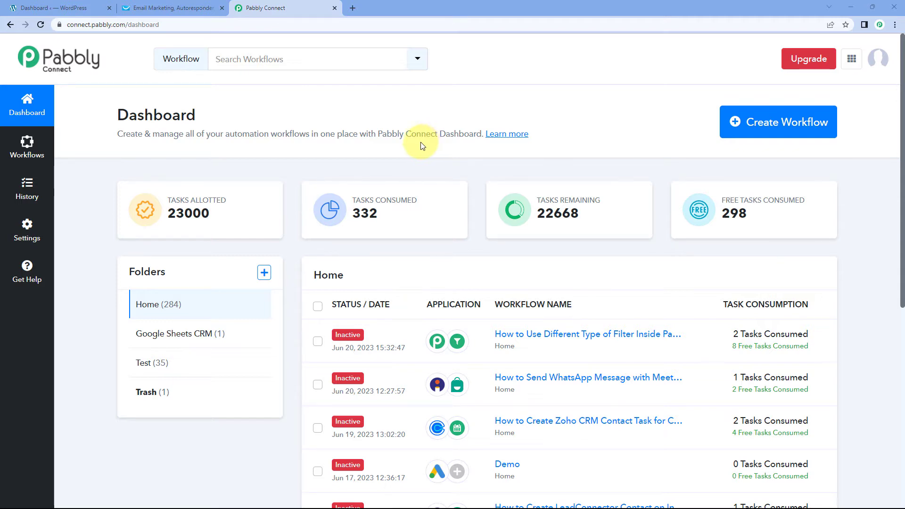
# Step: Create a new workflow named "WooCommerce to GetResponse"
pyautogui.click(800, 122)
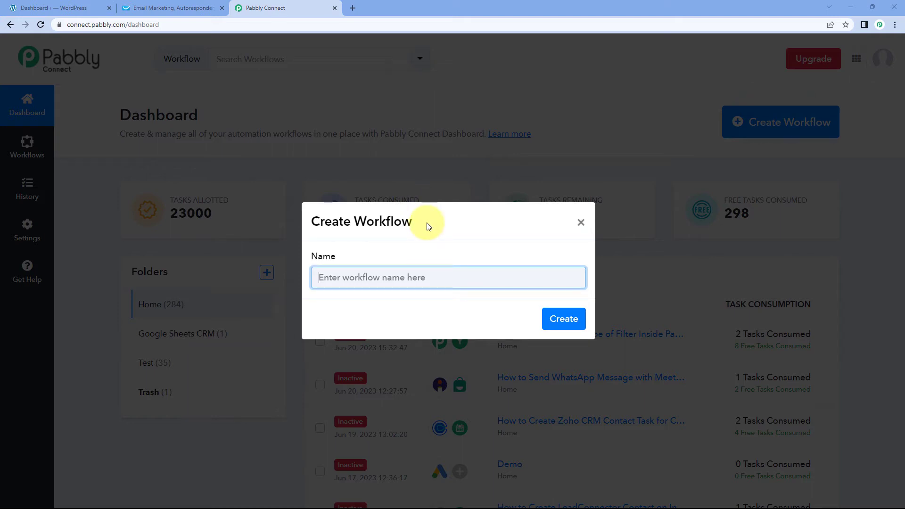
pyautogui.write('WooComm')
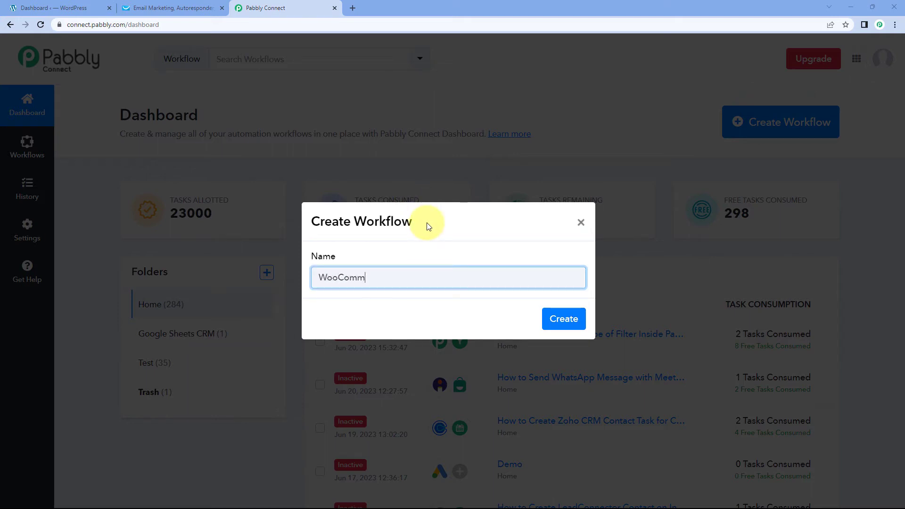
pyautogui.write('erce to GetResponse')
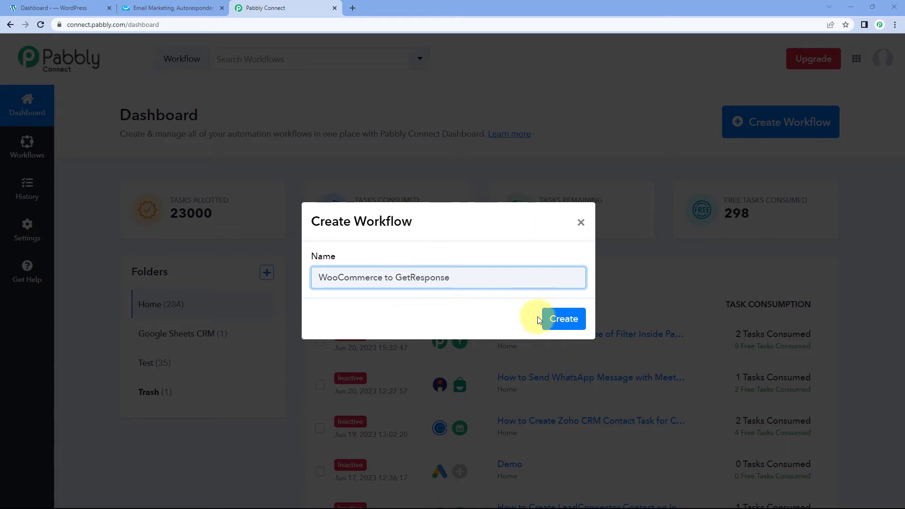
pyautogui.click(566, 319)
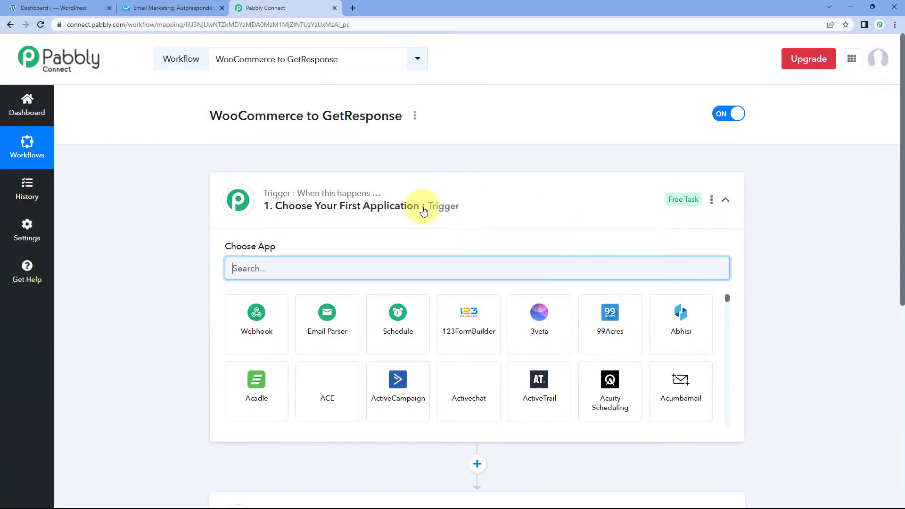
# Step: Look over the workflow's trigger and action steps and the WordPress dashboard of the store
pyautogui.click(422, 208)
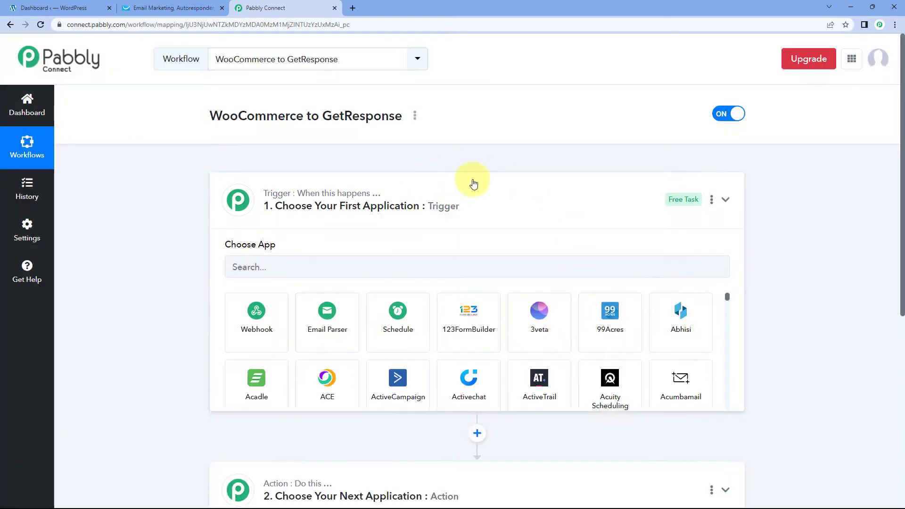
pyautogui.scroll(-1, 181, 172)
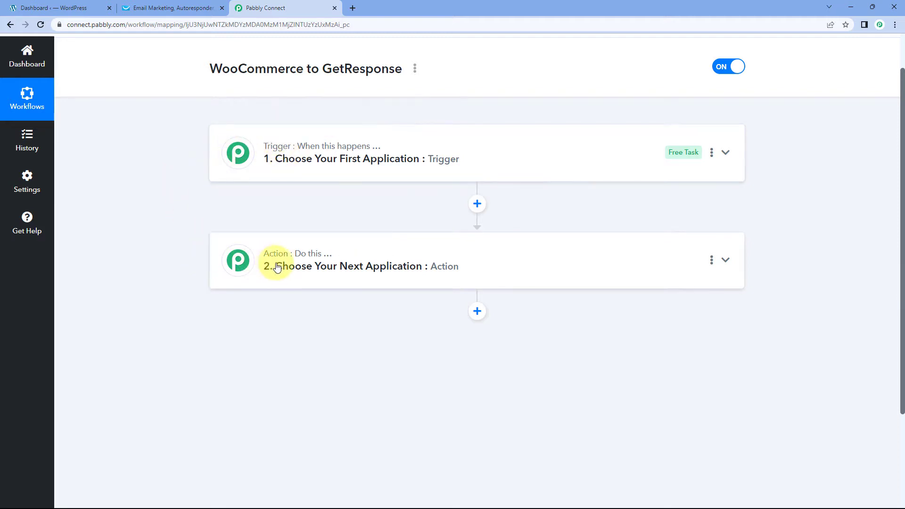
pyautogui.moveTo(286, 279)
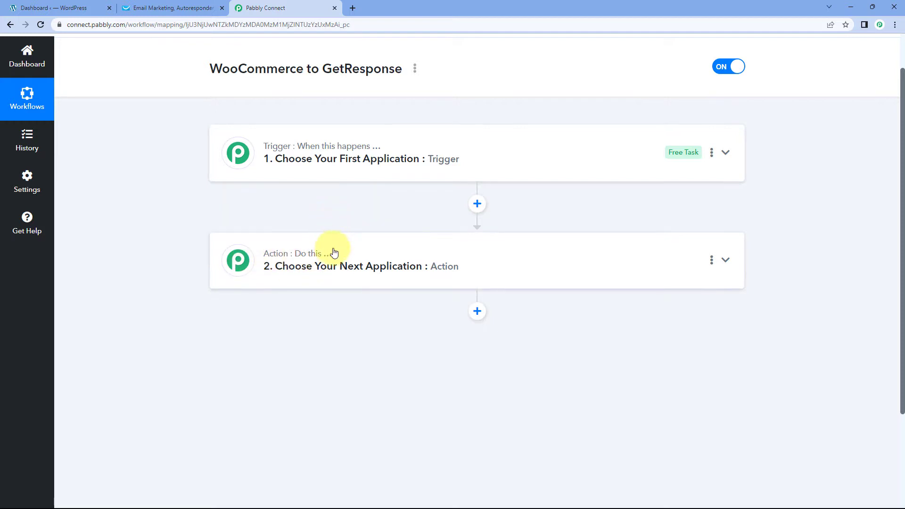
pyautogui.click(324, 165)
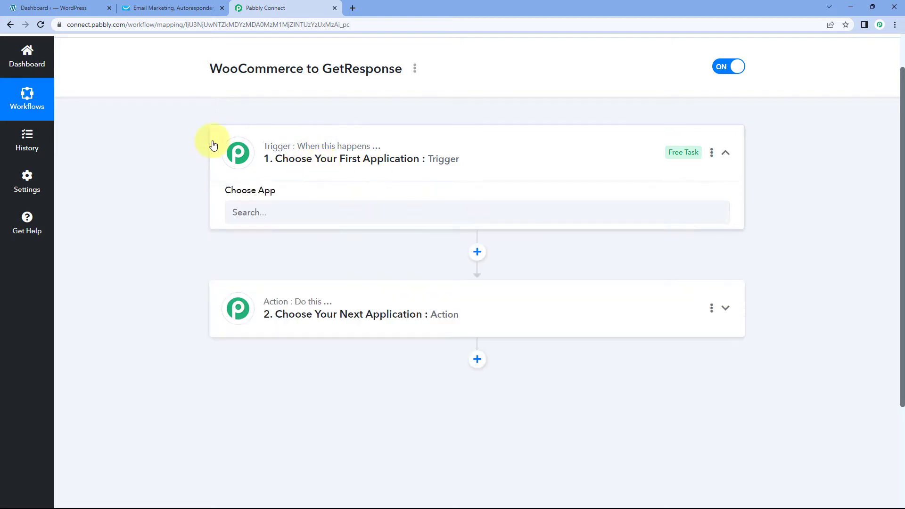
pyautogui.scroll(-1, 169, 202)
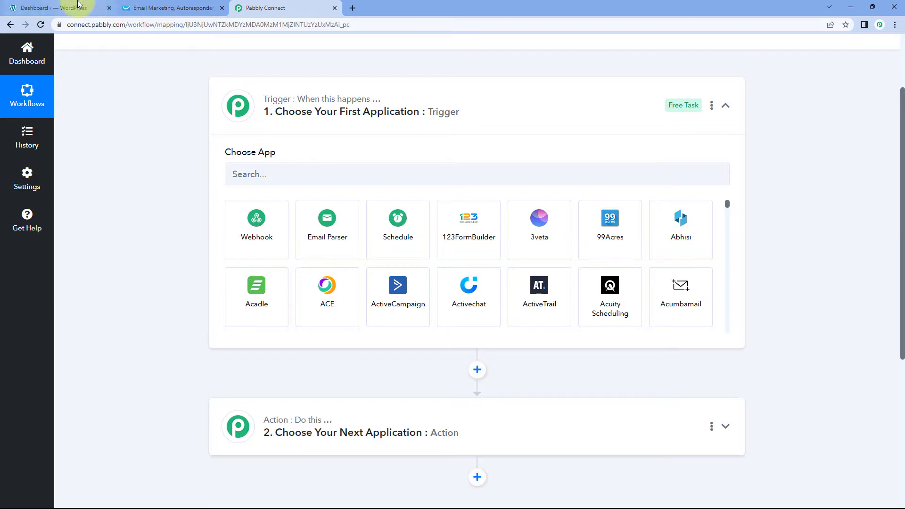
pyautogui.click(70, 8)
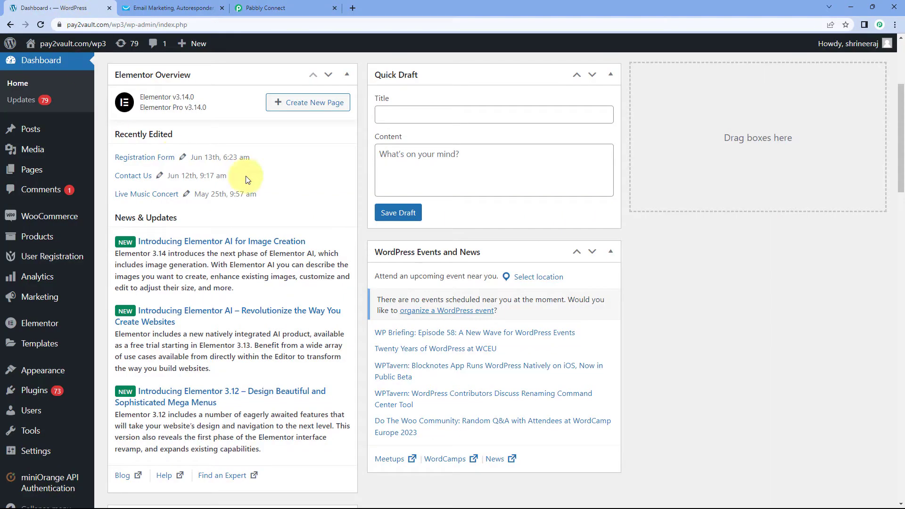
pyautogui.click(287, 8)
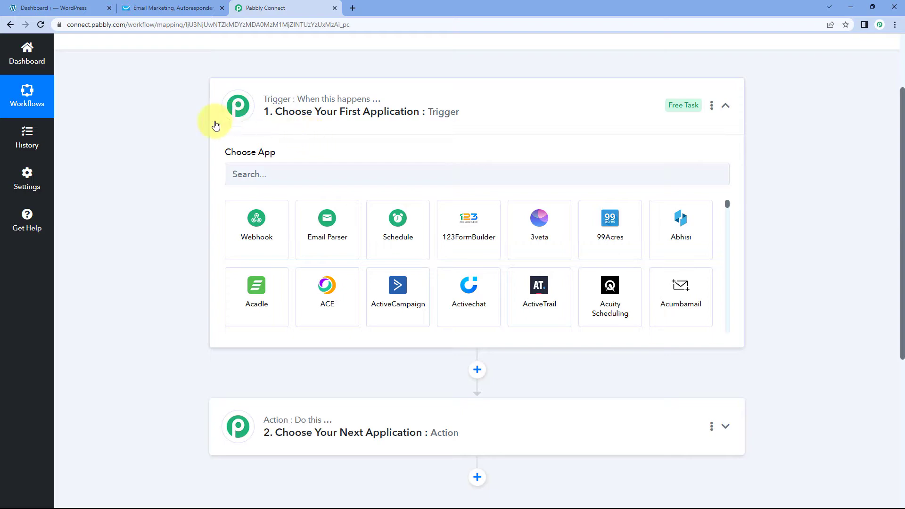
pyautogui.click(101, 6)
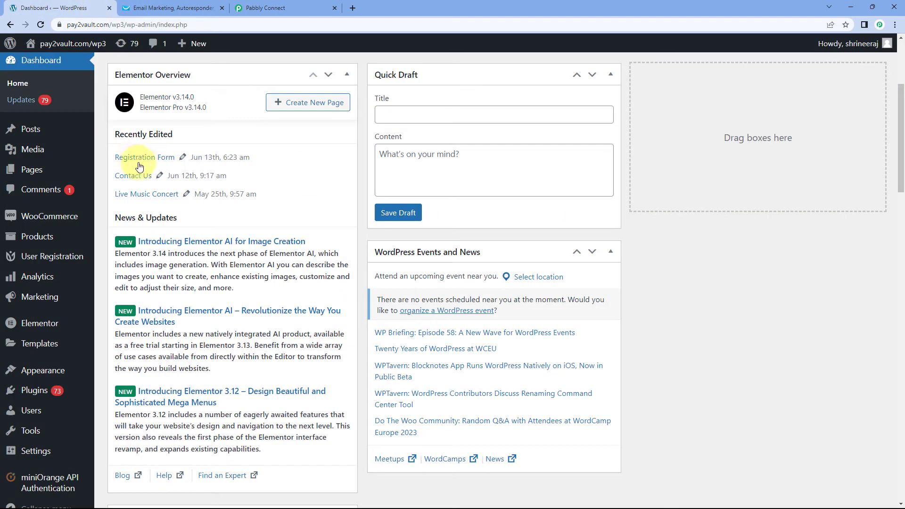
pyautogui.click(270, 8)
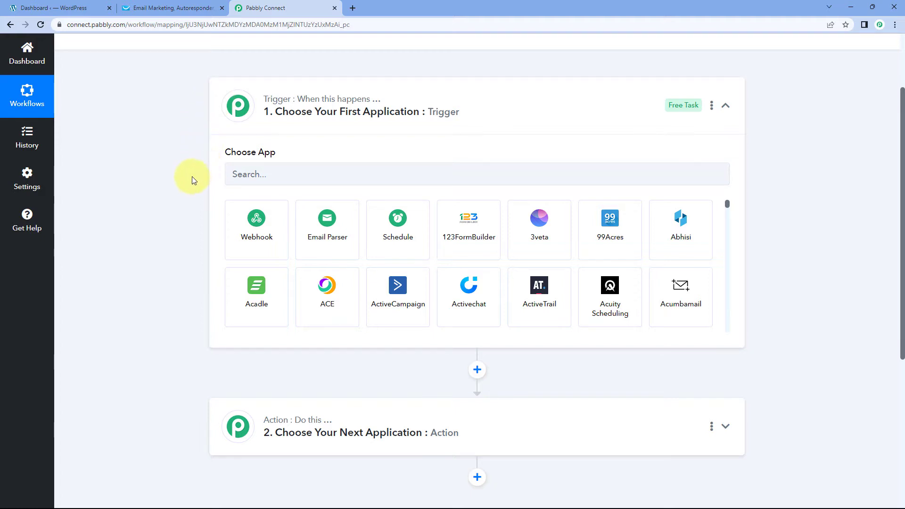
pyautogui.scroll(-1, 192, 178)
pyautogui.scroll(-1, 191, 176)
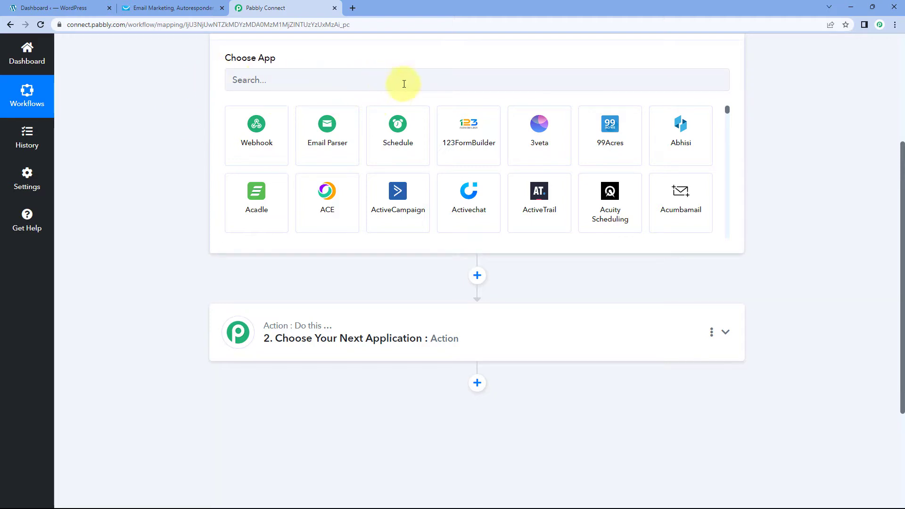
# Step: Switch to GetResponse and open the contact lists to examine which lists exist
pyautogui.click(194, 9)
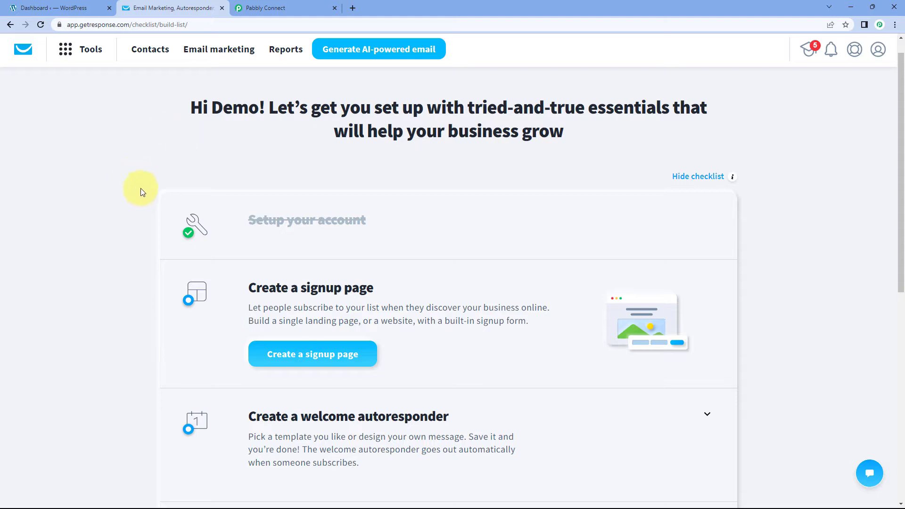
pyautogui.click(156, 55)
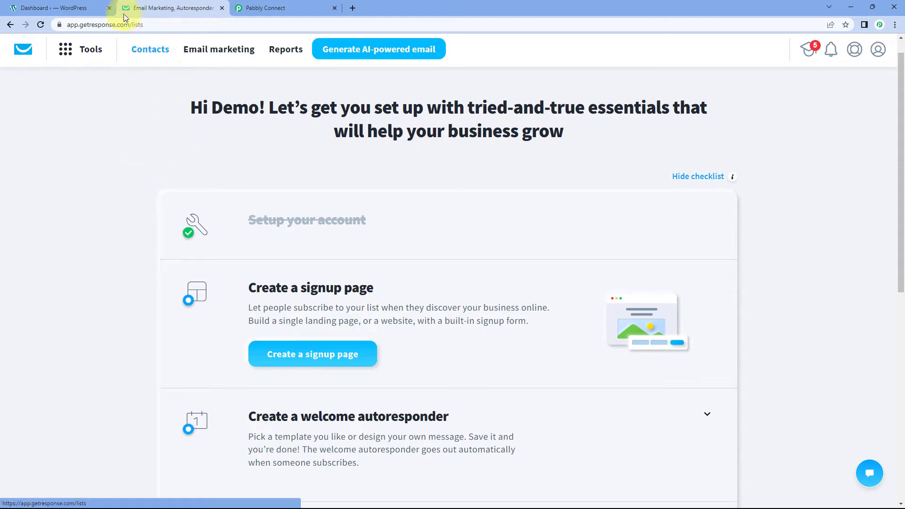
pyautogui.click(75, 8)
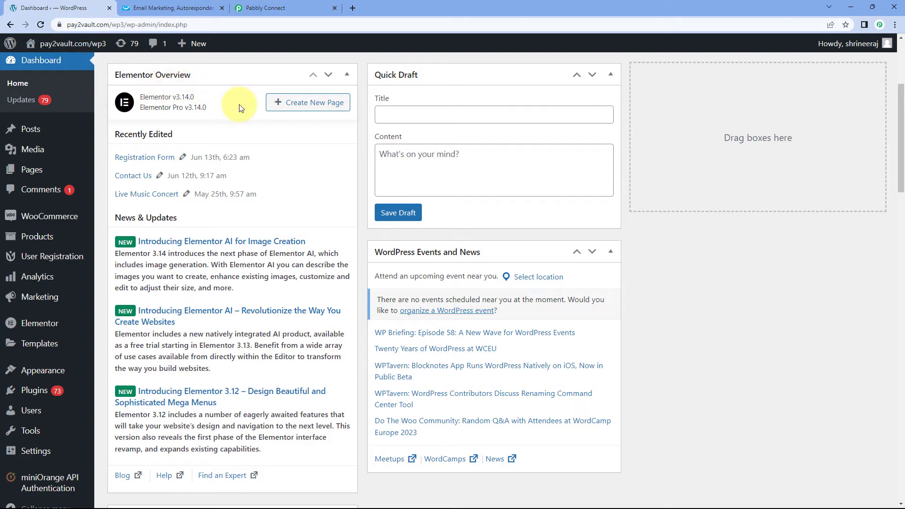
pyautogui.click(189, 8)
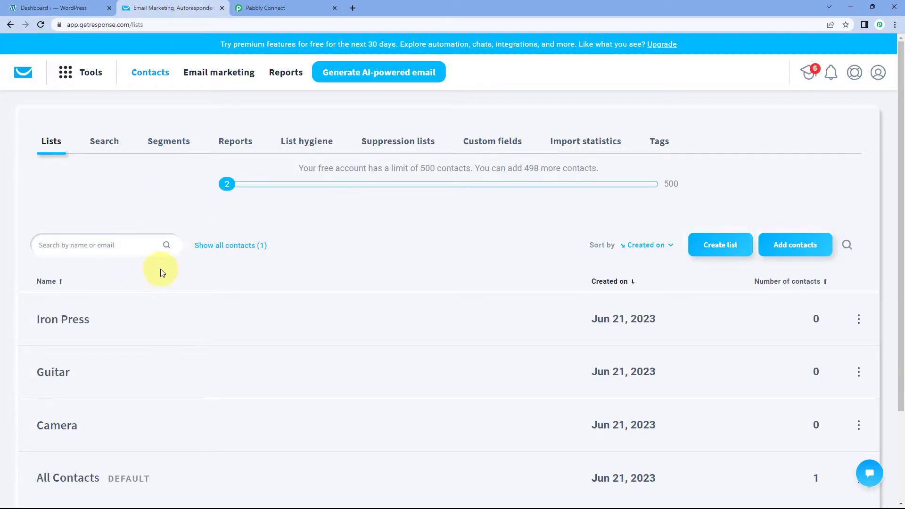
pyautogui.scroll(-1, 103, 335)
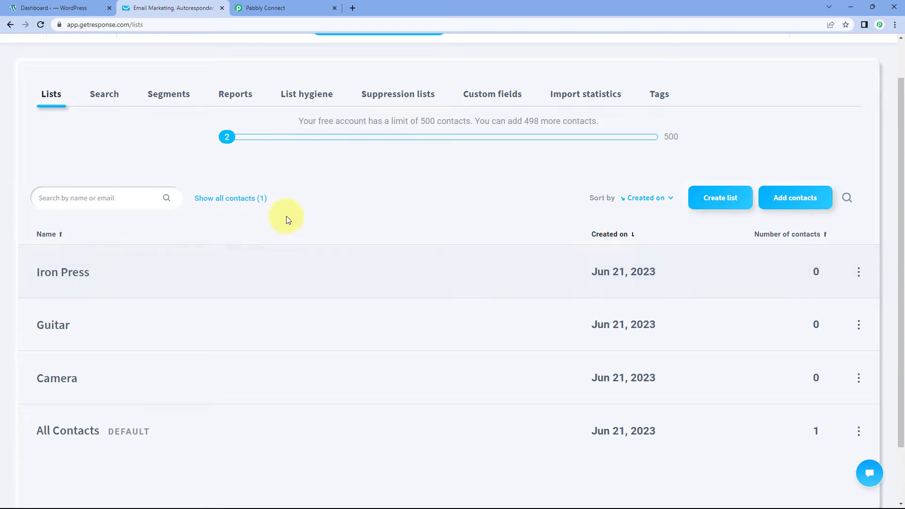
pyautogui.scroll(-1, 304, 241)
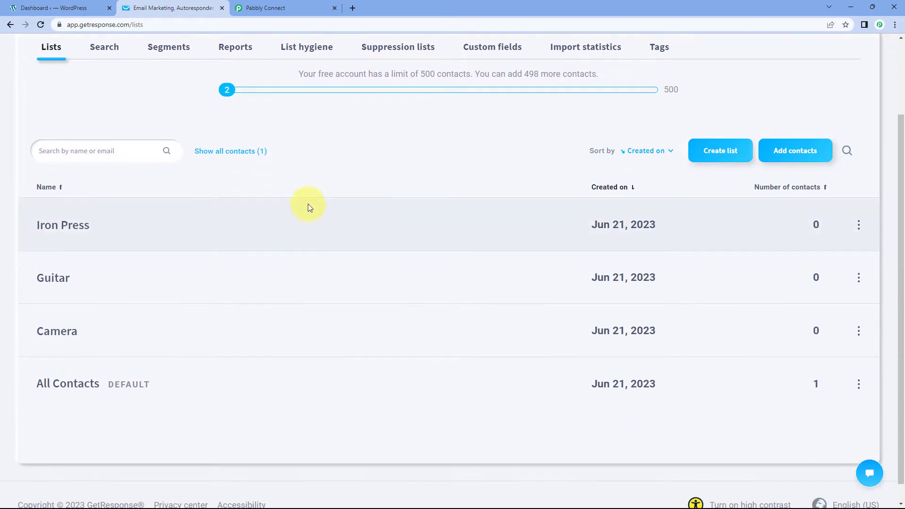
# Step: Switch back to Pabbly Connect and choose WooCommerce as the workflow's trigger app
pyautogui.click(299, 4)
pyautogui.scroll(-1, 157, 185)
pyautogui.scroll(3, 156, 185)
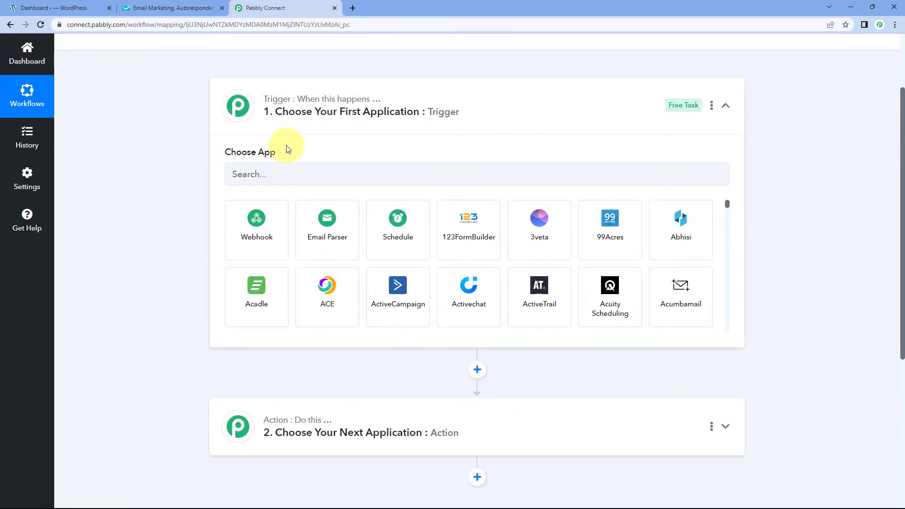
pyautogui.click(269, 172)
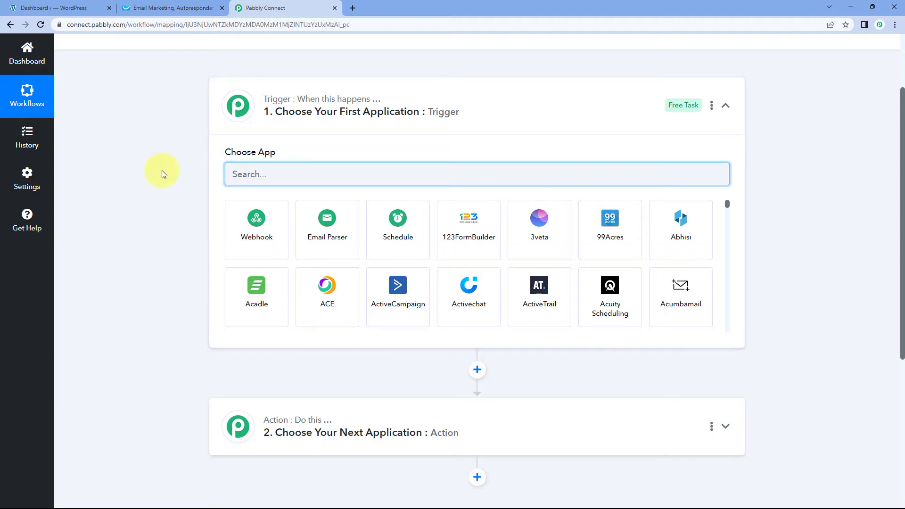
pyautogui.write('WooCOmmerce')
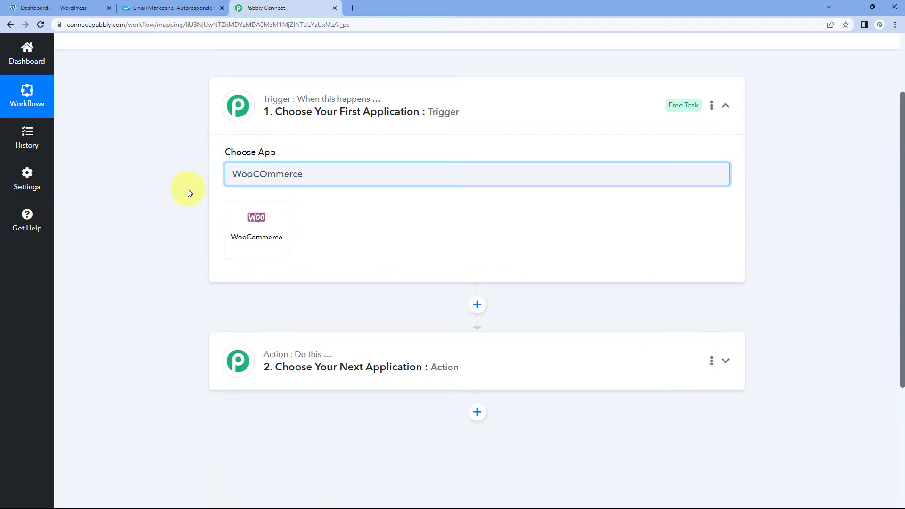
pyautogui.click(238, 223)
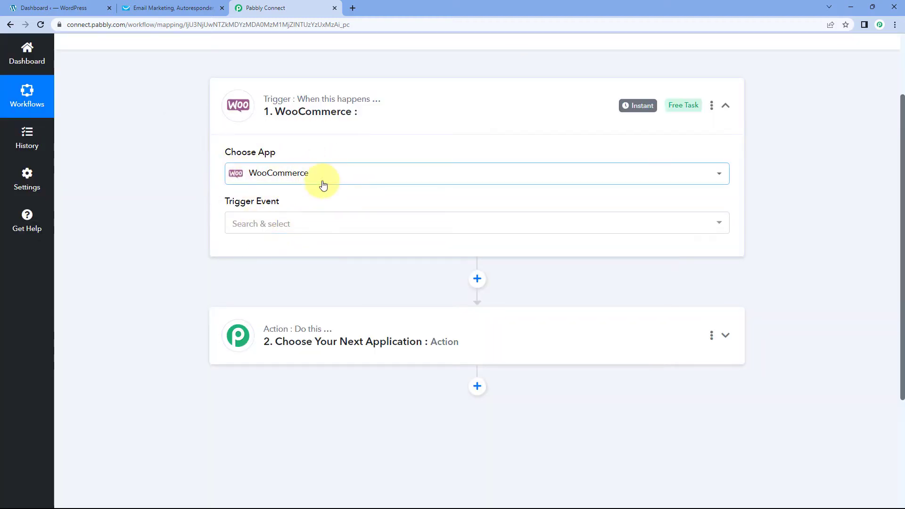
# Step: Set the WooCommerce trigger event to New Order Created
pyautogui.click(297, 224)
pyautogui.scroll(-2, 187, 205)
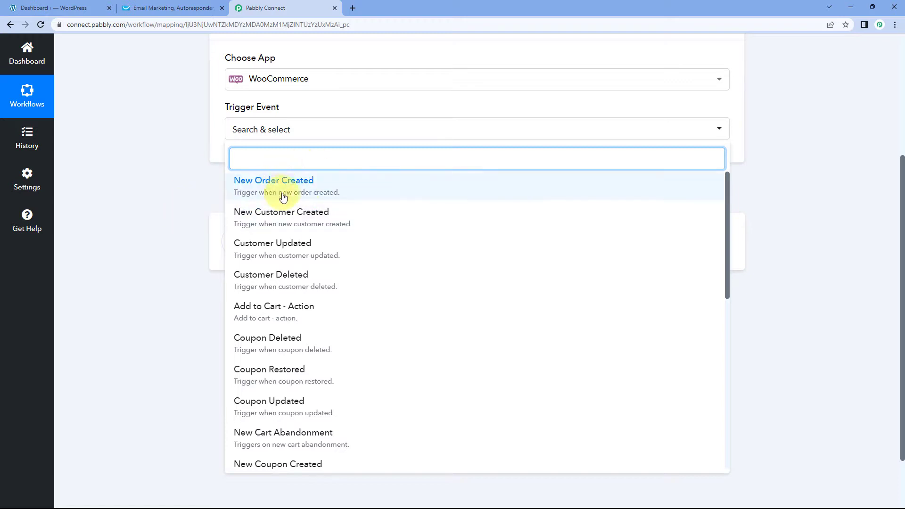
pyautogui.click(310, 187)
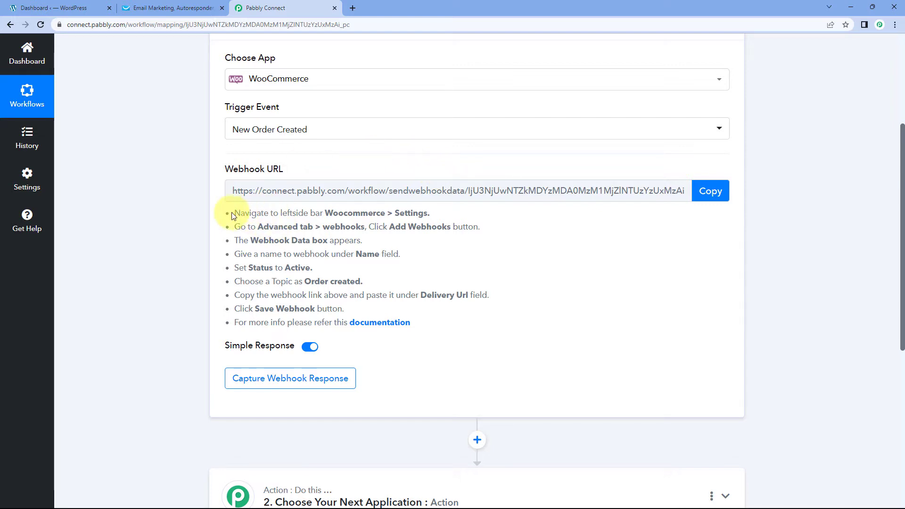
# Step: Review the webhook setup instructions for the WooCommerce trigger and copy its webhook URL
pyautogui.moveTo(233, 212); pyautogui.dragTo(425, 324)
pyautogui.click(435, 273)
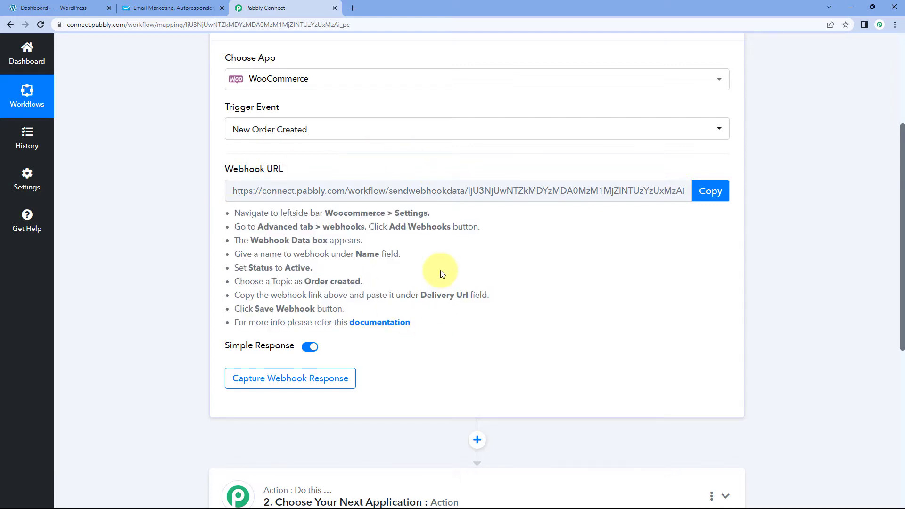
pyautogui.click(711, 191)
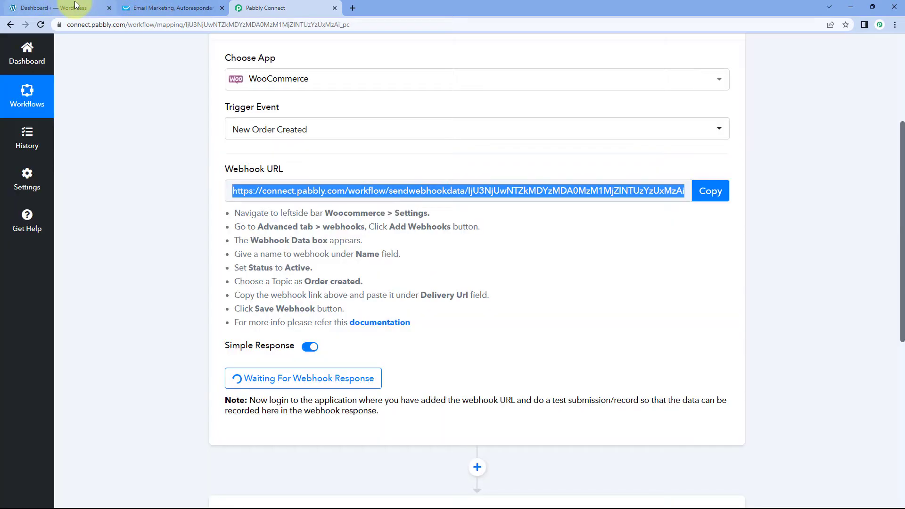
# Step: Switch to the WordPress admin and open the Webhooks section of WooCommerce's advanced settings
pyautogui.click(75, 6)
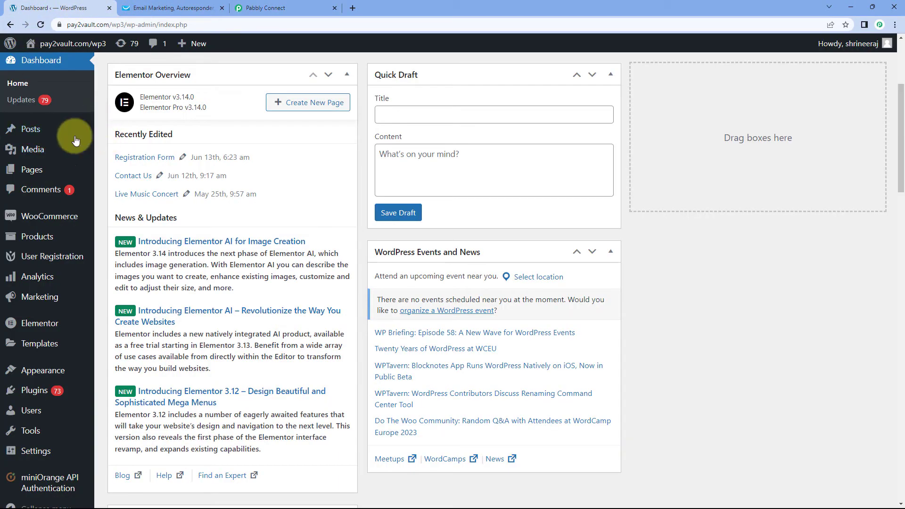
pyautogui.moveTo(66, 216)
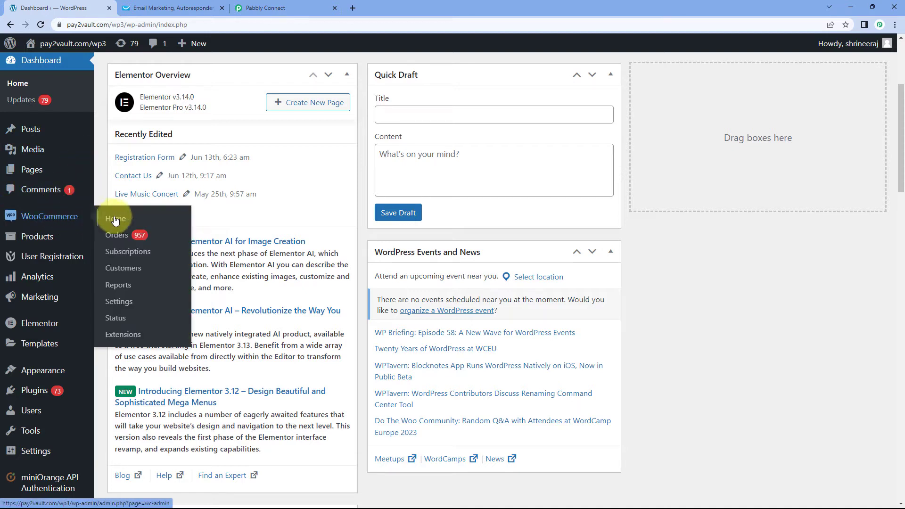
pyautogui.click(125, 304)
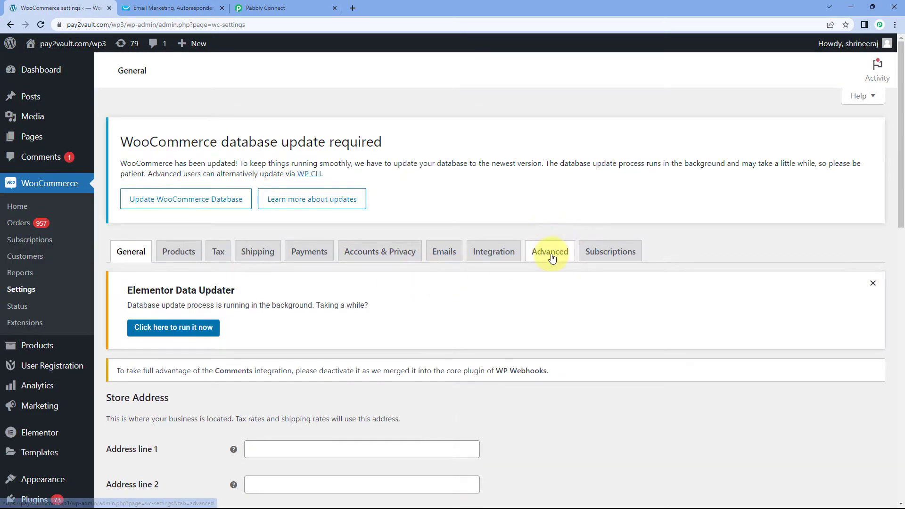
pyautogui.click(553, 259)
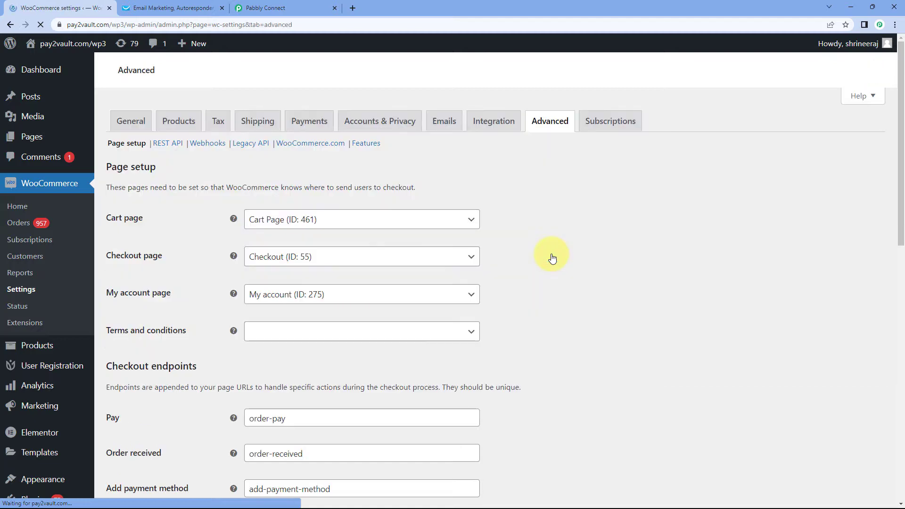
pyautogui.scroll(-4, 286, 301)
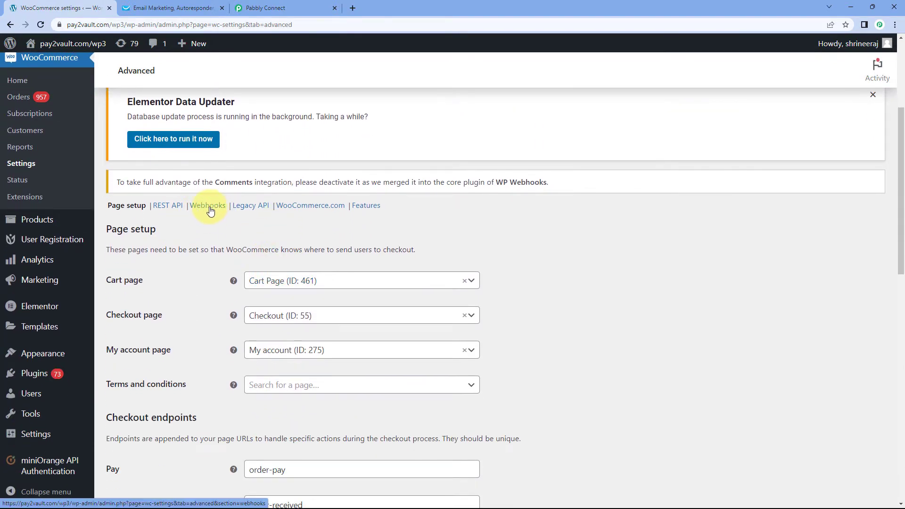
pyautogui.click(209, 206)
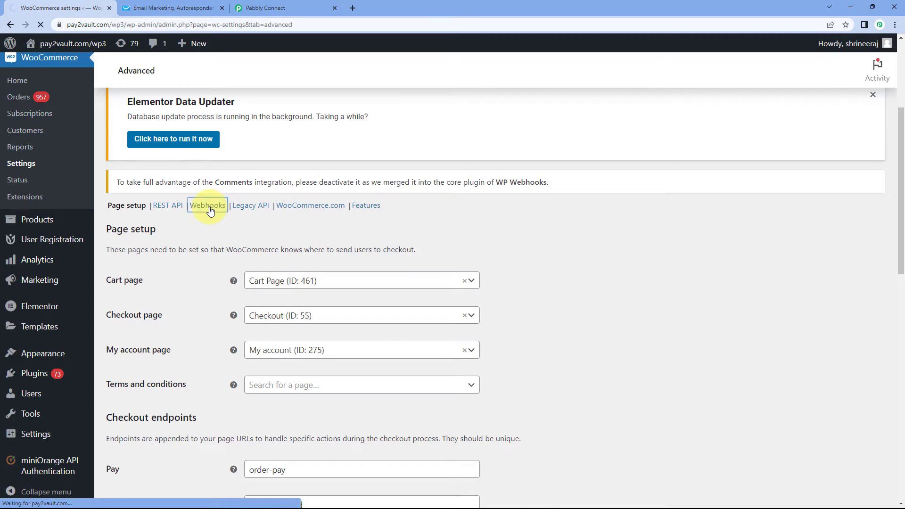
pyautogui.scroll(-3, 249, 285)
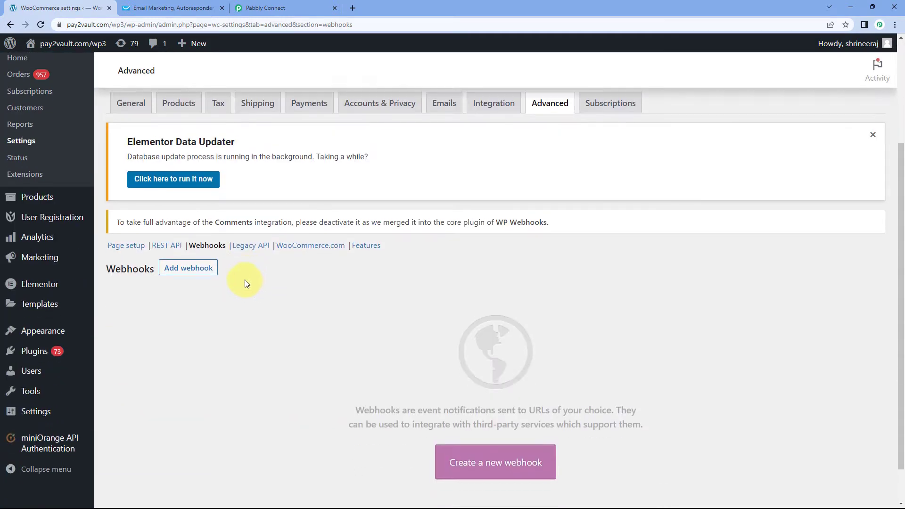
# Step: Add a new WooCommerce webhook named GetResponse and set its status to Active
pyautogui.scroll(-1, 245, 283)
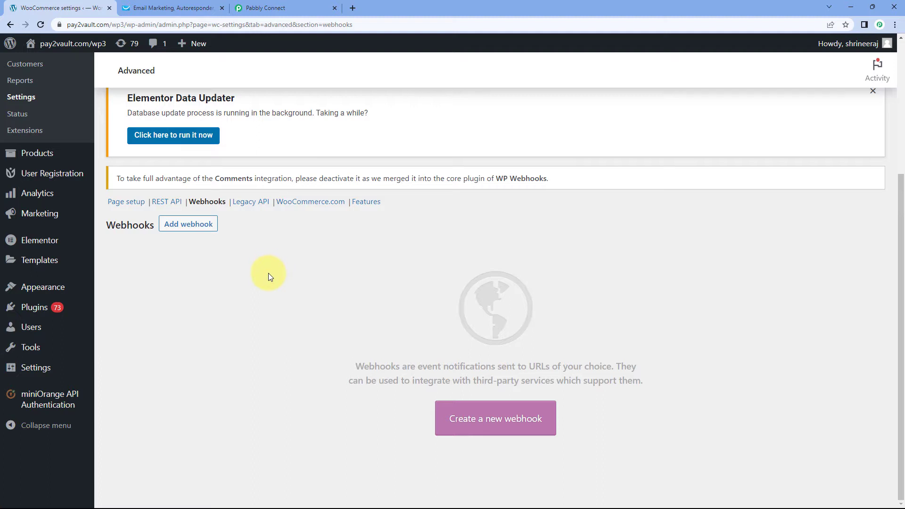
pyautogui.click(198, 228)
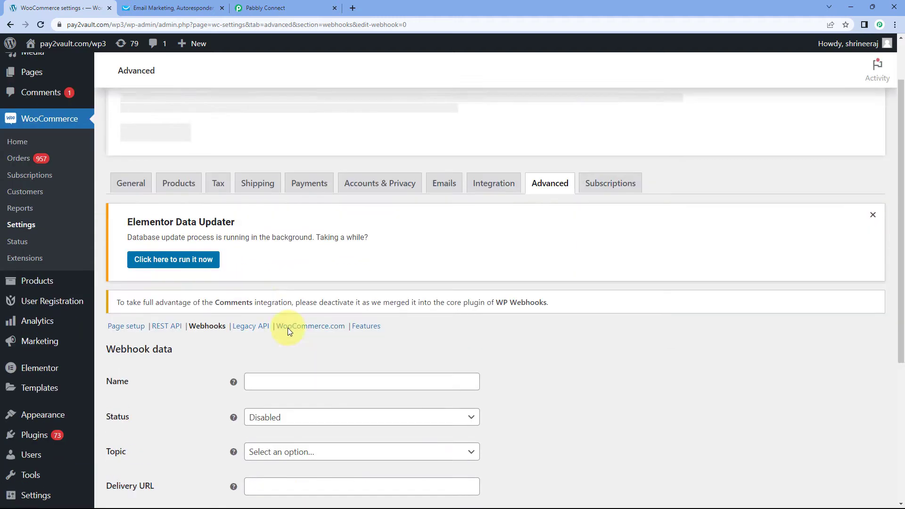
pyautogui.scroll(-3, 287, 327)
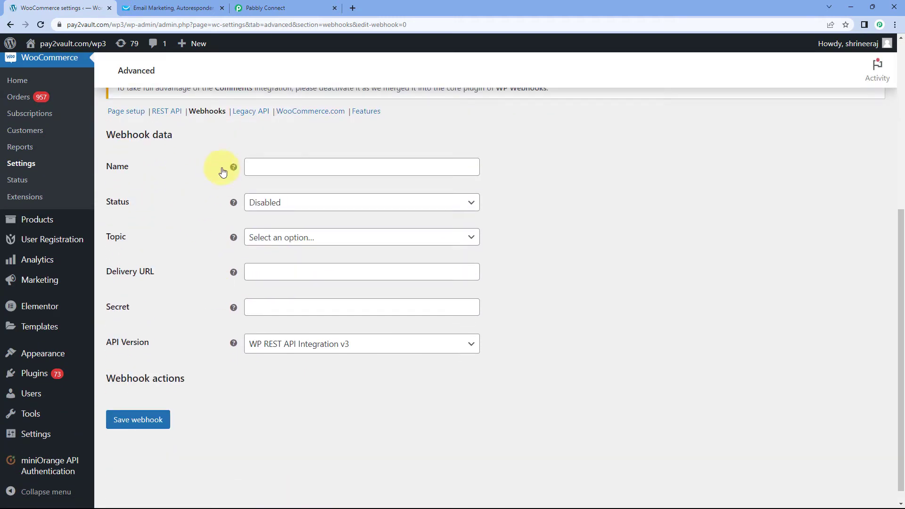
pyautogui.click(266, 168)
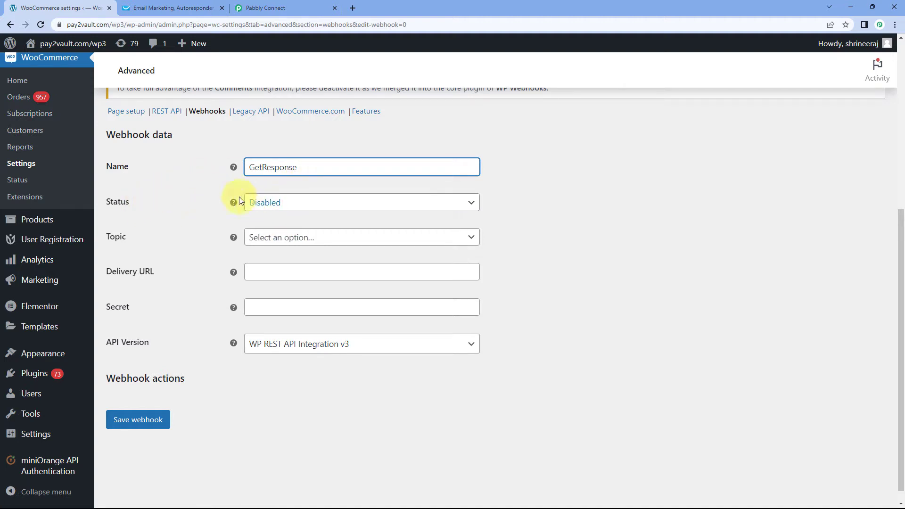
pyautogui.click(300, 208)
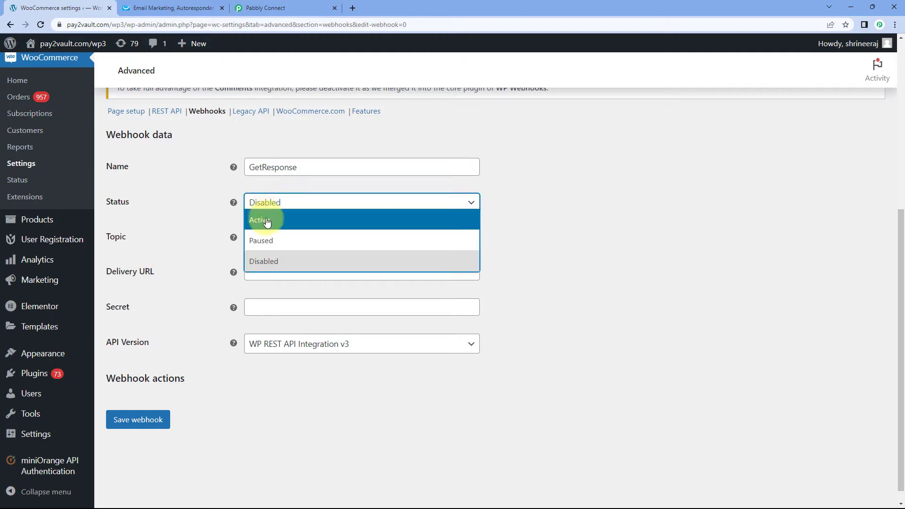
pyautogui.click(280, 222)
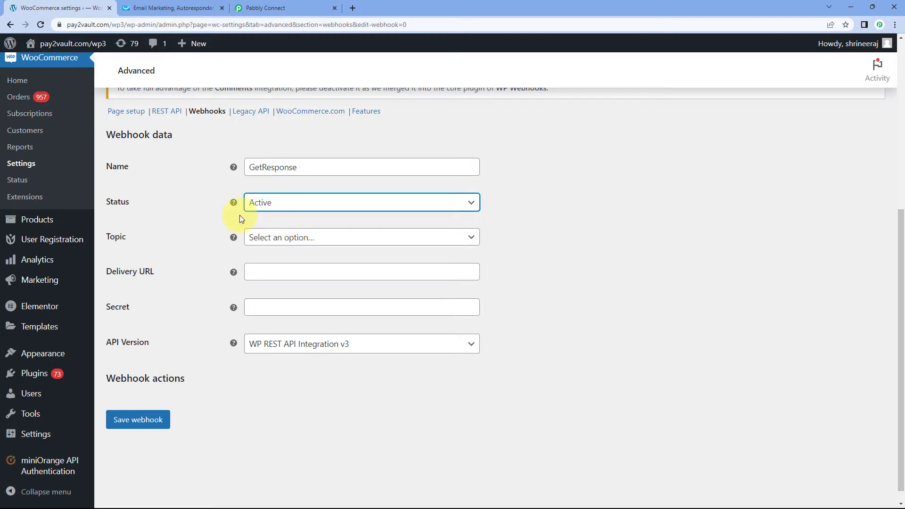
# Step: Set the webhook's topic to Order created
pyautogui.scroll(-1, 227, 210)
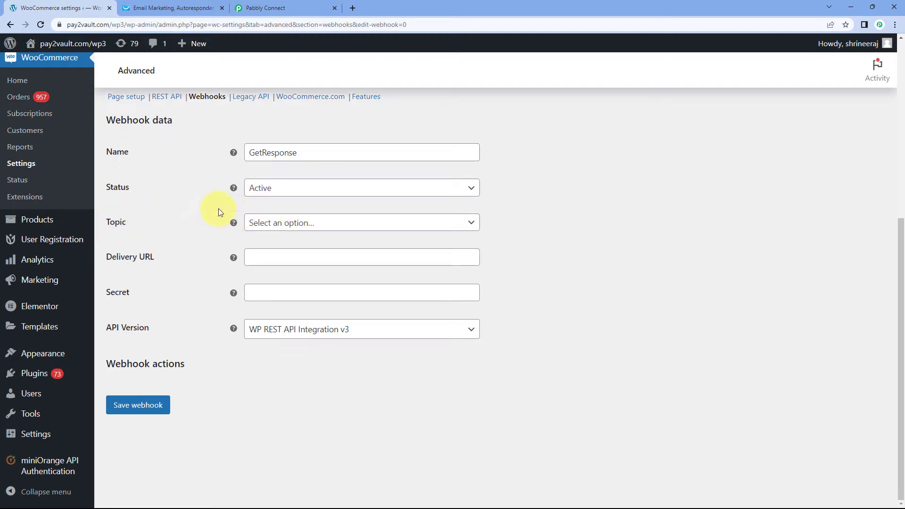
pyautogui.click(294, 229)
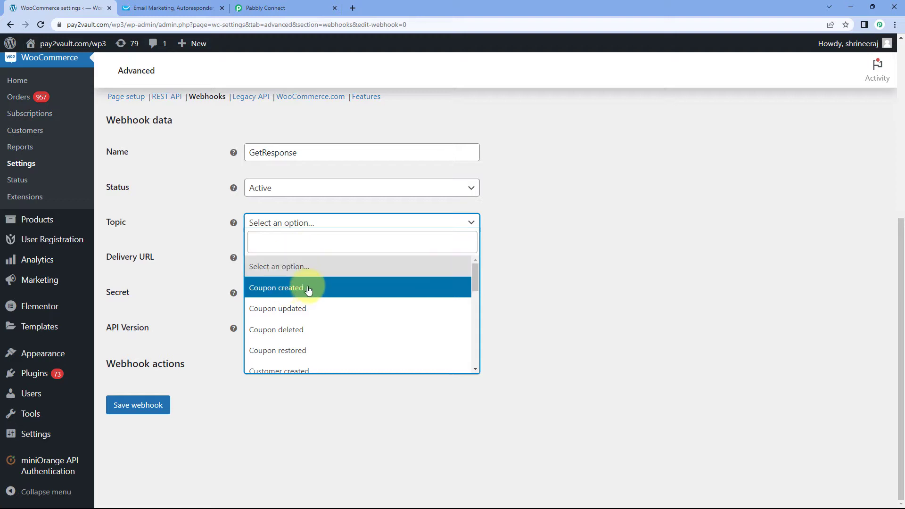
pyautogui.scroll(-2, 308, 286)
pyautogui.scroll(-1, 309, 288)
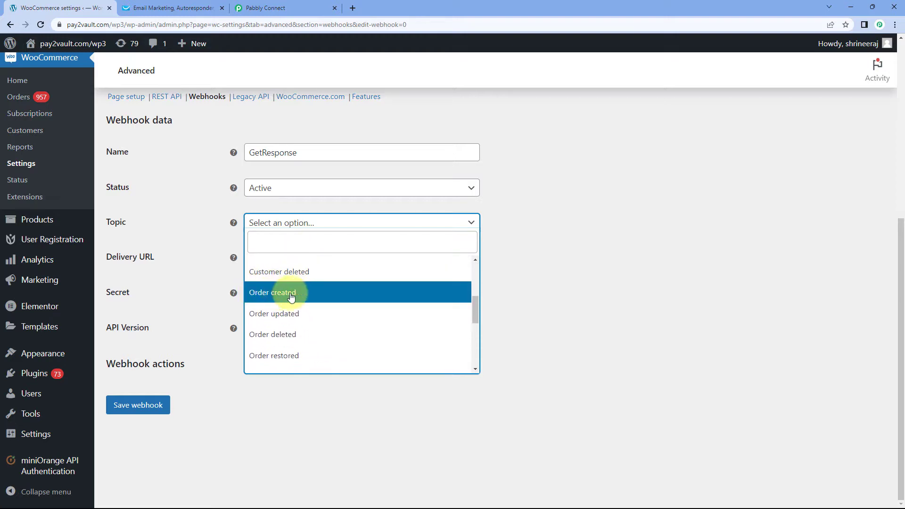
pyautogui.click(271, 297)
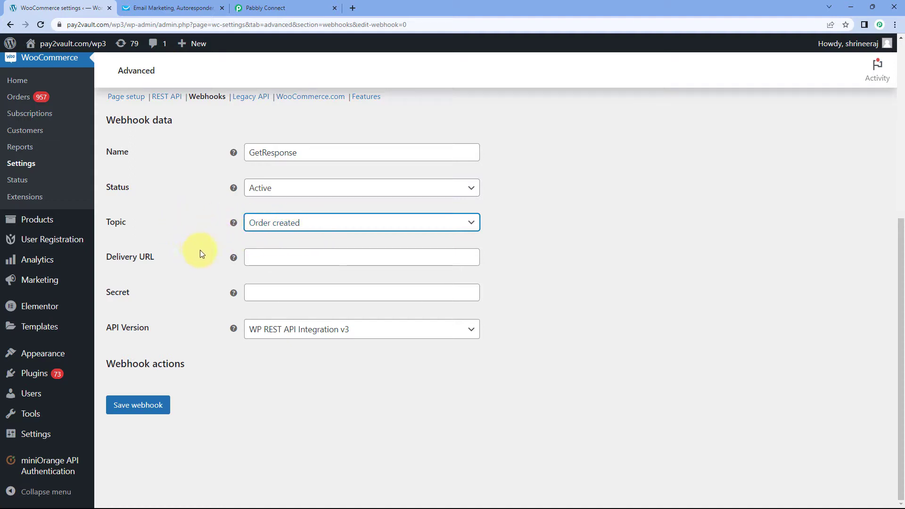
# Step: Copy the trigger's webhook URL from Pabbly Connect into the WooCommerce webhook's Delivery URL and save the webhook
pyautogui.click(285, 6)
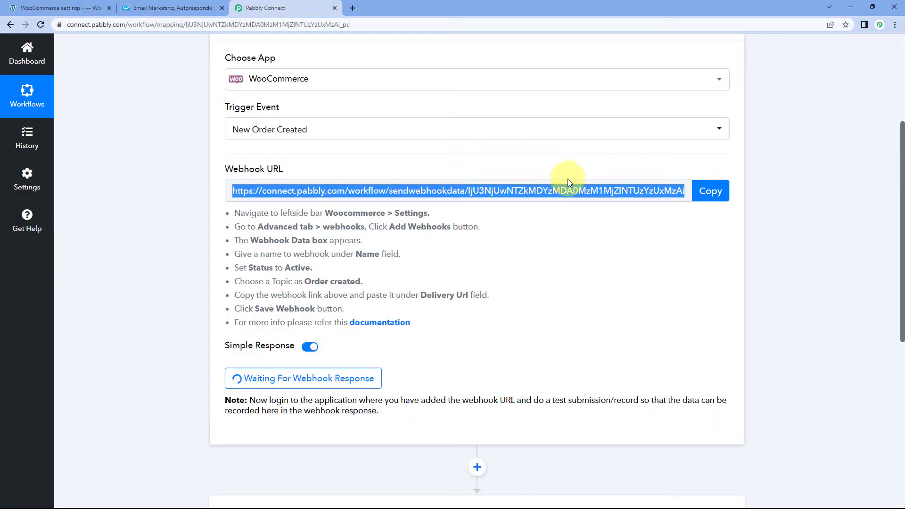
pyautogui.click(712, 193)
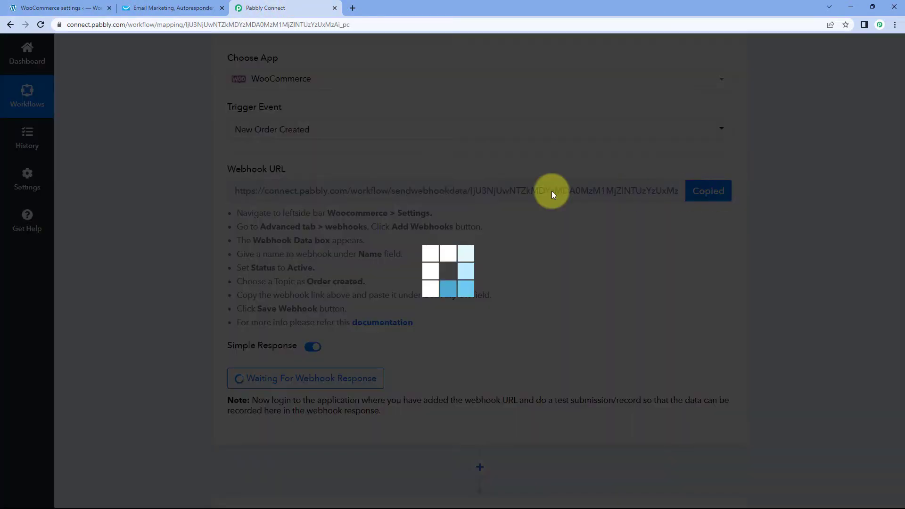
pyautogui.click(60, 8)
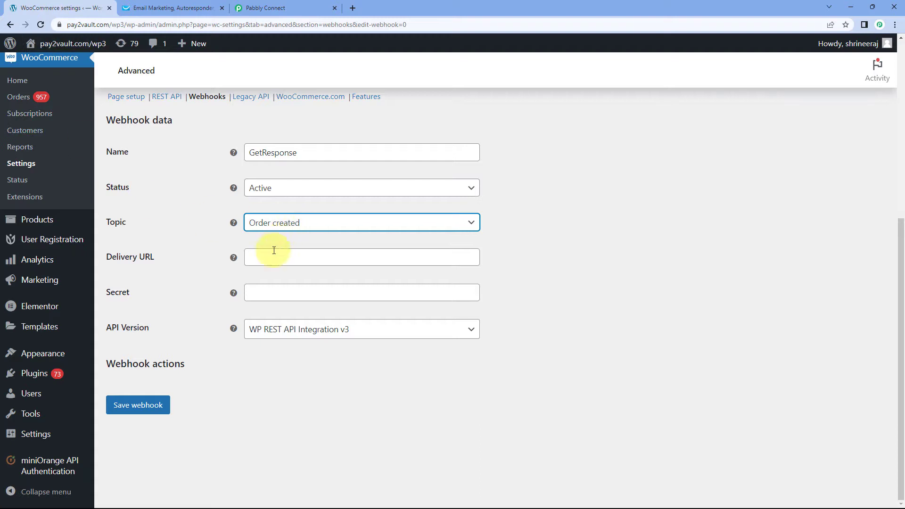
pyautogui.click(265, 256)
pyautogui.rightClick(264, 256)
pyautogui.click(298, 330)
pyautogui.click(215, 249)
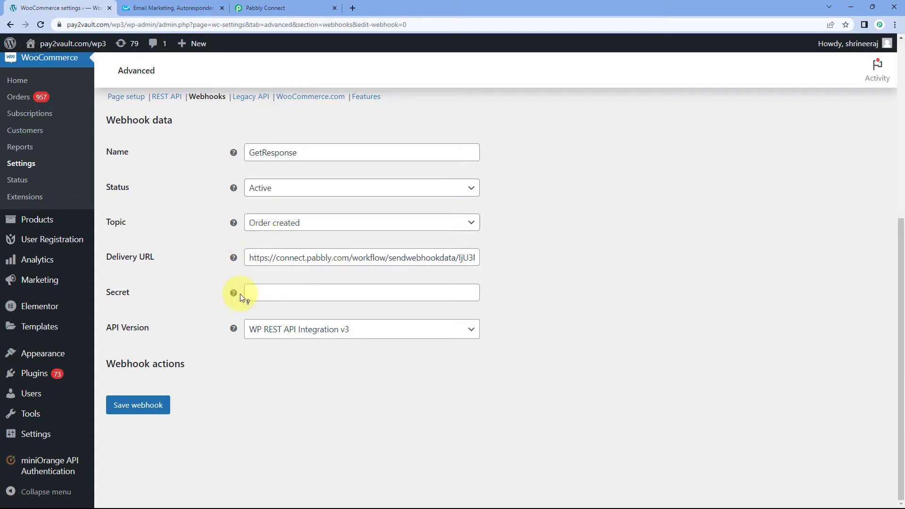
pyautogui.click(150, 406)
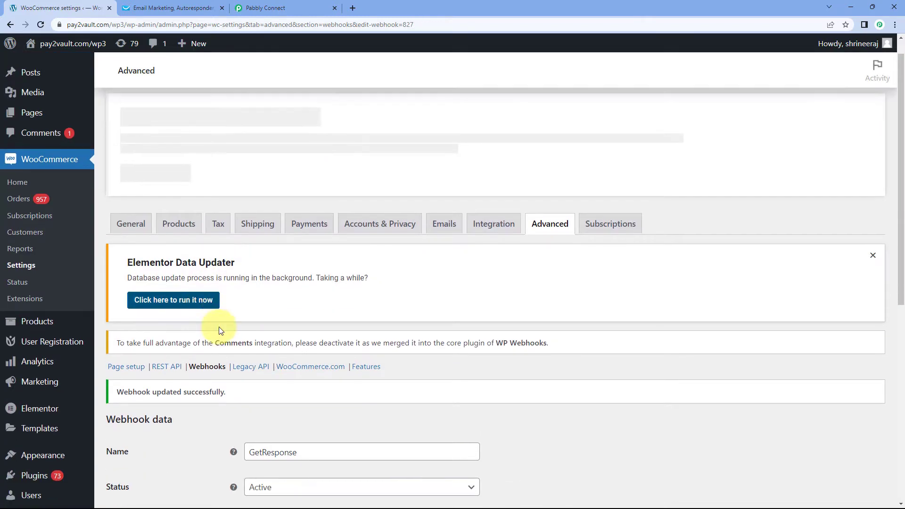
pyautogui.scroll(-3, 219, 326)
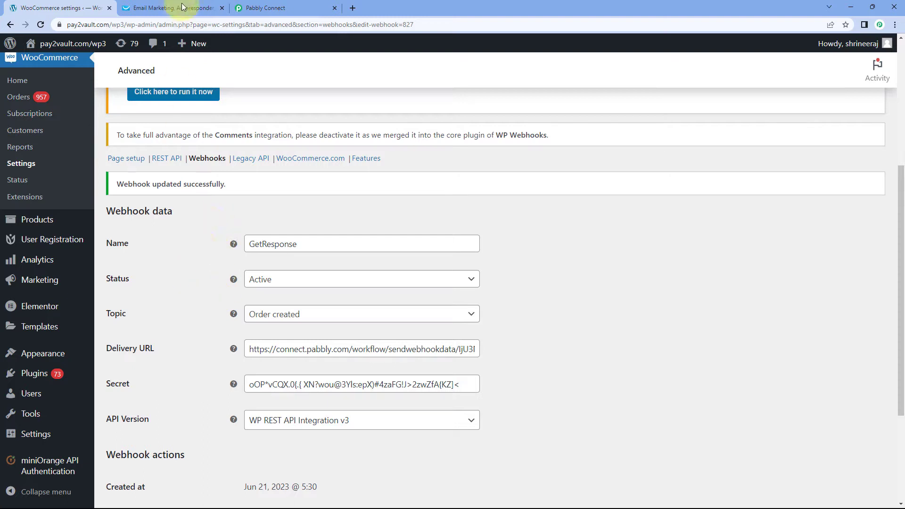
# Step: Switch to Pabbly Connect and review the WooCommerce trigger's setup instructions and received webhook response
pyautogui.click(264, 7)
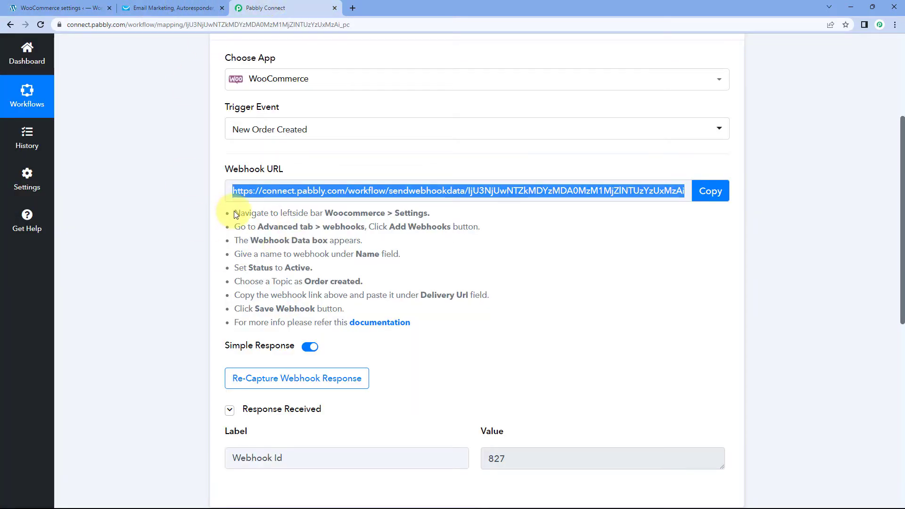
pyautogui.moveTo(236, 215); pyautogui.dragTo(416, 322)
pyautogui.click(410, 270)
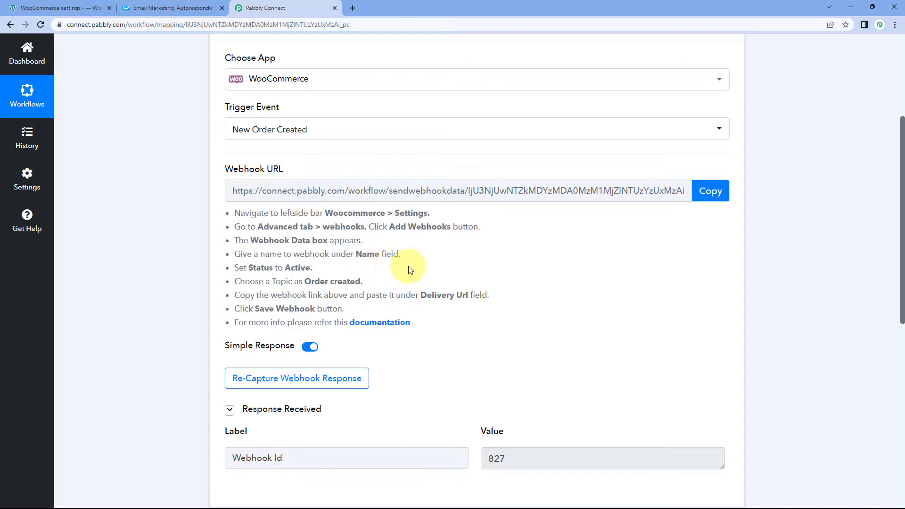
pyautogui.click(88, 4)
pyautogui.click(255, 7)
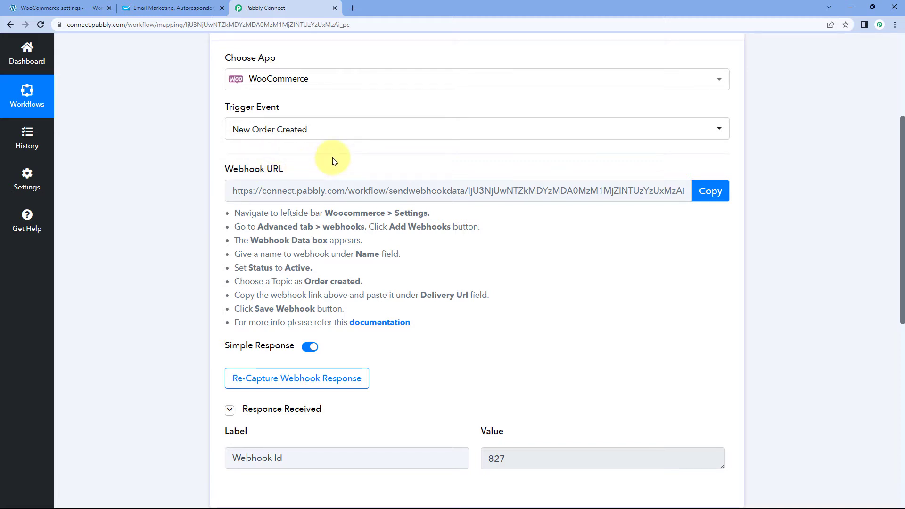
# Step: Turn off Simple Response for the WooCommerce trigger and start re-capturing the webhook response
pyautogui.scroll(-2, 344, 177)
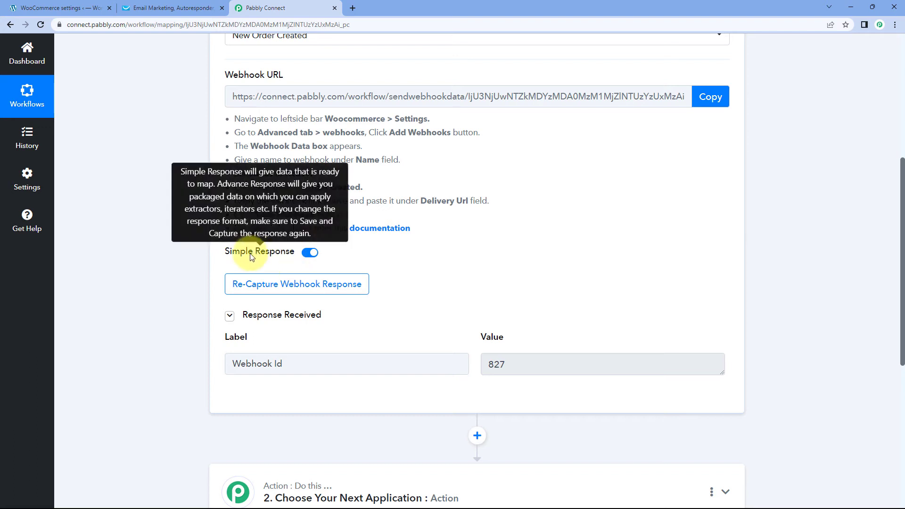
pyautogui.click(308, 254)
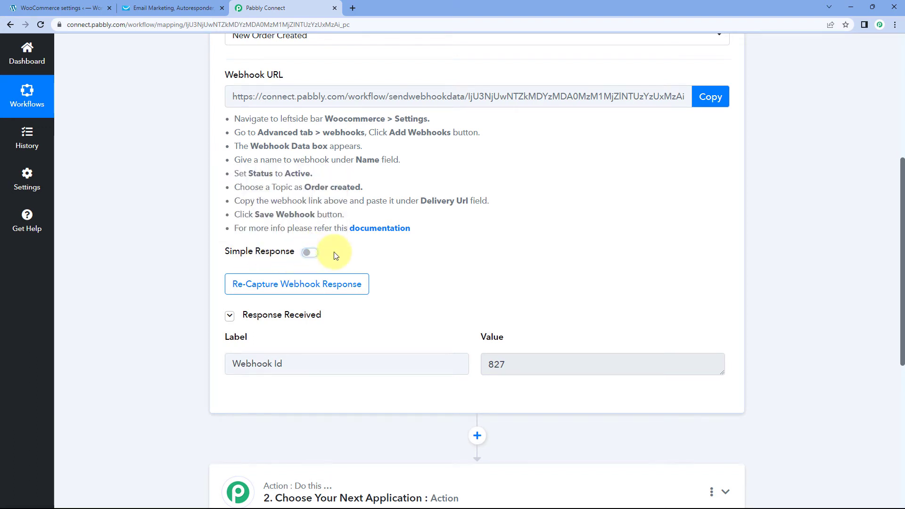
pyautogui.click(297, 285)
pyautogui.click(413, 337)
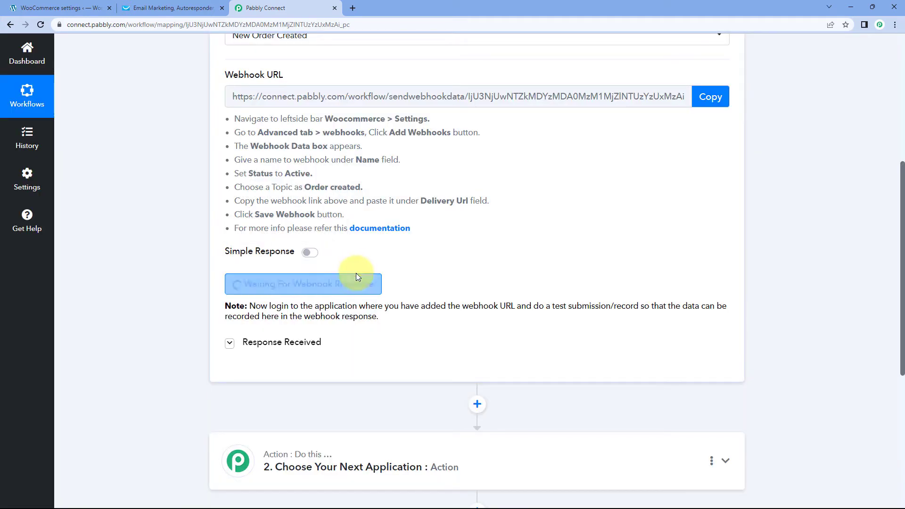
pyautogui.scroll(1, 414, 282)
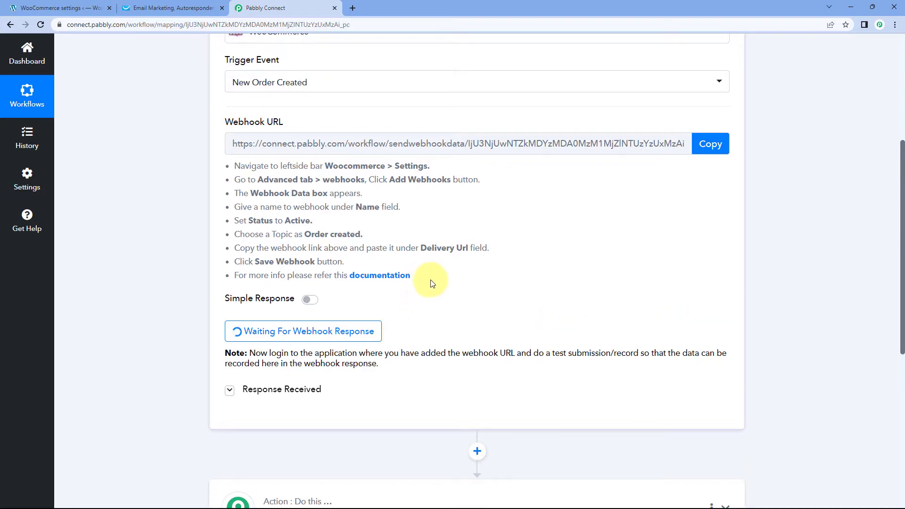
# Step: Open the store's Shop page from the WordPress admin and add the Guitar priced ₹5,999.00 to the cart
pyautogui.click(98, 6)
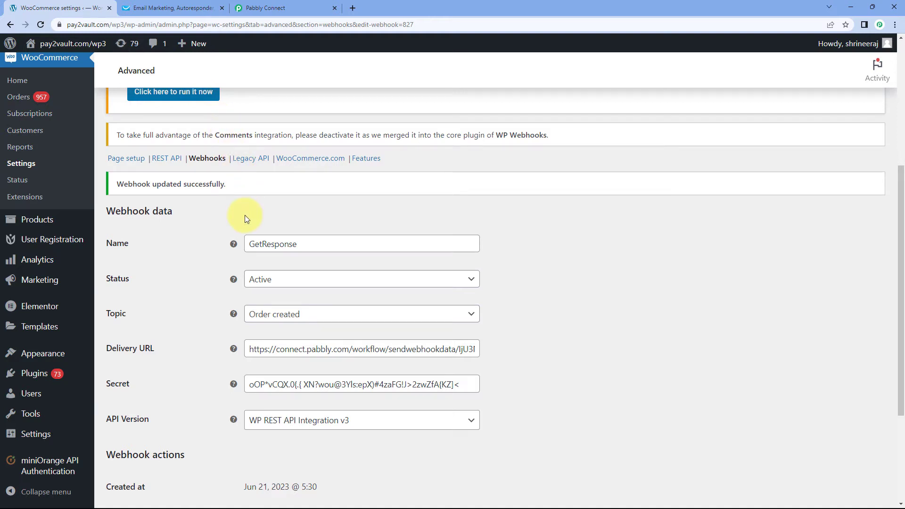
pyautogui.click(266, 7)
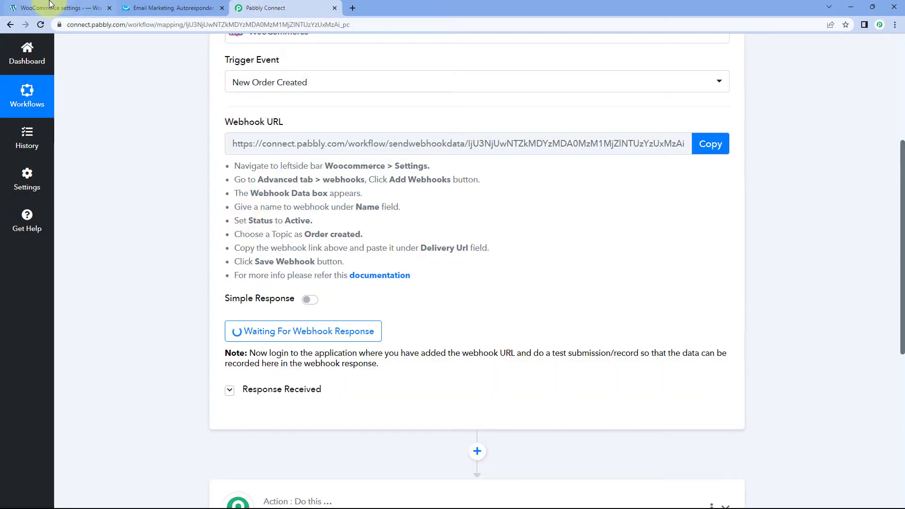
pyautogui.click(66, 7)
pyautogui.click(65, 78)
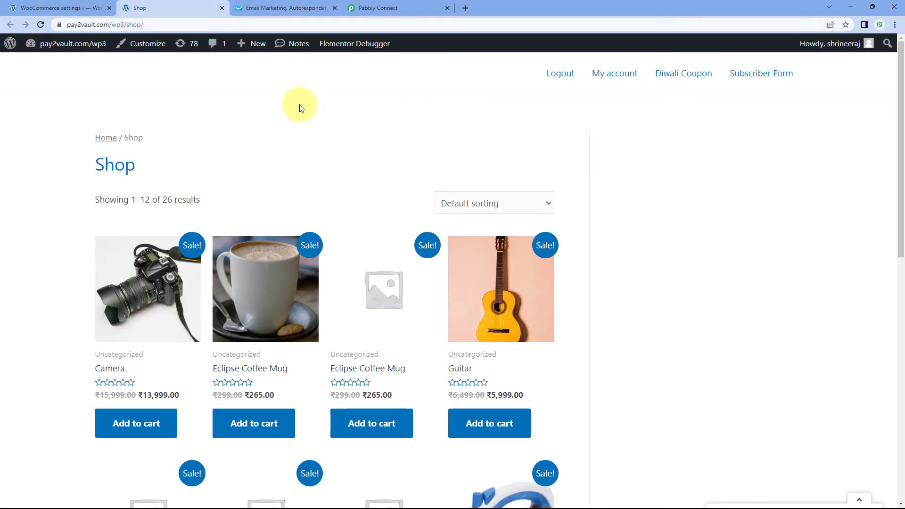
pyautogui.scroll(-2, 299, 108)
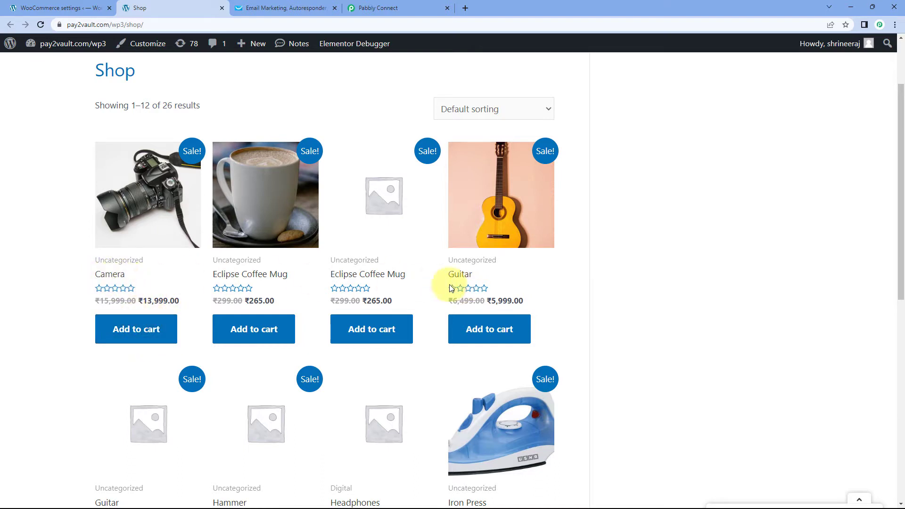
pyautogui.click(484, 325)
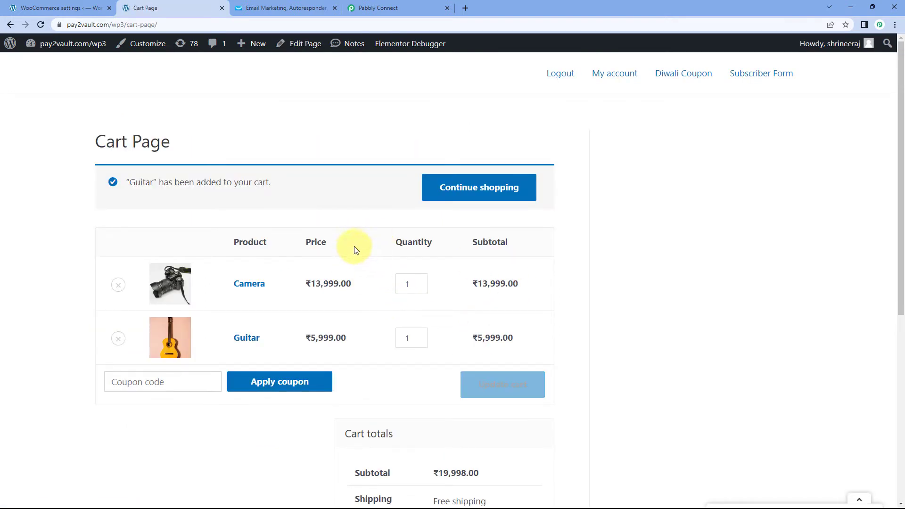
# Step: Set the Guitar's quantity to 2 and update the cart
pyautogui.scroll(-1, 377, 300)
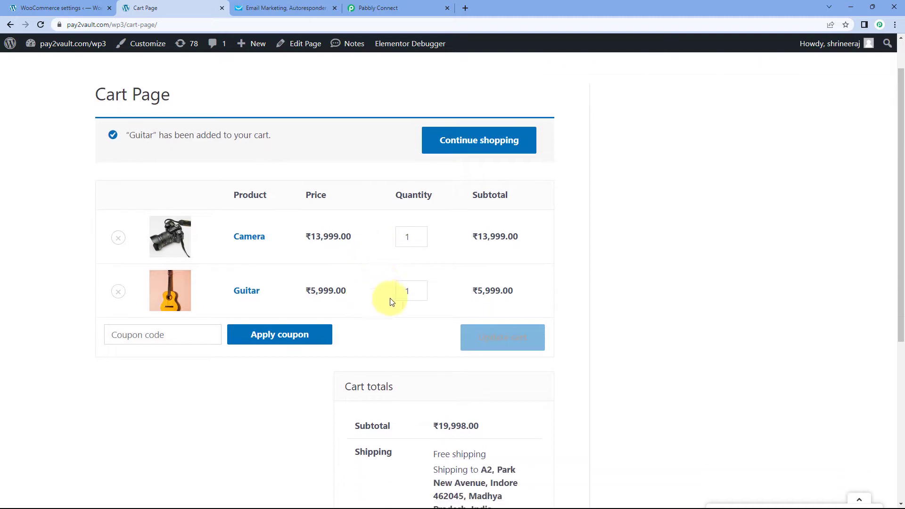
pyautogui.click(421, 289)
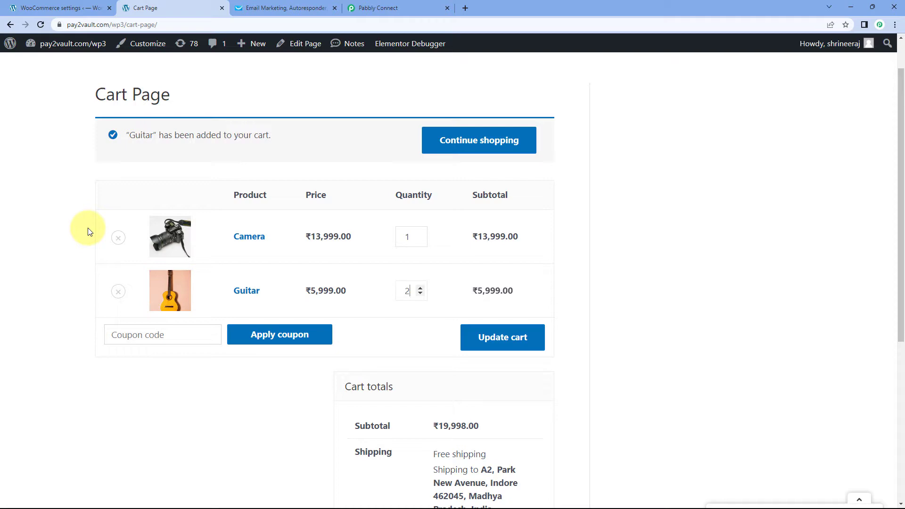
pyautogui.scroll(-5, 412, 289)
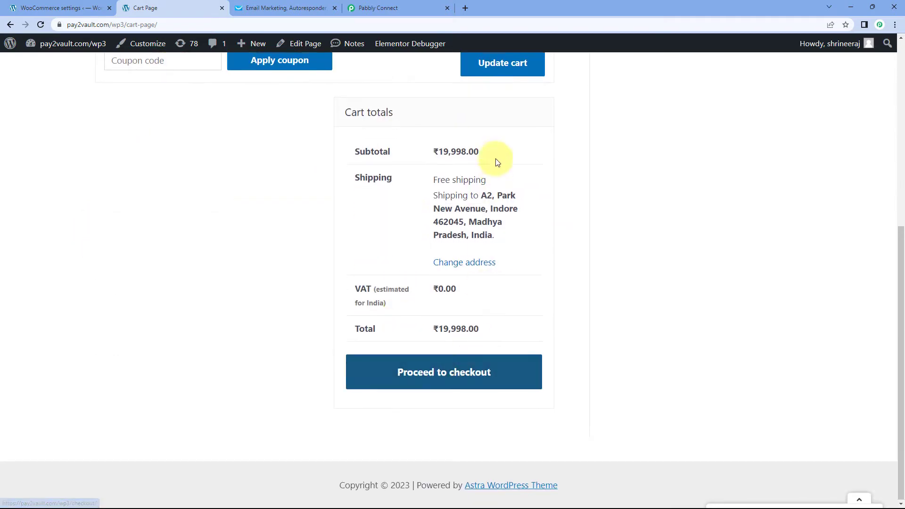
pyautogui.scroll(3, 497, 162)
pyautogui.click(511, 162)
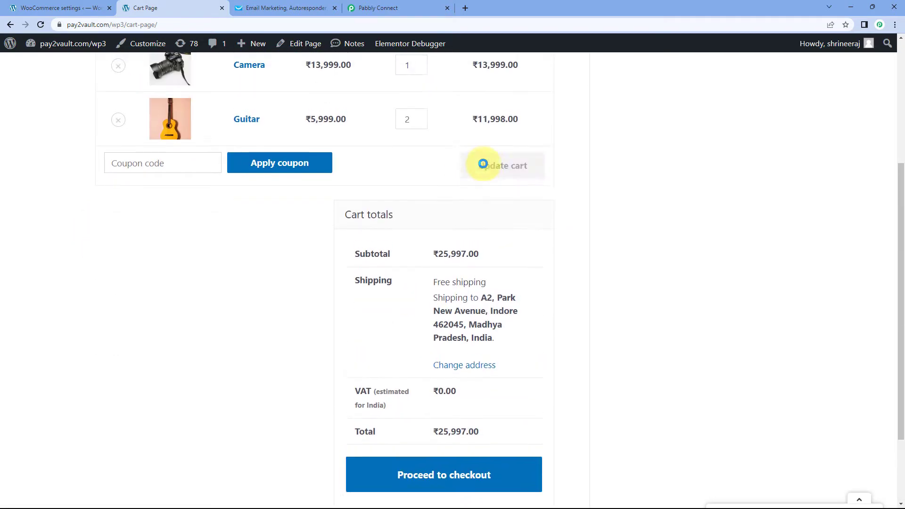
# Step: Proceed from the cart to checkout and go to the billing details
pyautogui.scroll(-4, 483, 198)
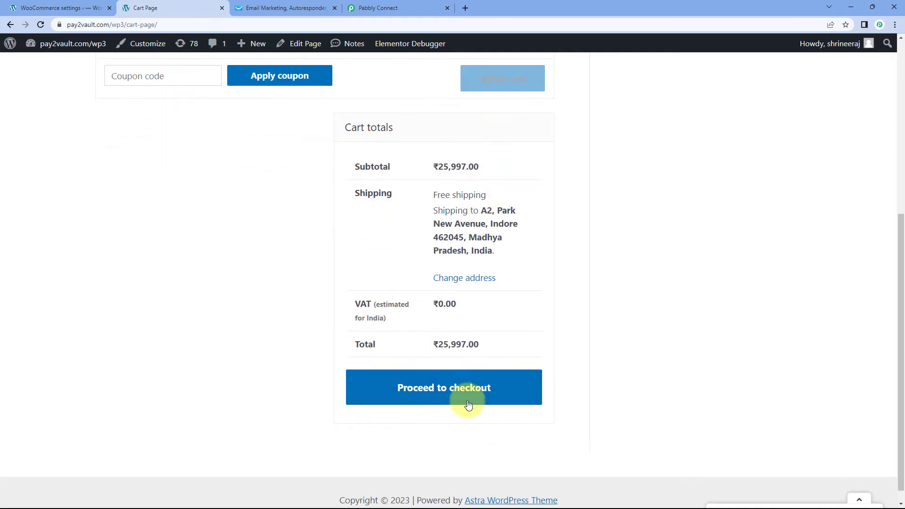
pyautogui.click(447, 400)
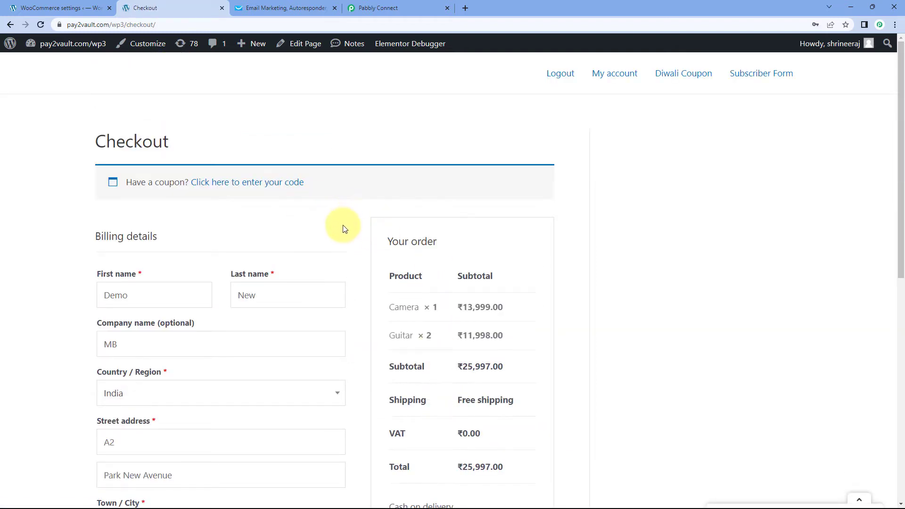
pyautogui.scroll(-2, 326, 208)
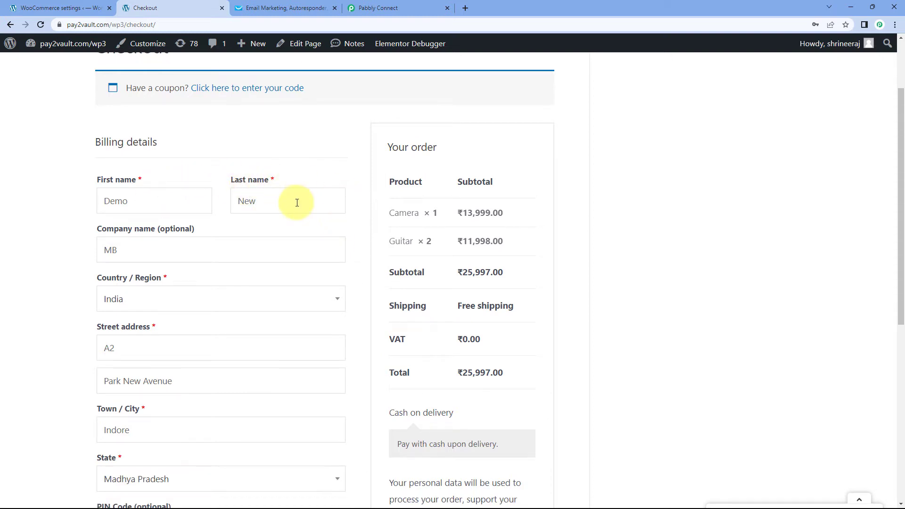
# Step: Review the prefilled billing details and place the test order with cash on delivery
pyautogui.scroll(-1, 233, 193)
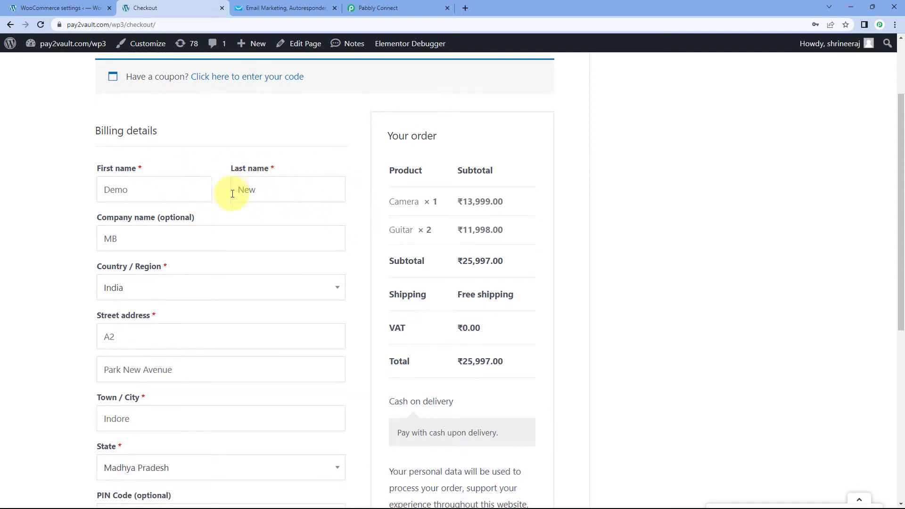
pyautogui.scroll(-2, 233, 194)
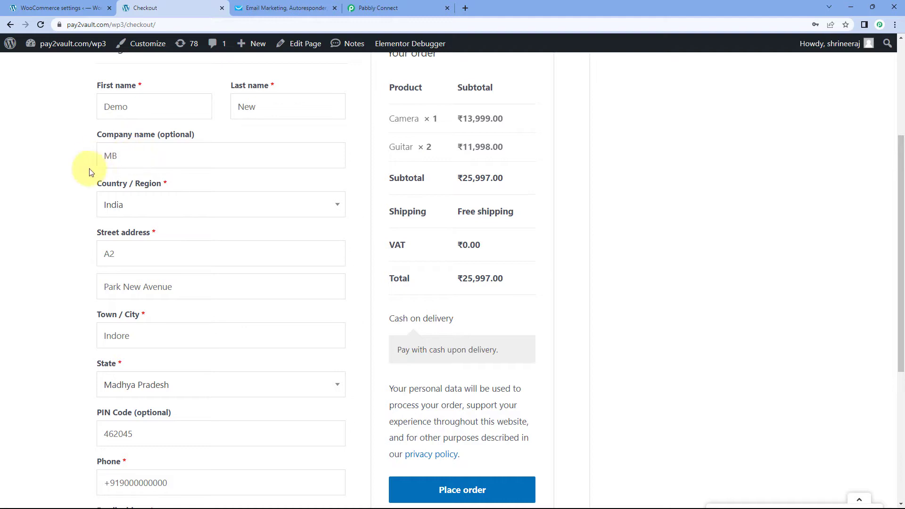
pyautogui.scroll(-2, 90, 172)
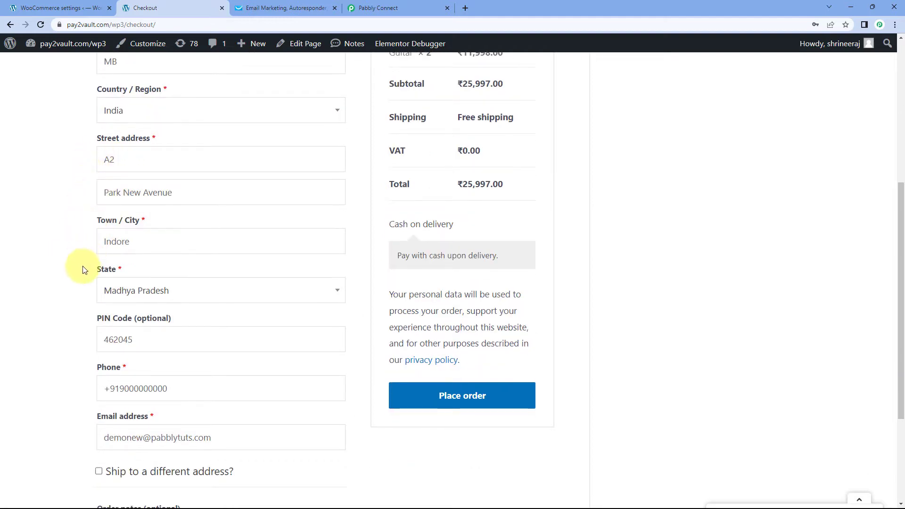
pyautogui.scroll(-2, 83, 269)
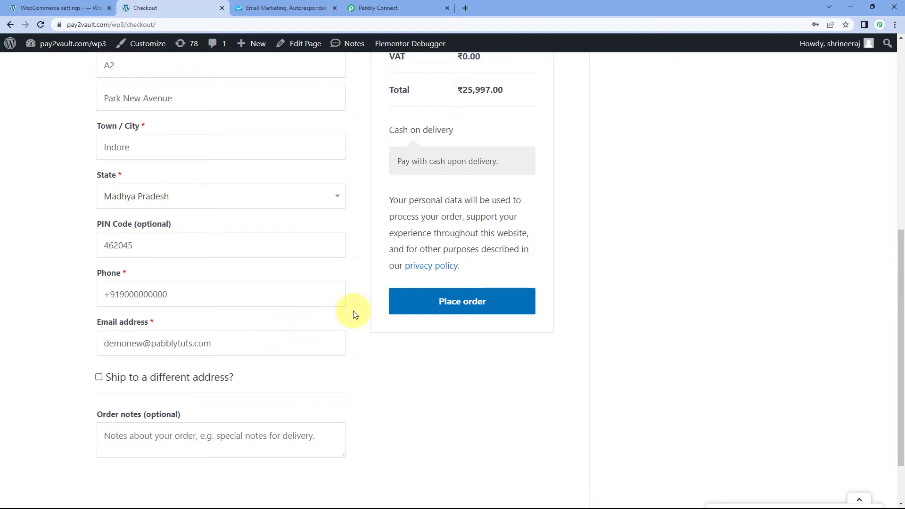
pyautogui.click(464, 307)
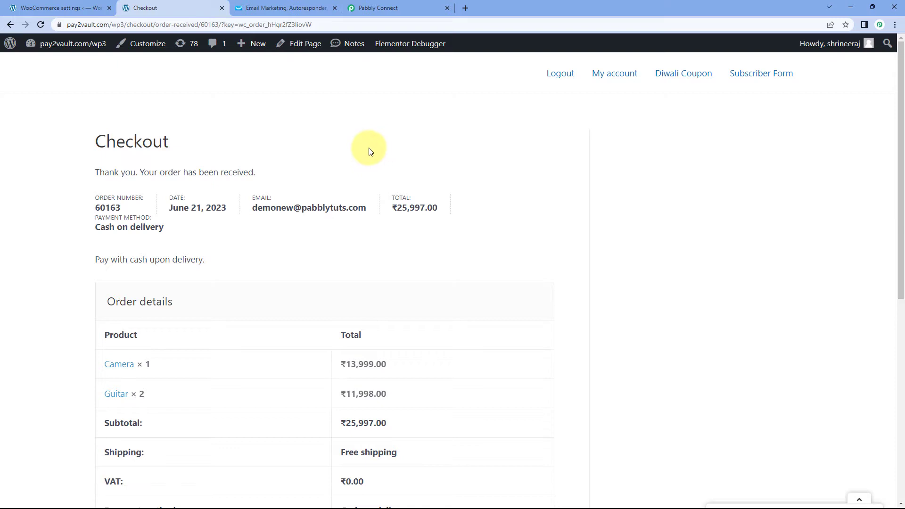
# Step: Check the WooCommerce trigger in Pabbly Connect for a webhook response and review the order details on the store's confirmation page
pyautogui.click(401, 6)
pyautogui.scroll(-1, 371, 228)
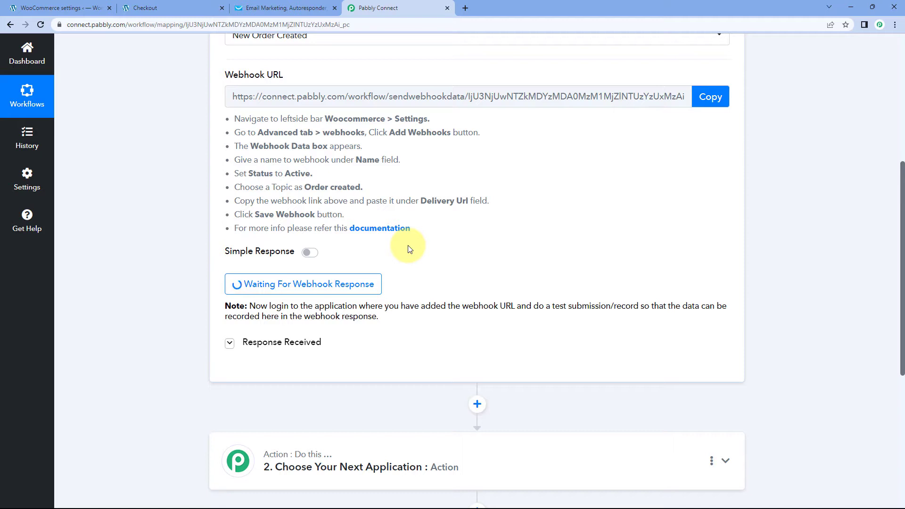
pyautogui.click(162, 8)
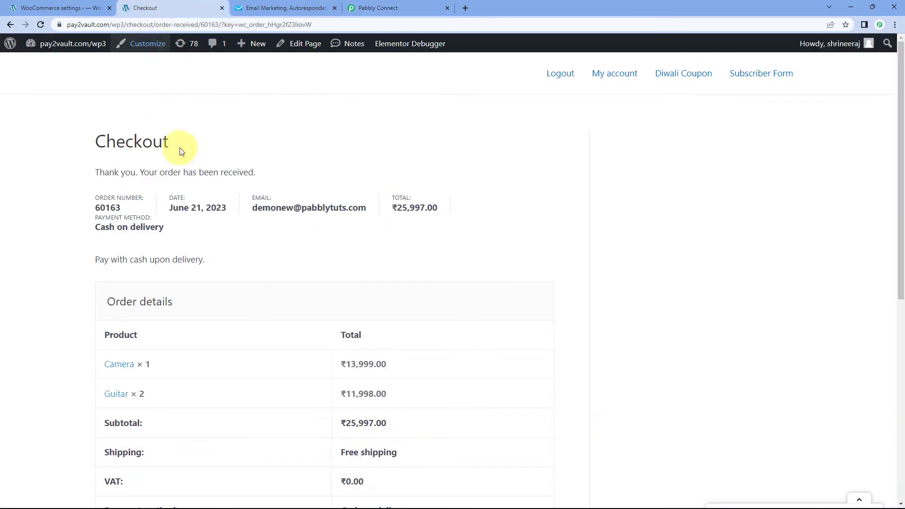
pyautogui.scroll(-3, 283, 151)
pyautogui.scroll(1, 274, 128)
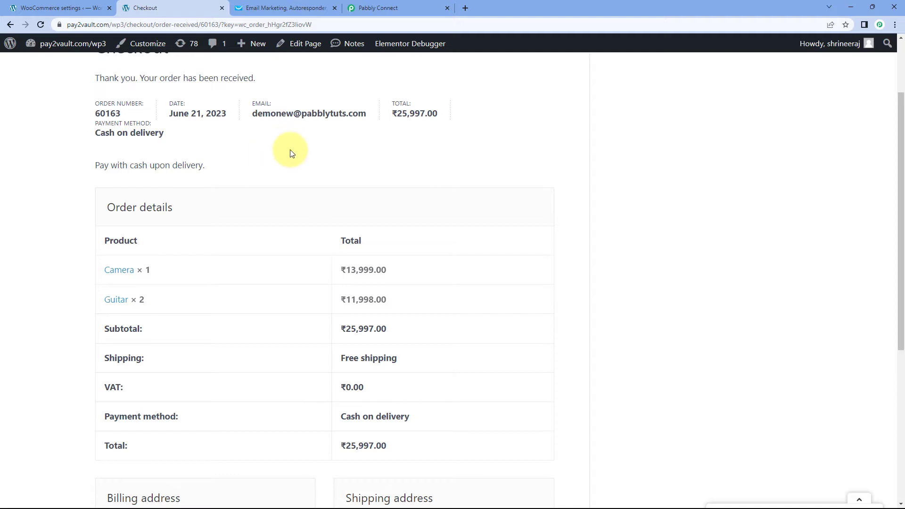
# Step: Compare the Total value in Pabbly Connect's captured webhook response with the total on the store's order confirmation page
pyautogui.click(403, 13)
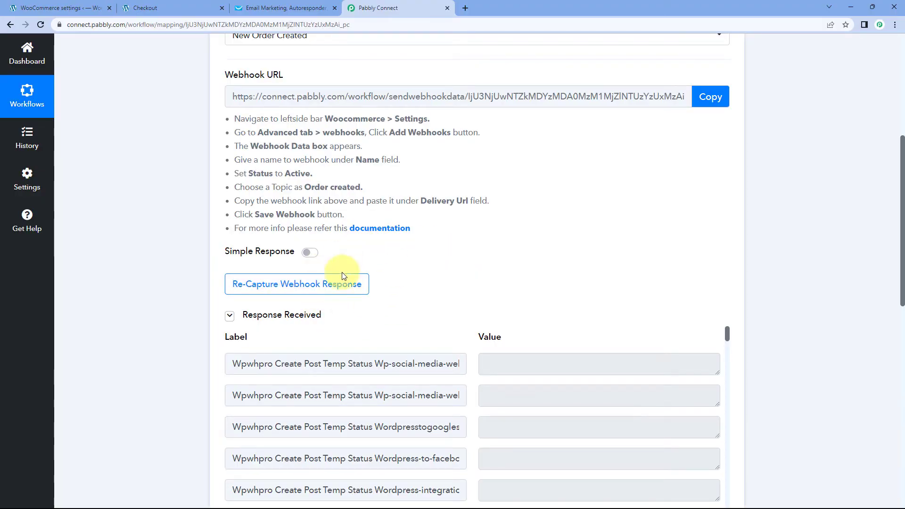
pyautogui.scroll(-4, 420, 233)
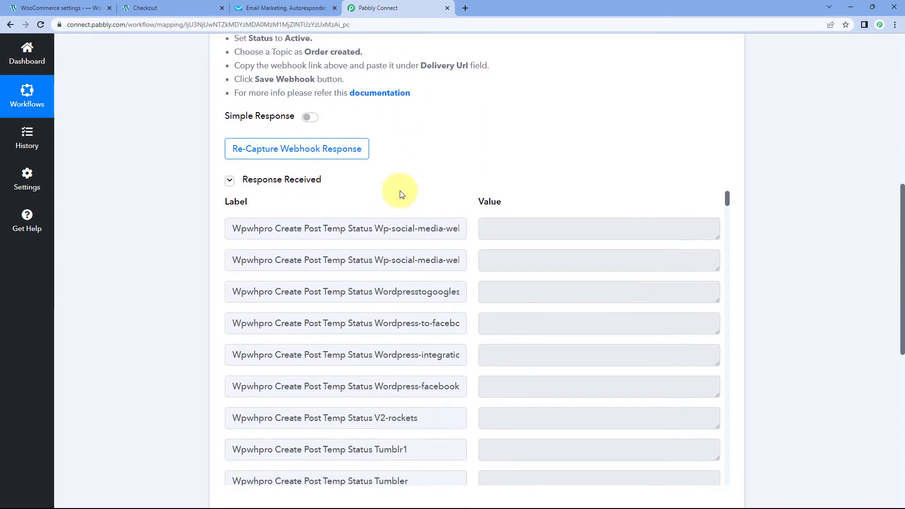
pyautogui.scroll(-12, 468, 187)
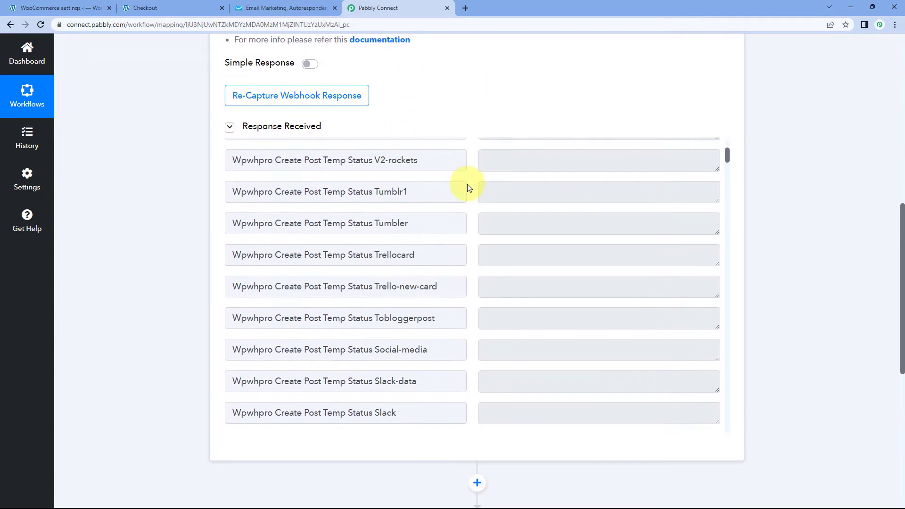
pyautogui.scroll(-15, 469, 188)
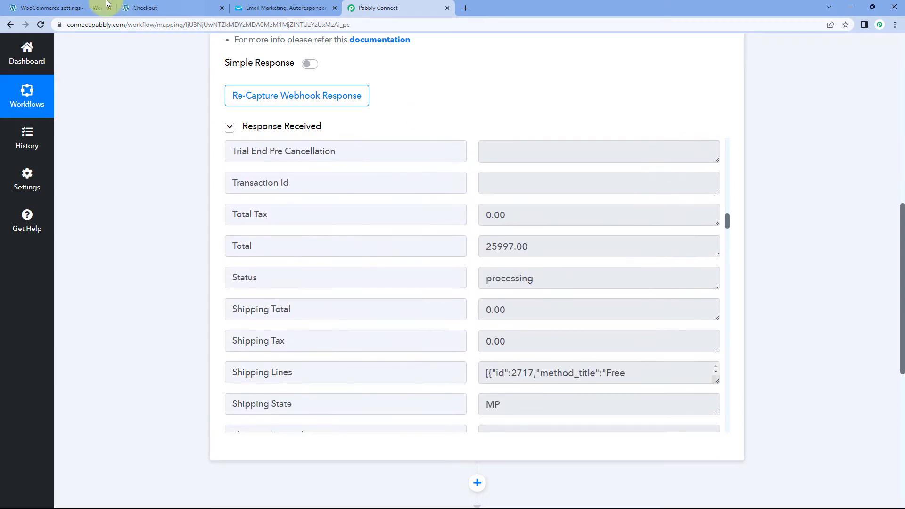
pyautogui.click(174, 8)
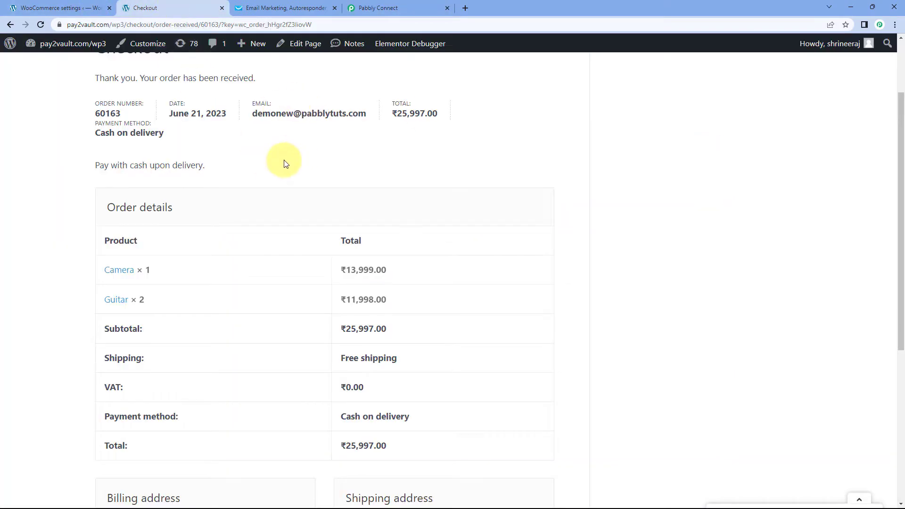
pyautogui.click(379, 8)
pyautogui.scroll(-2, 455, 208)
pyautogui.moveTo(547, 205); pyautogui.dragTo(484, 203)
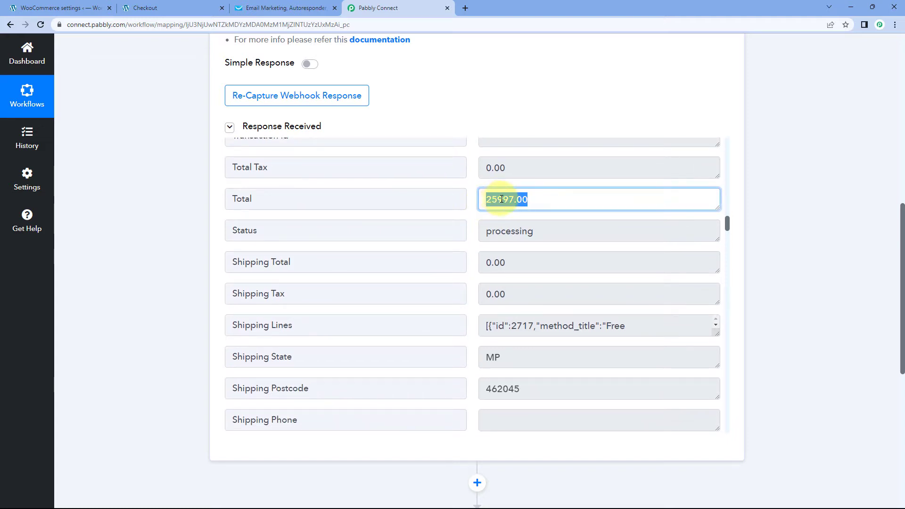
pyautogui.click(168, 9)
pyautogui.scroll(3, 448, 189)
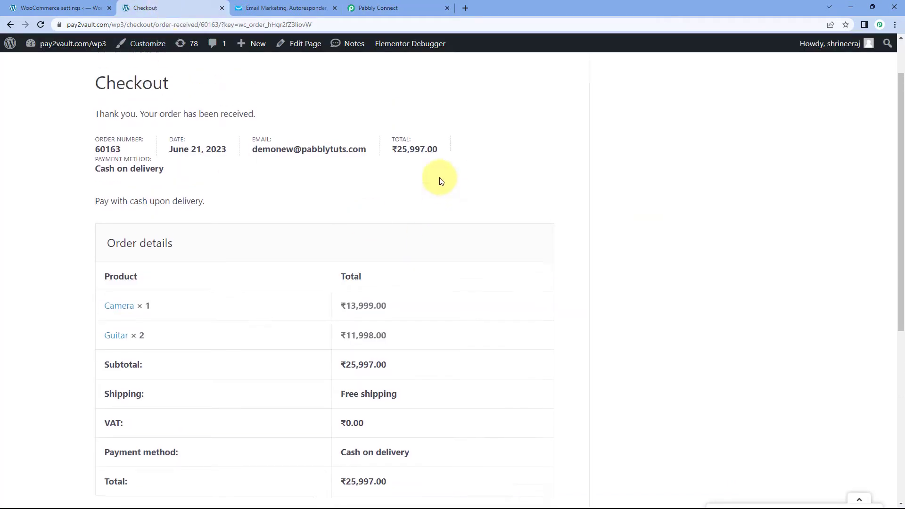
pyautogui.moveTo(438, 162); pyautogui.dragTo(394, 162)
pyautogui.click(371, 8)
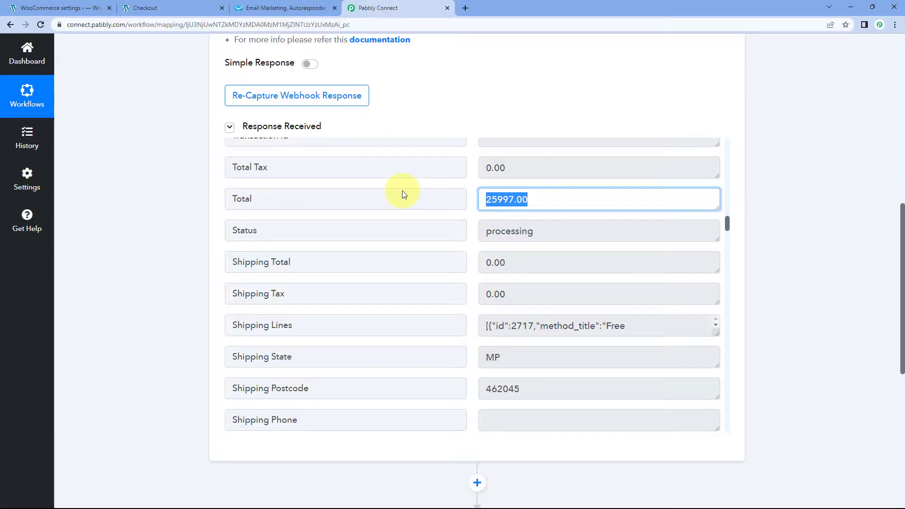
# Step: Examine the order Status and Shipping Lines fields in the captured response, along with the Simple Response setting
pyautogui.click(463, 205)
pyautogui.scroll(-1, 471, 198)
pyautogui.moveTo(482, 187); pyautogui.dragTo(531, 185)
pyautogui.click(472, 205)
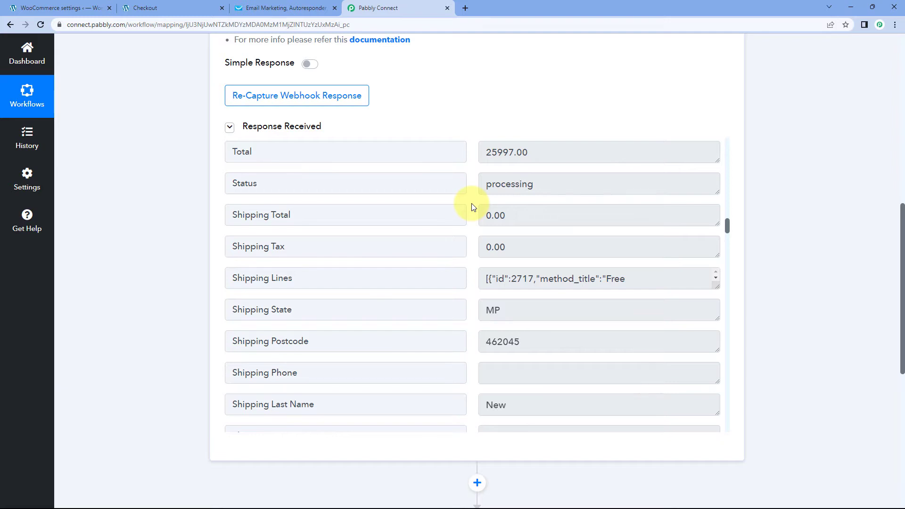
pyautogui.scroll(-2, 473, 205)
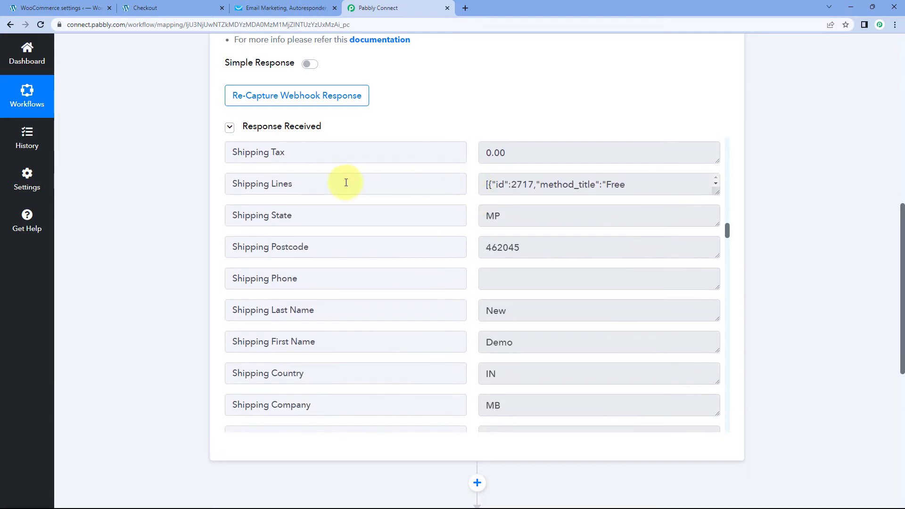
pyautogui.moveTo(346, 183); pyautogui.dragTo(229, 185)
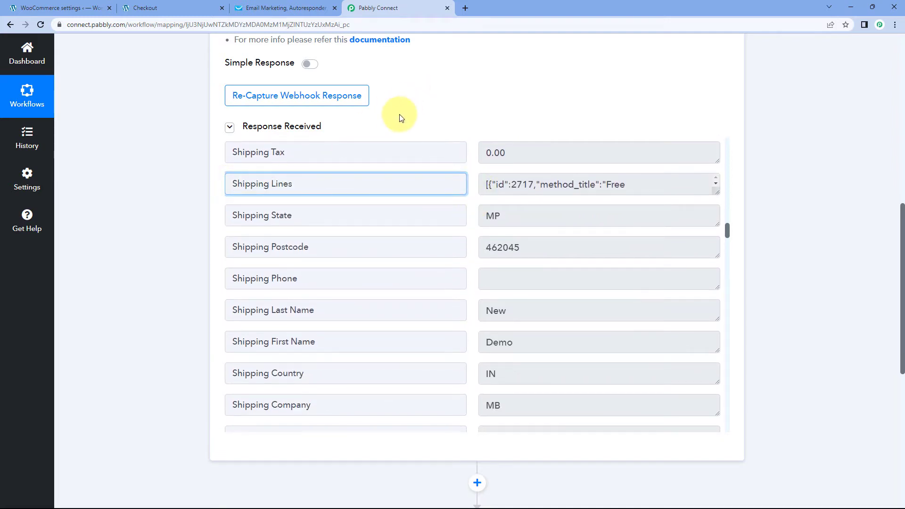
pyautogui.scroll(2, 400, 114)
pyautogui.moveTo(303, 154)
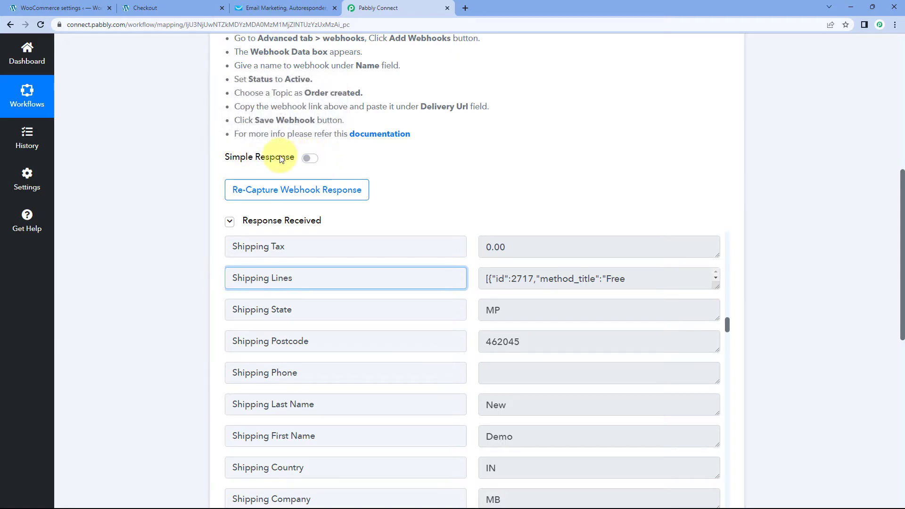
pyautogui.click(433, 175)
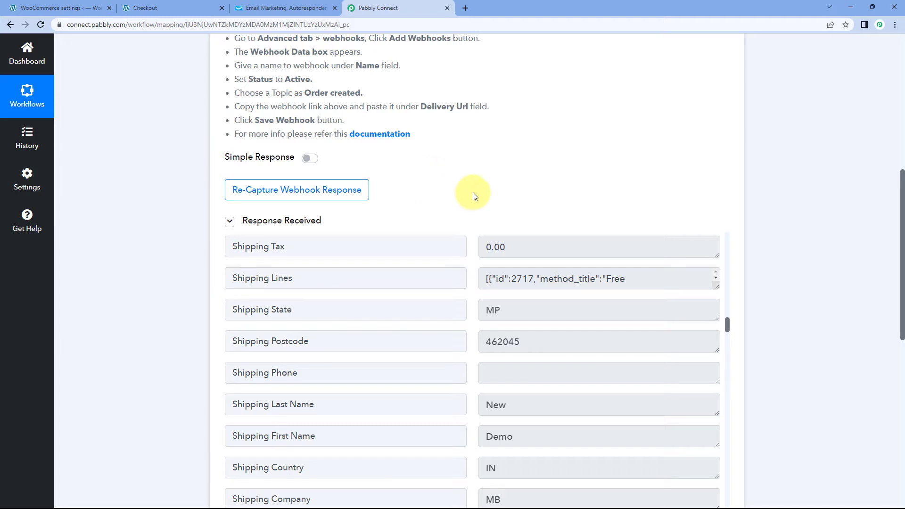
# Step: Enlarge the Shipping Lines value box and examine its full unparsed contents
pyautogui.scroll(-3, 474, 196)
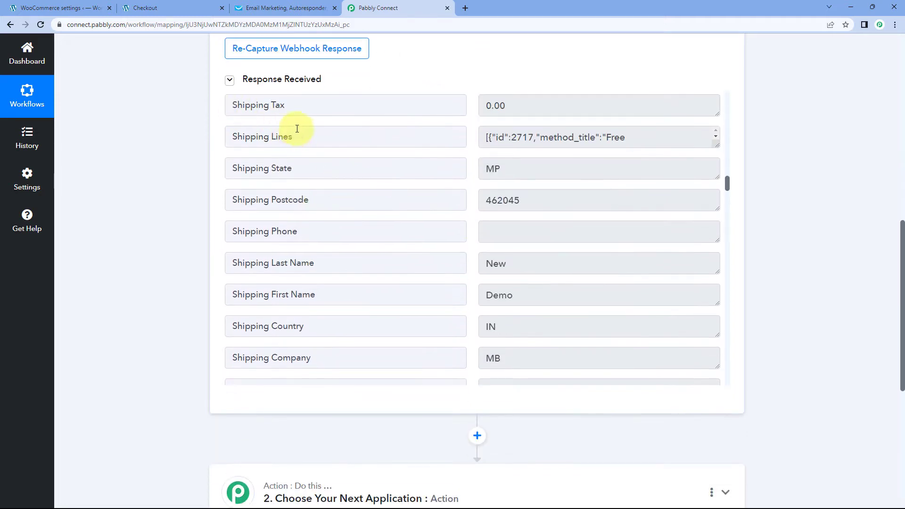
pyautogui.moveTo(305, 137); pyautogui.dragTo(232, 137)
pyautogui.click(585, 137)
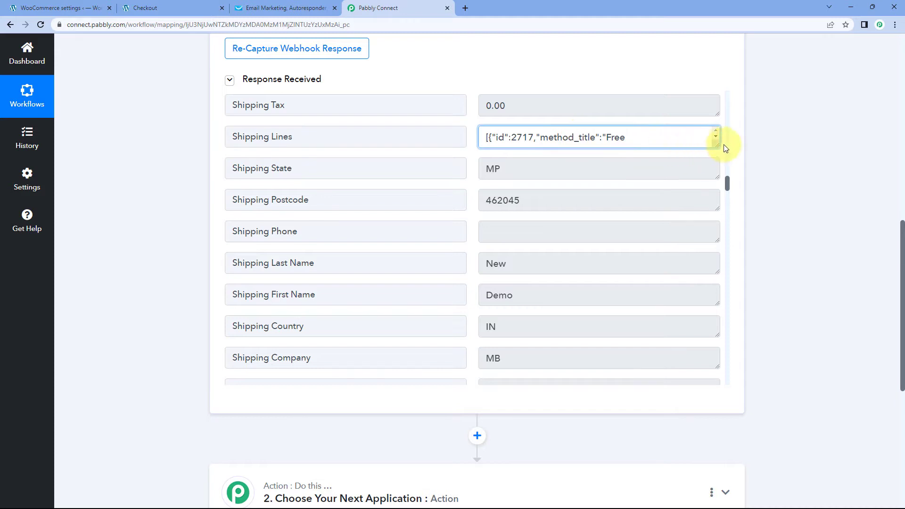
pyautogui.moveTo(717, 146); pyautogui.dragTo(718, 282)
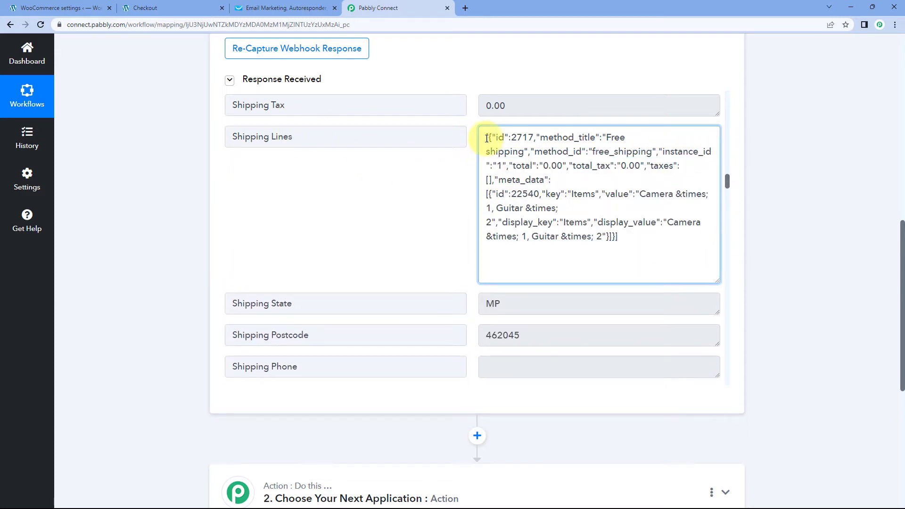
pyautogui.scroll(2, 423, 118)
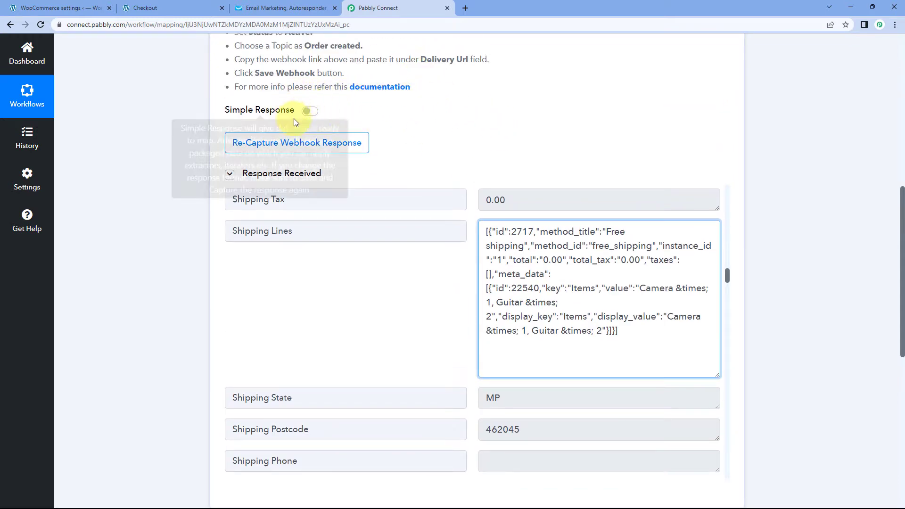
pyautogui.scroll(-1, 431, 128)
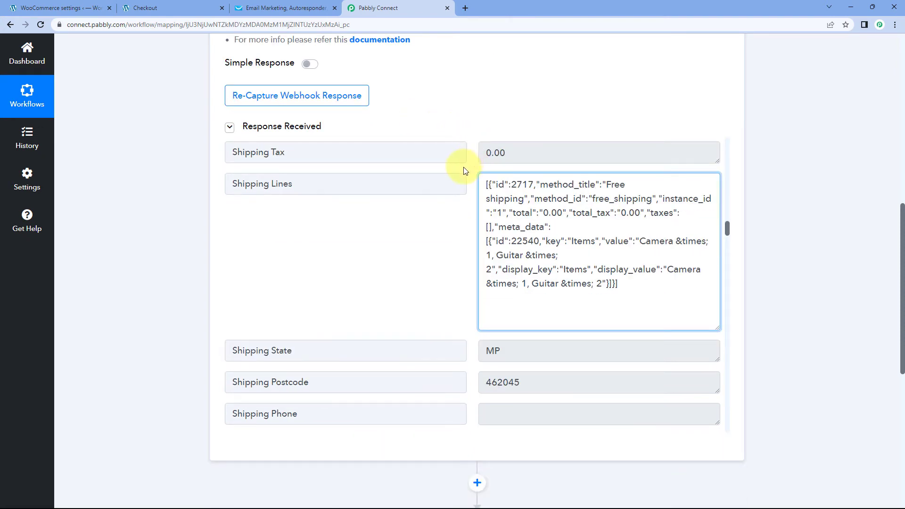
pyautogui.scroll(-1, 464, 168)
pyautogui.scroll(1, 475, 182)
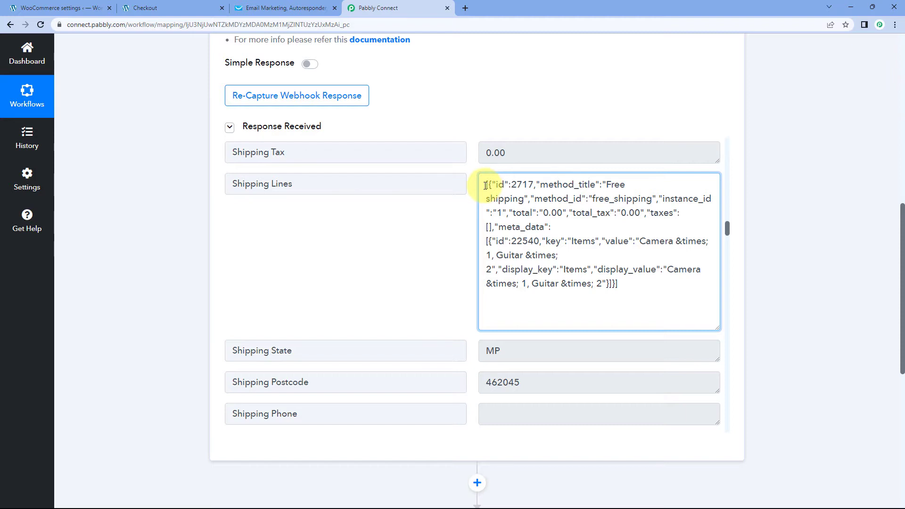
pyautogui.moveTo(486, 186); pyautogui.dragTo(639, 294)
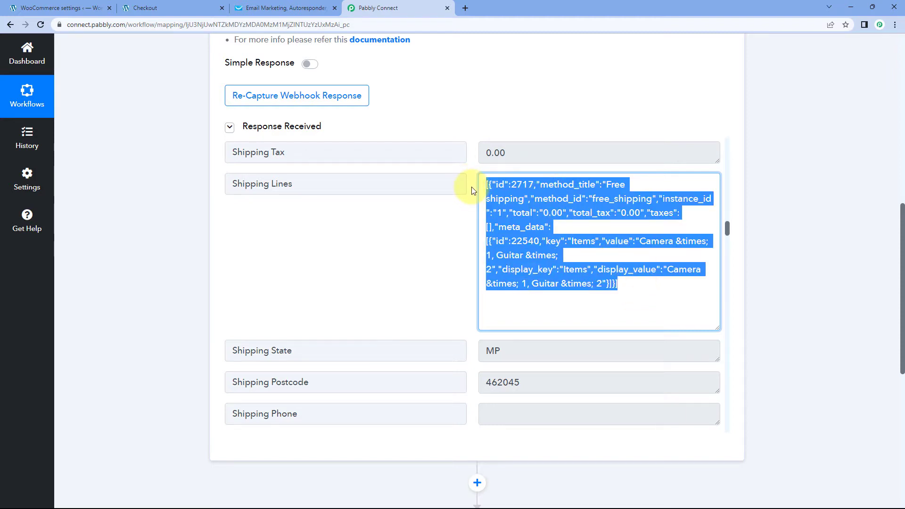
# Step: Examine the customer name, shipping address, payment method and order fields in the captured response
pyautogui.scroll(-2, 463, 200)
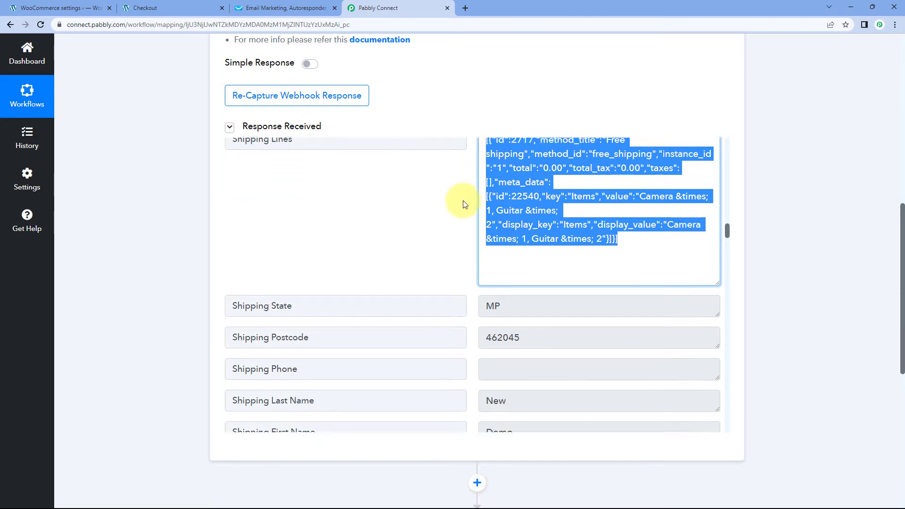
pyautogui.scroll(-3, 473, 234)
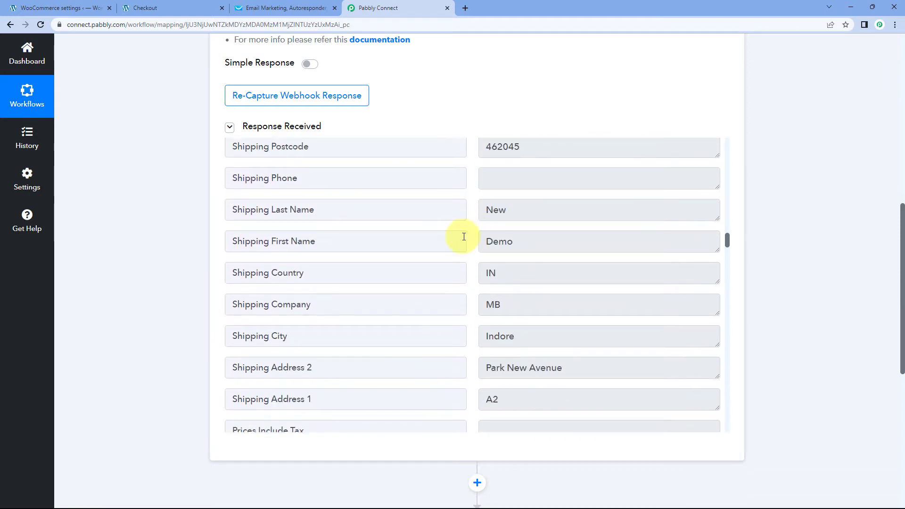
pyautogui.click(519, 239)
pyautogui.click(519, 213)
pyautogui.scroll(-2, 508, 266)
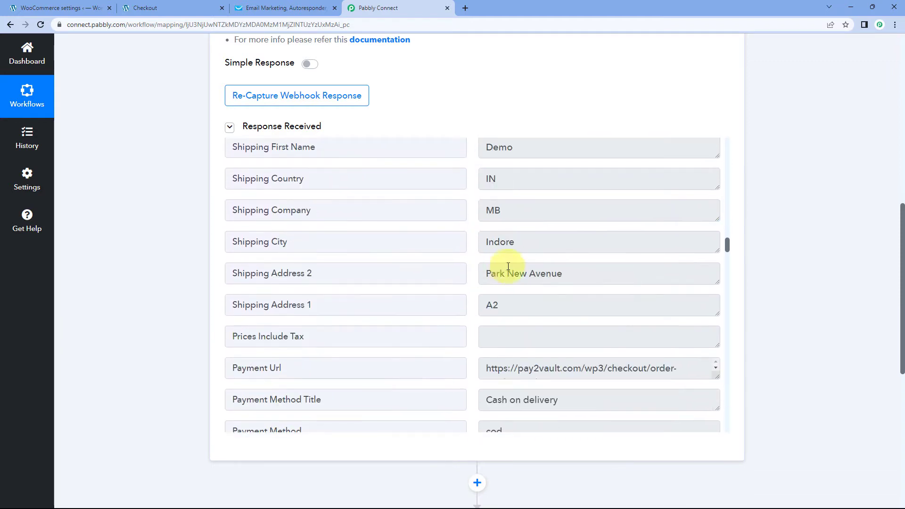
pyautogui.scroll(-10, 469, 245)
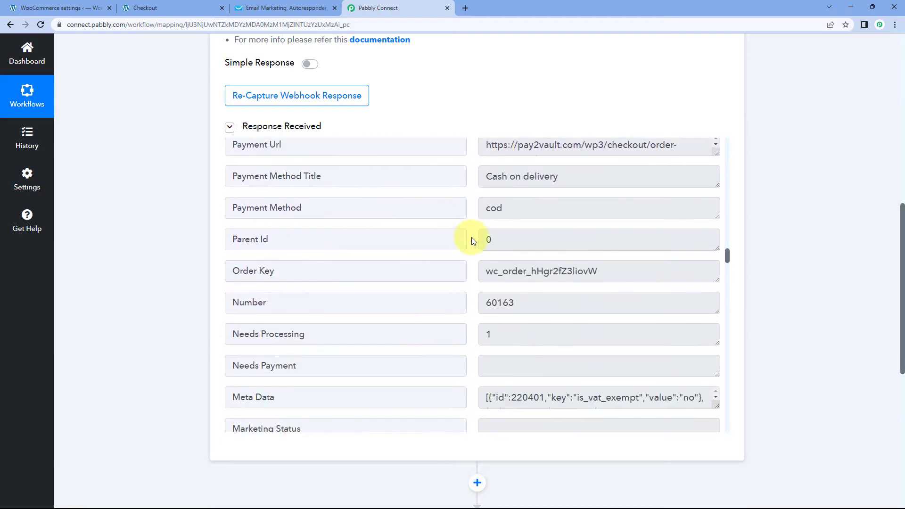
pyautogui.scroll(2, 473, 241)
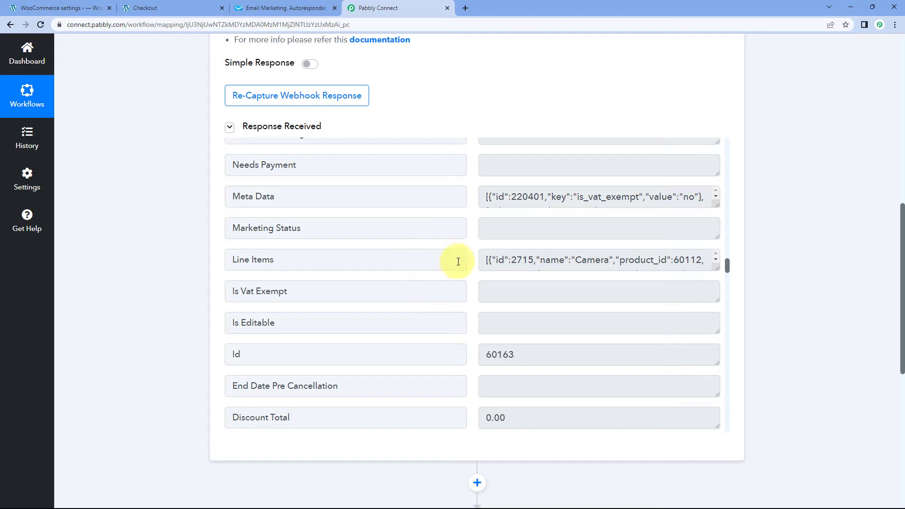
# Step: Enlarge the Line Items value box to read the data of both ordered products, Camera and Guitar
pyautogui.moveTo(718, 268); pyautogui.dragTo(722, 388)
pyautogui.scroll(-1, 461, 212)
pyautogui.scroll(-3, 519, 198)
pyautogui.scroll(2, 449, 208)
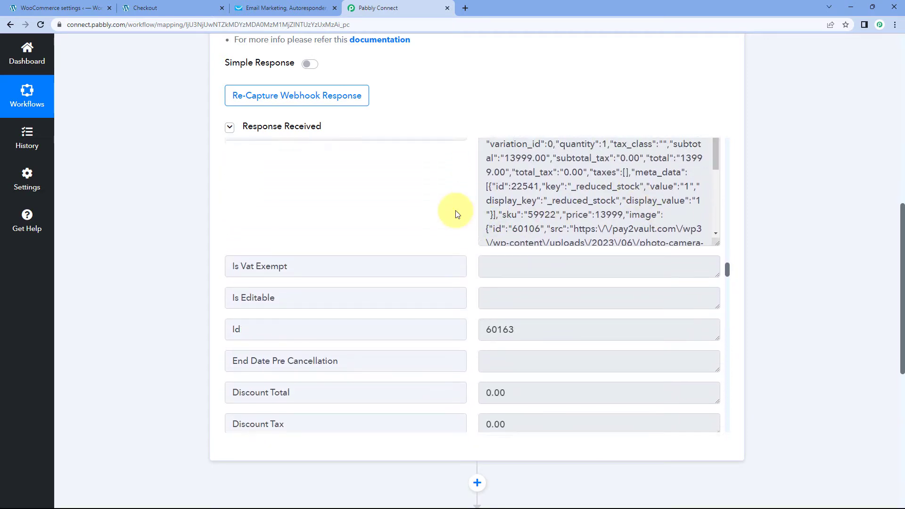
pyautogui.moveTo(714, 278); pyautogui.dragTo(713, 410)
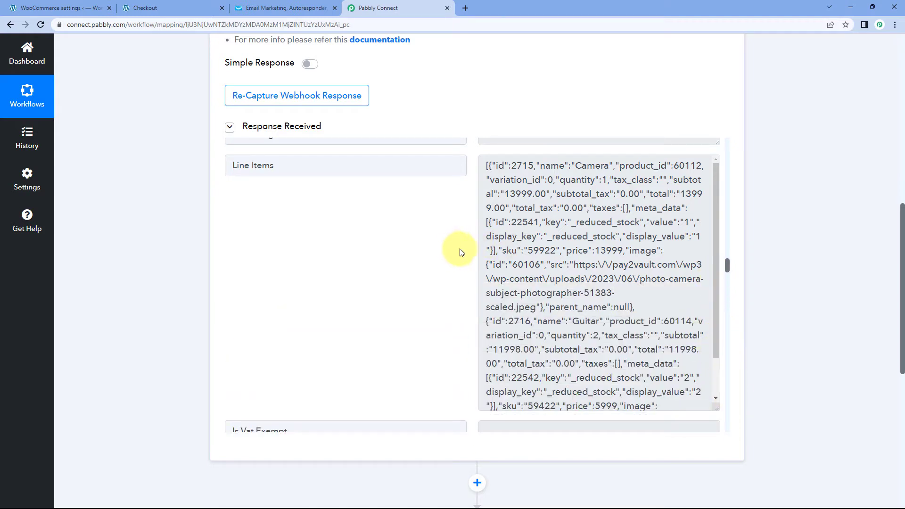
# Step: Examine the full Line Items value and locate the product names Camera and Guitar in it
pyautogui.scroll(-1, 461, 252)
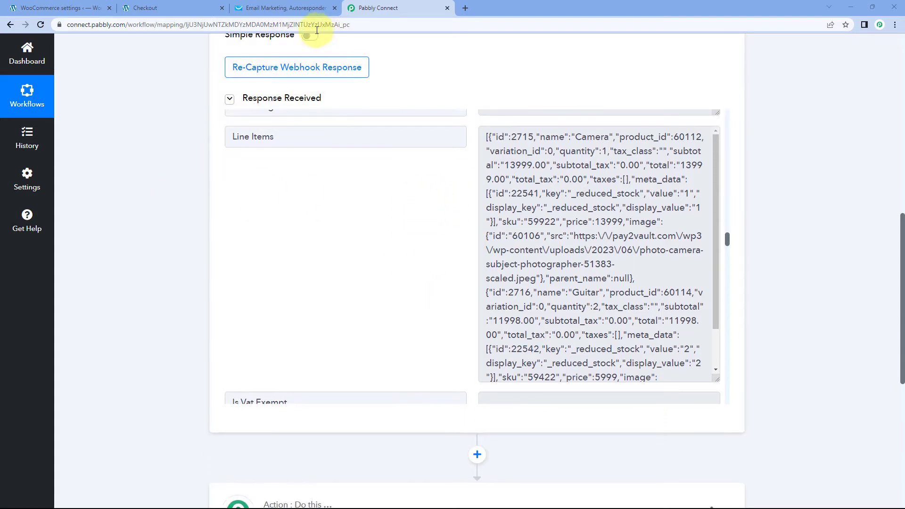
pyautogui.scroll(-1, 425, 81)
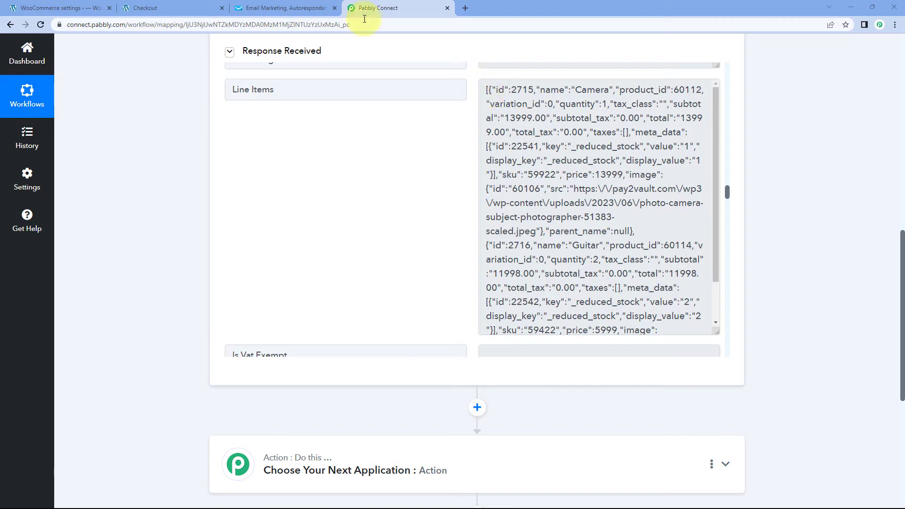
pyautogui.moveTo(485, 89); pyautogui.dragTo(674, 330)
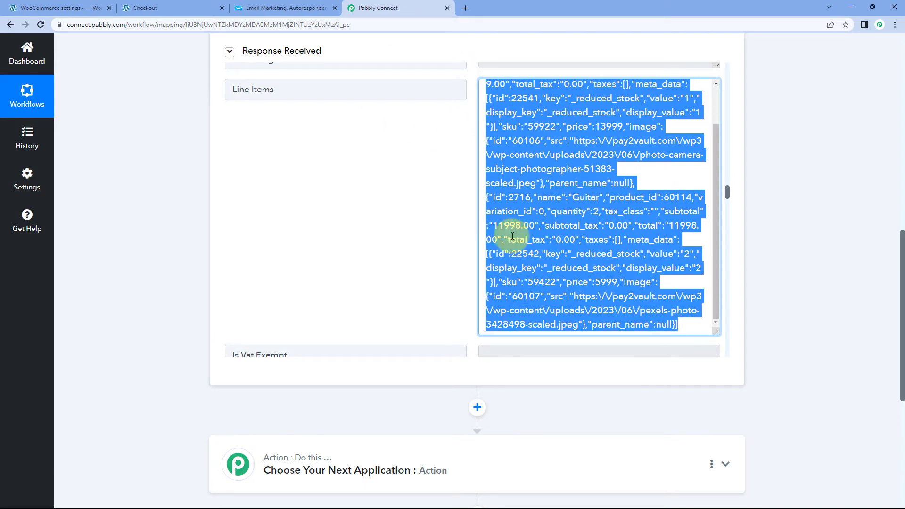
pyautogui.click(461, 202)
pyautogui.scroll(1, 461, 200)
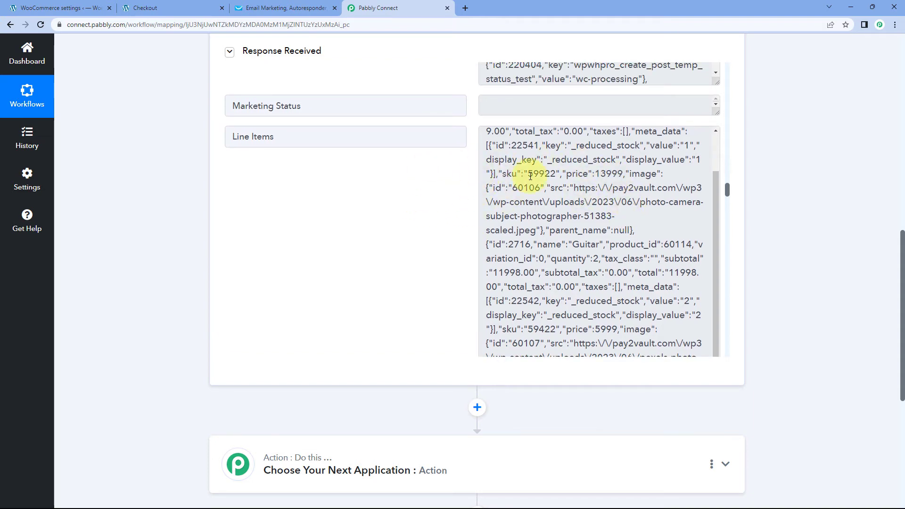
pyautogui.scroll(2, 575, 198)
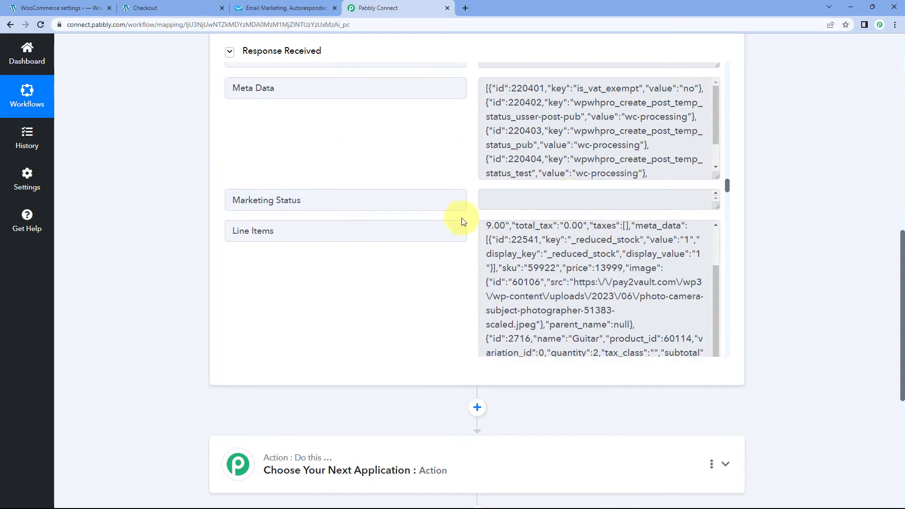
pyautogui.scroll(-2, 467, 241)
pyautogui.scroll(-1, 466, 235)
pyautogui.scroll(1, 556, 187)
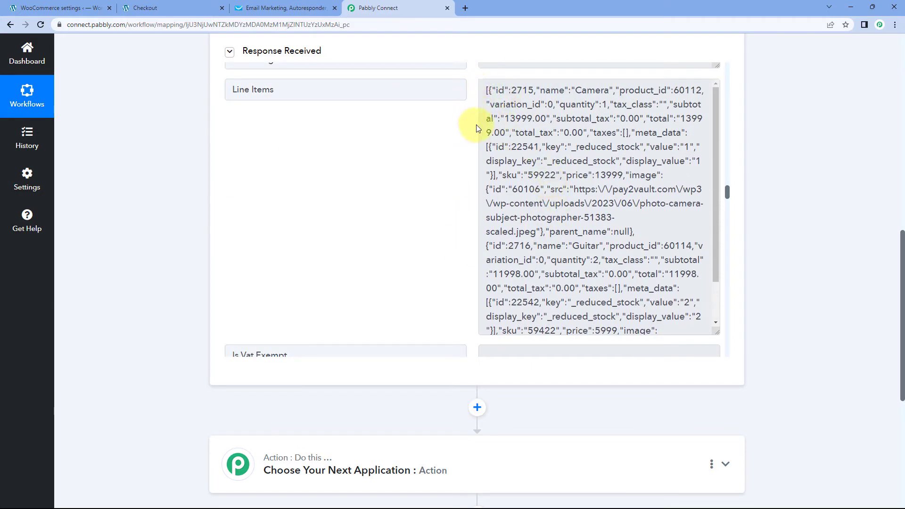
pyautogui.doubleClick(593, 90)
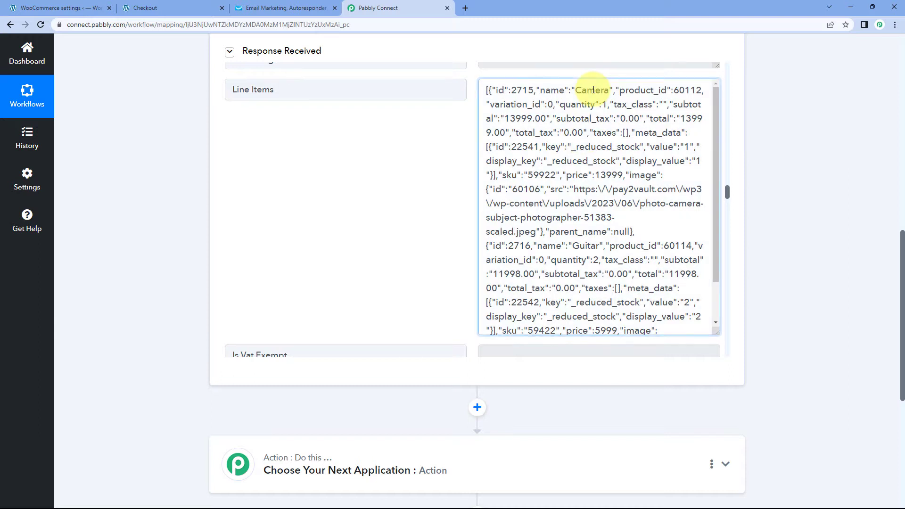
pyautogui.doubleClick(586, 246)
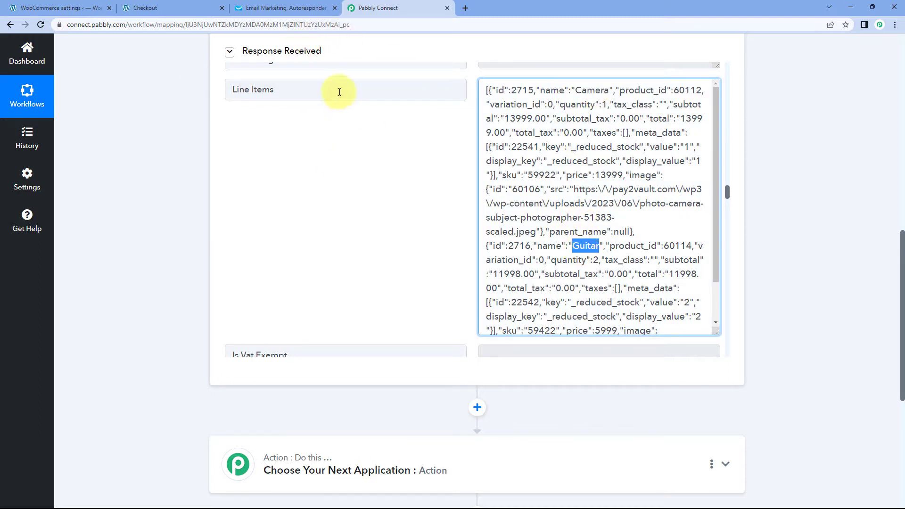
# Step: Compare the ordered products with the product-named contact lists in GetResponse, returning to the Pabbly Connect workflow
pyautogui.click(267, 6)
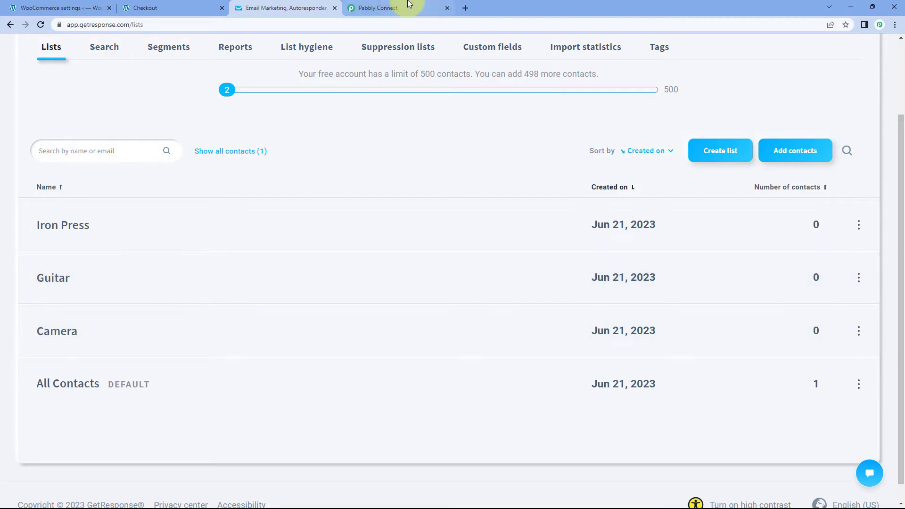
pyautogui.click(410, 4)
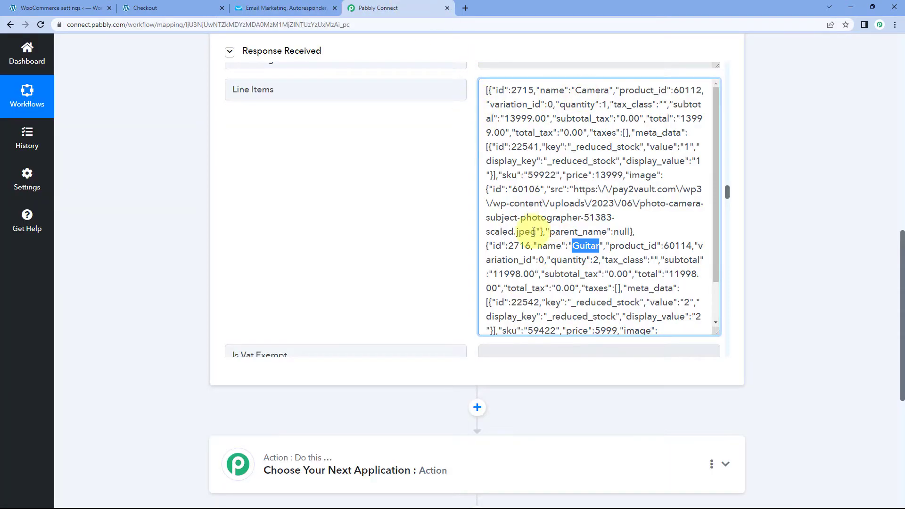
pyautogui.click(287, 7)
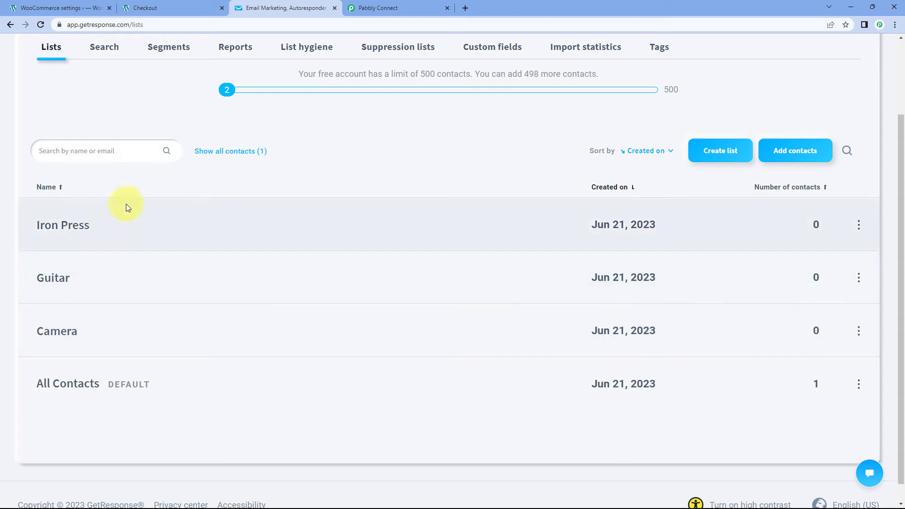
pyautogui.click(401, 9)
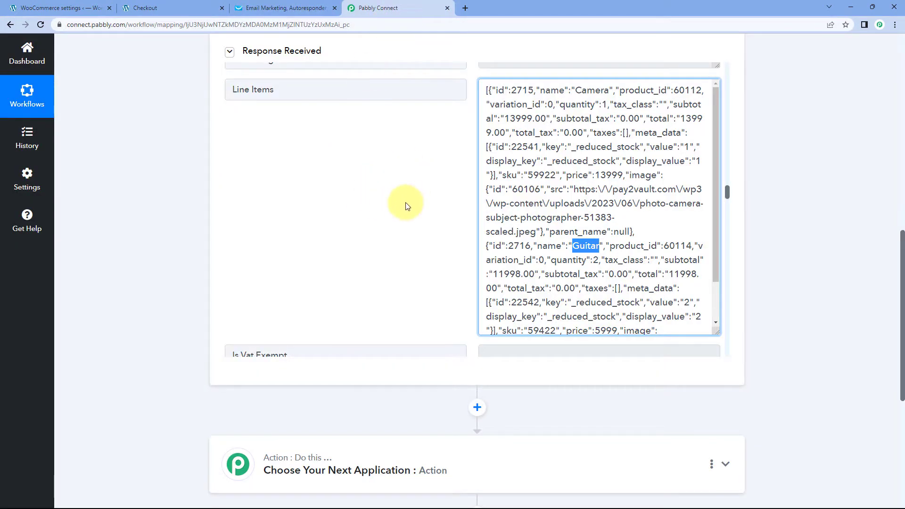
# Step: Examine the Camera product's portion of the Line Items value and the empty action step below the trigger
pyautogui.click(407, 206)
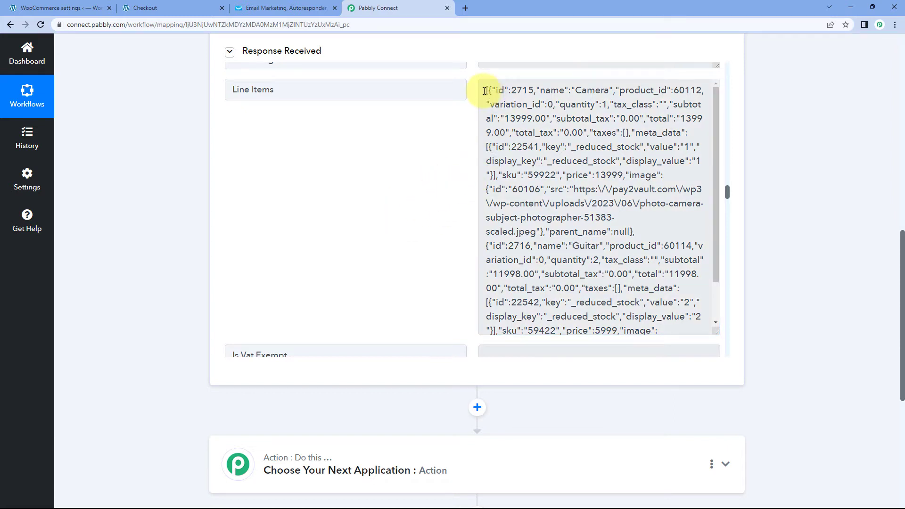
pyautogui.moveTo(484, 91); pyautogui.dragTo(641, 237)
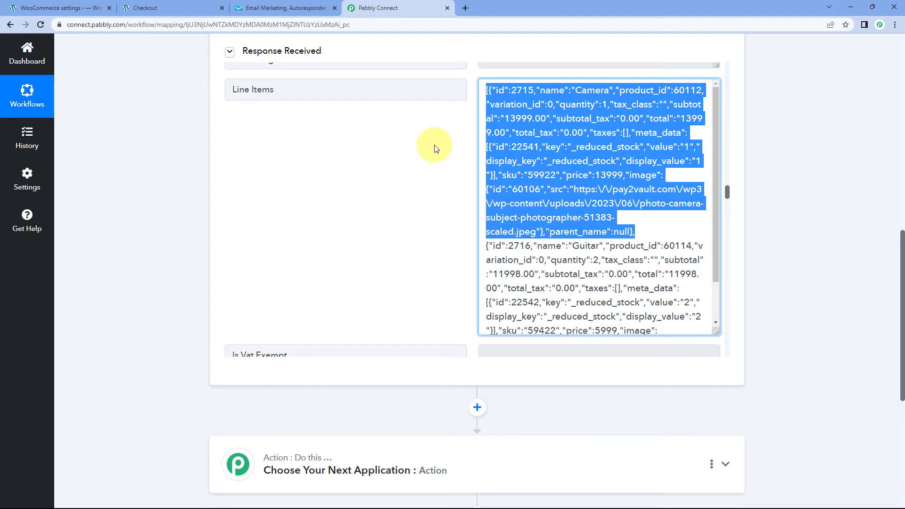
pyautogui.scroll(-6, 162, 220)
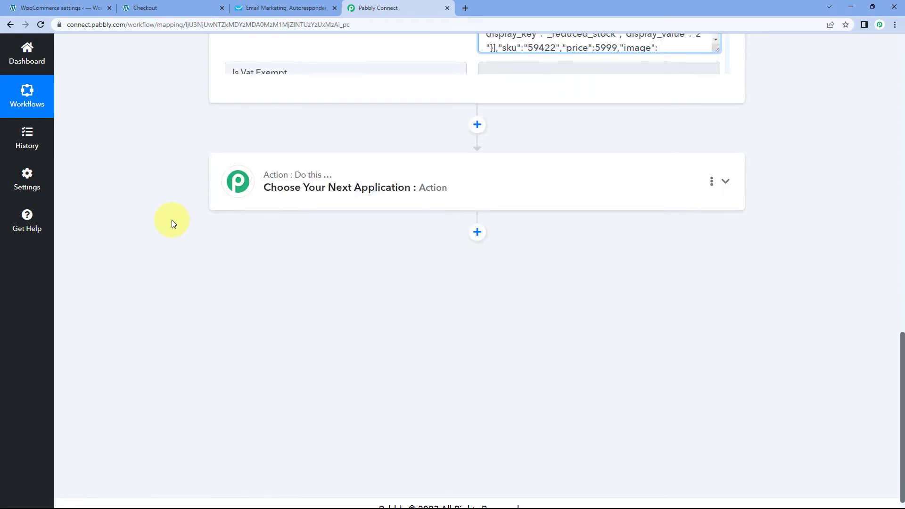
pyautogui.scroll(6, 182, 241)
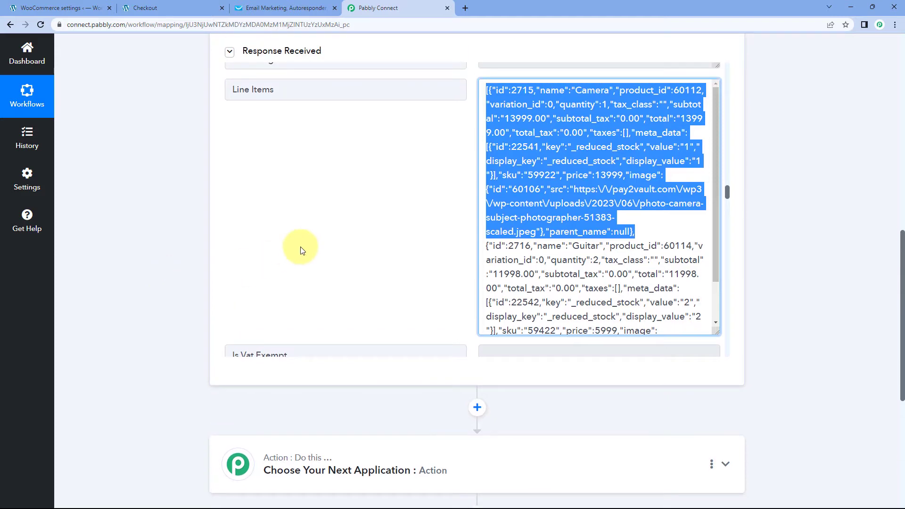
# Step: Examine the billing fields in the captured response, including state, postcode, phone, first name, last name and email
pyautogui.scroll(-5, 430, 212)
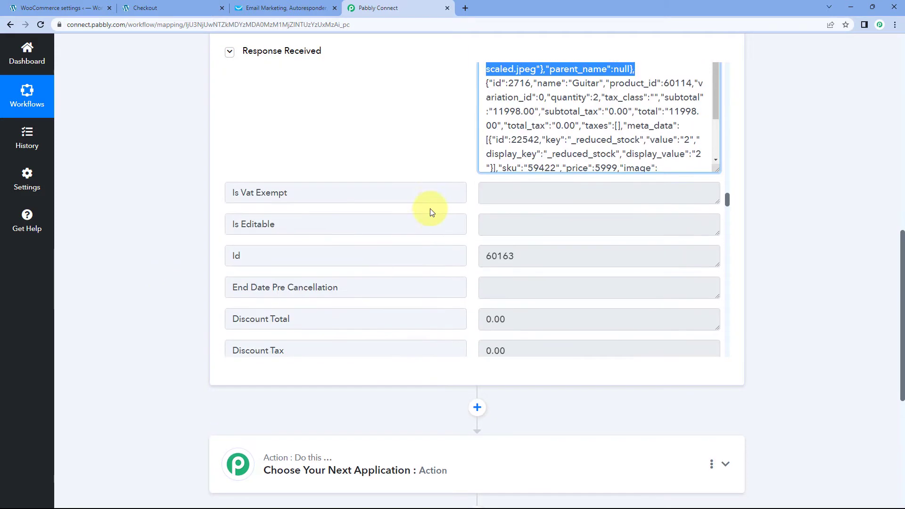
pyautogui.scroll(-9, 430, 212)
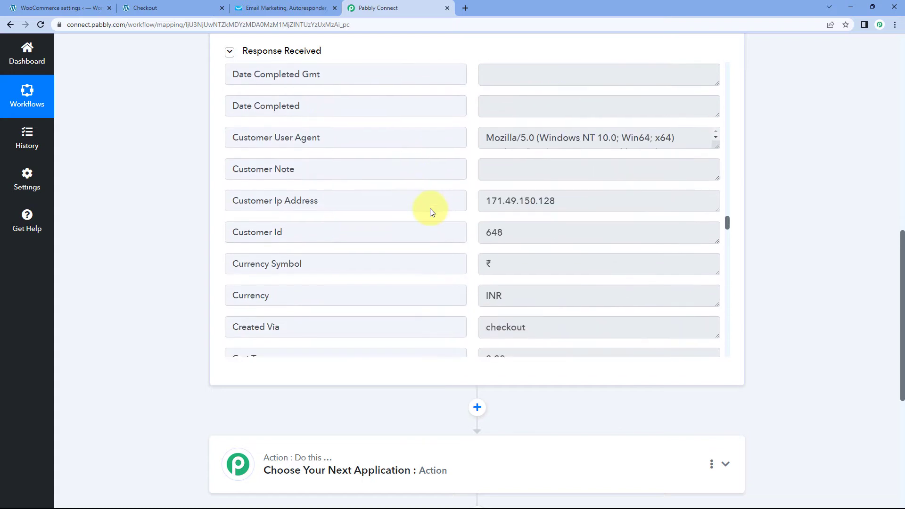
pyautogui.scroll(-2, 431, 196)
pyautogui.scroll(-4, 431, 197)
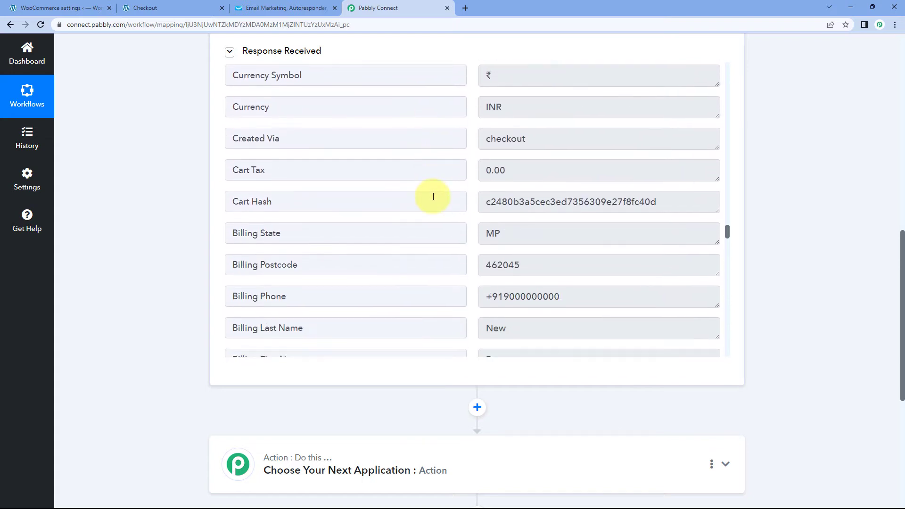
pyautogui.moveTo(503, 142); pyautogui.dragTo(474, 148)
pyautogui.moveTo(521, 171); pyautogui.dragTo(466, 185)
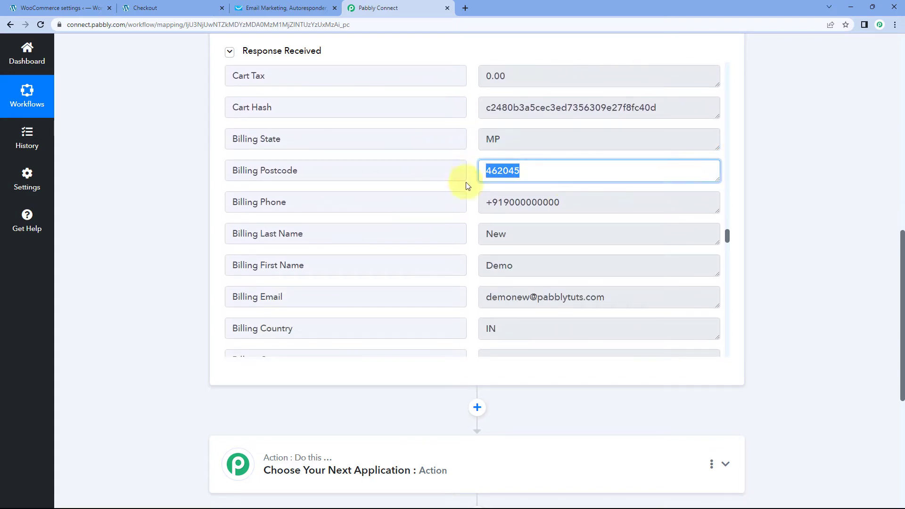
pyautogui.moveTo(569, 204); pyautogui.dragTo(474, 208)
pyautogui.moveTo(514, 266); pyautogui.dragTo(469, 263)
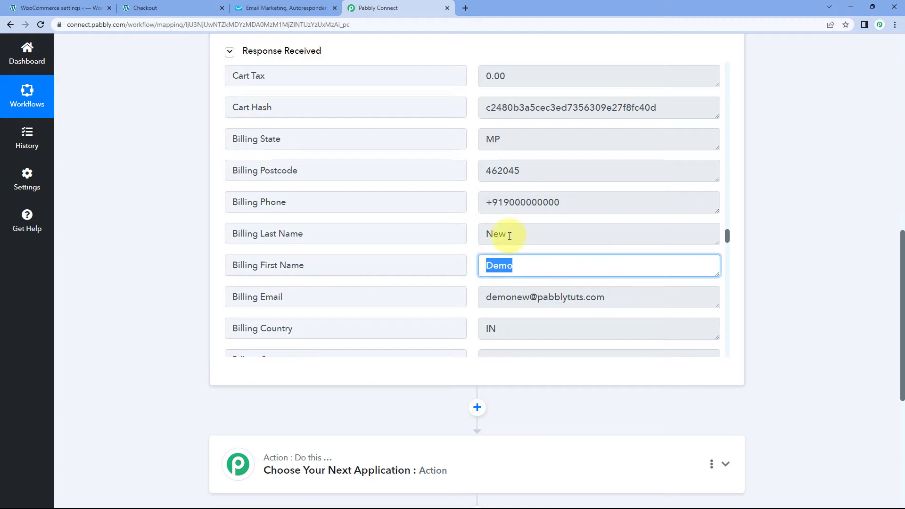
pyautogui.moveTo(513, 236); pyautogui.dragTo(473, 240)
pyautogui.scroll(-1, 472, 238)
pyautogui.moveTo(616, 250); pyautogui.dragTo(473, 253)
pyautogui.scroll(-8, 467, 186)
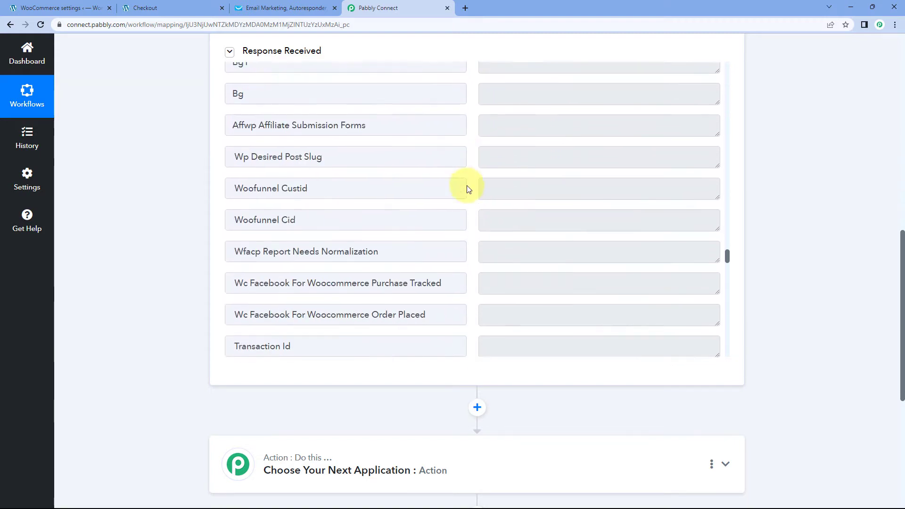
pyautogui.scroll(4, 467, 186)
pyautogui.scroll(15, 466, 185)
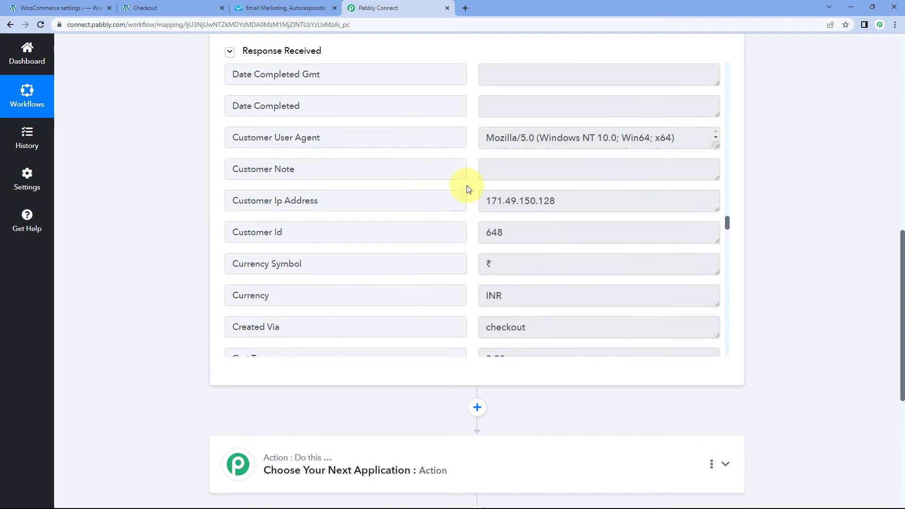
# Step: Return to the Line Items value and reread the Camera product's data block
pyautogui.scroll(10, 467, 185)
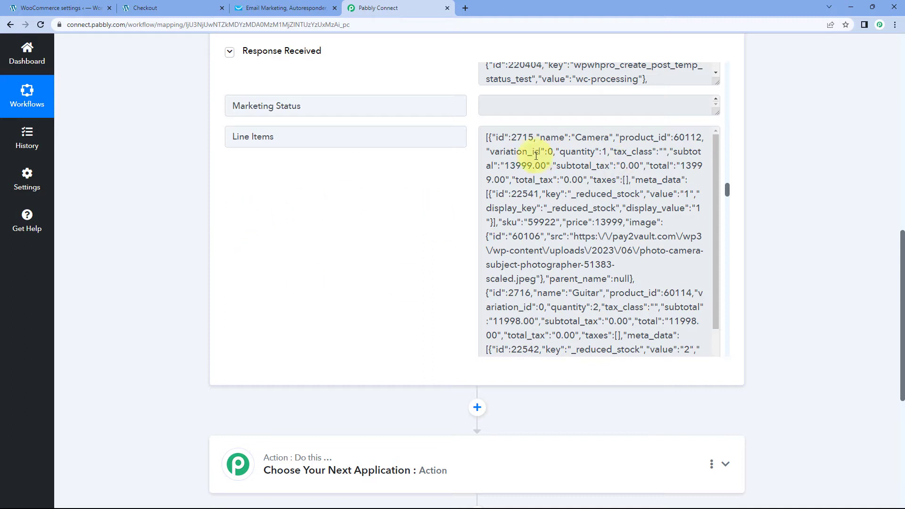
pyautogui.moveTo(486, 139); pyautogui.dragTo(635, 279)
pyautogui.click(438, 260)
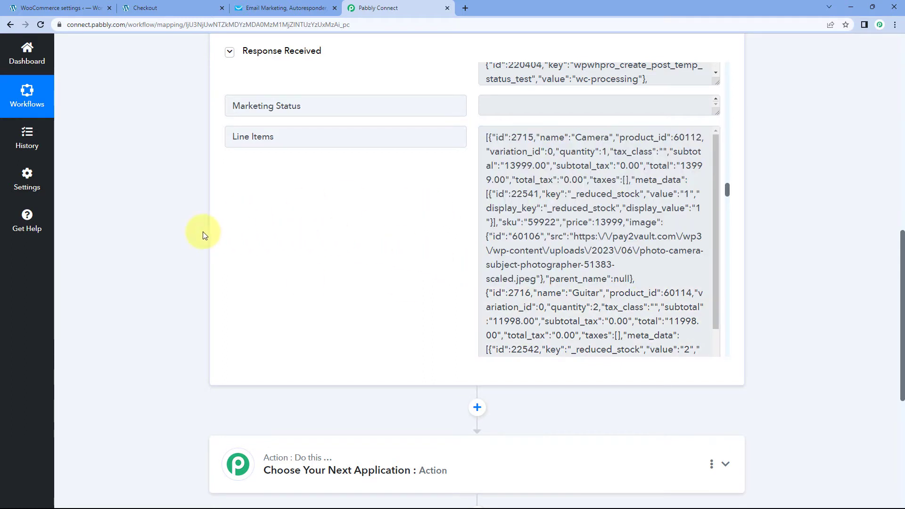
# Step: Choose Iterator by Pabbly as the application for the workflow's action step
pyautogui.scroll(-6, 170, 227)
pyautogui.click(370, 158)
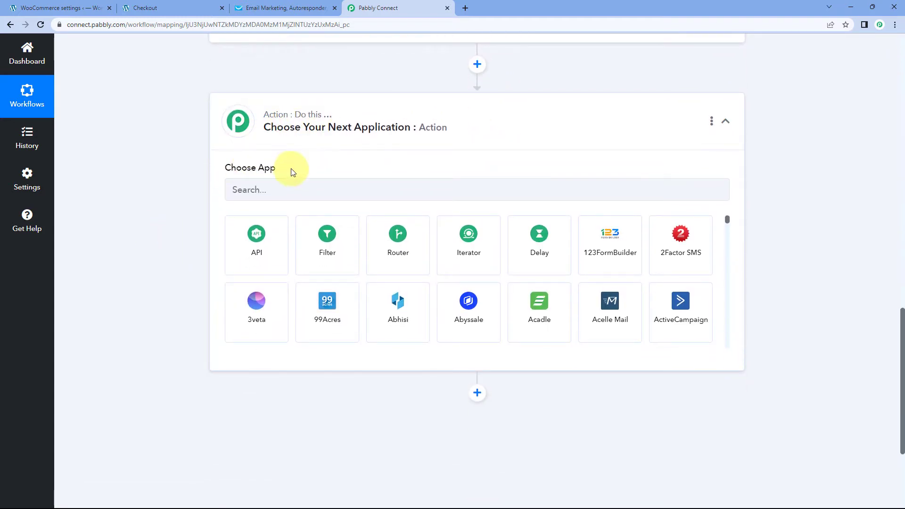
pyautogui.click(482, 244)
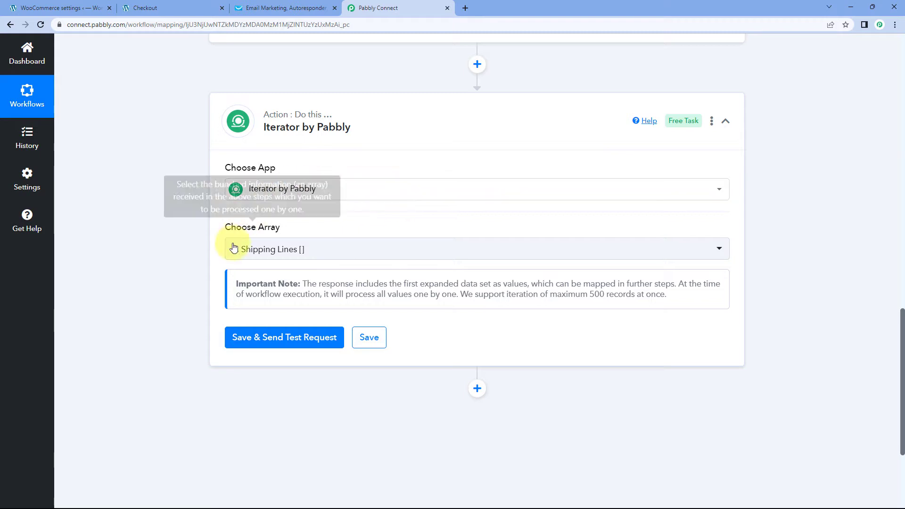
# Step: View the arrays from the WooCommerce order that the Iterator can process, leaving the selection as is
pyautogui.click(346, 253)
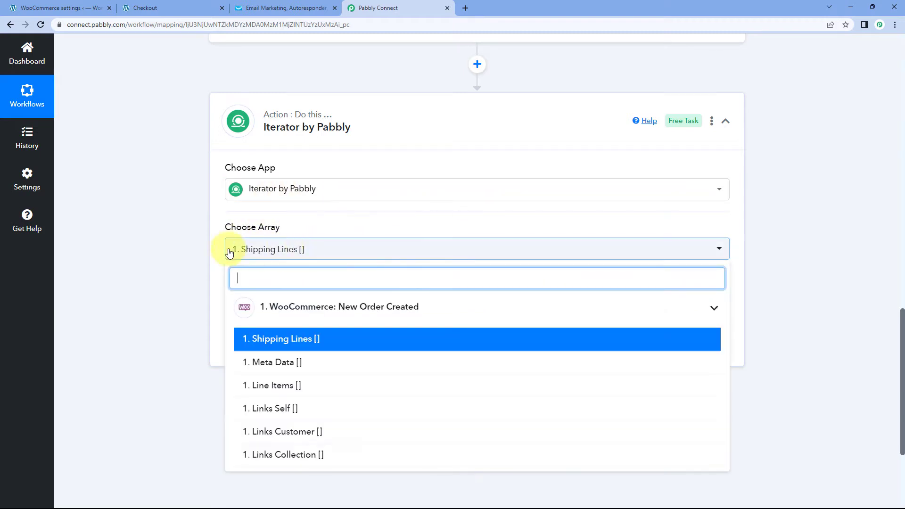
pyautogui.scroll(-2, 202, 246)
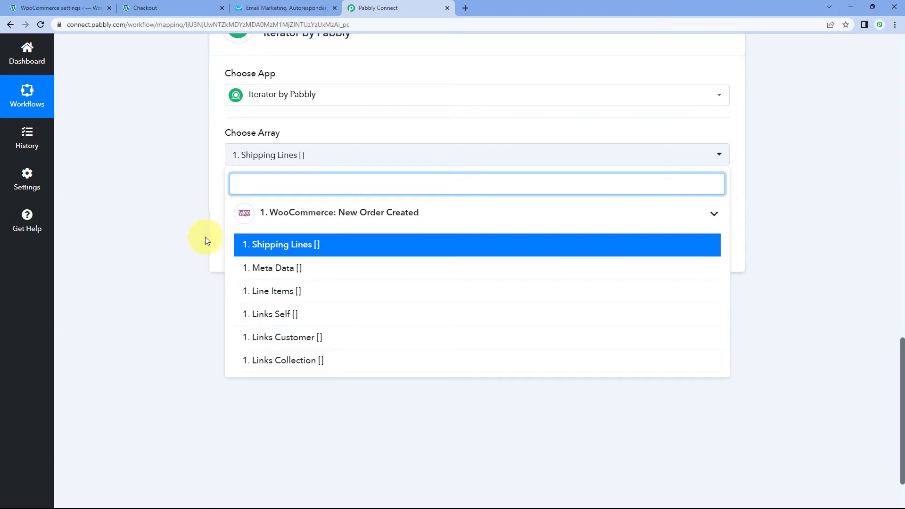
pyautogui.scroll(5, 205, 236)
pyautogui.click(181, 233)
# Step: Examine the Line Items, Meta Data and Shipping Lines arrays in the captured WooCommerce response
pyautogui.scroll(3, 315, 201)
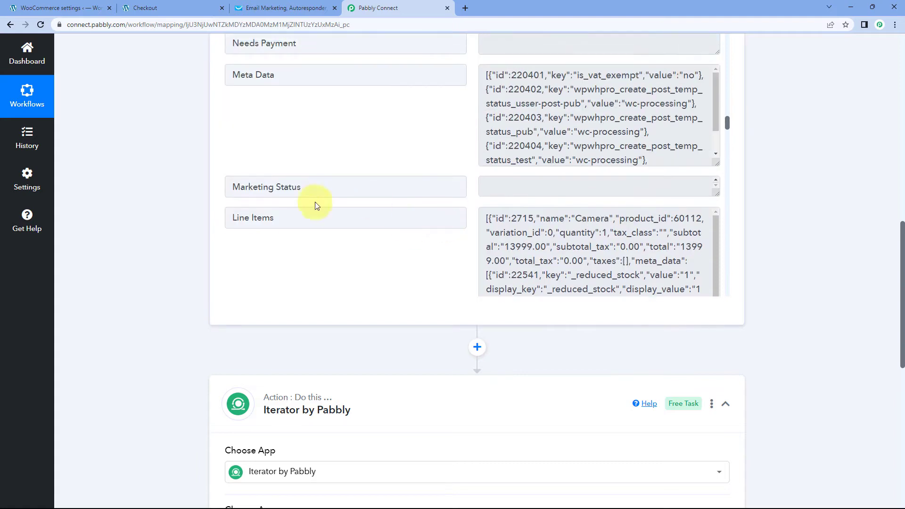
pyautogui.moveTo(277, 219); pyautogui.dragTo(223, 218)
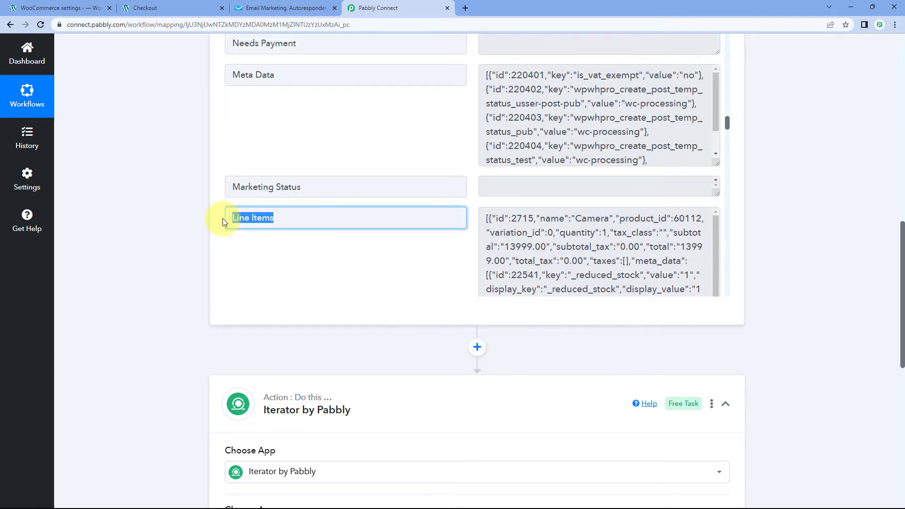
pyautogui.scroll(1, 351, 169)
pyautogui.scroll(2, 351, 168)
pyautogui.moveTo(283, 175); pyautogui.dragTo(204, 176)
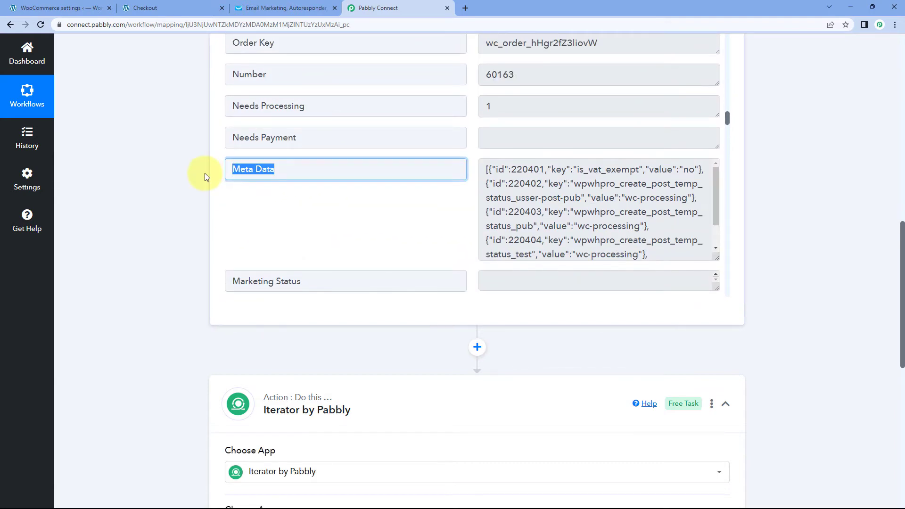
pyautogui.moveTo(587, 169); pyautogui.dragTo(592, 170)
pyautogui.scroll(8, 468, 203)
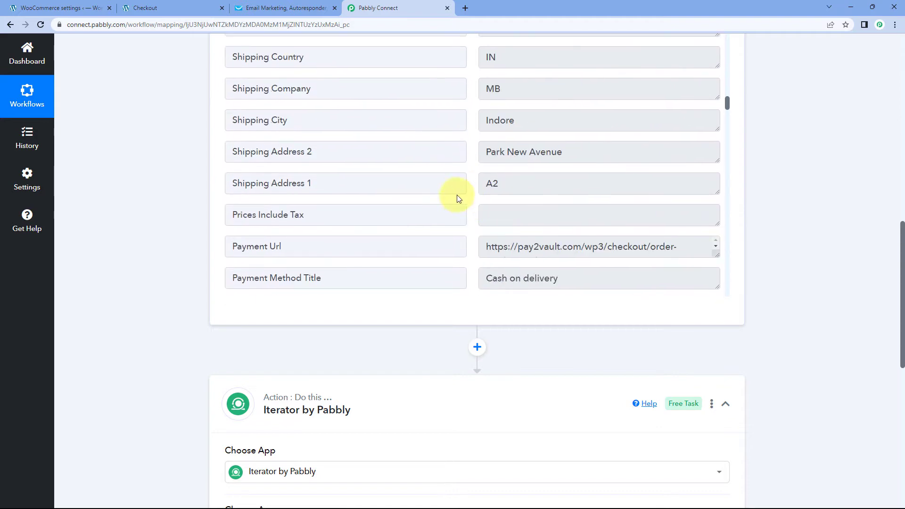
pyautogui.scroll(3, 178, 204)
pyautogui.scroll(2, 487, 250)
pyautogui.scroll(3, 476, 270)
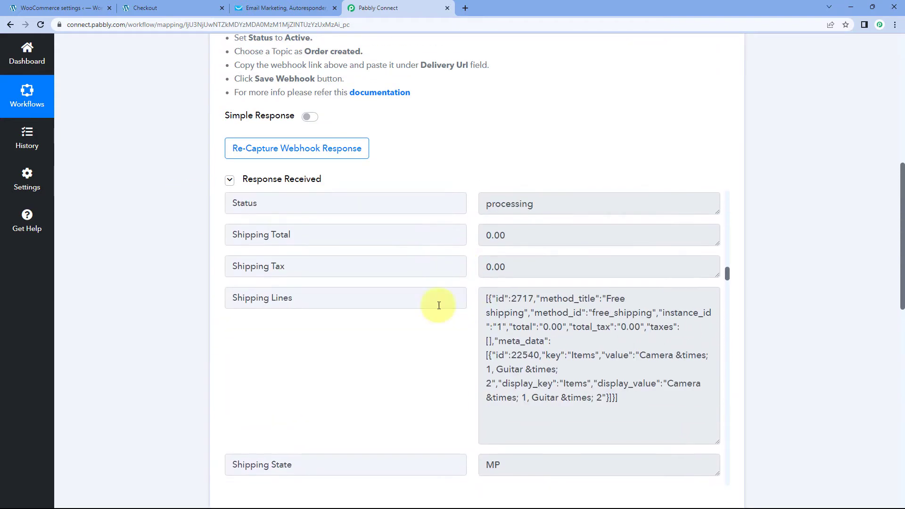
pyautogui.moveTo(301, 299); pyautogui.dragTo(209, 299)
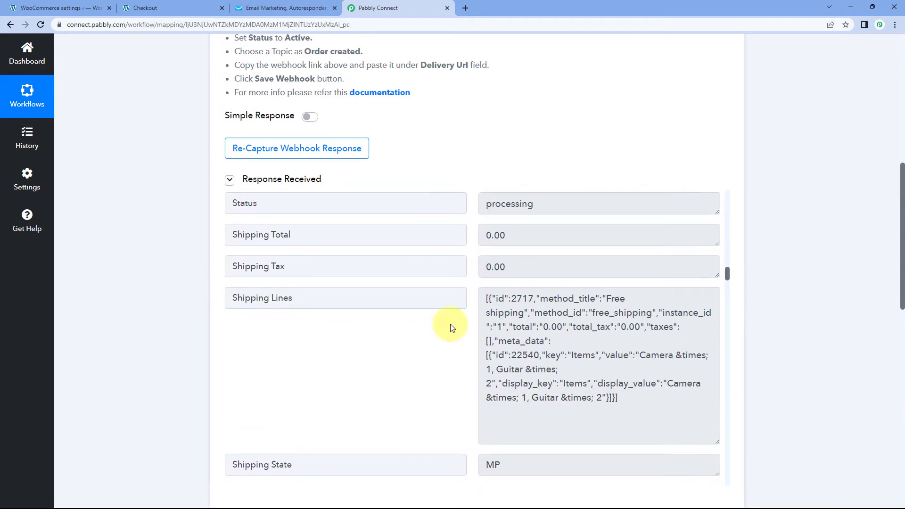
# Step: Examine the Shipping Lines and Links Self arrays in the captured WooCommerce response
pyautogui.moveTo(488, 298); pyautogui.dragTo(643, 409)
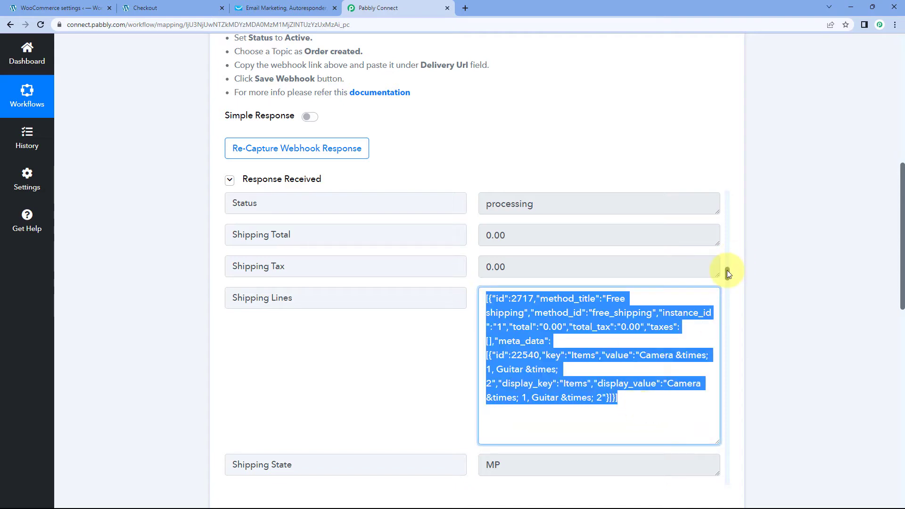
pyautogui.moveTo(727, 271); pyautogui.dragTo(727, 433)
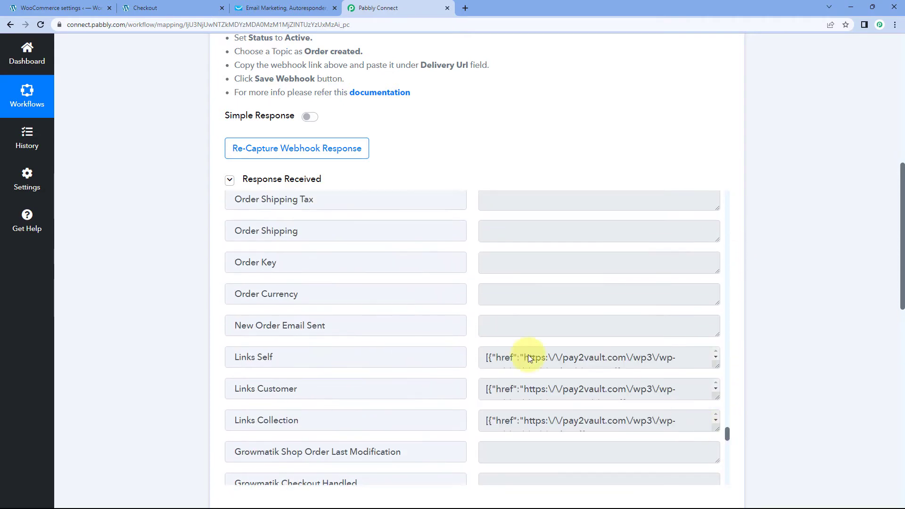
pyautogui.scroll(-3, 151, 319)
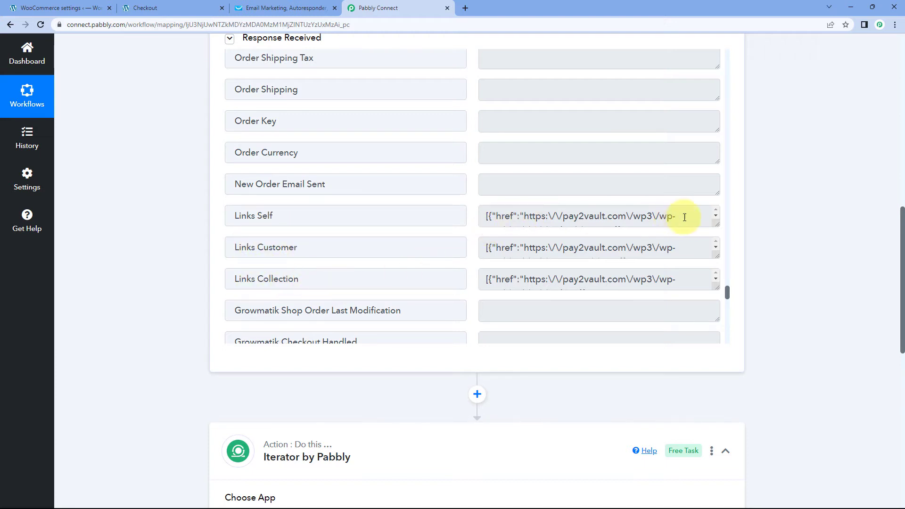
pyautogui.moveTo(719, 223); pyautogui.dragTo(710, 288)
pyautogui.scroll(-3, 134, 230)
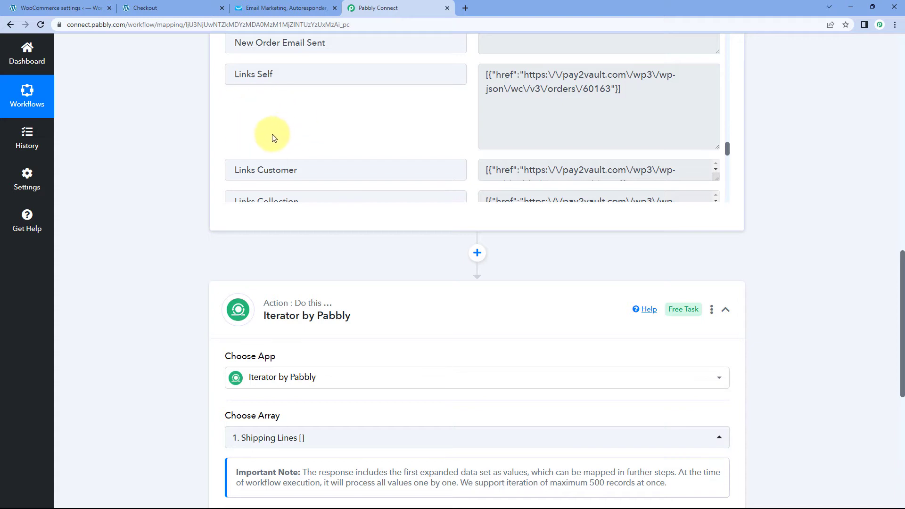
# Step: Set the Iterator's array to 1. Line Items [] from the WooCommerce order response
pyautogui.scroll(-4, 145, 152)
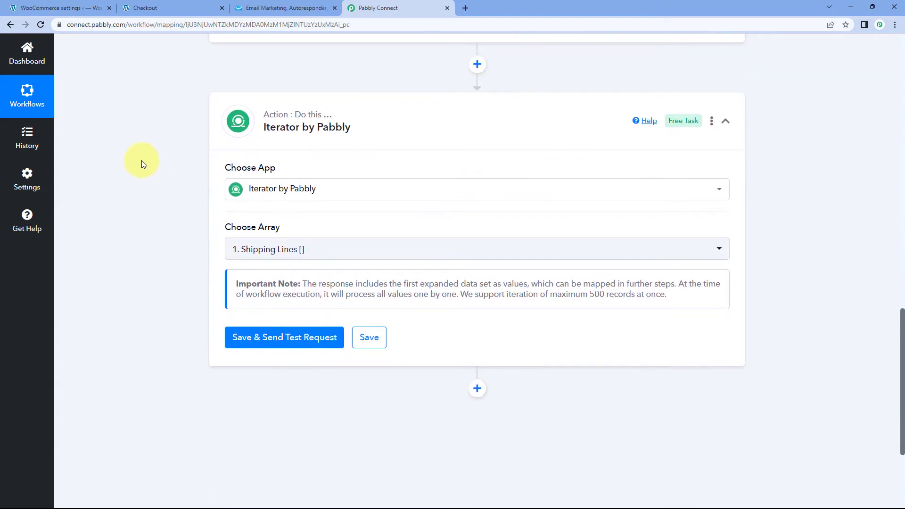
pyautogui.scroll(-1, 263, 204)
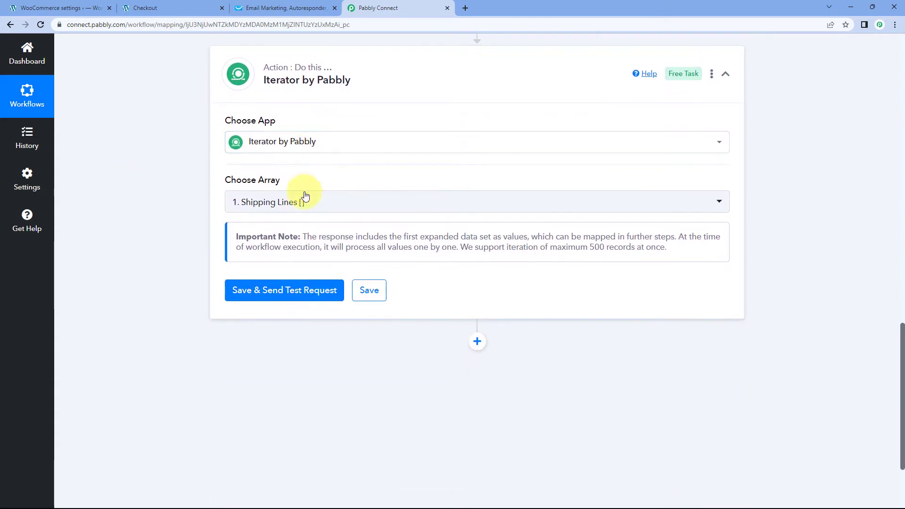
pyautogui.click(325, 205)
pyautogui.scroll(-1, 189, 221)
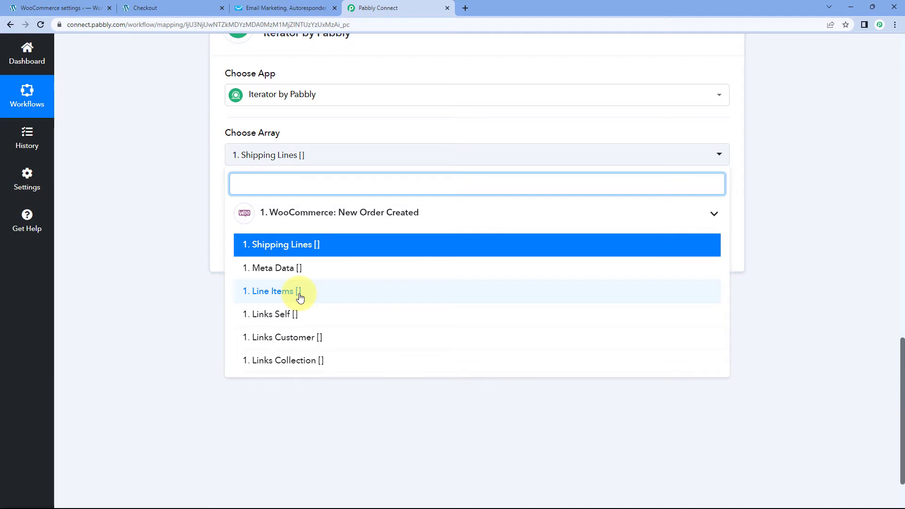
pyautogui.click(257, 292)
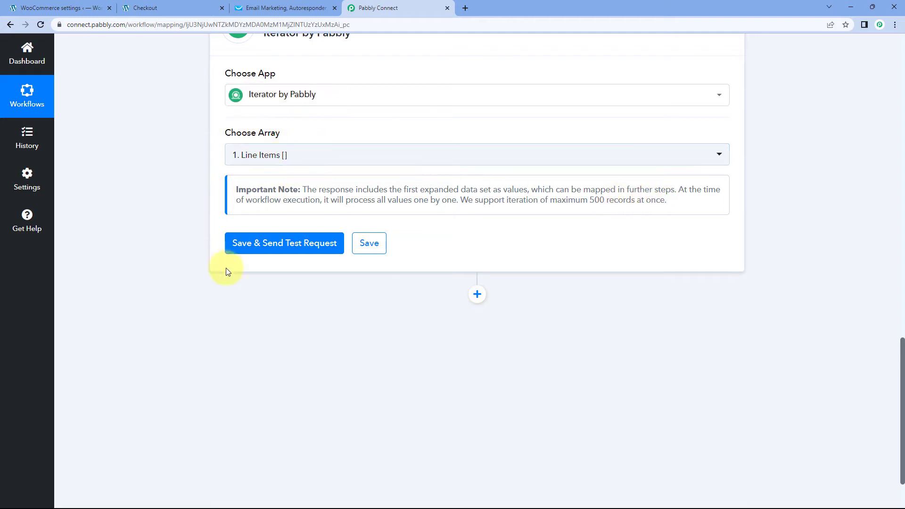
# Step: Find the Line Items value in the WooCommerce response and highlight the Camera product's data block
pyautogui.scroll(8, 449, 227)
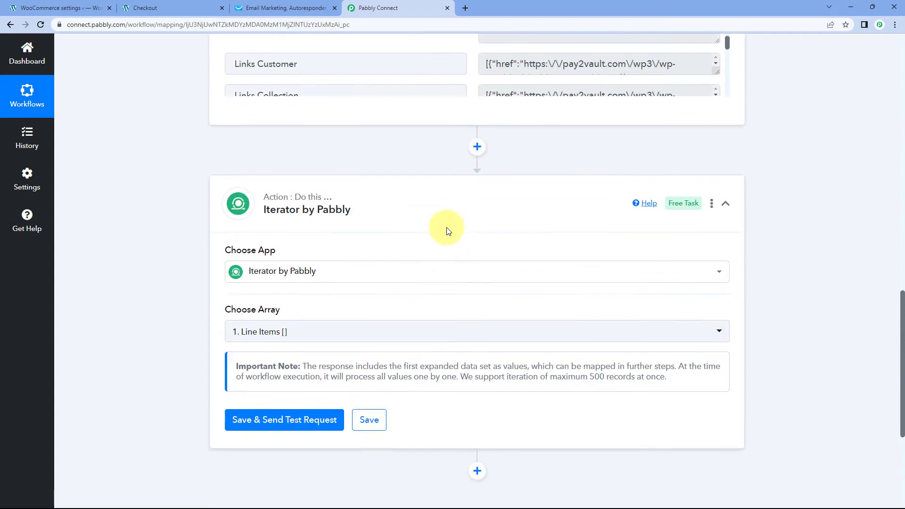
pyautogui.scroll(-1, 461, 299)
pyautogui.scroll(10, 457, 284)
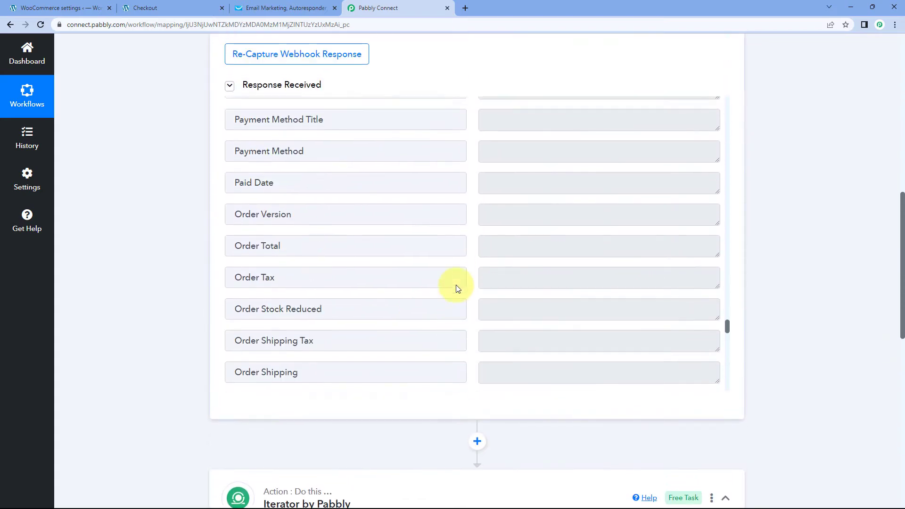
pyautogui.scroll(20, 456, 285)
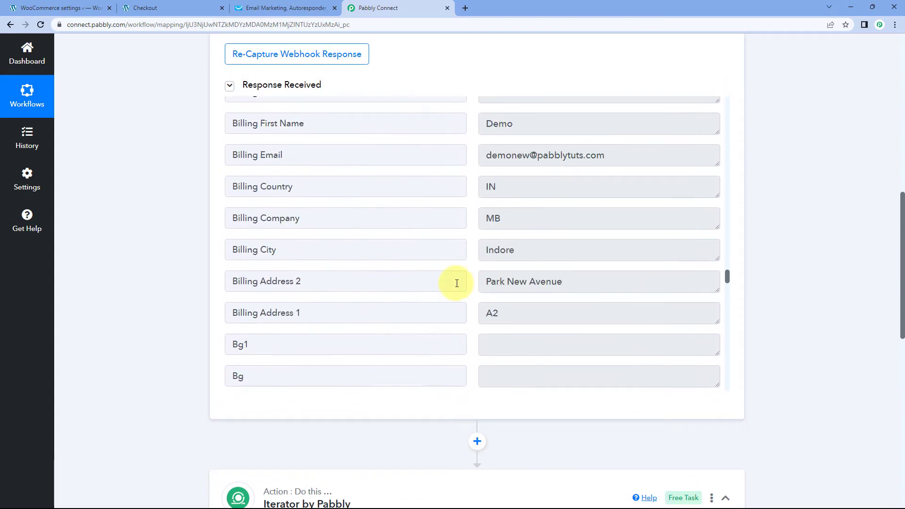
pyautogui.scroll(20, 456, 283)
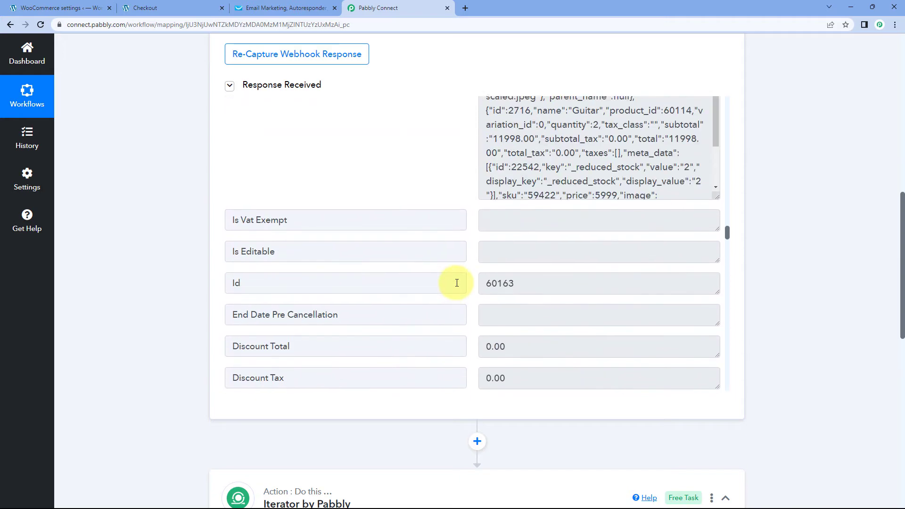
pyautogui.scroll(3, 460, 275)
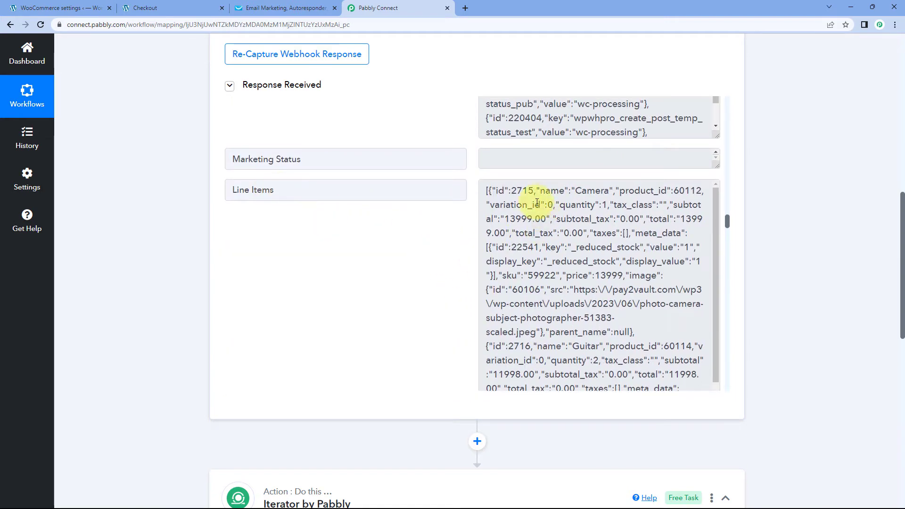
pyautogui.moveTo(486, 191); pyautogui.dragTo(635, 329)
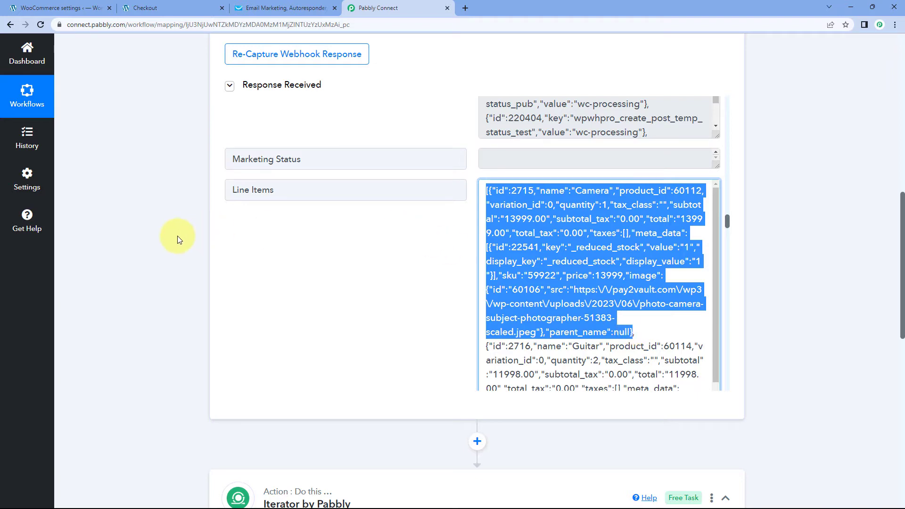
pyautogui.scroll(-10, 177, 236)
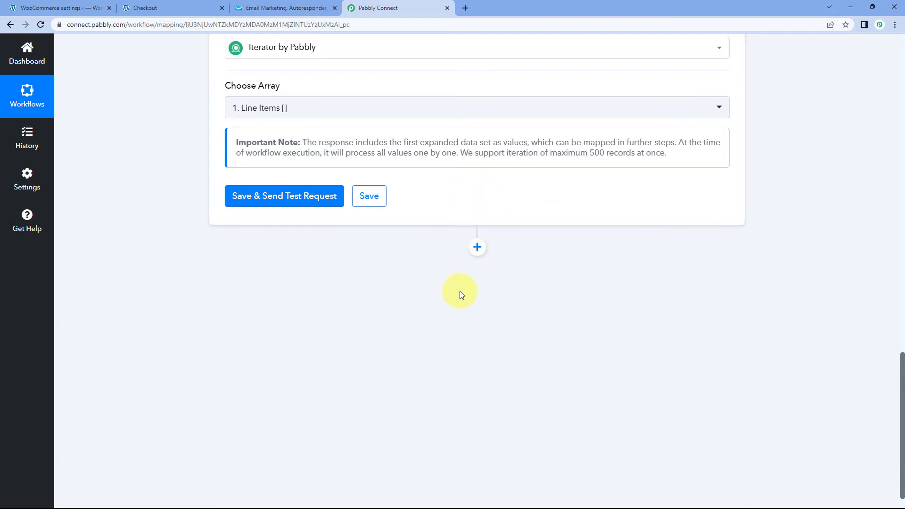
pyautogui.scroll(6, 443, 241)
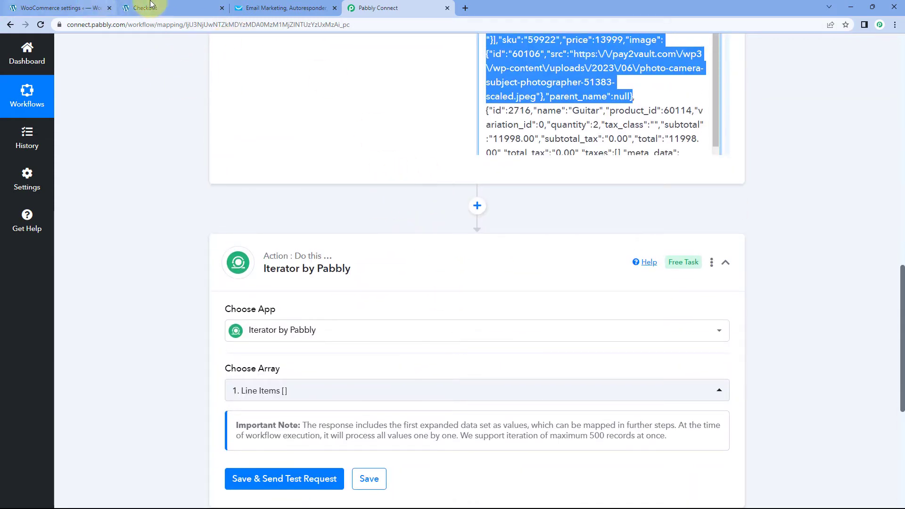
# Step: Glance at the Checkout page and go over the Camera block in the Line Items value again
pyautogui.click(188, 7)
pyautogui.click(384, 6)
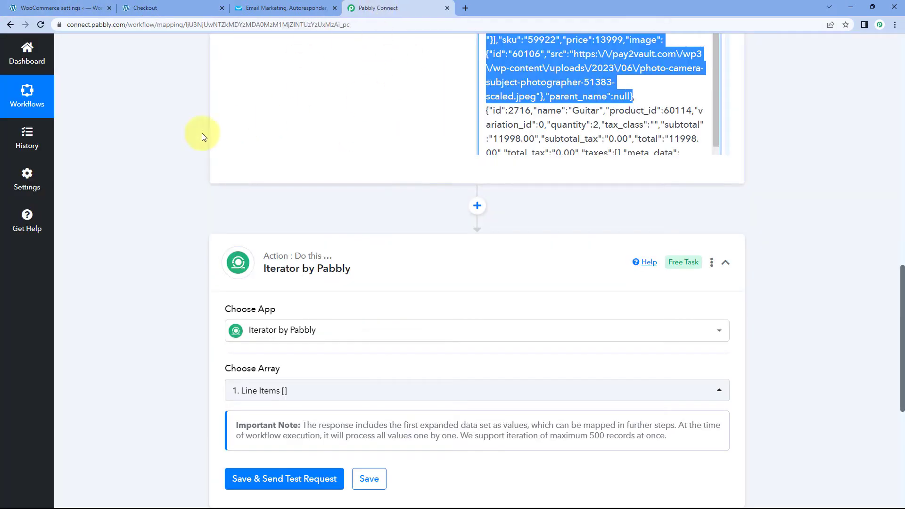
pyautogui.scroll(4, 207, 142)
pyautogui.scroll(-2, 162, 186)
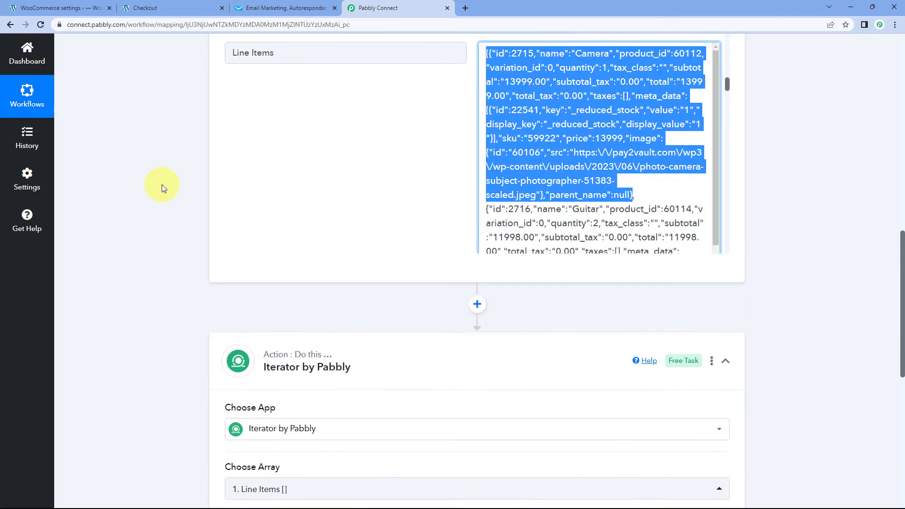
pyautogui.scroll(-4, 166, 189)
pyautogui.scroll(5, 472, 198)
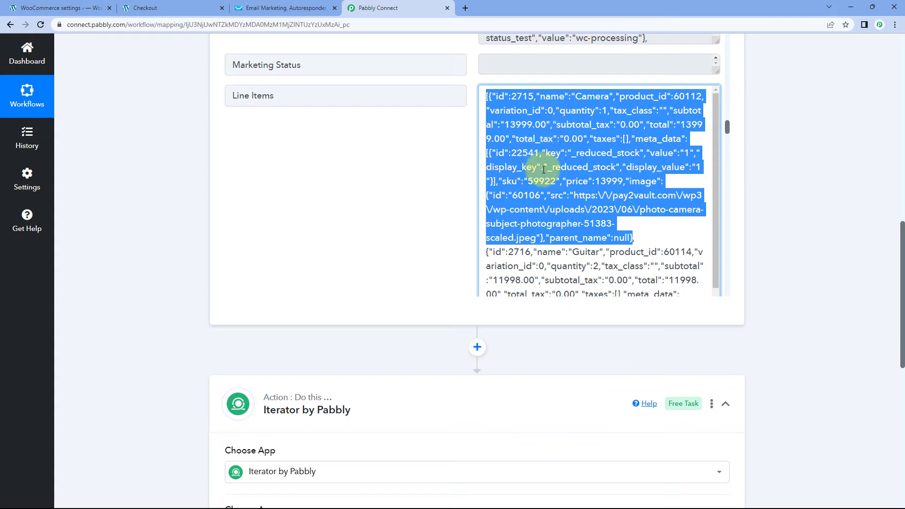
pyautogui.click(478, 96)
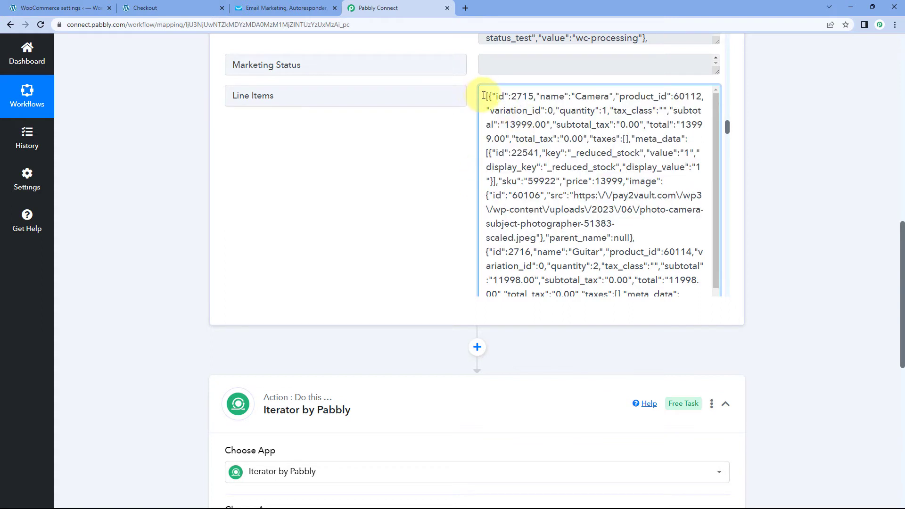
pyautogui.moveTo(484, 95); pyautogui.dragTo(632, 239)
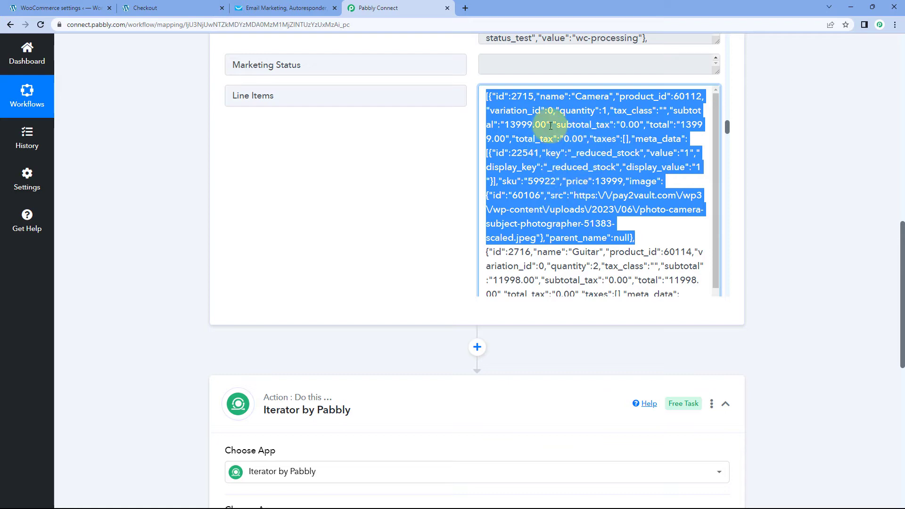
pyautogui.click(465, 152)
pyautogui.scroll(-9, 155, 254)
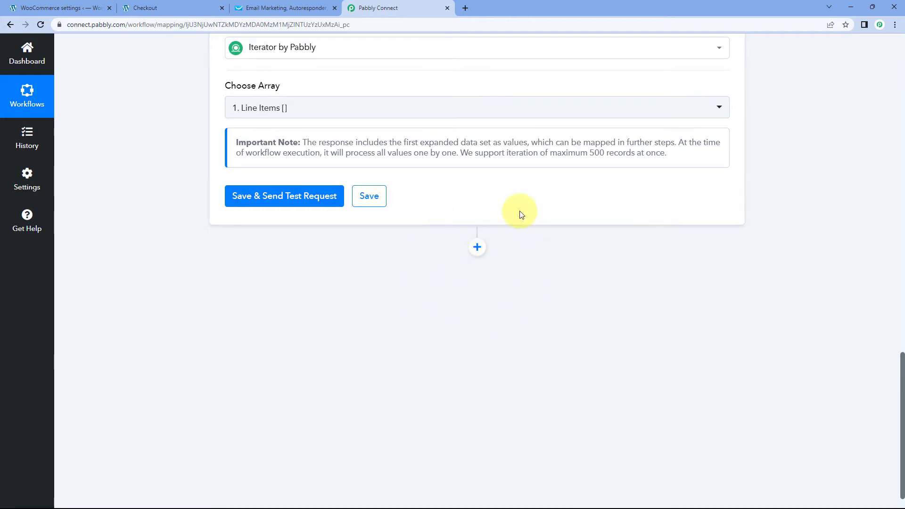
# Step: Review the Guitar product's data block in the WooCommerce Line Items value
pyautogui.scroll(8, 520, 212)
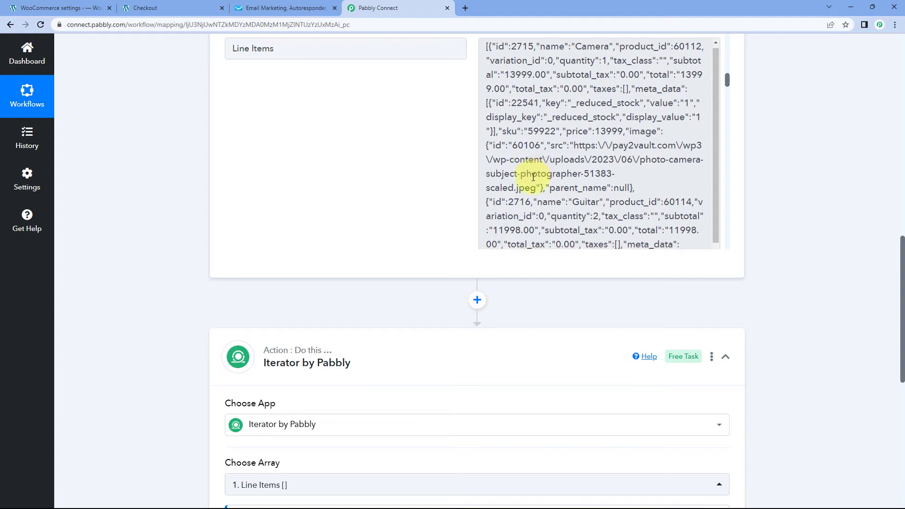
pyautogui.scroll(-1, 494, 156)
pyautogui.moveTo(486, 157); pyautogui.dragTo(621, 215)
pyautogui.click(420, 213)
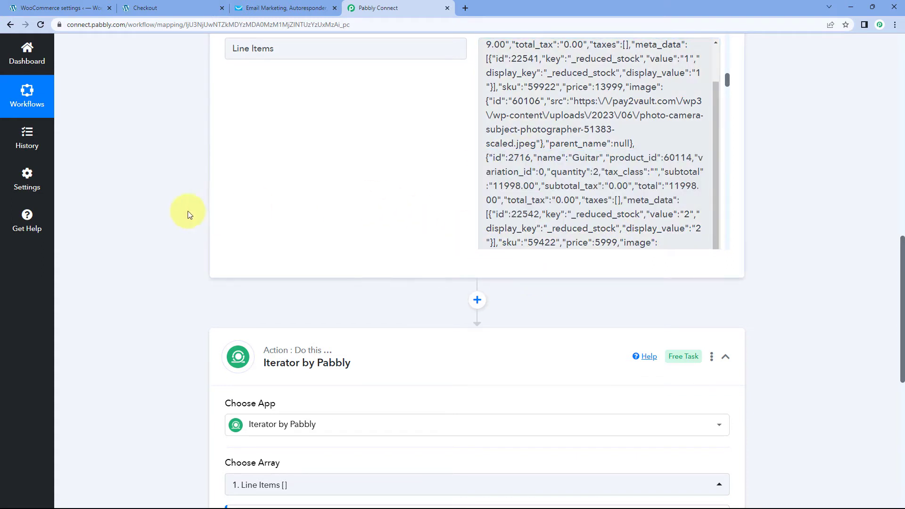
# Step: Save the Iterator step and send its test request
pyautogui.scroll(-3, 188, 212)
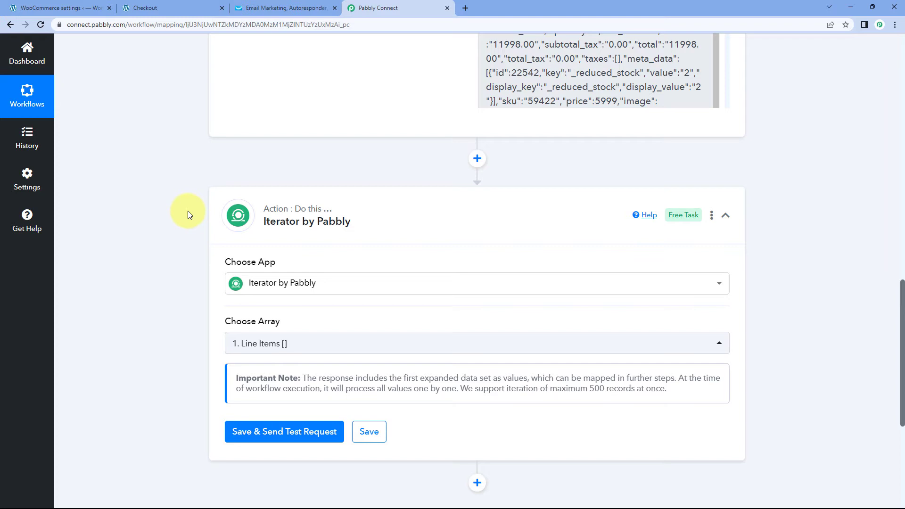
pyautogui.scroll(-2, 187, 217)
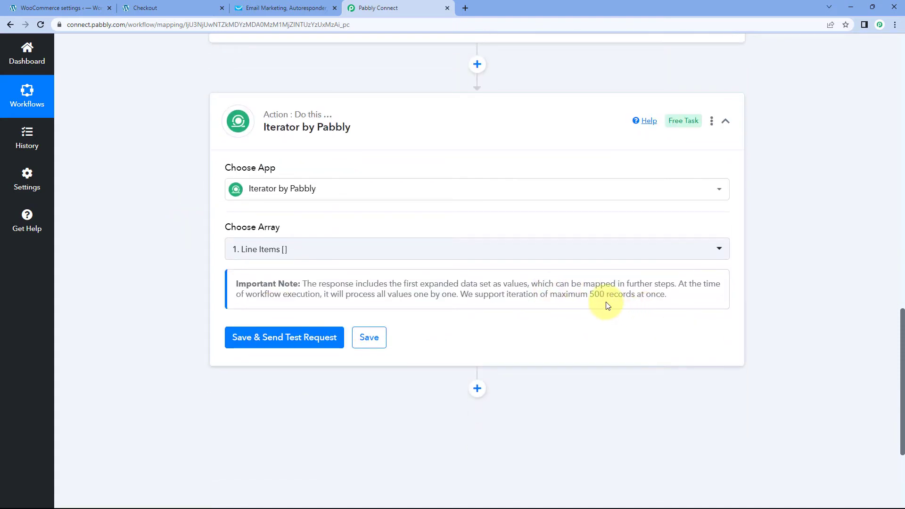
pyautogui.scroll(-1, 479, 314)
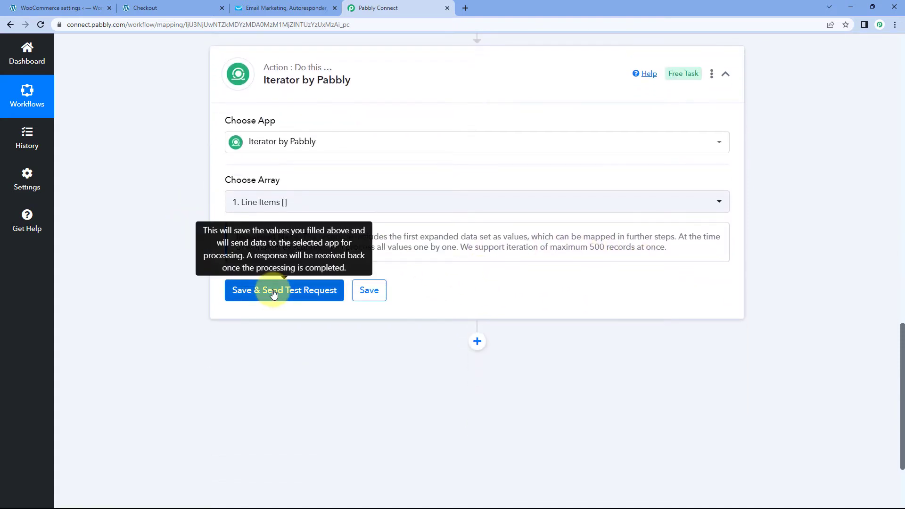
pyautogui.click(267, 290)
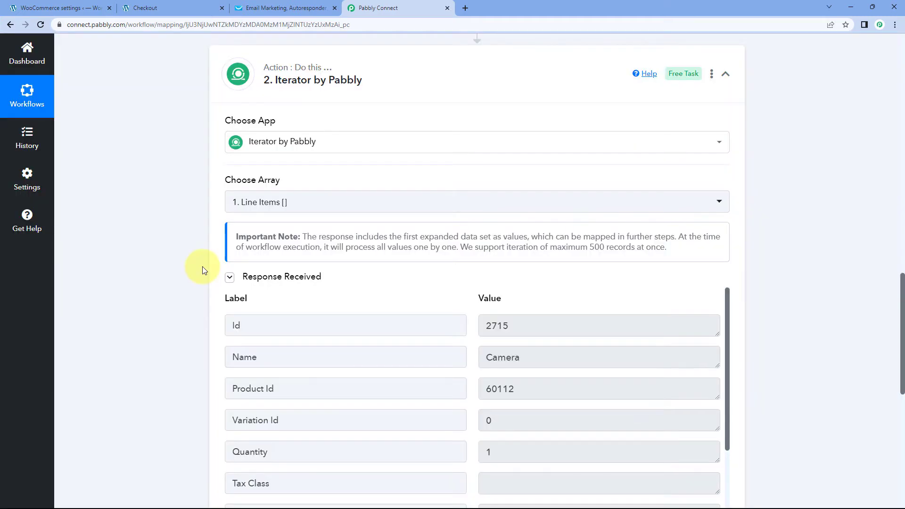
# Step: Check the Id, Name, Product Id and Quantity values in the Iterator's response
pyautogui.scroll(-3, 199, 265)
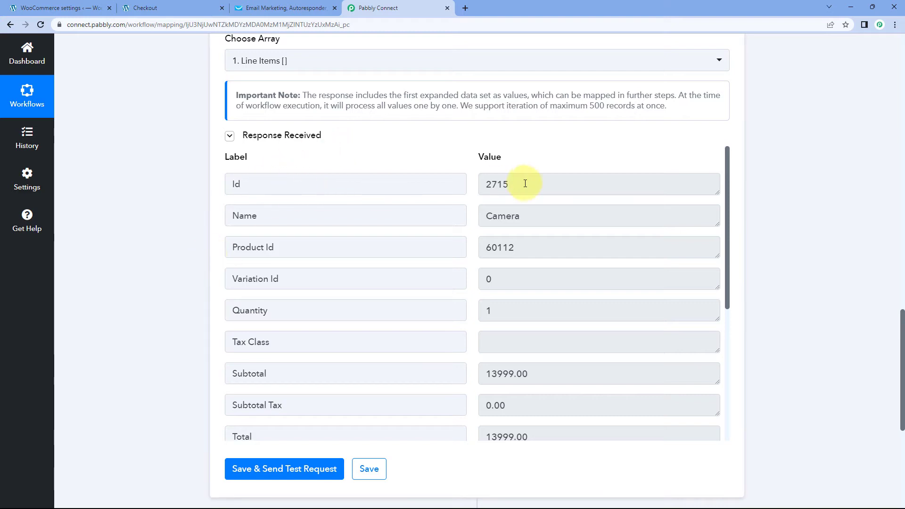
pyautogui.moveTo(525, 184); pyautogui.dragTo(463, 183)
pyautogui.moveTo(539, 218); pyautogui.dragTo(485, 220)
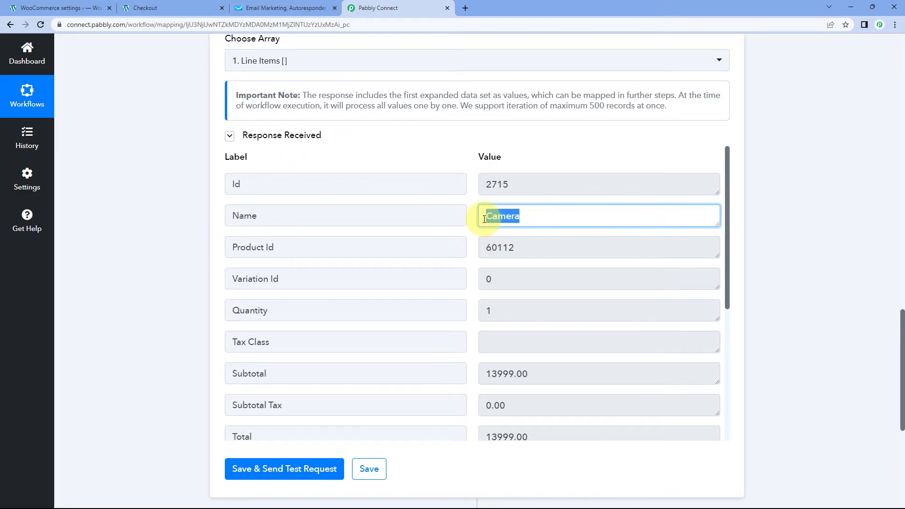
pyautogui.click(469, 220)
pyautogui.click(483, 248)
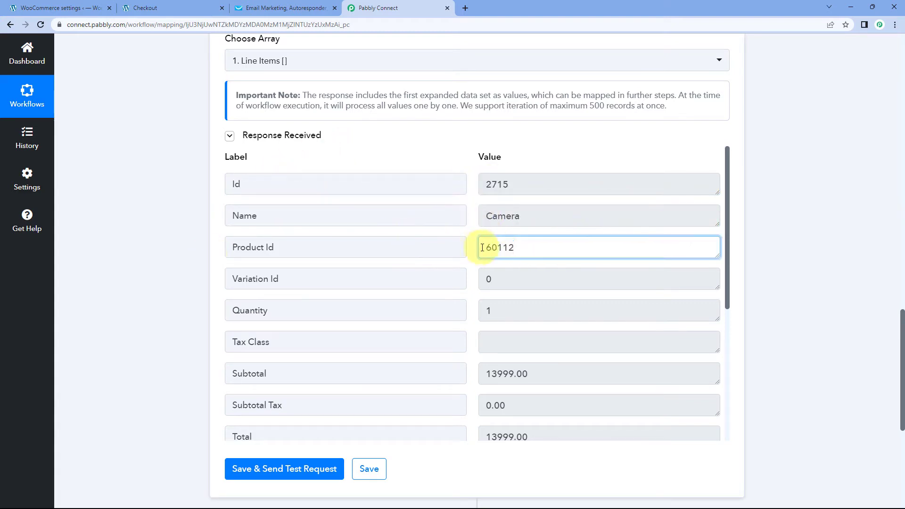
pyautogui.click(502, 267)
pyautogui.moveTo(550, 313); pyautogui.dragTo(474, 310)
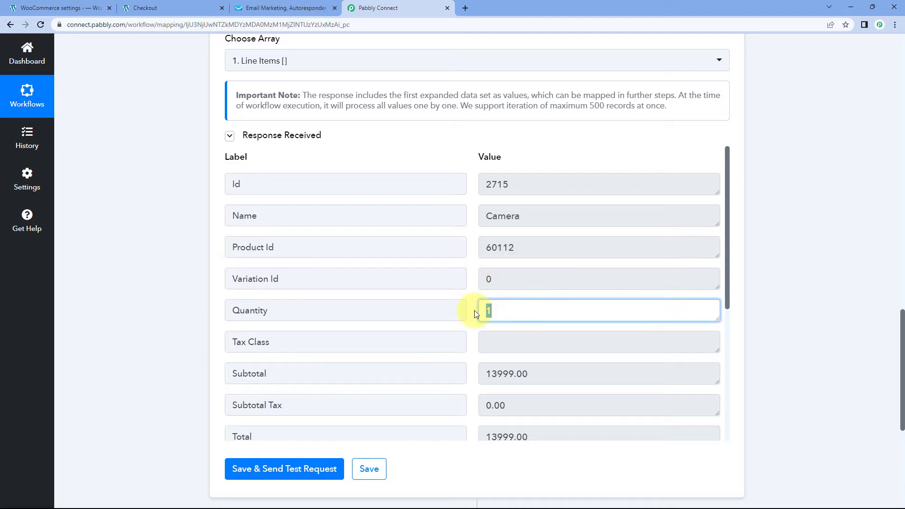
pyautogui.click(473, 307)
# Step: Check the Subtotal, Total and remaining fields of the Iterator's response
pyautogui.scroll(-1, 541, 318)
pyautogui.moveTo(542, 324); pyautogui.dragTo(462, 324)
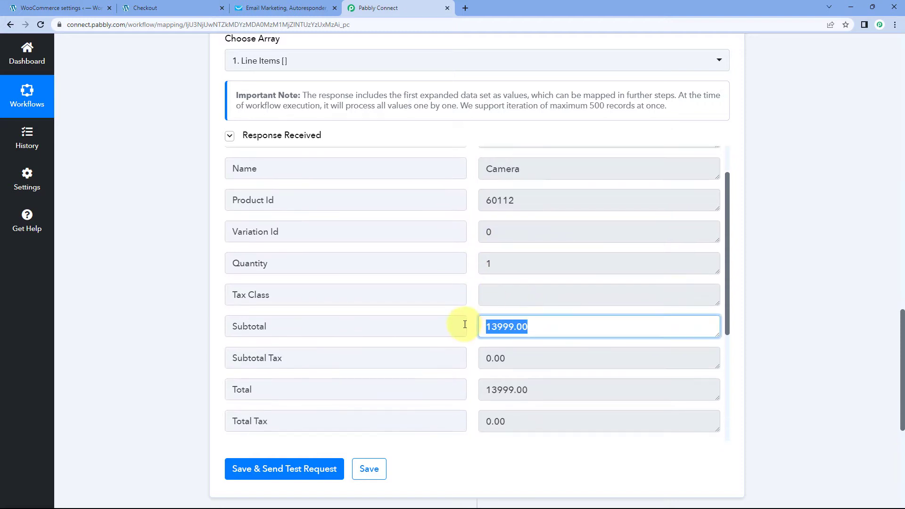
pyautogui.scroll(-1, 556, 335)
pyautogui.moveTo(556, 341); pyautogui.dragTo(448, 339)
pyautogui.scroll(-3, 475, 332)
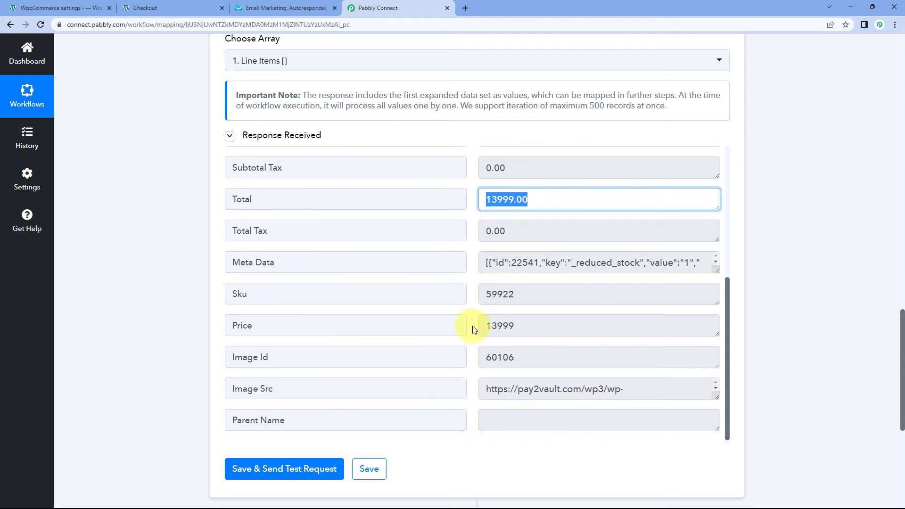
pyautogui.scroll(5, 472, 313)
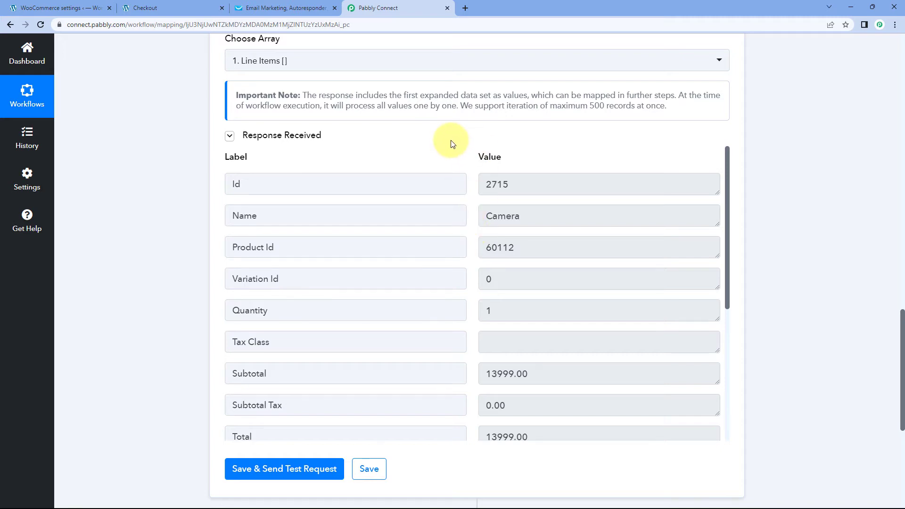
# Step: Compare the Iterator's response with the WooCommerce trigger's Line Items data
pyautogui.scroll(3, 451, 144)
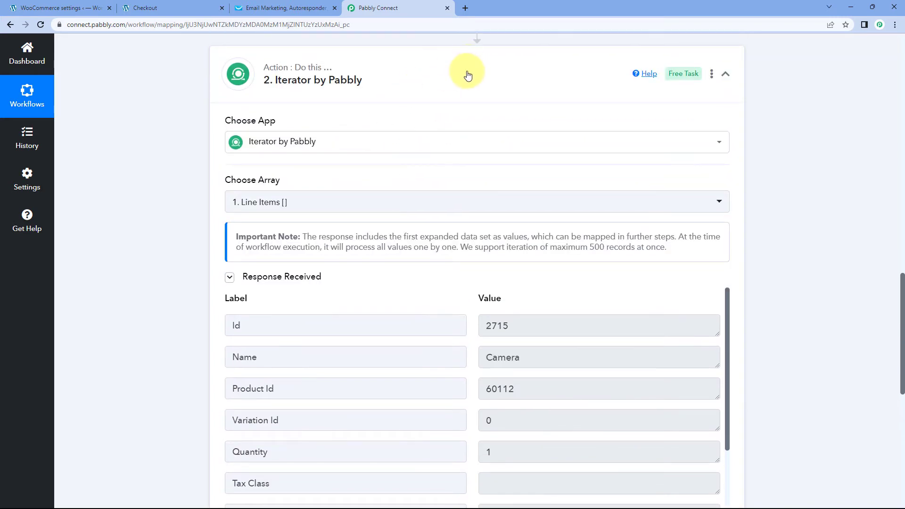
pyautogui.scroll(5, 468, 75)
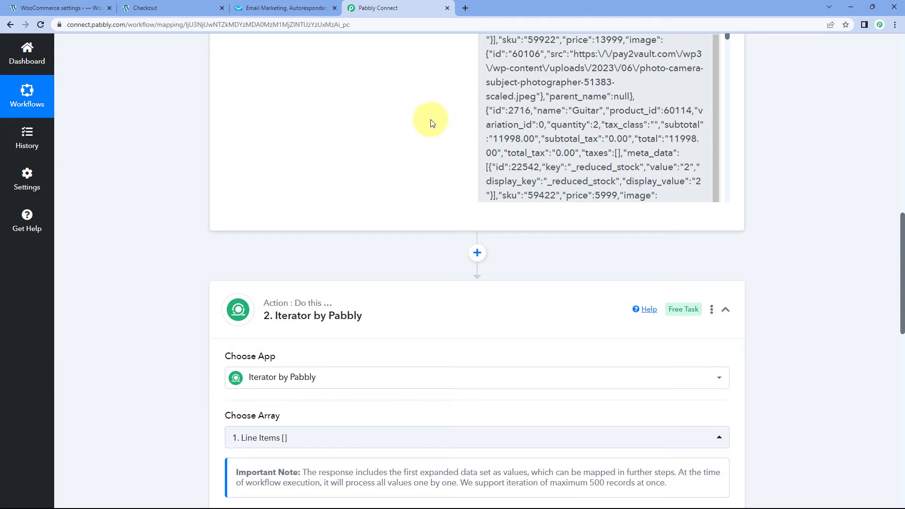
pyautogui.scroll(-2, 418, 210)
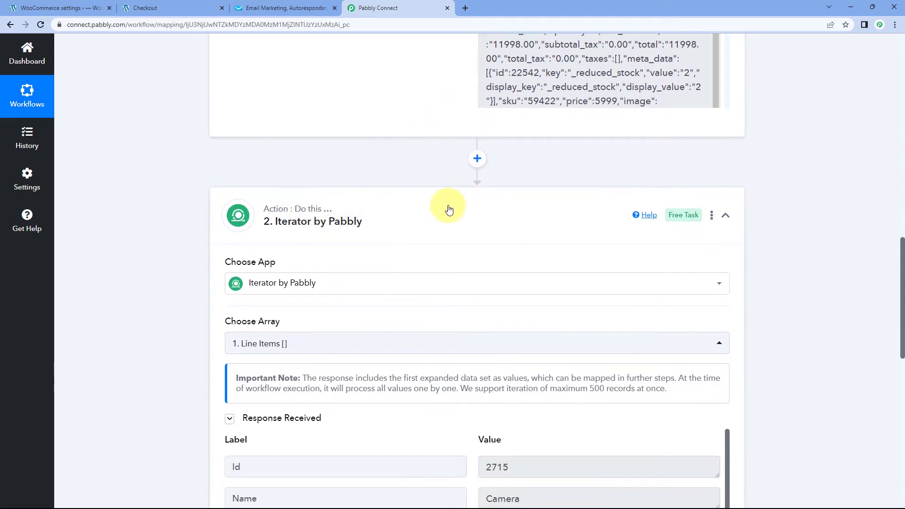
pyautogui.scroll(-6, 451, 207)
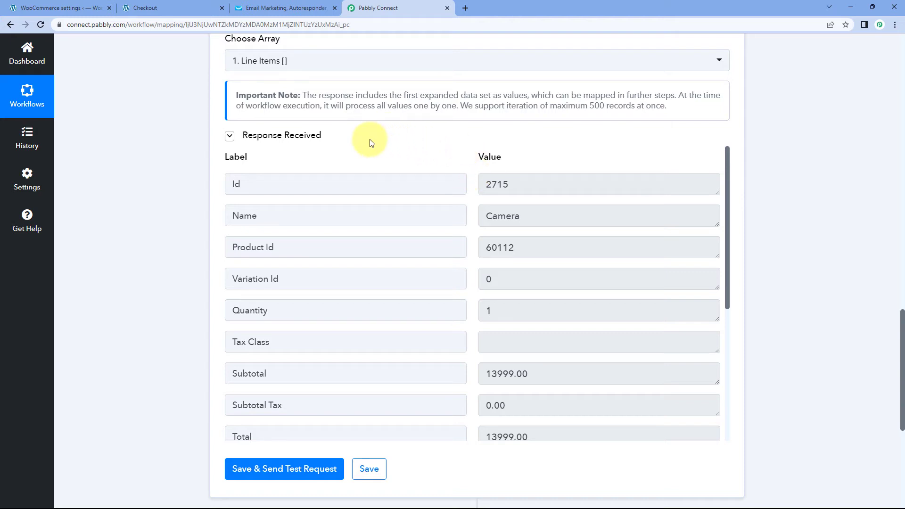
# Step: Switch between the Iterator's Name value and the GetResponse lists to compare the product with the Iron Press, Guitar and Camera lists
pyautogui.click(283, 8)
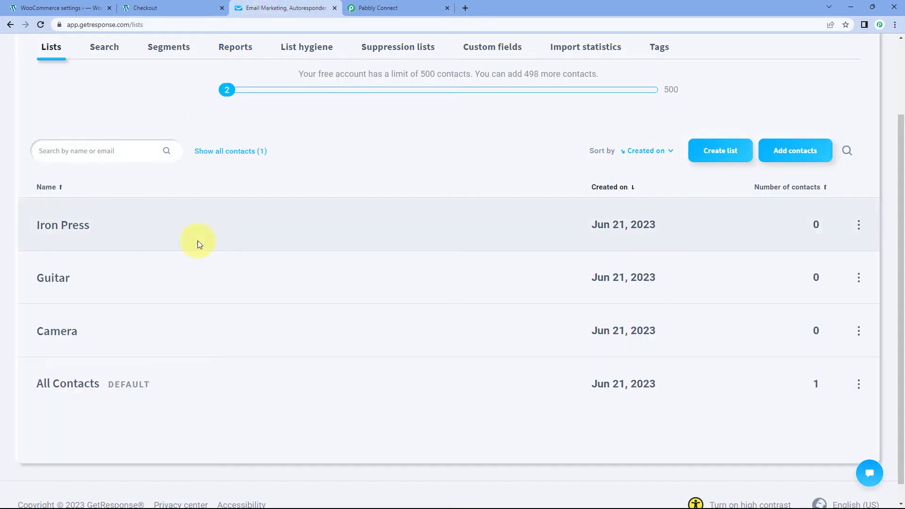
pyautogui.click(372, 8)
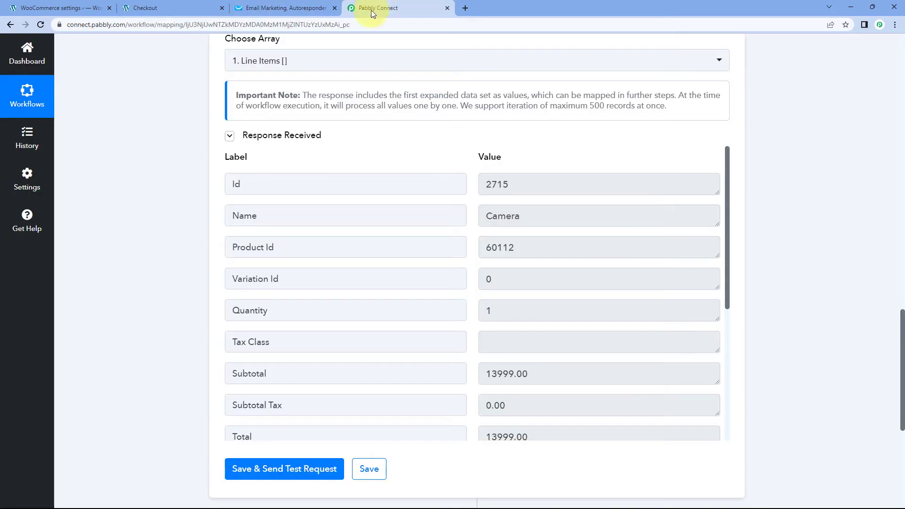
pyautogui.scroll(-1, 411, 142)
pyautogui.moveTo(542, 174); pyautogui.dragTo(475, 171)
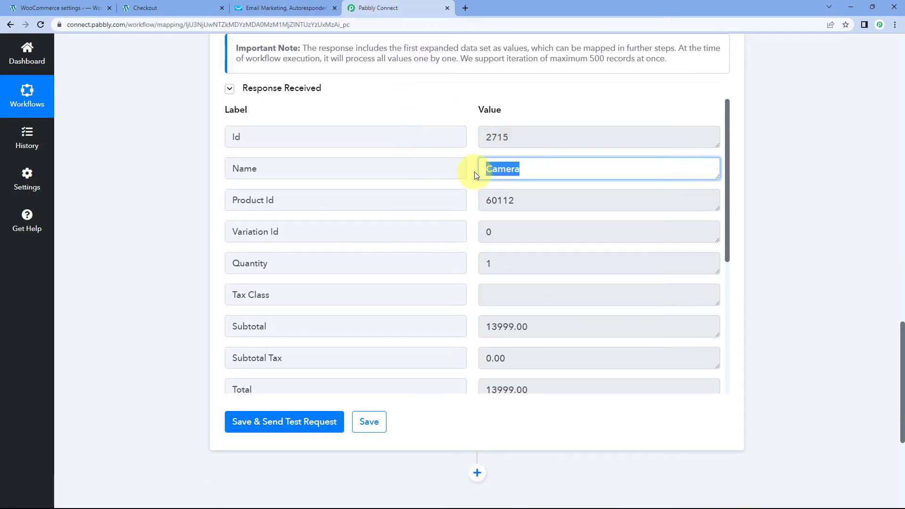
pyautogui.click(311, 8)
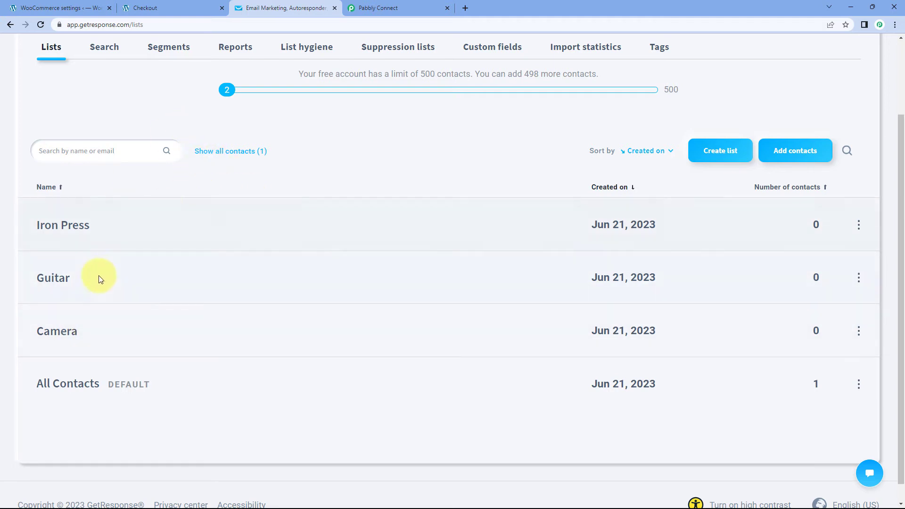
pyautogui.click(399, 8)
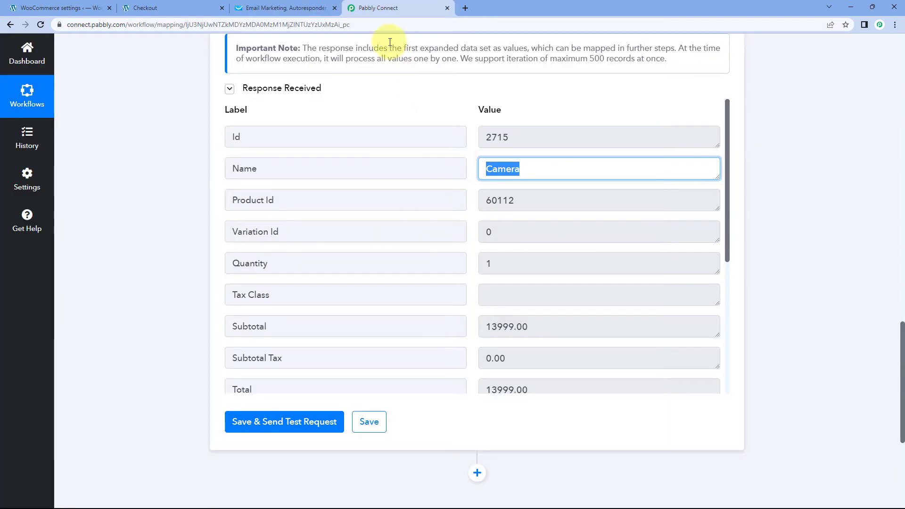
pyautogui.click(285, 8)
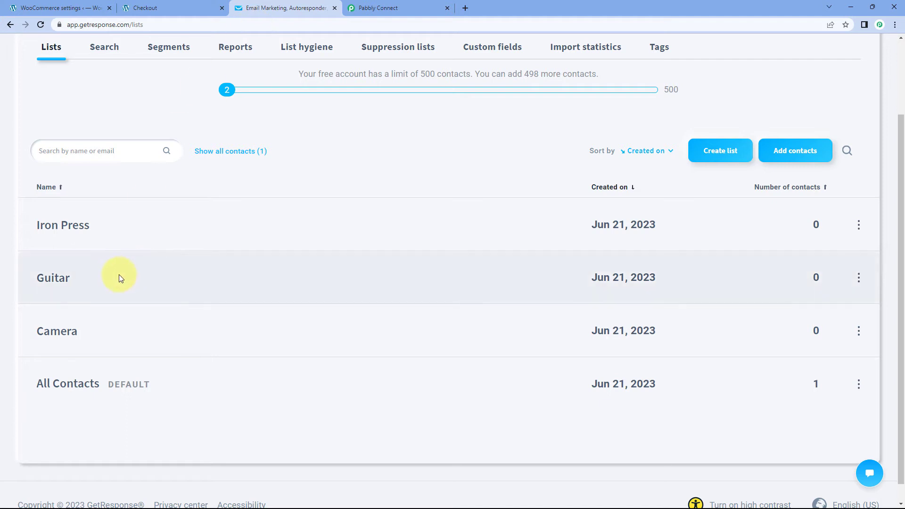
pyautogui.click(412, 6)
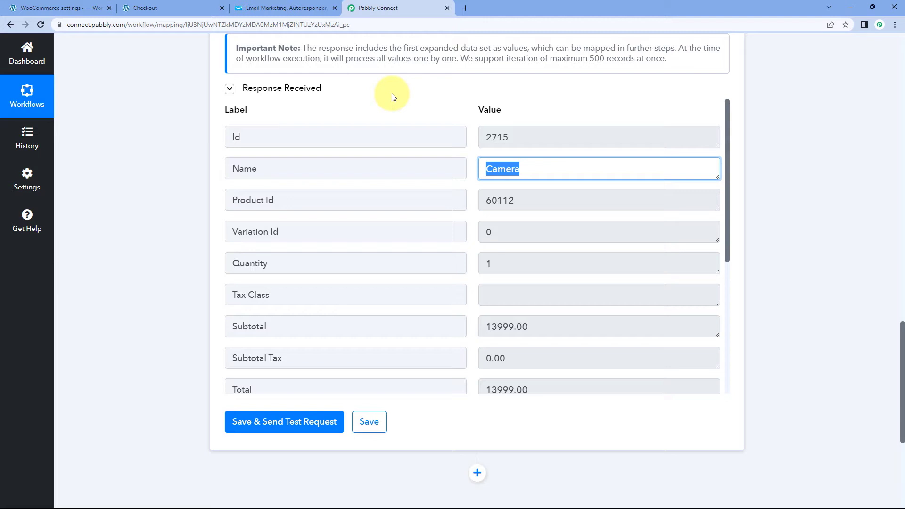
pyautogui.click(283, 7)
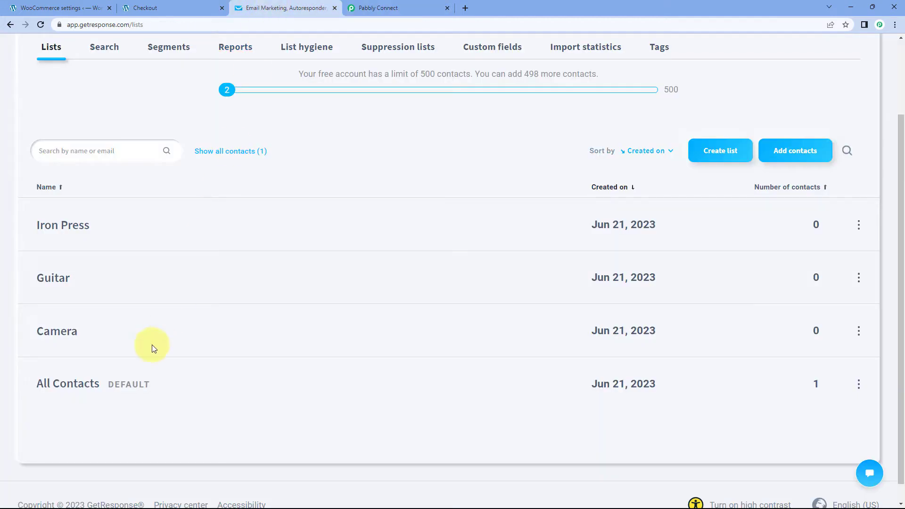
pyautogui.click(373, 8)
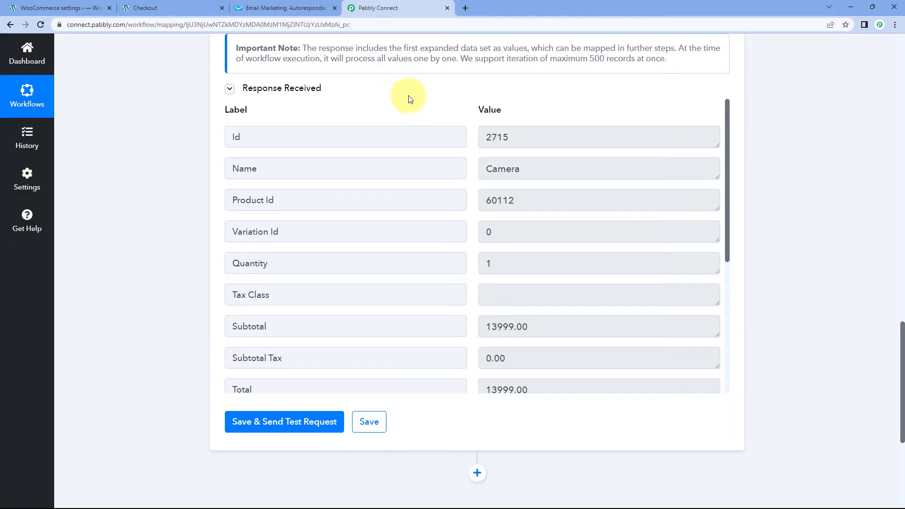
# Step: Add a Router by Pabbly action after the Iterator and give it a third route, checking against the product lists in GetResponse
pyautogui.scroll(-4, 191, 173)
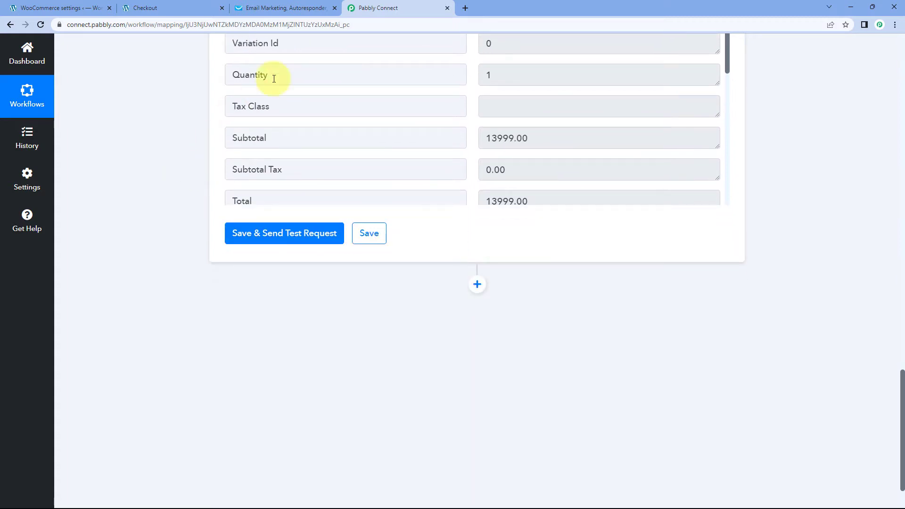
pyautogui.scroll(-2, 559, 271)
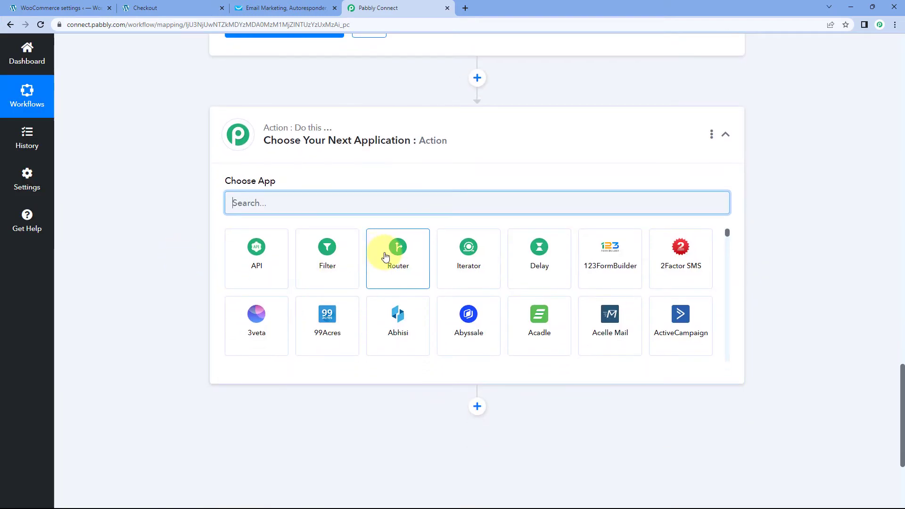
pyautogui.click(385, 256)
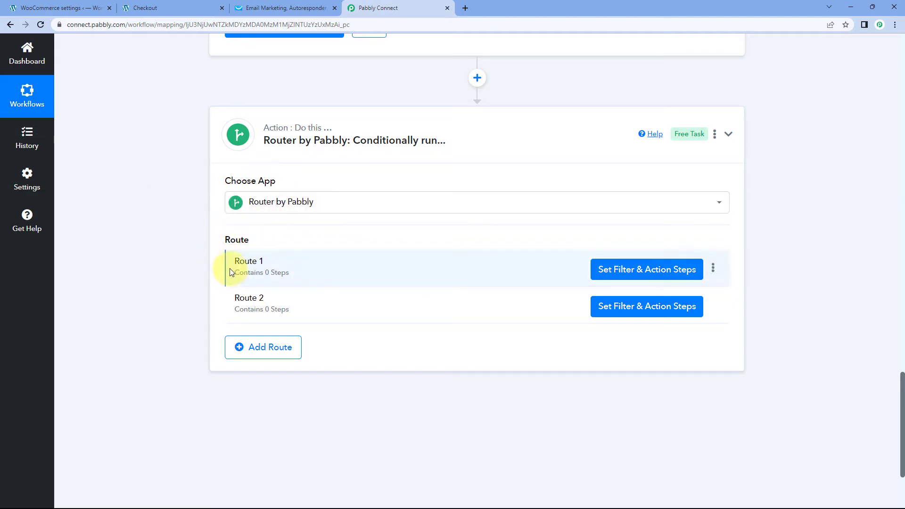
pyautogui.click(265, 353)
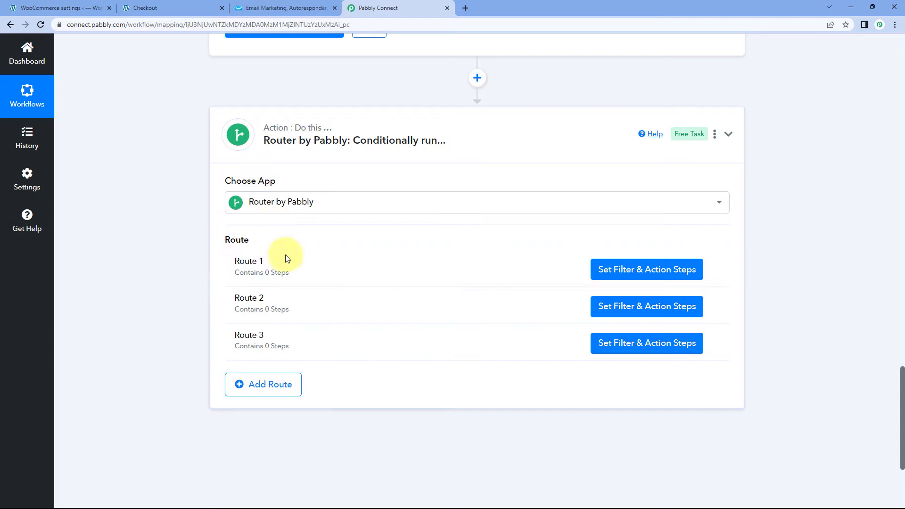
pyautogui.click(285, 8)
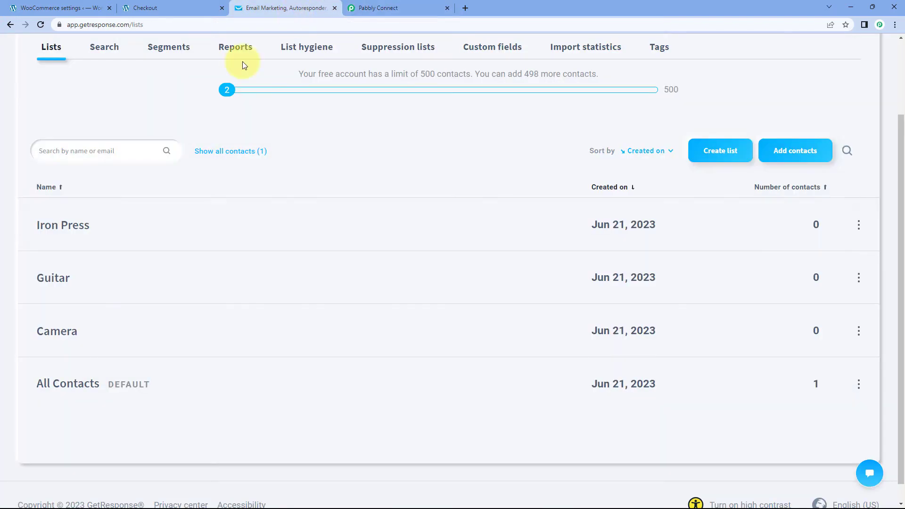
pyautogui.click(417, 5)
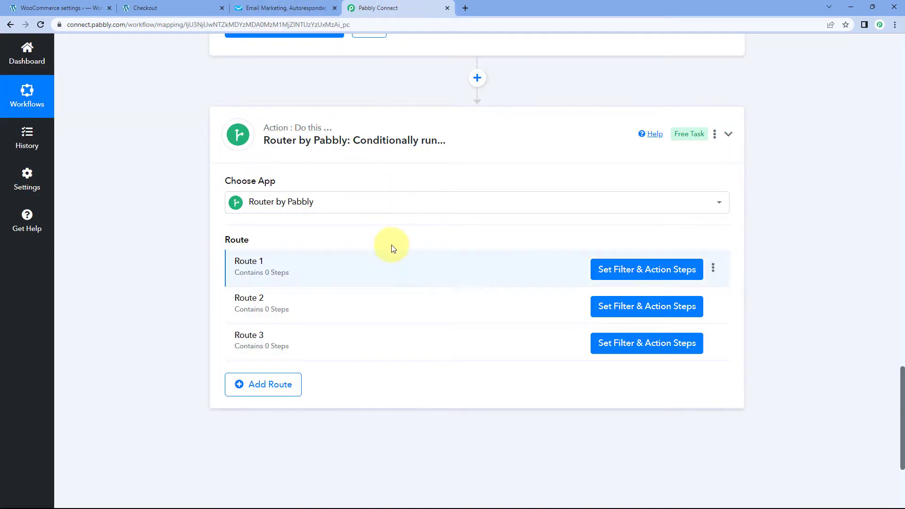
# Step: Rename Route 1 of the Router as Camera
pyautogui.click(713, 268)
pyautogui.click(654, 287)
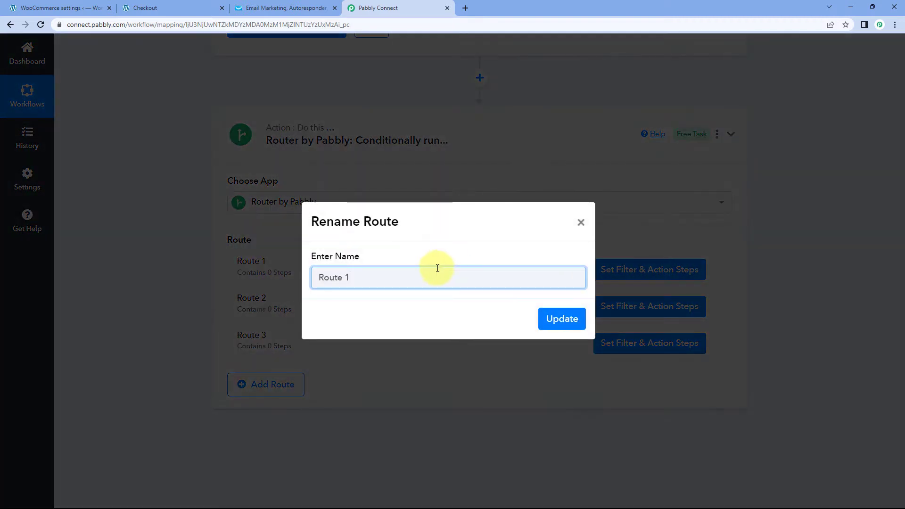
pyautogui.moveTo(435, 267); pyautogui.dragTo(294, 262)
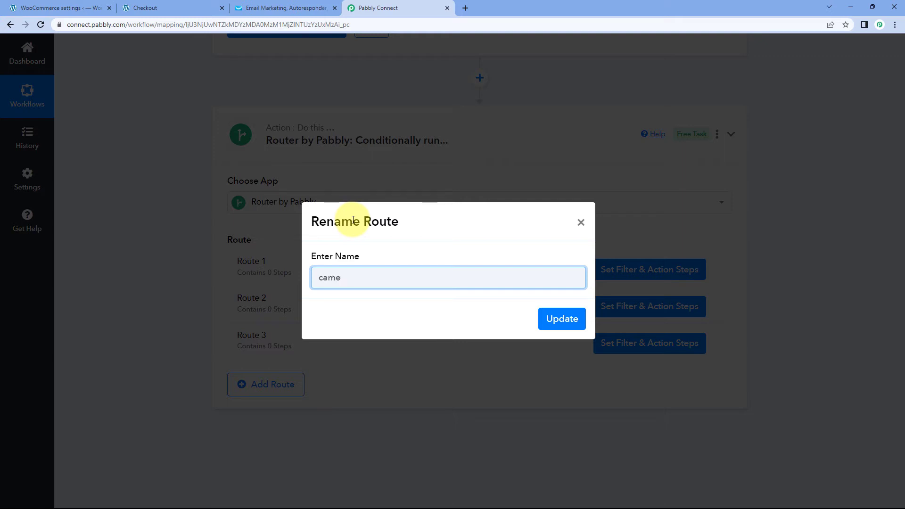
pyautogui.write('Camera')
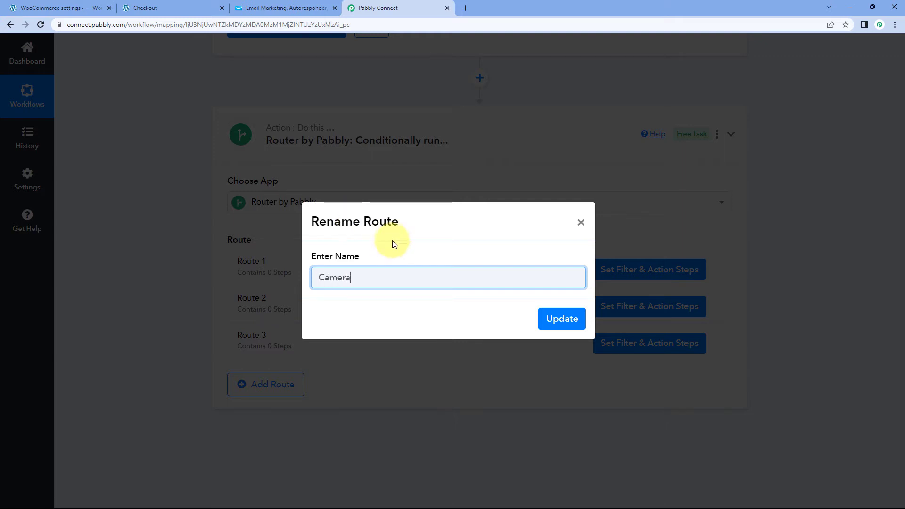
pyautogui.click(562, 319)
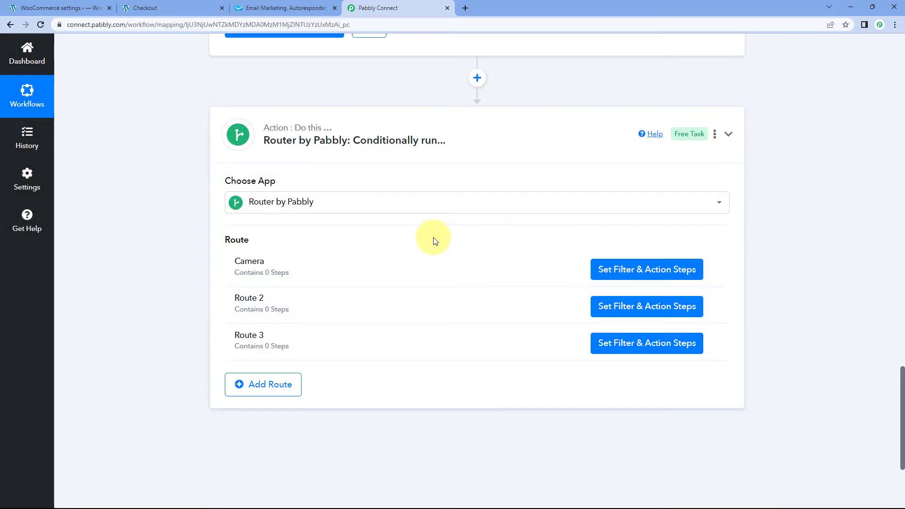
# Step: Open the Camera route's filter and action steps and set the filter label to the Iterator's Name field
pyautogui.click(615, 271)
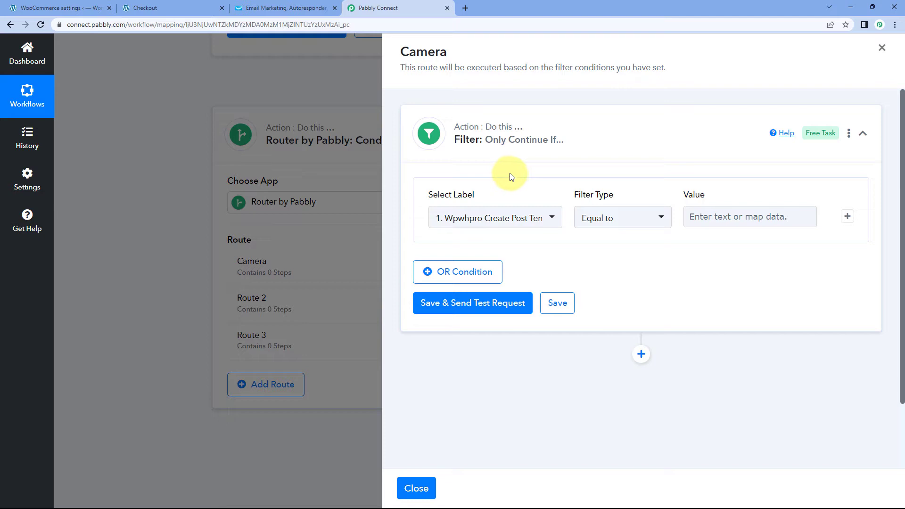
pyautogui.click(551, 220)
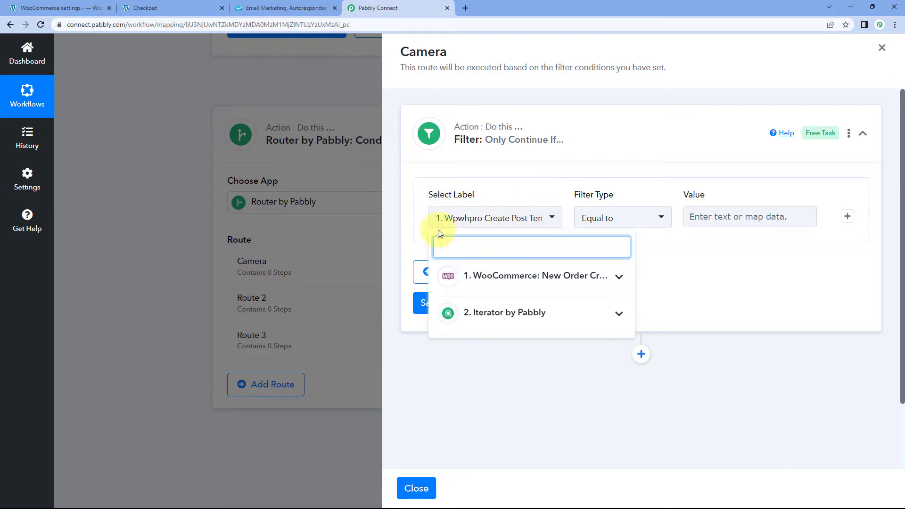
pyautogui.scroll(-1, 417, 222)
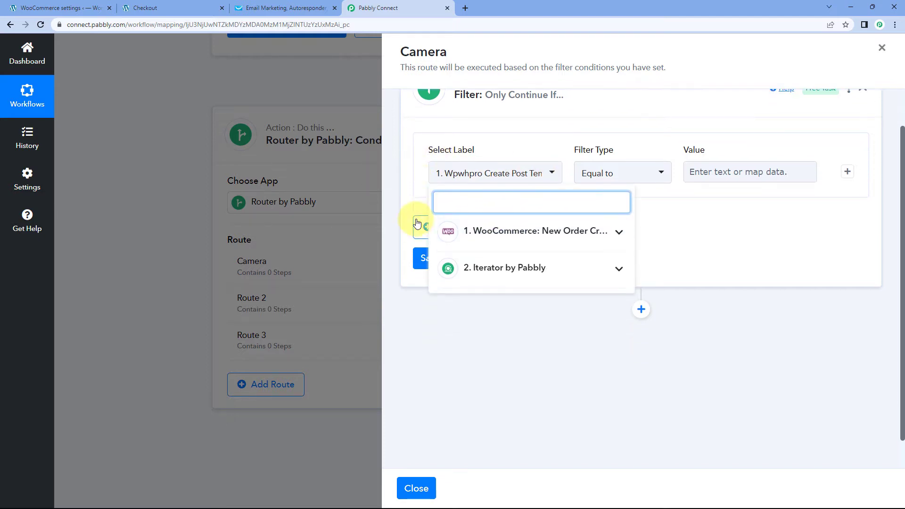
pyautogui.click(565, 236)
pyautogui.scroll(-2, 556, 281)
pyautogui.scroll(2, 572, 237)
pyautogui.click(523, 223)
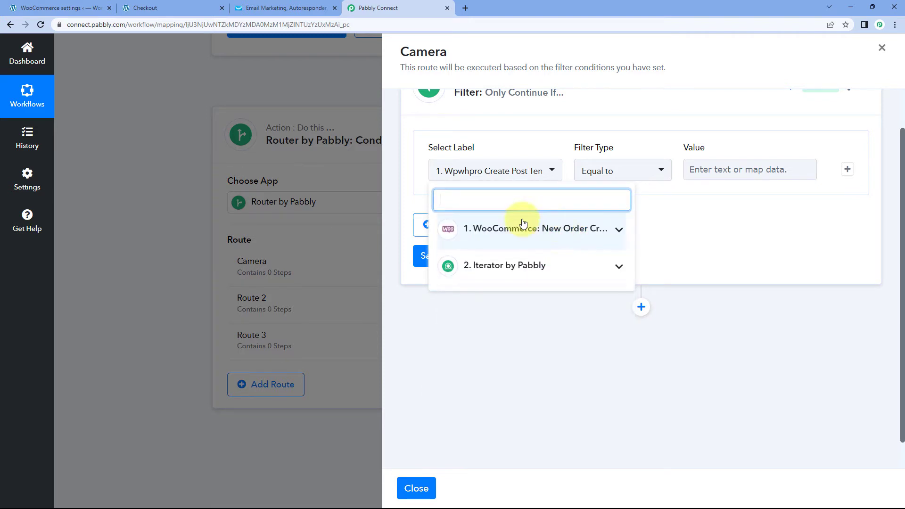
pyautogui.click(542, 268)
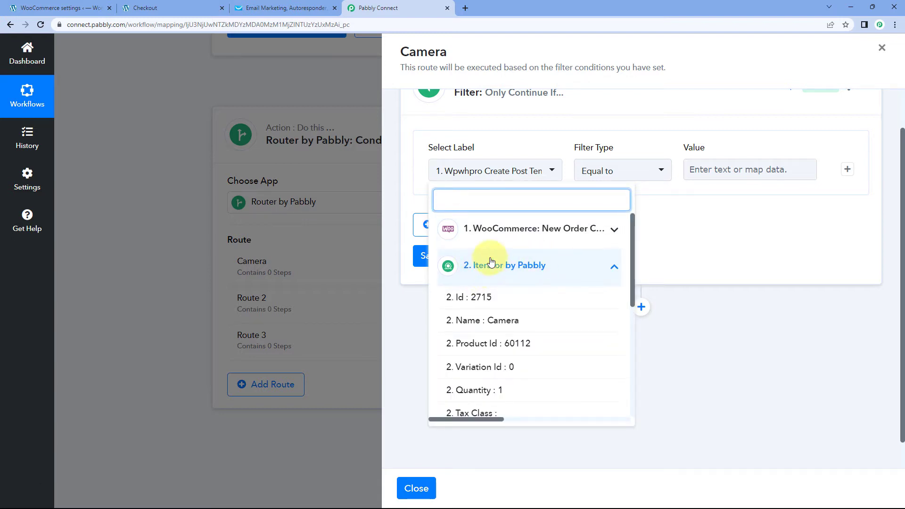
pyautogui.click(471, 324)
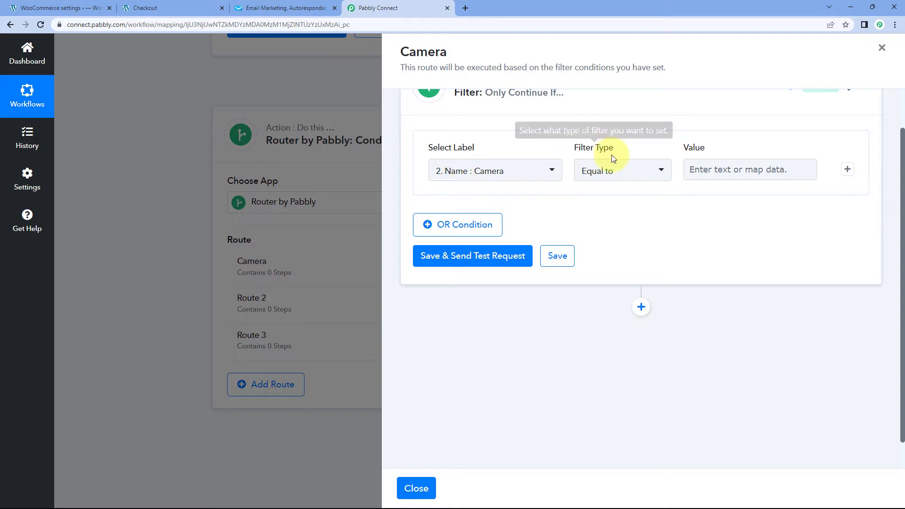
# Step: Set the Camera route's filter condition to Equal to with the value Camera, and save it with a test request
pyautogui.click(605, 179)
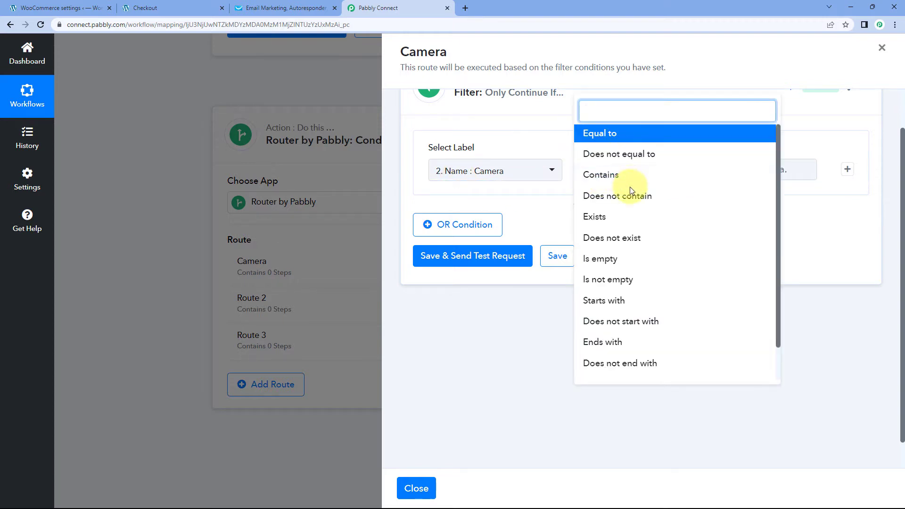
pyautogui.scroll(-1, 630, 189)
pyautogui.scroll(1, 630, 191)
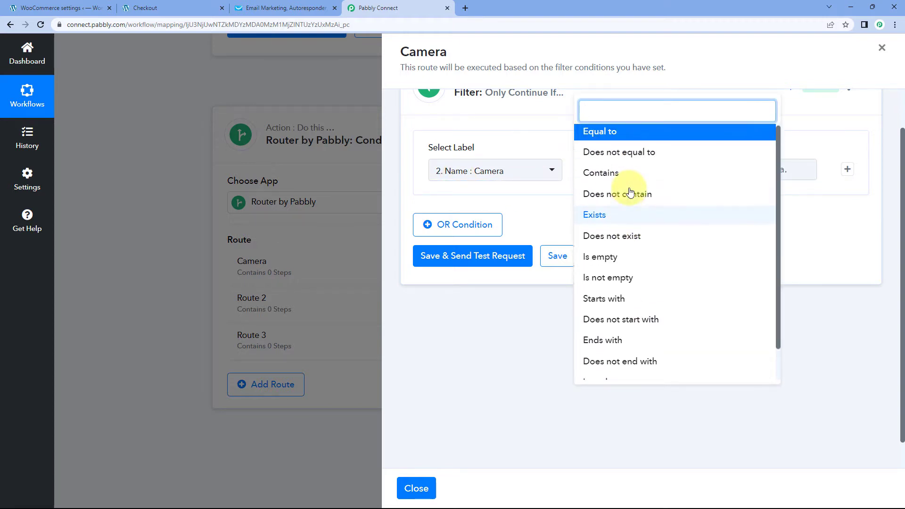
pyautogui.click(623, 138)
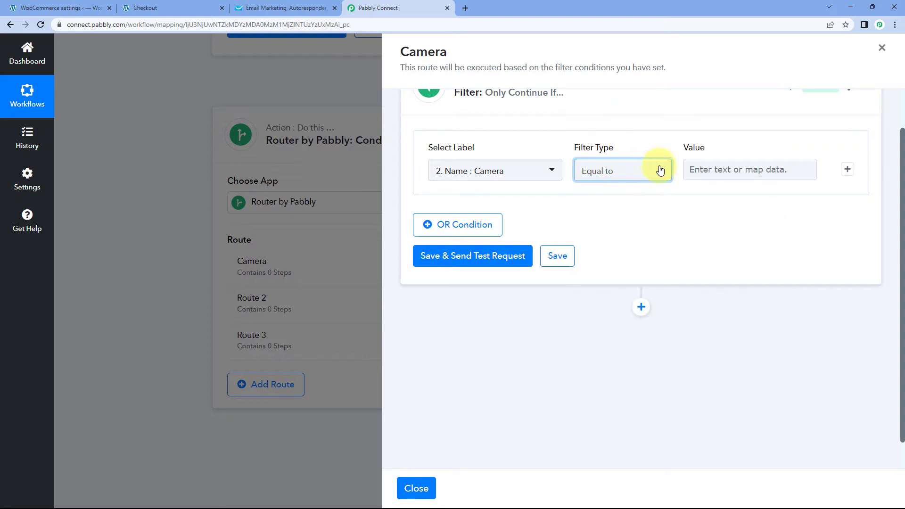
pyautogui.click(705, 170)
pyautogui.write('Camera')
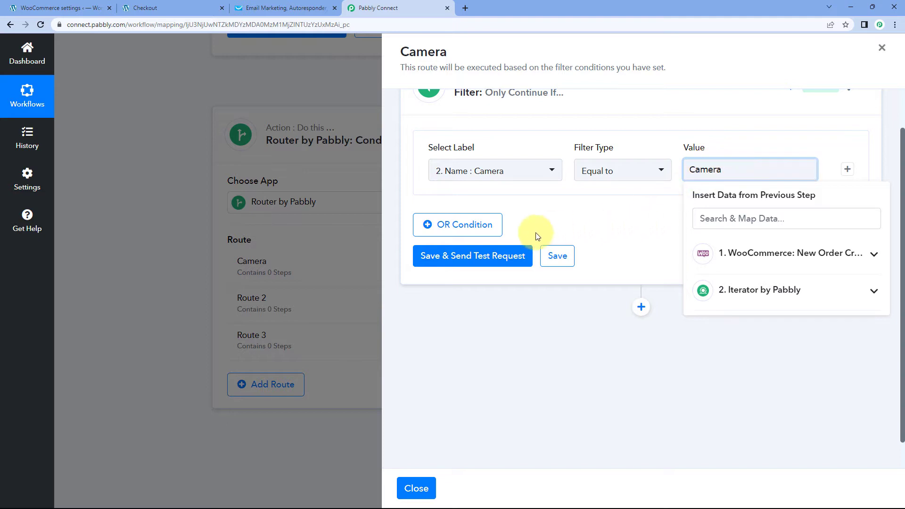
pyautogui.click(477, 256)
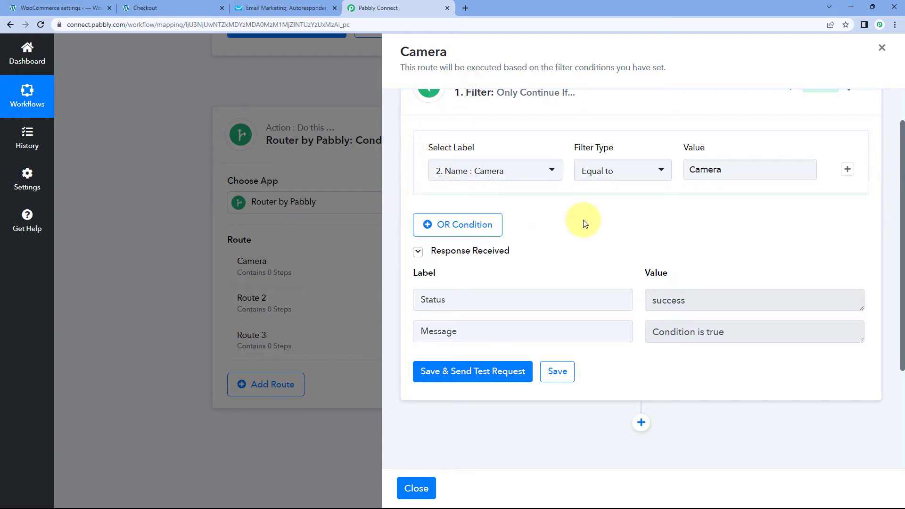
# Step: Try the Iterator's Product Id as the Camera route's filter label and set the label back to Name
pyautogui.click(540, 179)
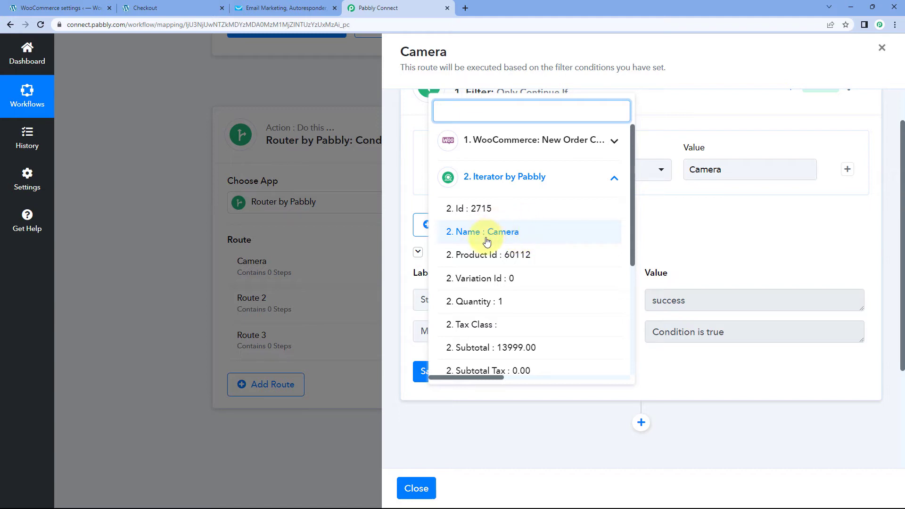
pyautogui.click(547, 239)
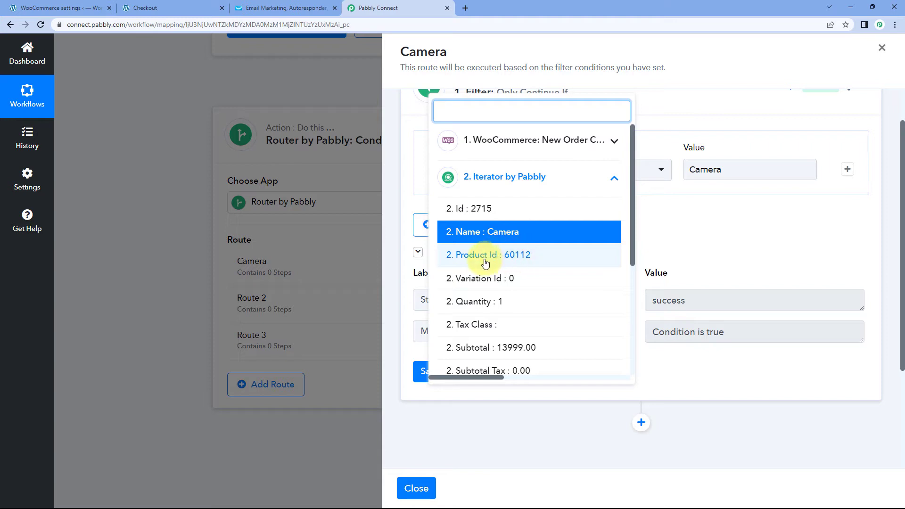
pyautogui.click(487, 255)
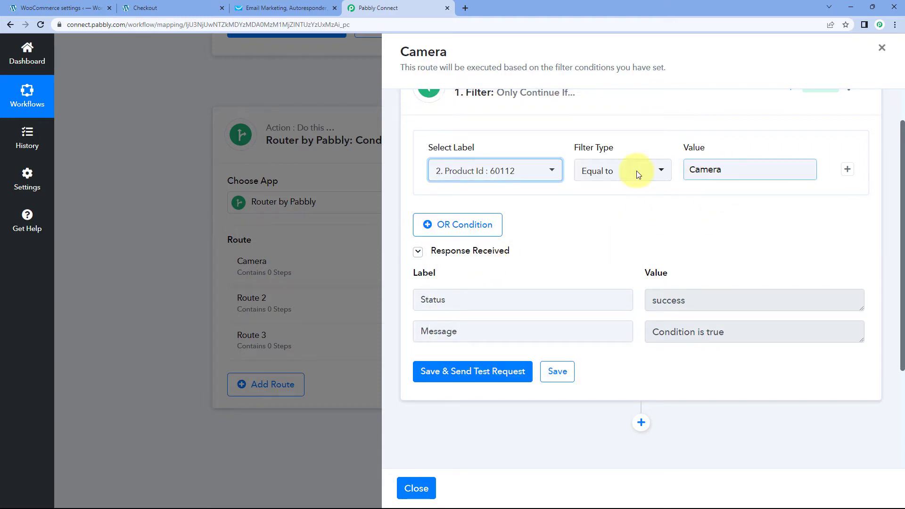
pyautogui.click(548, 172)
pyautogui.click(495, 231)
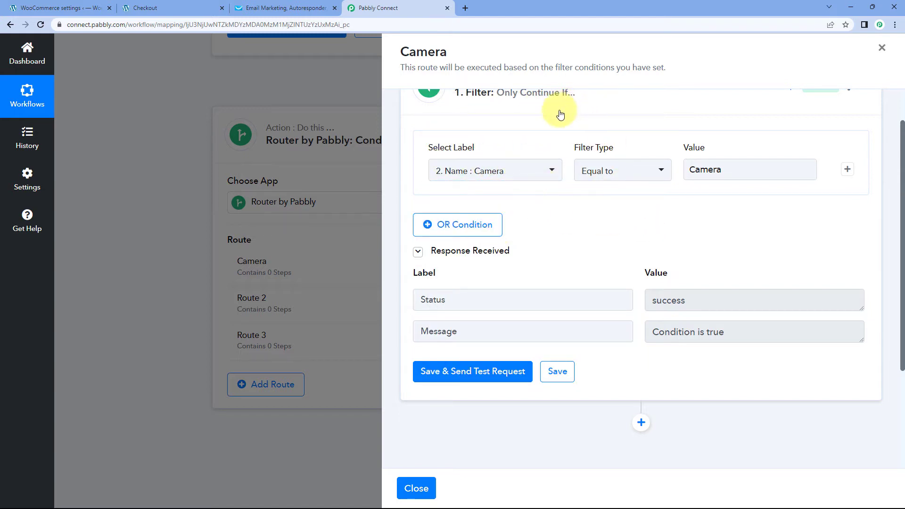
# Step: Collapse the Camera route's filter step and check the Camera contact list in GetResponse before returning to Pabbly Connect
pyautogui.scroll(1, 561, 115)
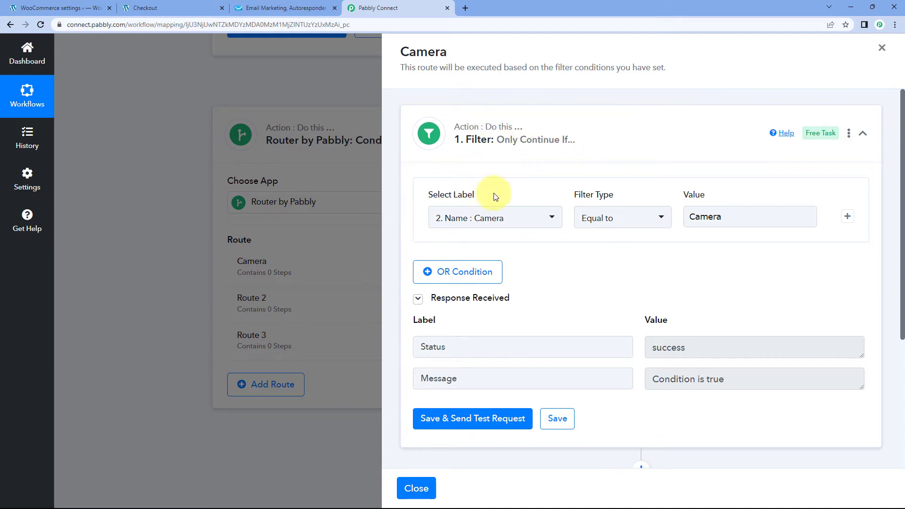
pyautogui.click(572, 152)
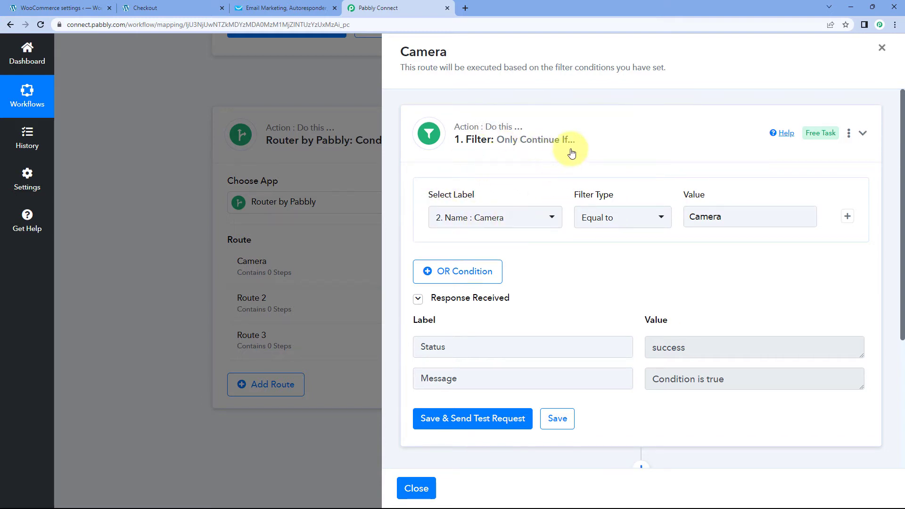
pyautogui.click(276, 4)
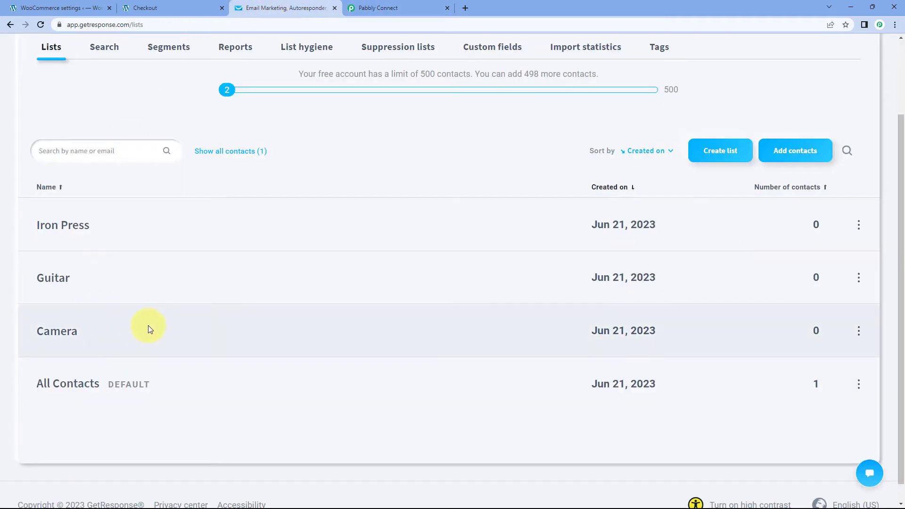
pyautogui.click(392, 6)
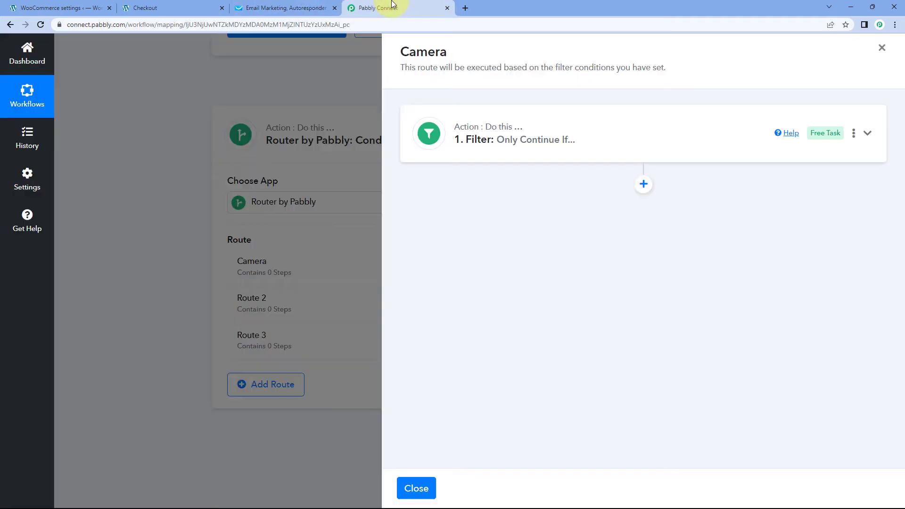
# Step: Add a GetResponse action step after the Camera route's filter with Create Contact as the action event
pyautogui.click(643, 184)
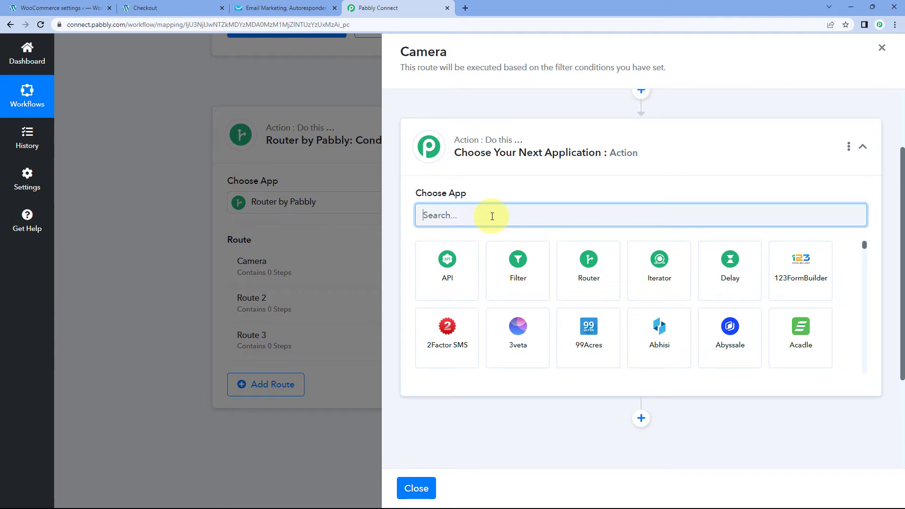
pyautogui.write('GetRes')
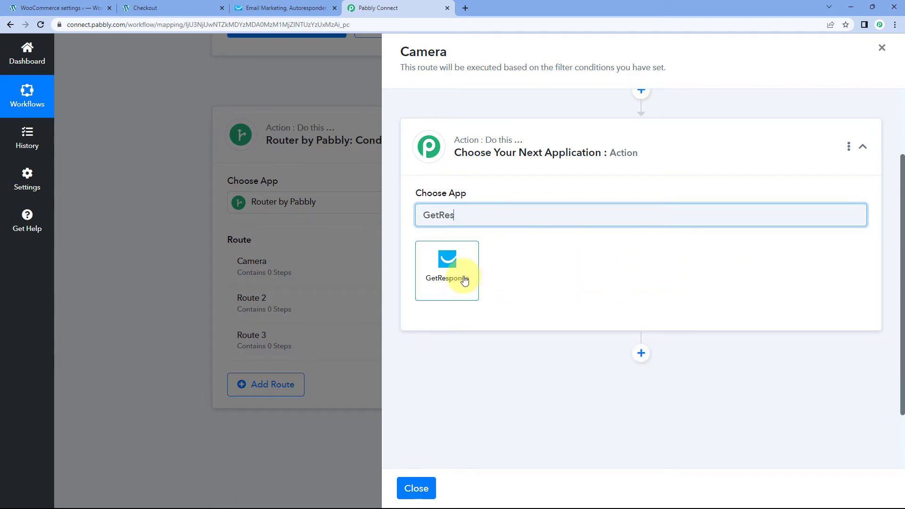
pyautogui.click(465, 278)
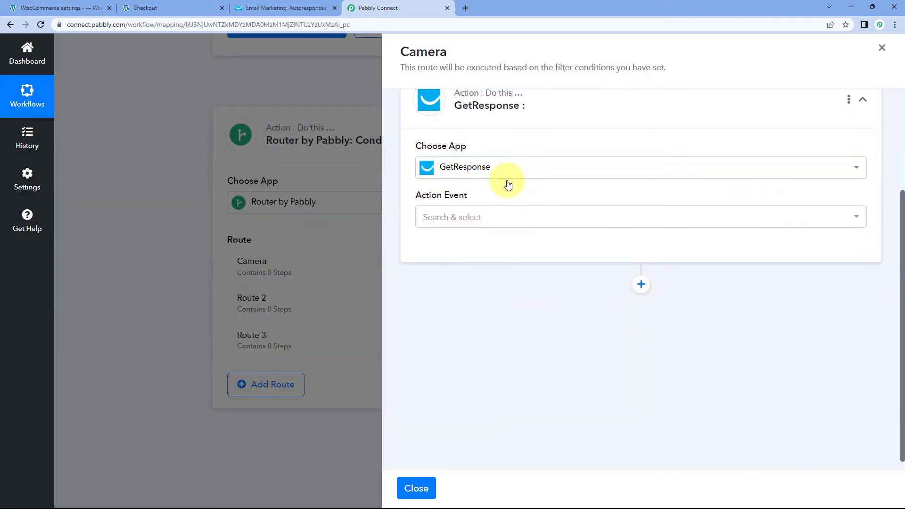
pyautogui.click(495, 221)
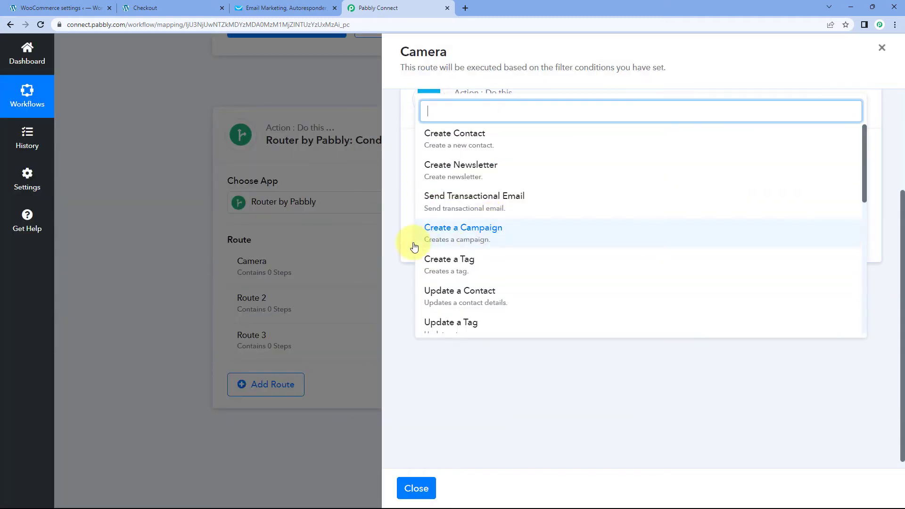
pyautogui.click(490, 148)
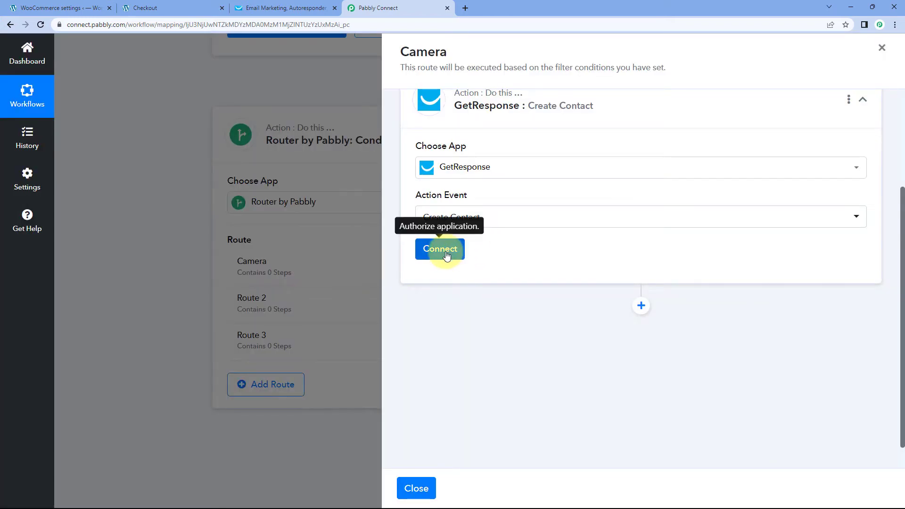
# Step: Open the GetResponse account connection for the Create Contact step and choose to add a new connection
pyautogui.click(446, 253)
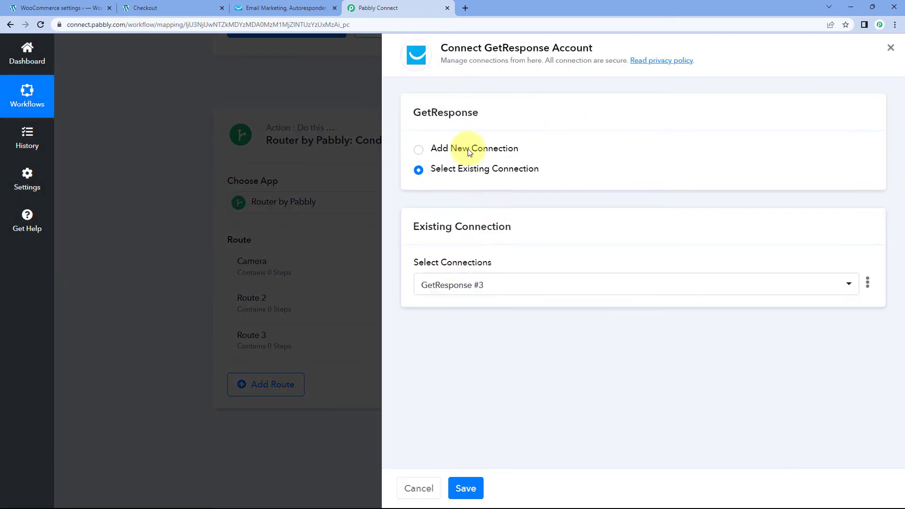
pyautogui.click(418, 150)
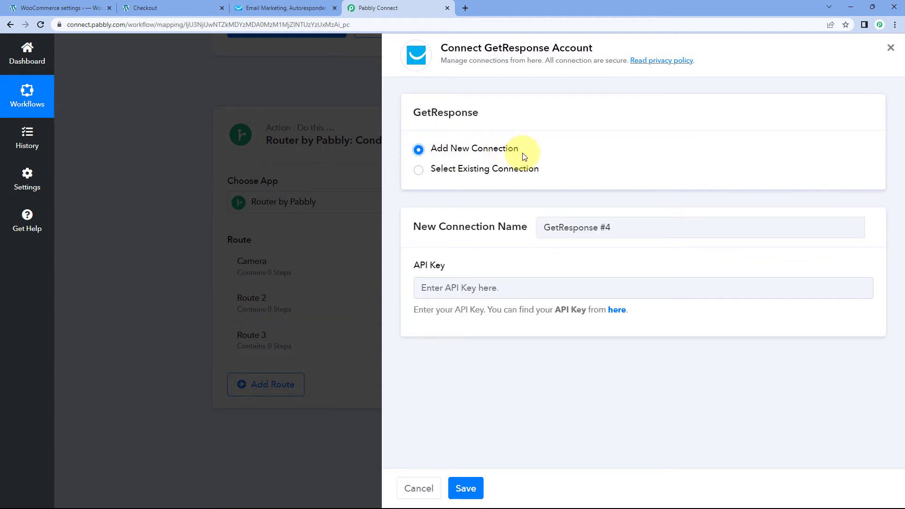
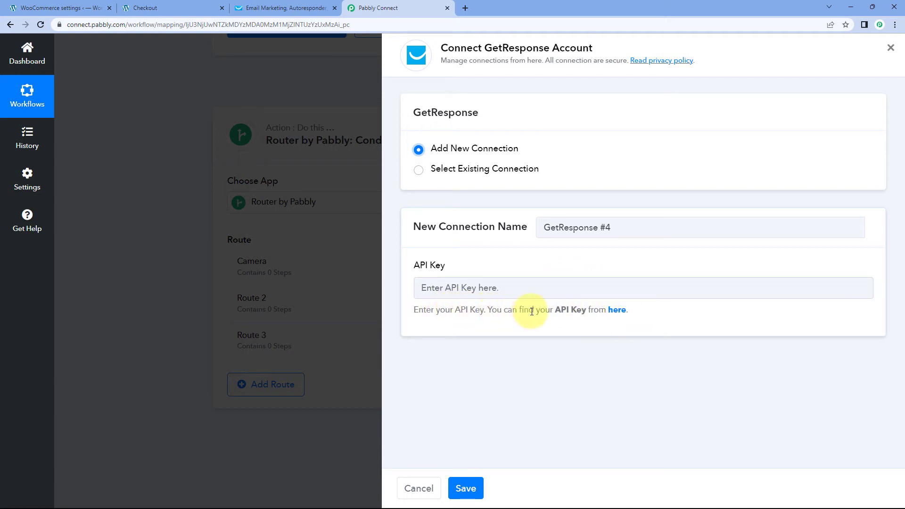
# Step: Open the GetResponse API page from the connection form and generate an API key named WooCommerce
pyautogui.click(621, 312)
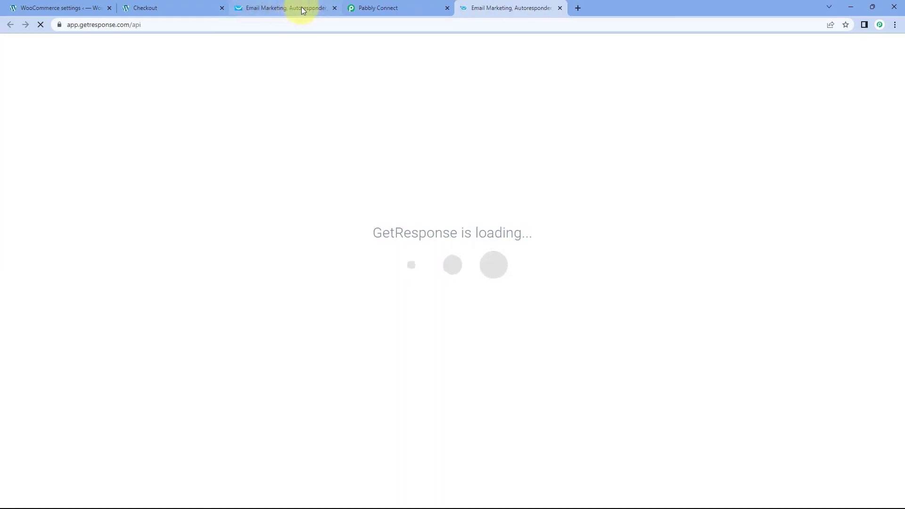
pyautogui.click(302, 9)
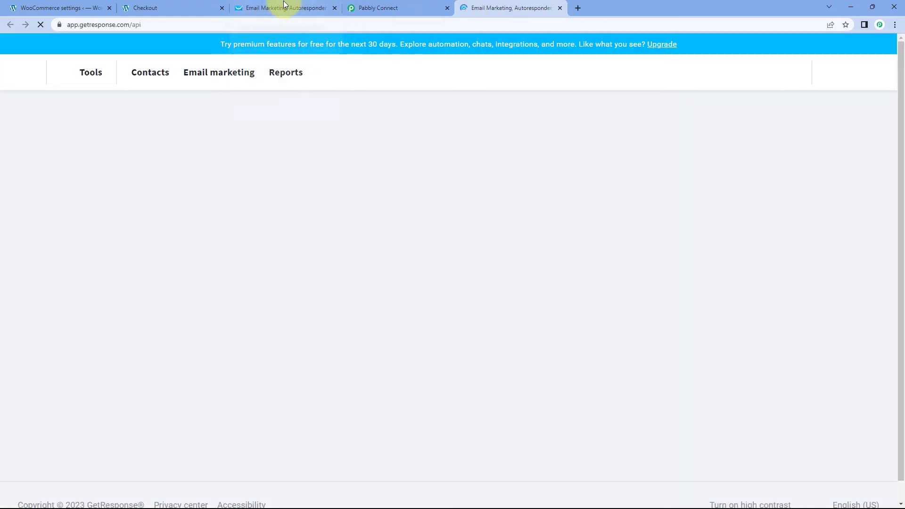
pyautogui.click(466, 8)
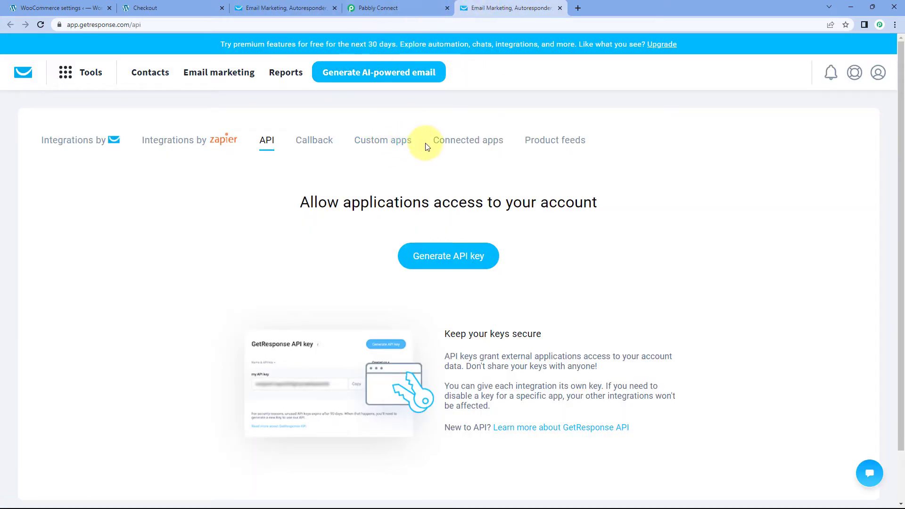
pyautogui.click(449, 257)
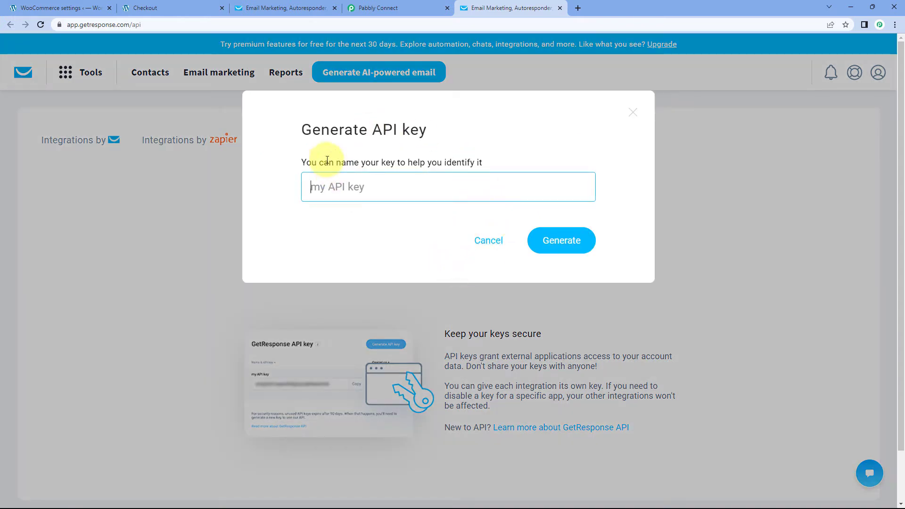
pyautogui.click(362, 188)
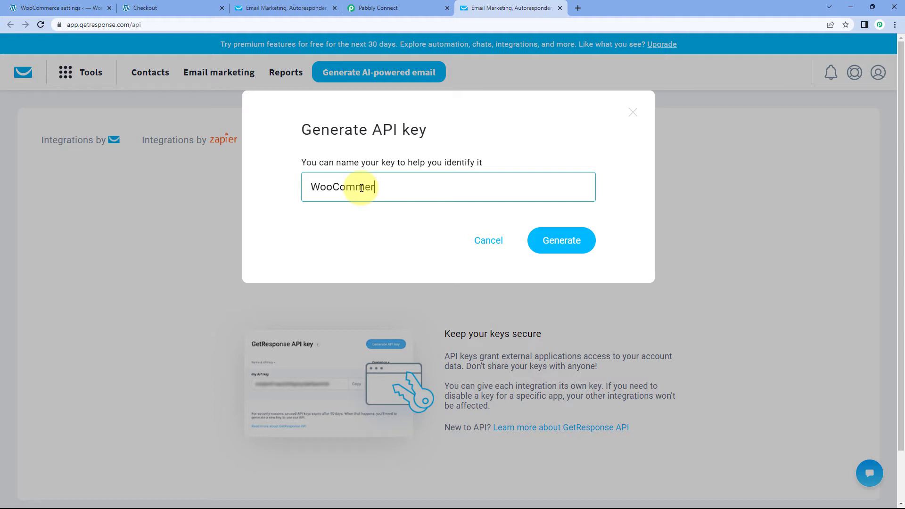
pyautogui.write('WooCommerce')
pyautogui.click(580, 241)
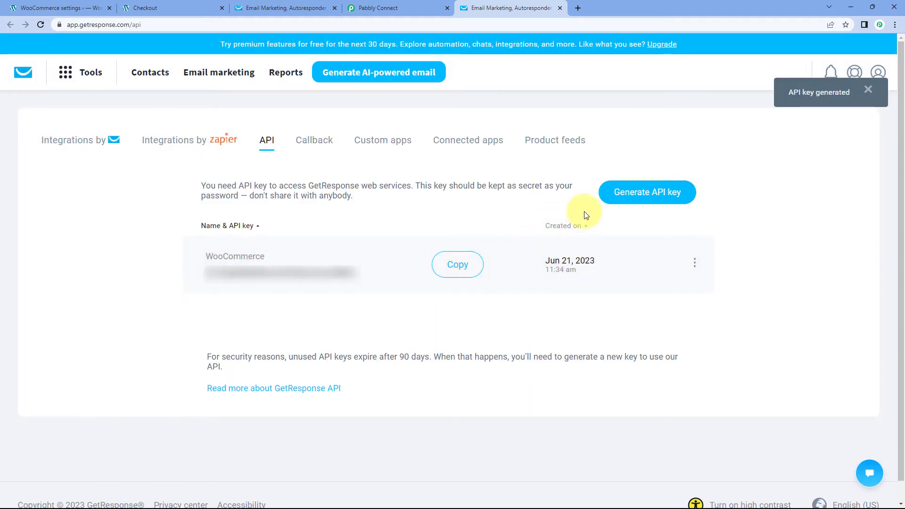
# Step: Copy the generated API key into the new GetResponse connection in Pabbly Connect and save the connection
pyautogui.click(473, 268)
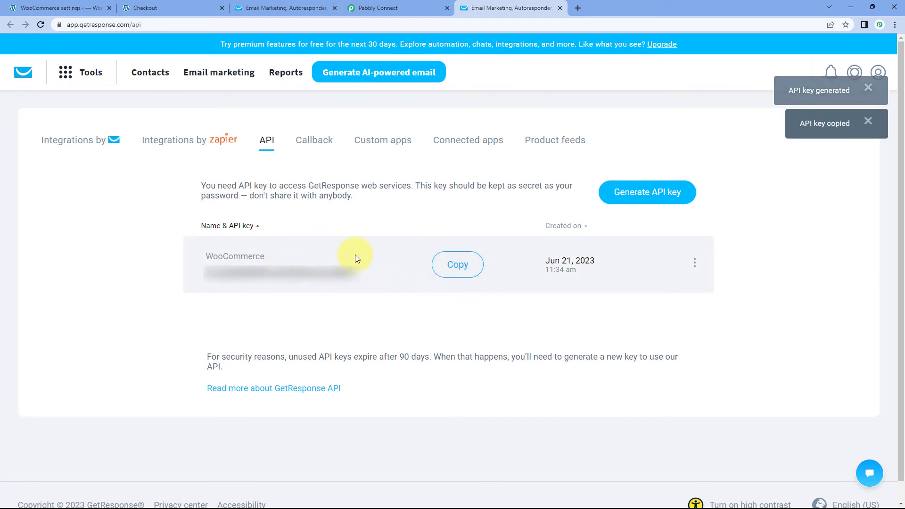
pyautogui.click(409, 6)
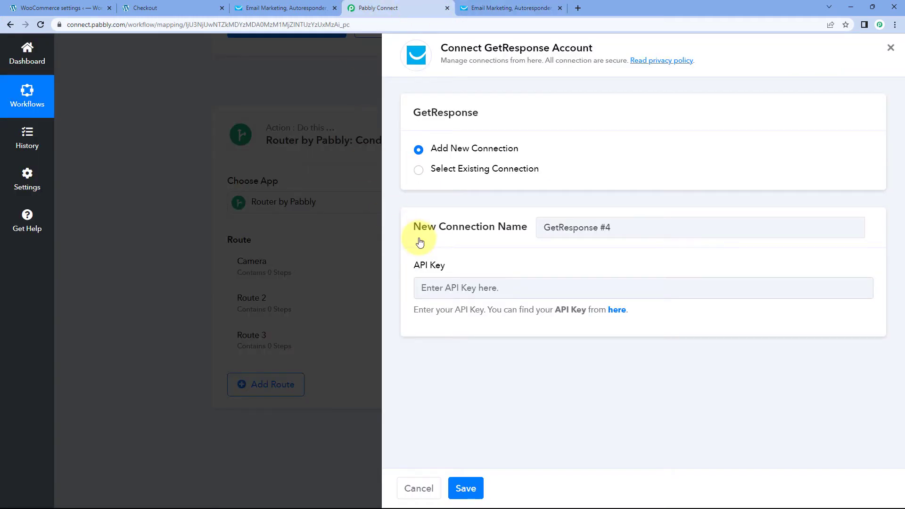
pyautogui.rightClick(438, 287)
pyautogui.click(477, 356)
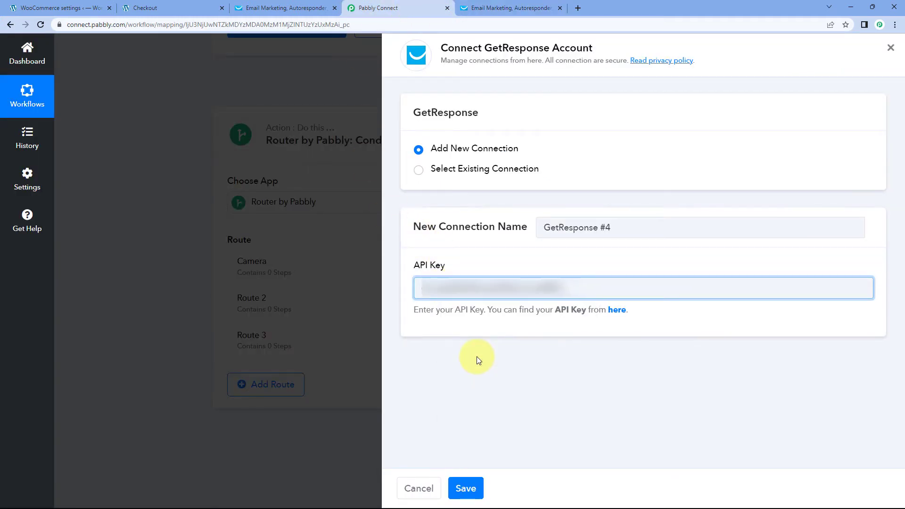
pyautogui.click(467, 488)
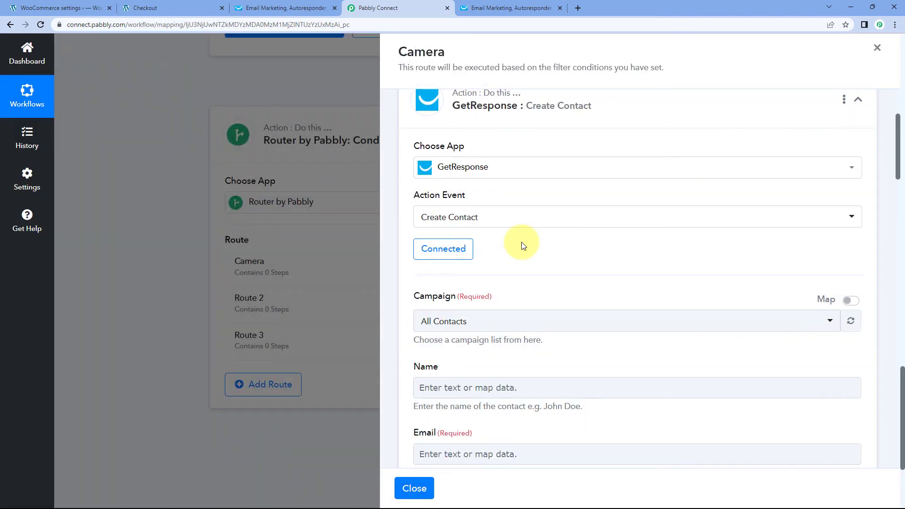
# Step: Set the campaign of the Camera route's Create Contact action to Camera, checking it against the GetResponse lists
pyautogui.scroll(-3, 523, 245)
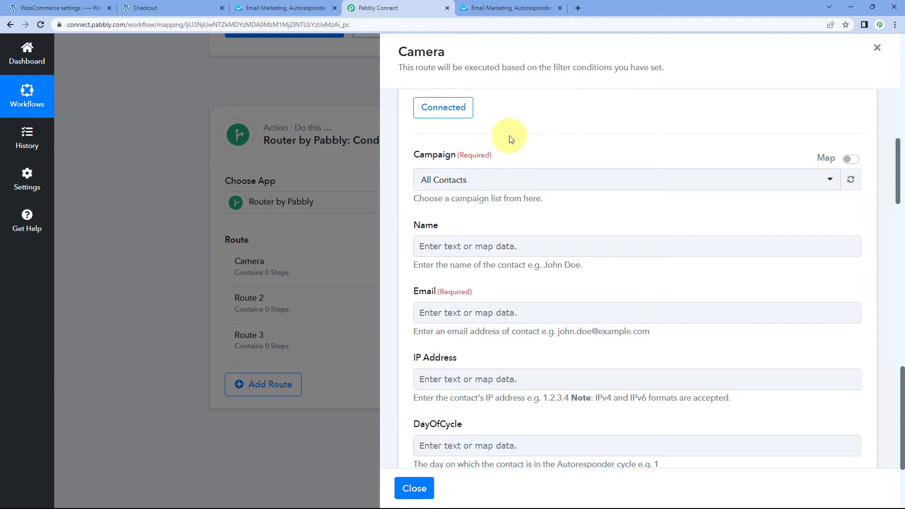
pyautogui.click(542, 181)
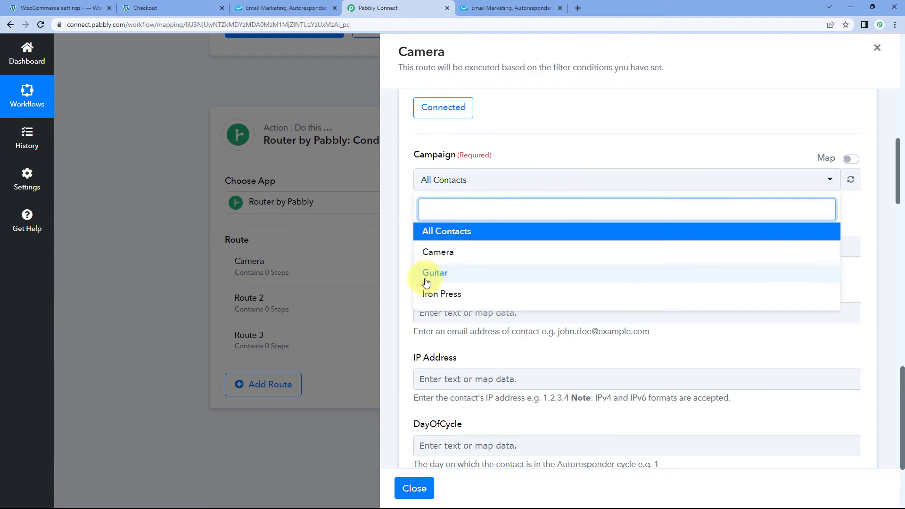
pyautogui.click(286, 8)
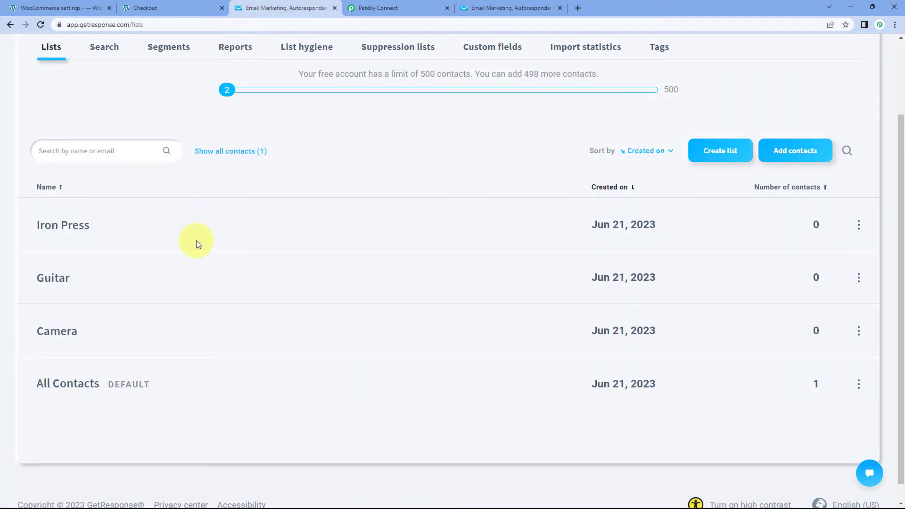
pyautogui.click(432, 4)
pyautogui.scroll(5, 531, 132)
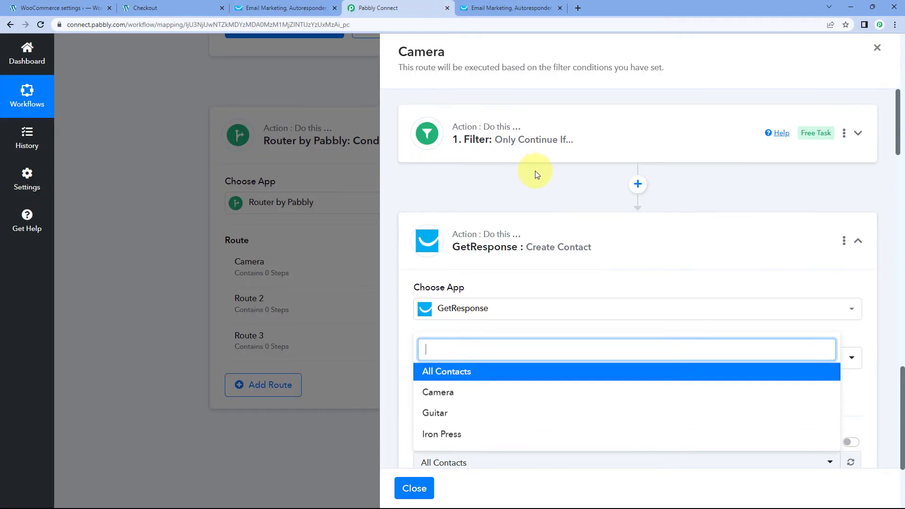
pyautogui.click(520, 143)
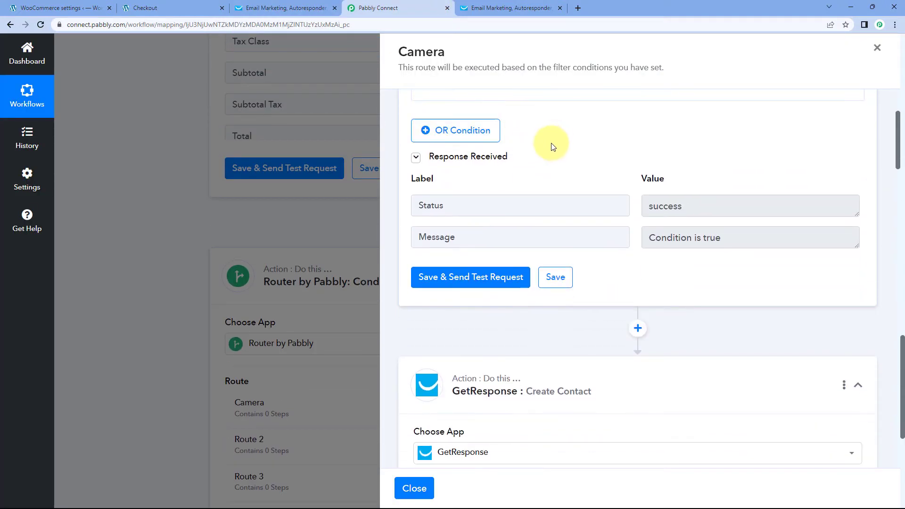
pyautogui.scroll(-7, 552, 147)
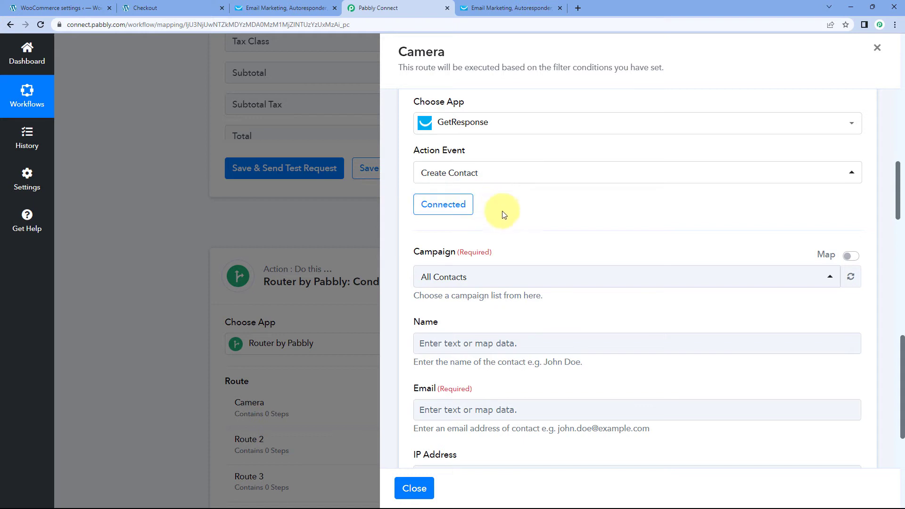
pyautogui.click(474, 283)
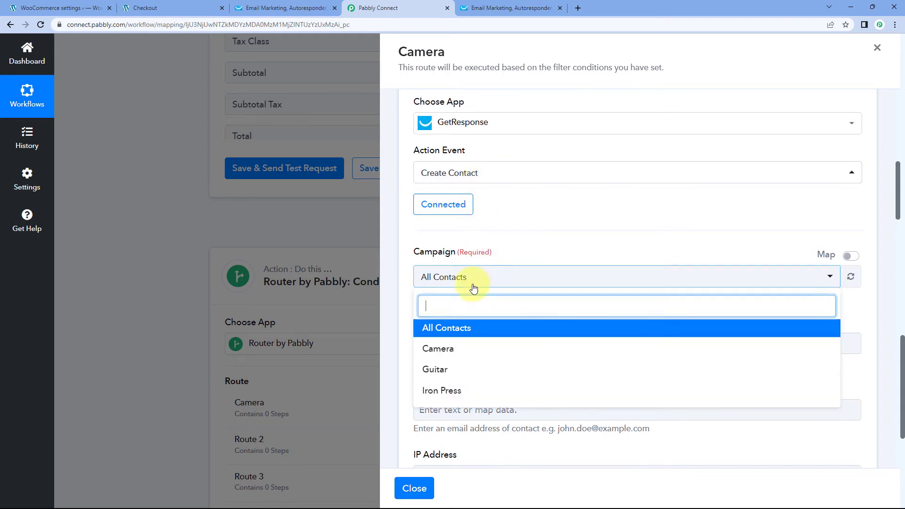
pyautogui.click(452, 351)
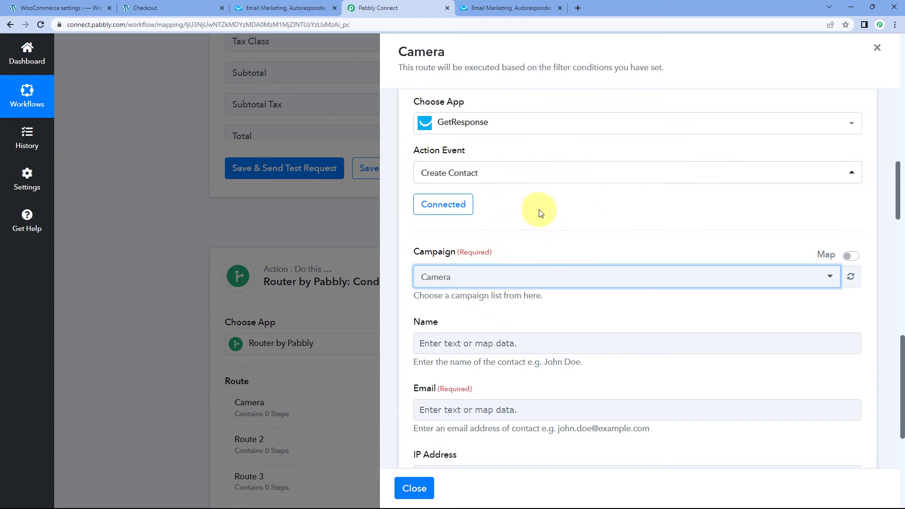
# Step: Map the contact's Name field to the Billing First Name from the WooCommerce New Order Created data
pyautogui.scroll(3, 465, 115)
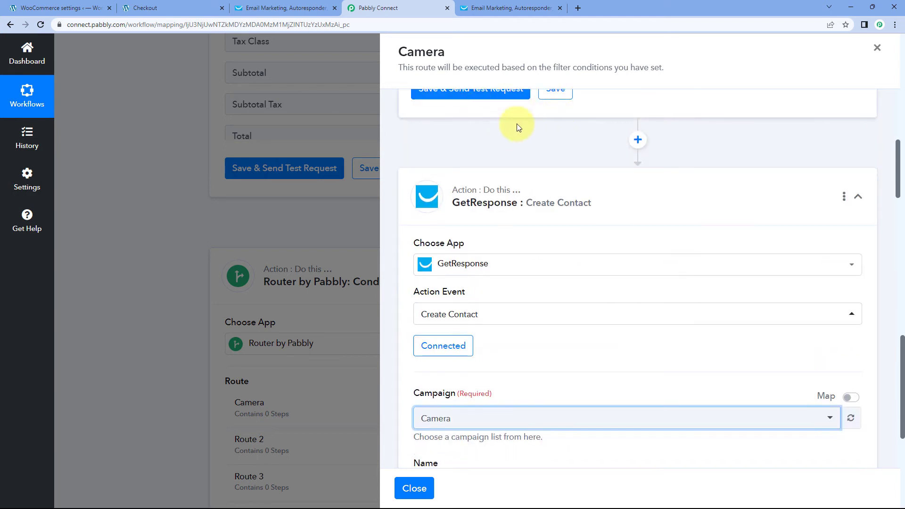
pyautogui.scroll(-4, 491, 174)
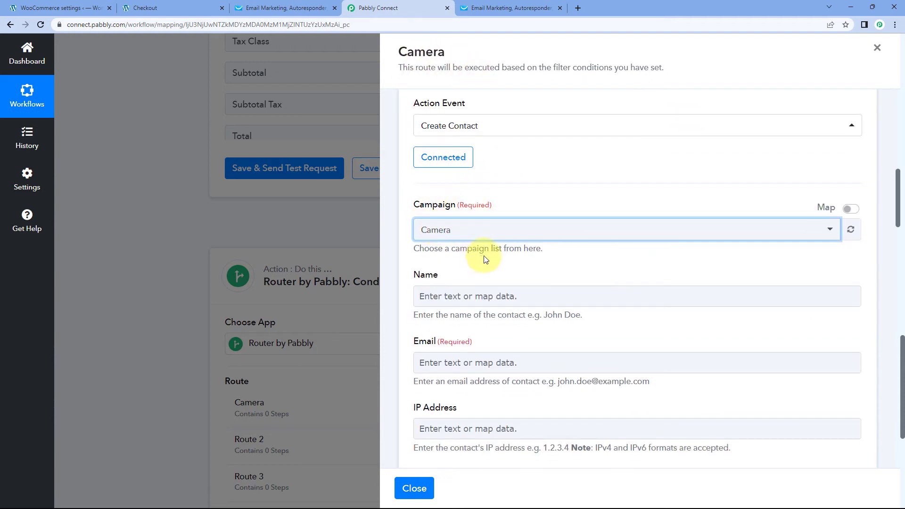
pyautogui.scroll(-1, 486, 259)
pyautogui.scroll(-1, 452, 242)
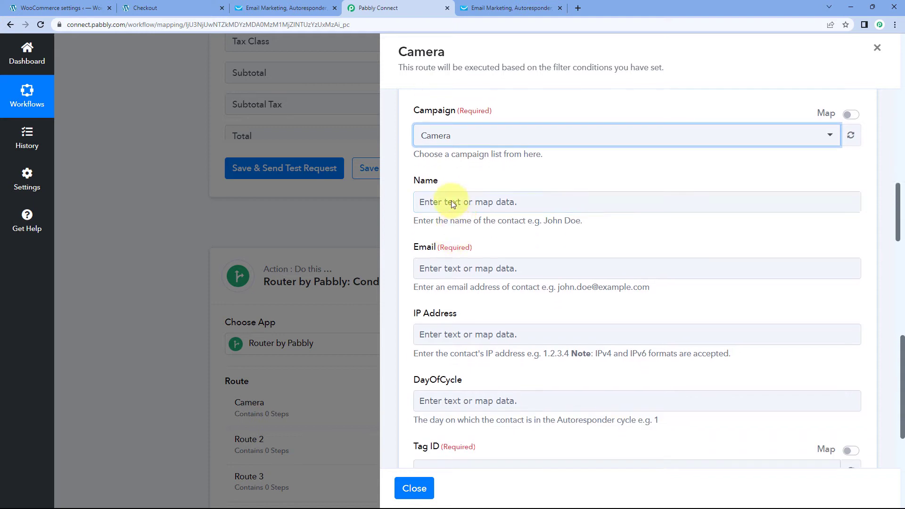
pyautogui.click(445, 202)
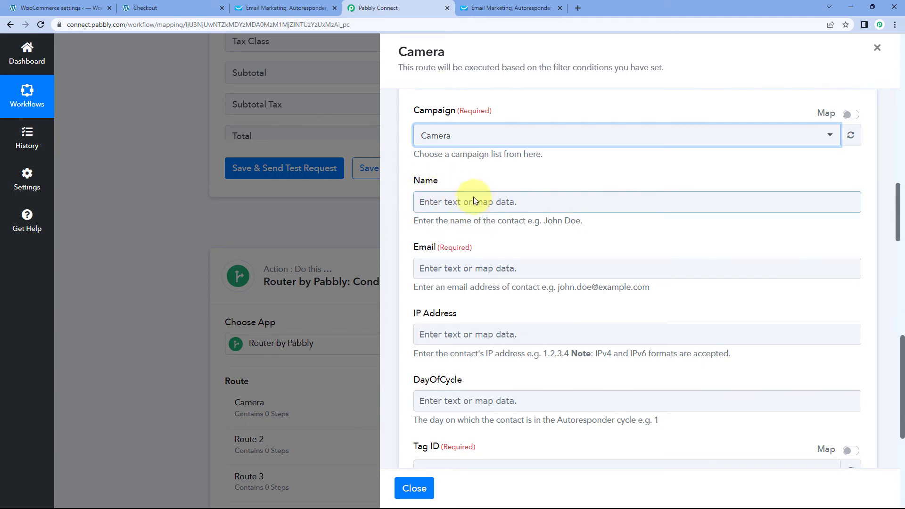
pyautogui.click(440, 201)
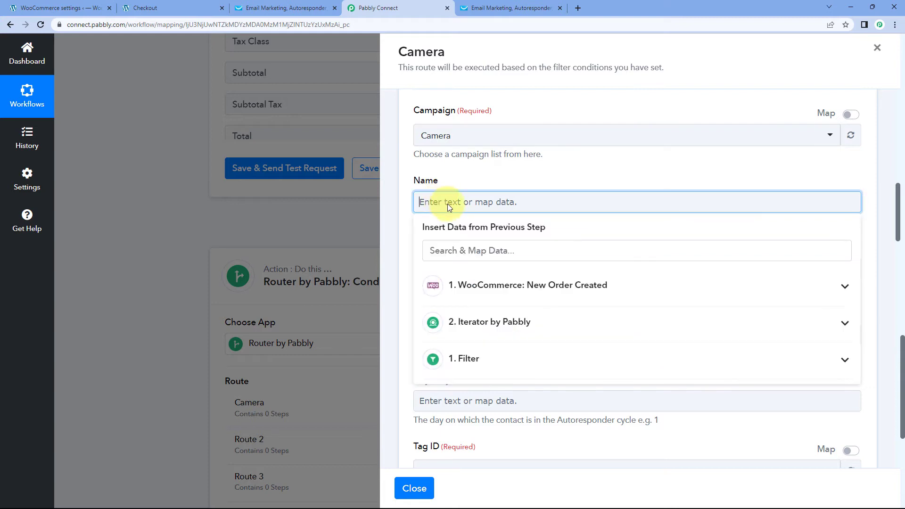
pyautogui.click(512, 295)
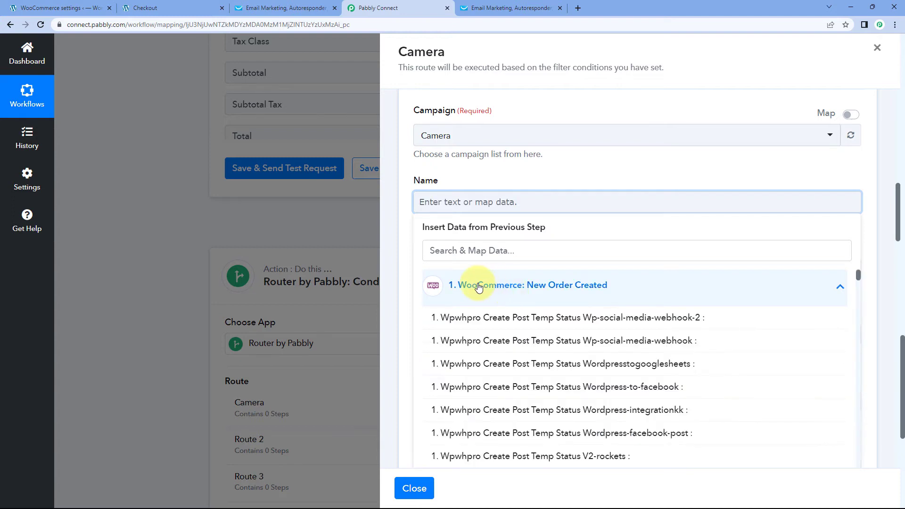
pyautogui.scroll(-5, 476, 287)
pyautogui.click(492, 255)
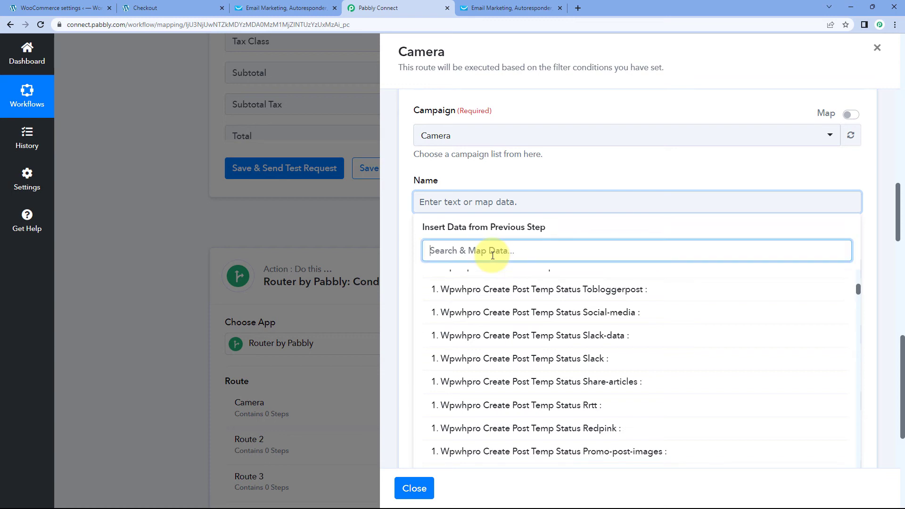
pyautogui.write('Name')
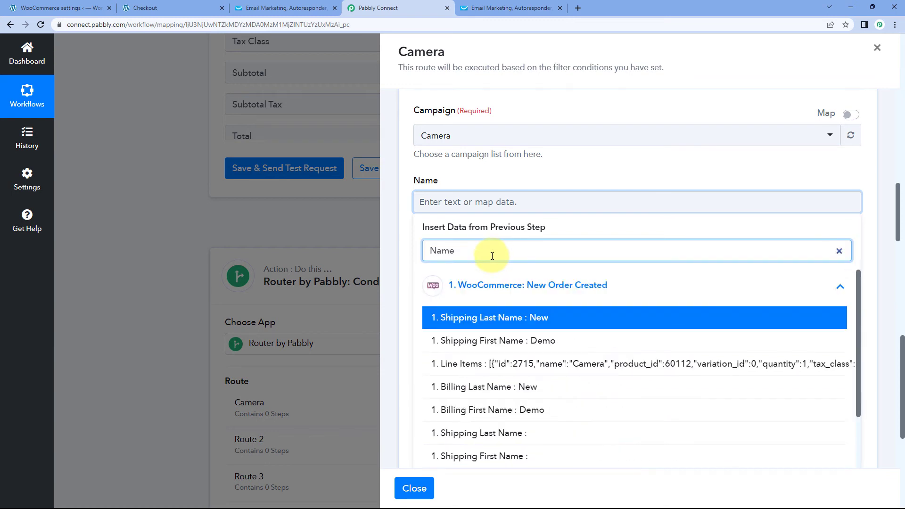
pyautogui.scroll(-2, 511, 356)
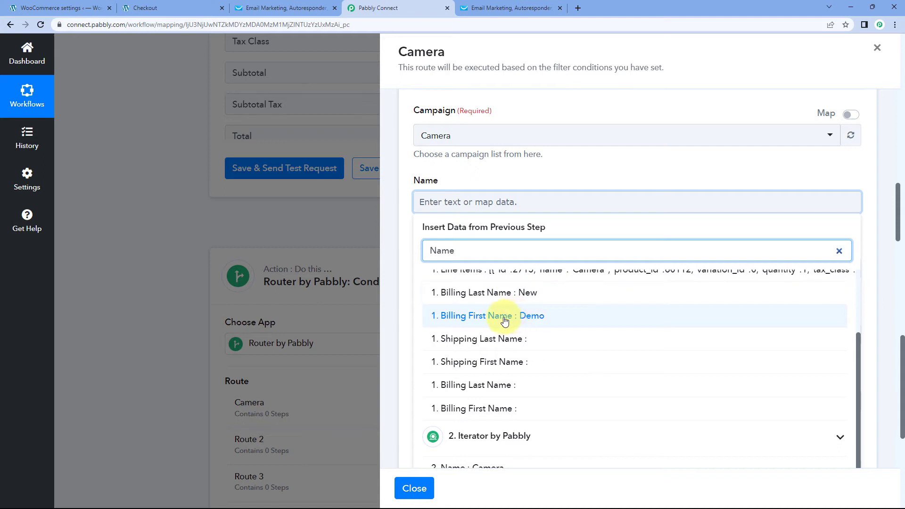
pyautogui.click(505, 321)
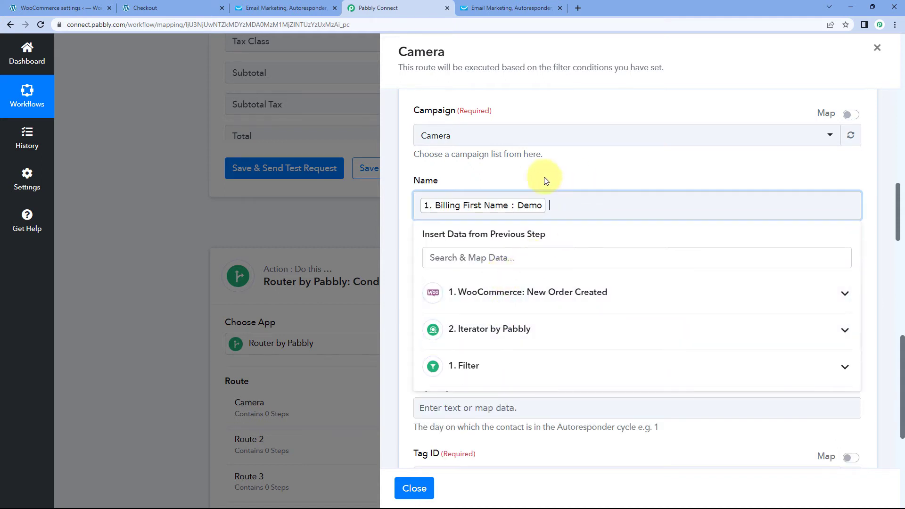
# Step: Add the WooCommerce Shipping Last Name to the Name field's mapping and check the order details on the Checkout page
pyautogui.click(507, 290)
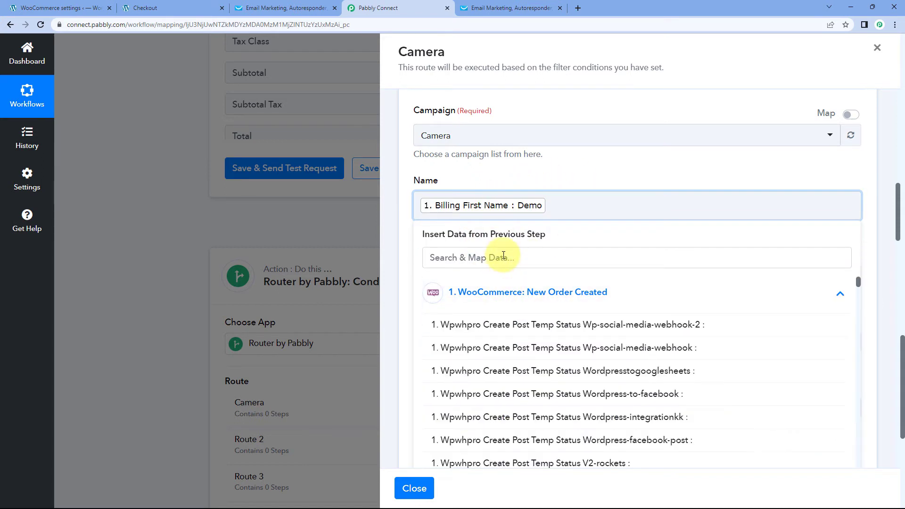
pyautogui.click(504, 257)
pyautogui.write('Name')
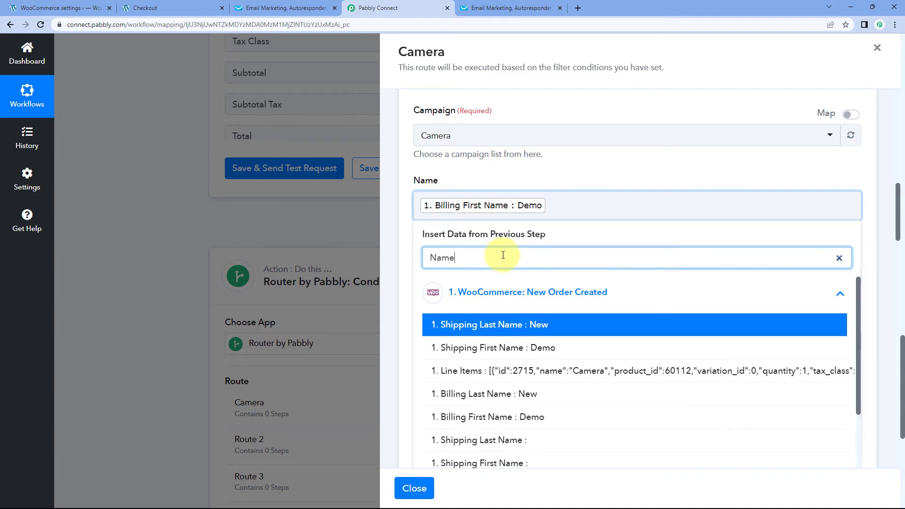
pyautogui.click(476, 323)
pyautogui.click(514, 189)
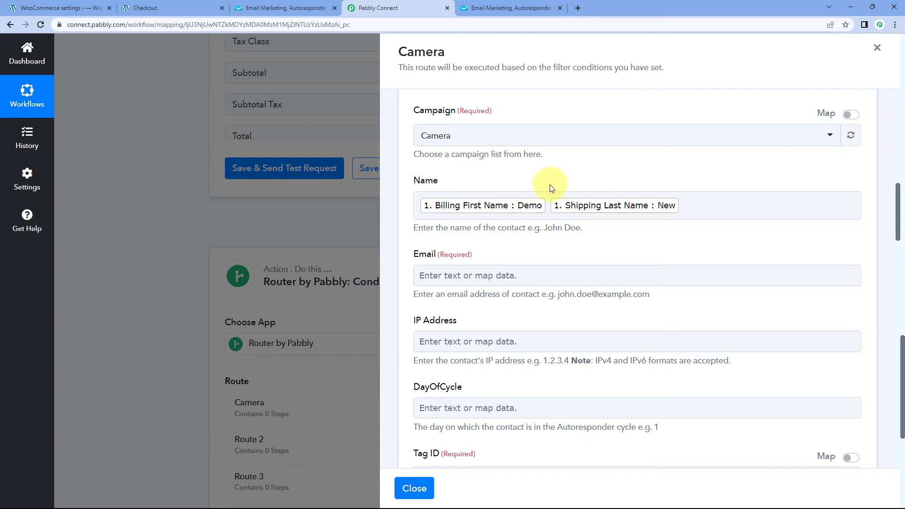
pyautogui.click(202, 7)
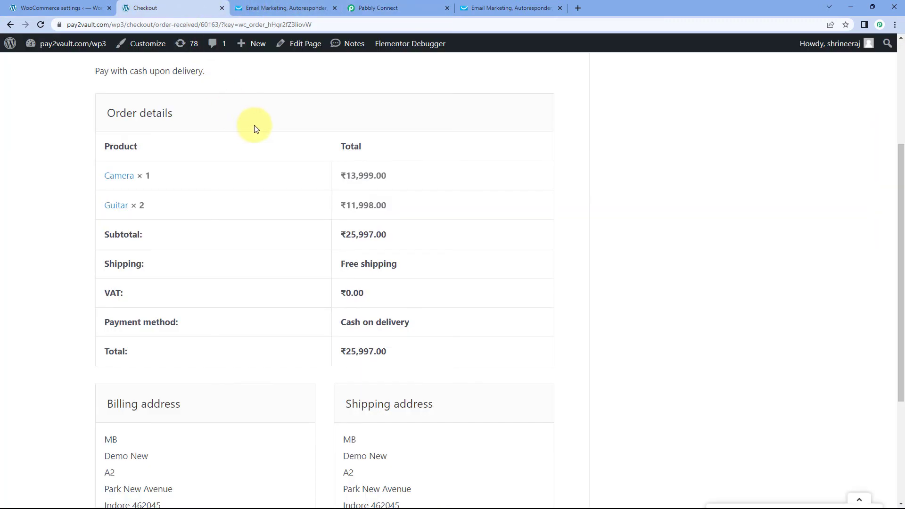
pyautogui.scroll(1, 306, 130)
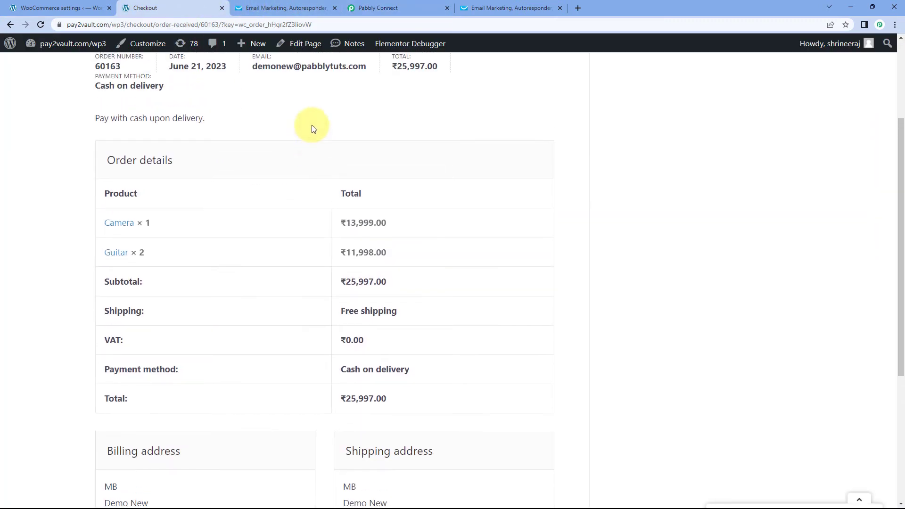
pyautogui.click(391, 7)
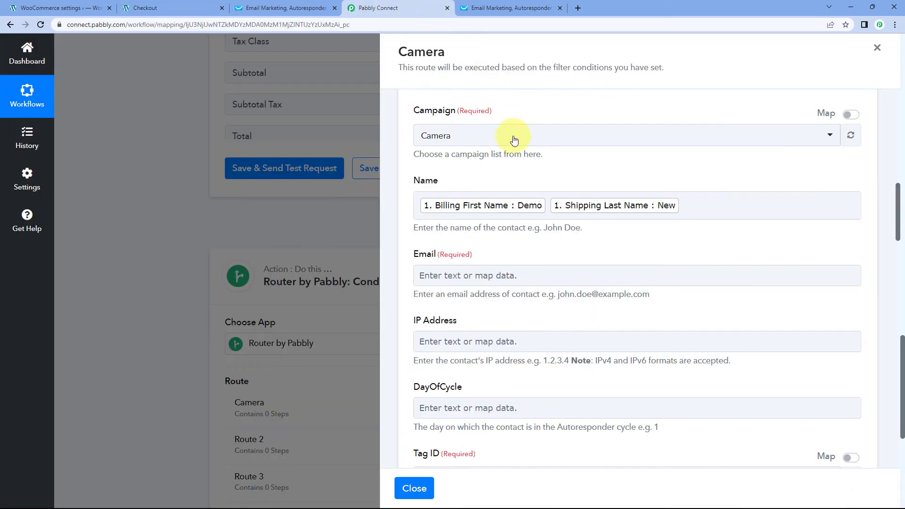
# Step: Map the contact's Email field to the Billing Email from the WooCommerce New Order Created data
pyautogui.scroll(-2, 521, 172)
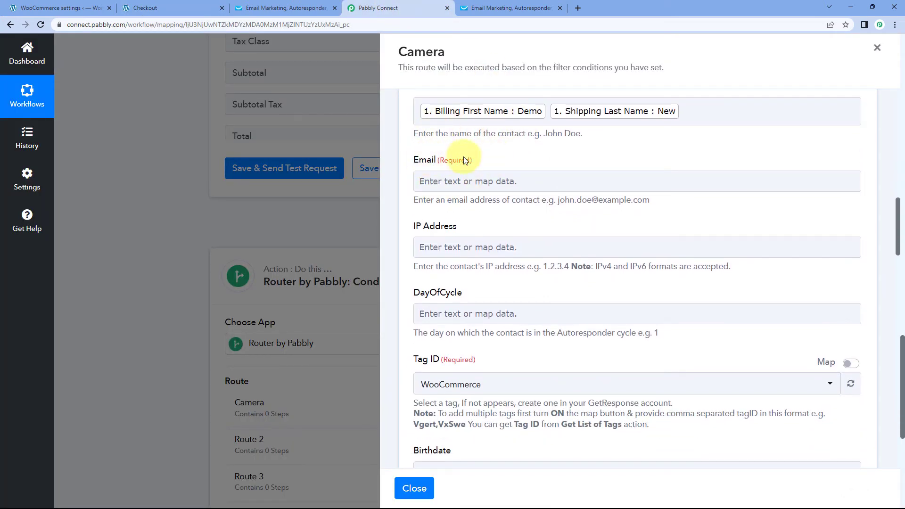
pyautogui.click(454, 170)
pyautogui.click(433, 182)
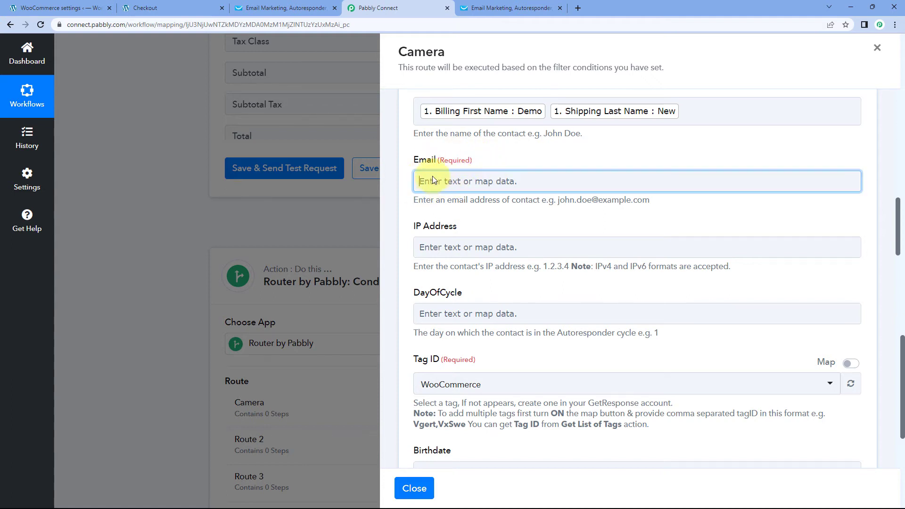
pyautogui.click(508, 270)
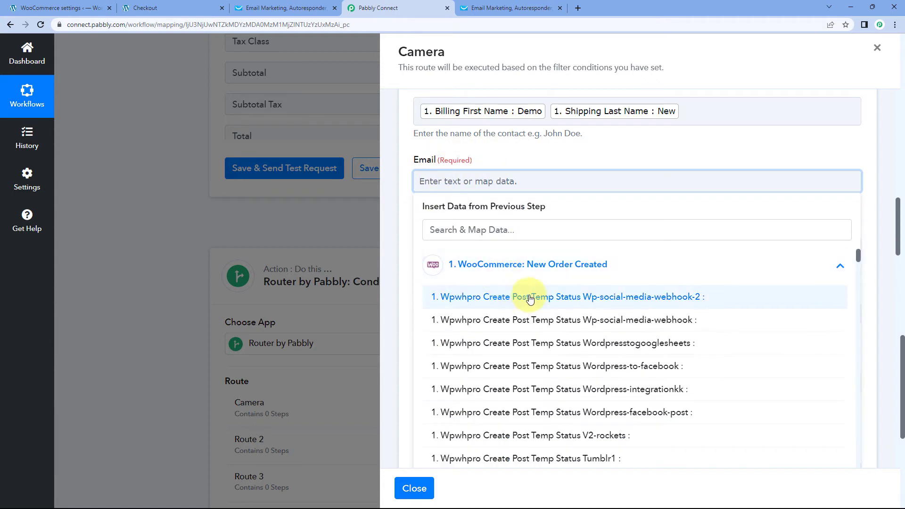
pyautogui.scroll(-3, 535, 309)
pyautogui.click(493, 230)
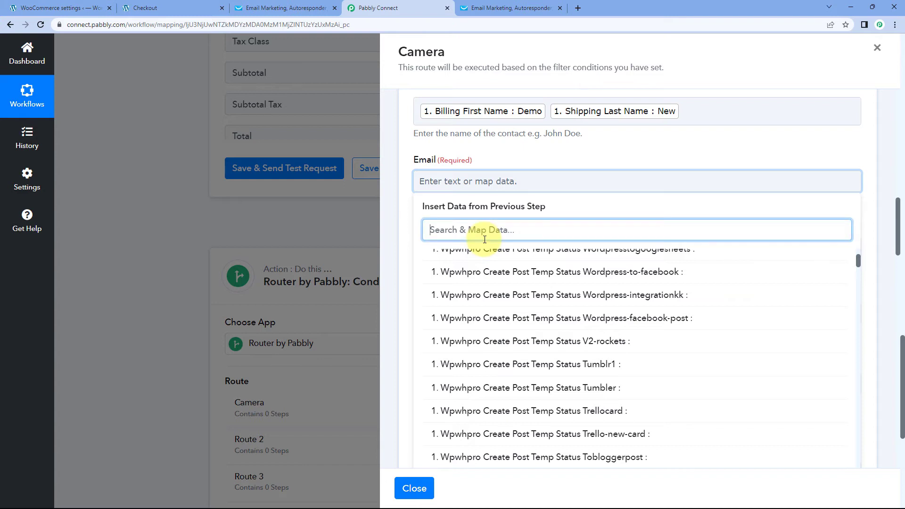
pyautogui.write('Email')
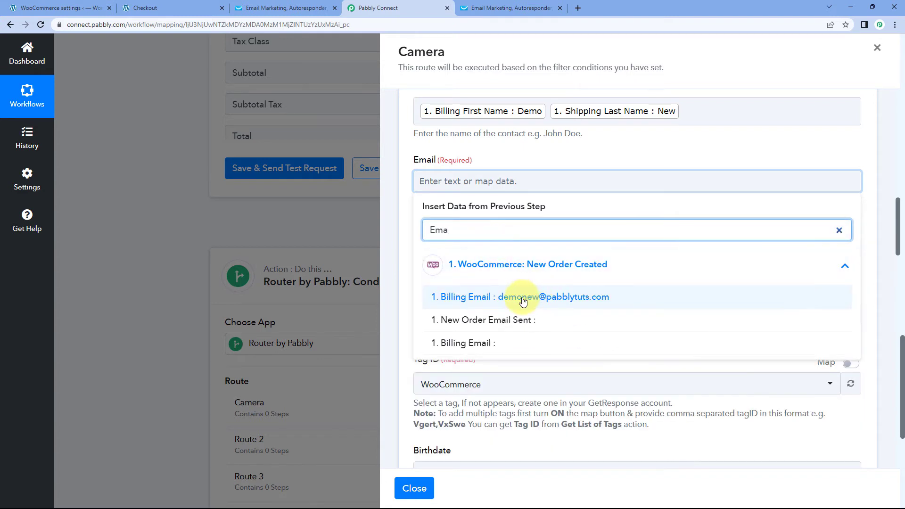
pyautogui.click(519, 297)
pyautogui.click(487, 163)
# Step: Choose WooCommerce as the contact's Tag ID, leaving IP Address and DayOfCycle empty
pyautogui.scroll(-2, 472, 170)
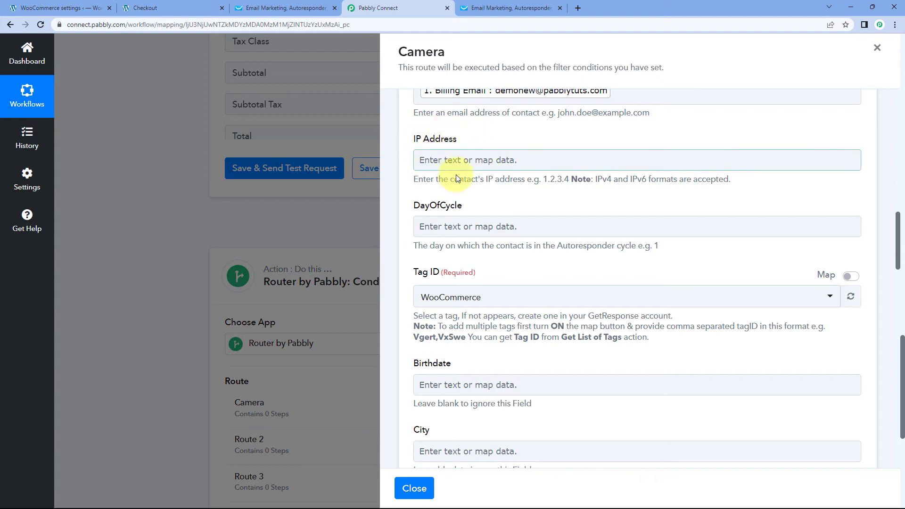
pyautogui.scroll(-1, 472, 212)
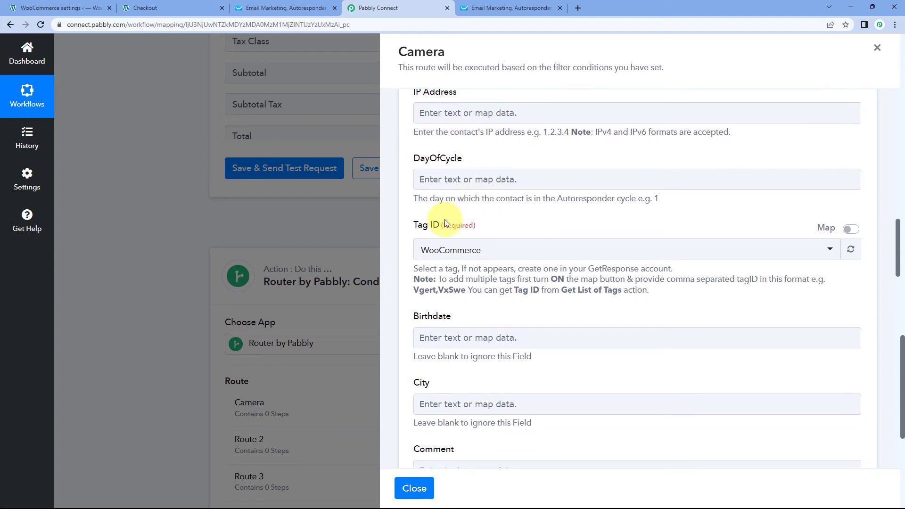
pyautogui.scroll(-1, 467, 198)
pyautogui.scroll(1, 470, 206)
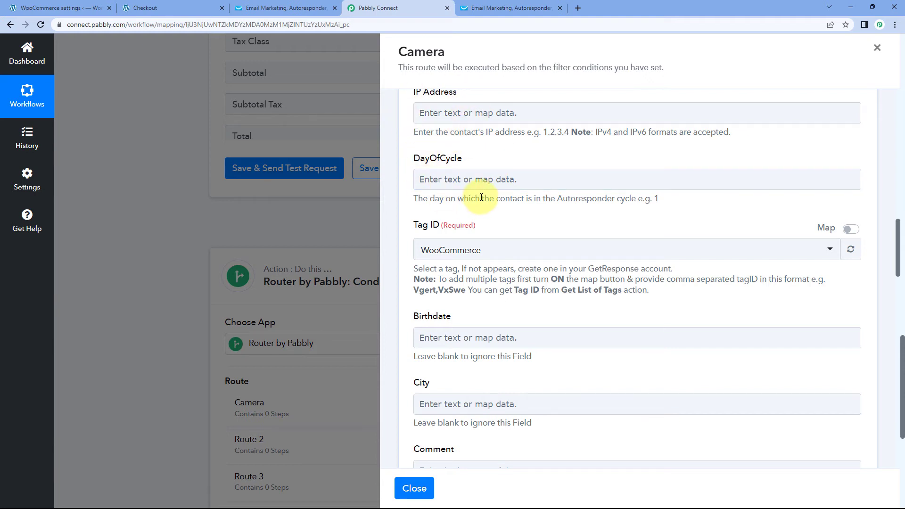
pyautogui.scroll(-1, 471, 193)
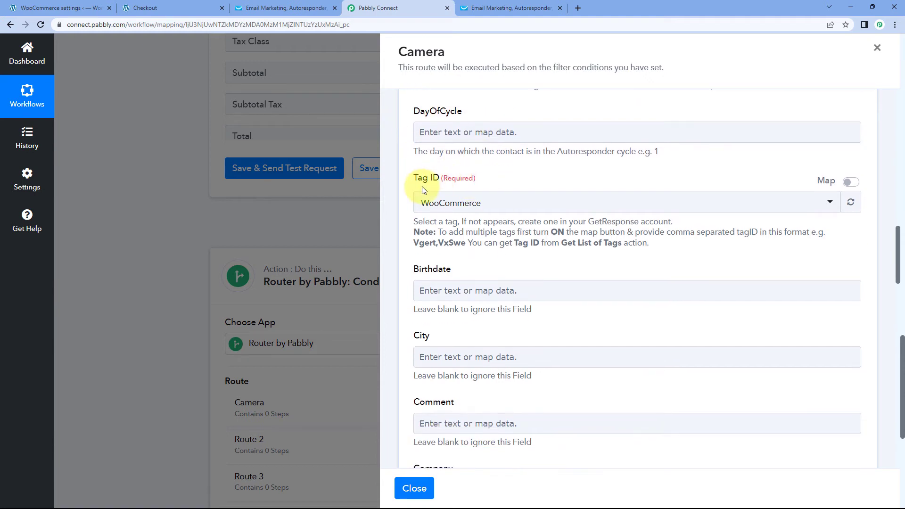
pyautogui.click(500, 208)
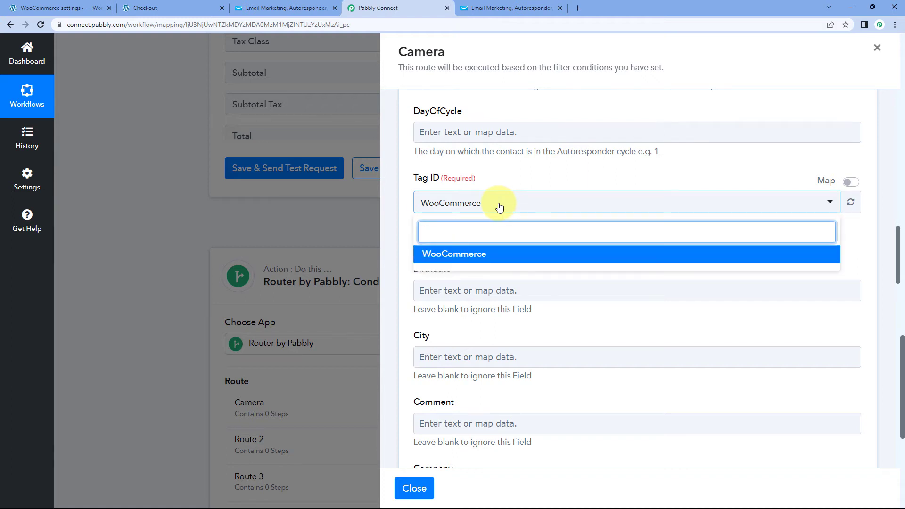
pyautogui.click(495, 256)
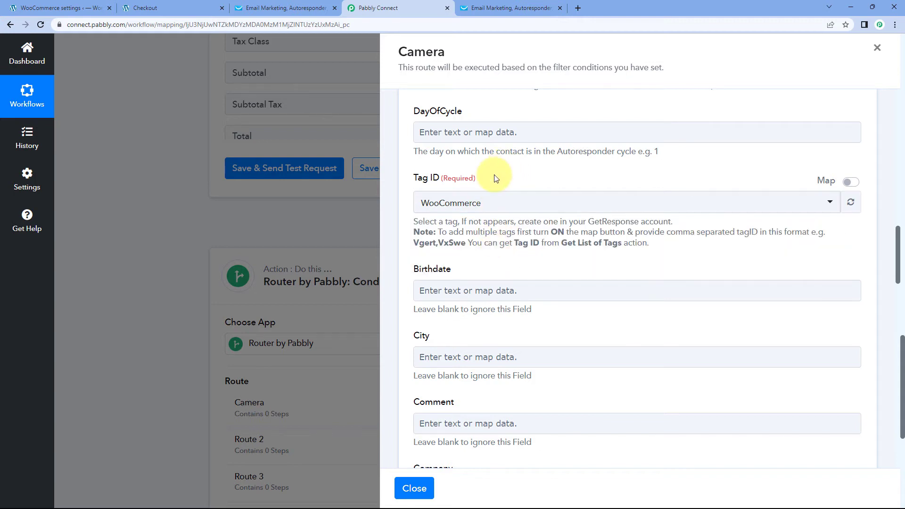
# Step: Check the order on the Checkout page and map the contact's City field to the WooCommerce Billing City
pyautogui.scroll(-3, 495, 178)
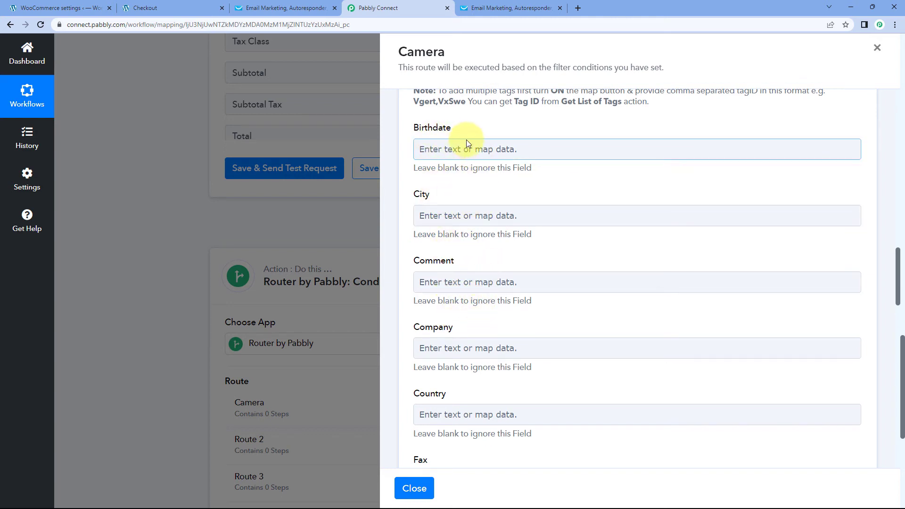
pyautogui.click(210, 8)
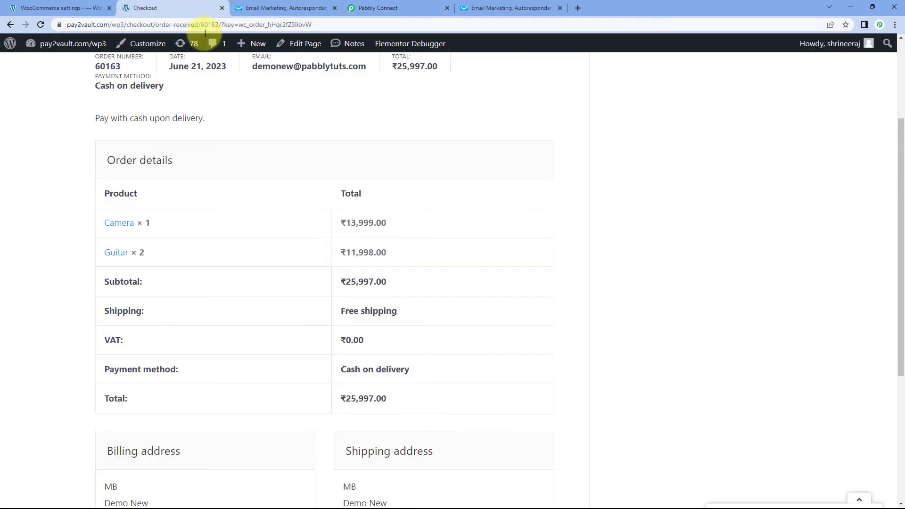
pyautogui.click(371, 9)
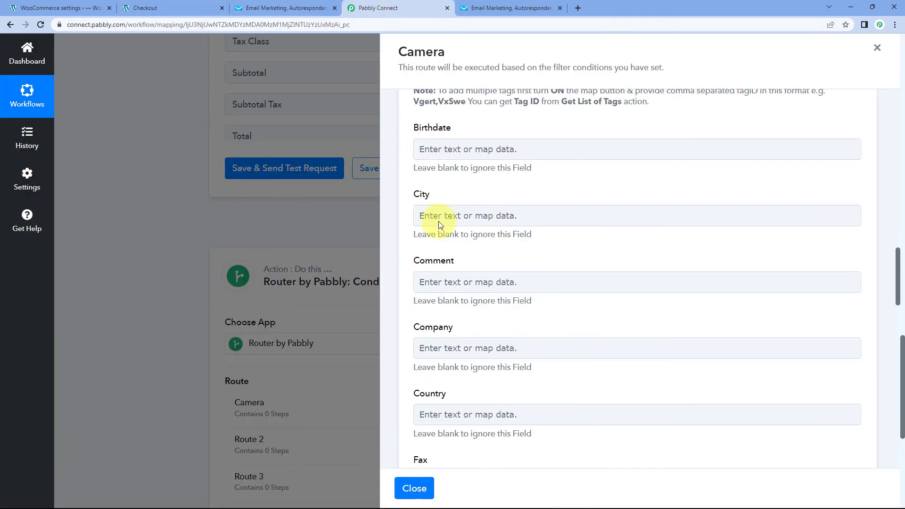
pyautogui.click(451, 214)
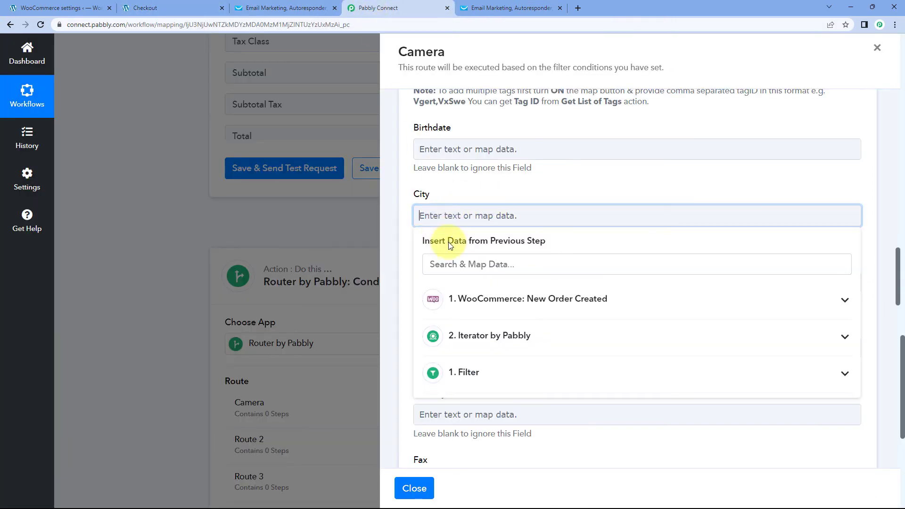
pyautogui.click(485, 295)
pyautogui.scroll(-10, 495, 301)
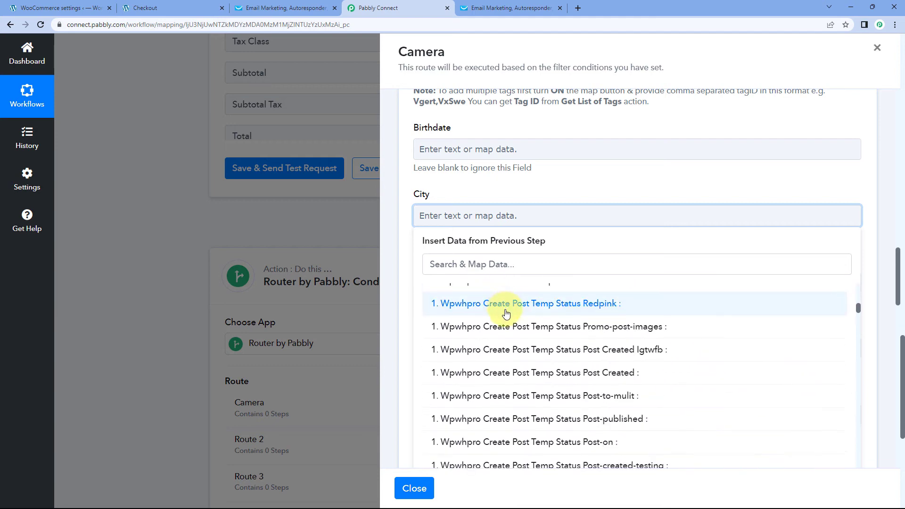
pyautogui.scroll(-15, 514, 320)
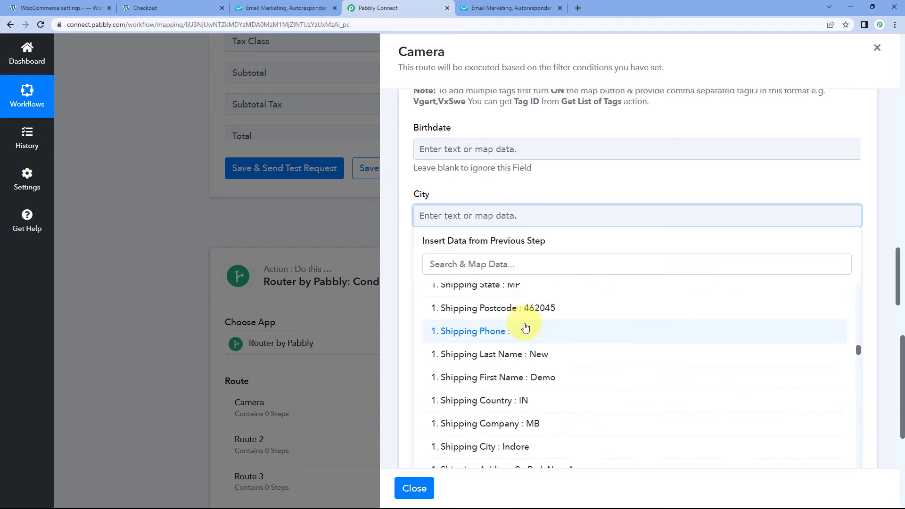
pyautogui.scroll(-12, 525, 327)
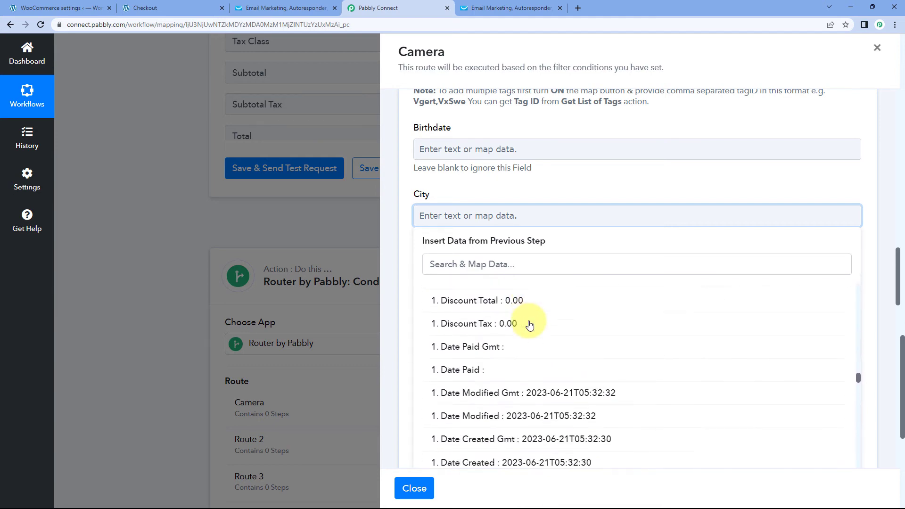
pyautogui.scroll(-6, 529, 325)
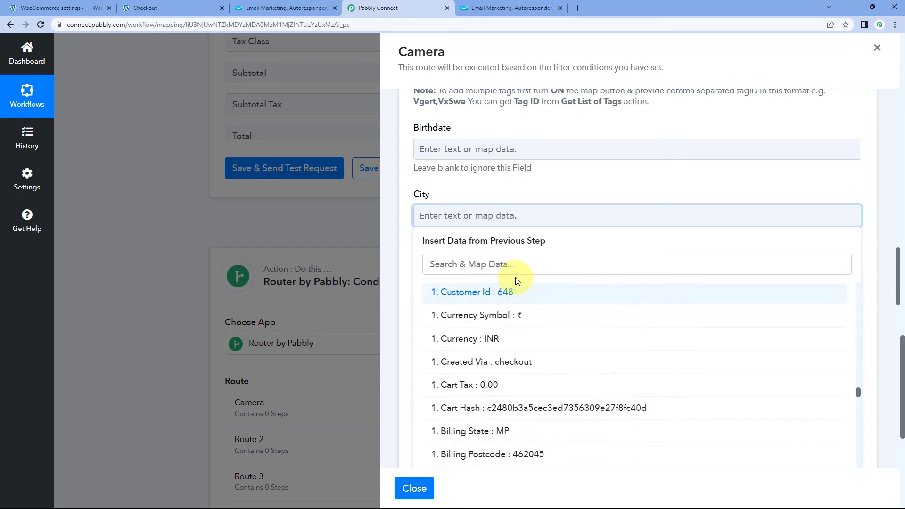
pyautogui.click(507, 259)
pyautogui.write('Ci')
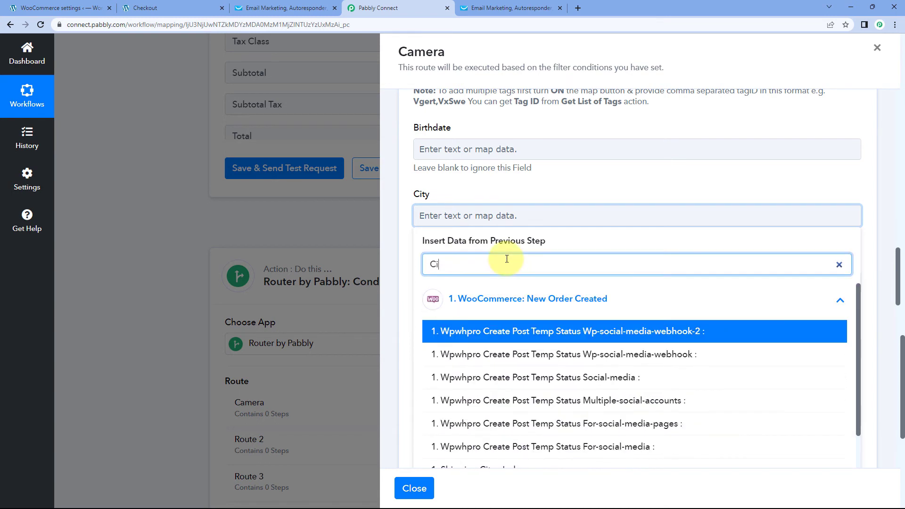
pyautogui.write('ty')
pyautogui.click(514, 360)
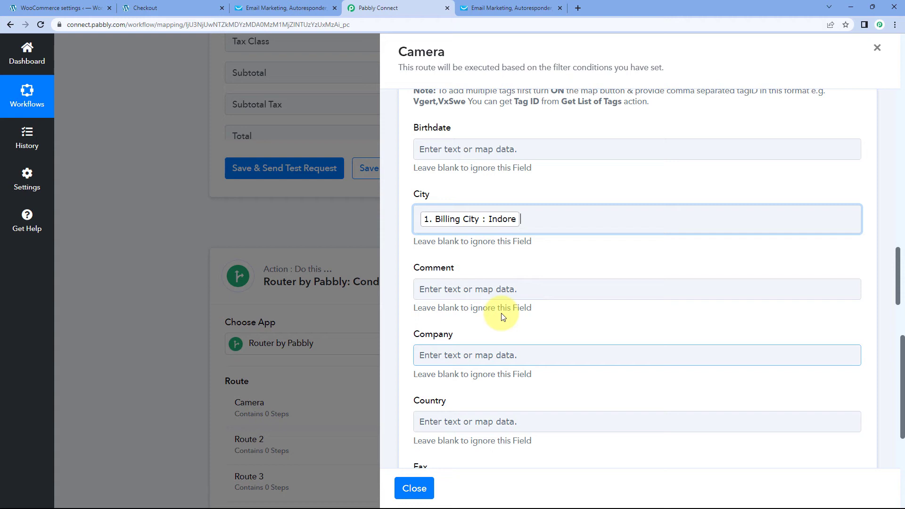
pyautogui.click(522, 200)
# Step: Map the contact's Company field to the Billing Company from the WooCommerce New Order Created data
pyautogui.scroll(-3, 509, 202)
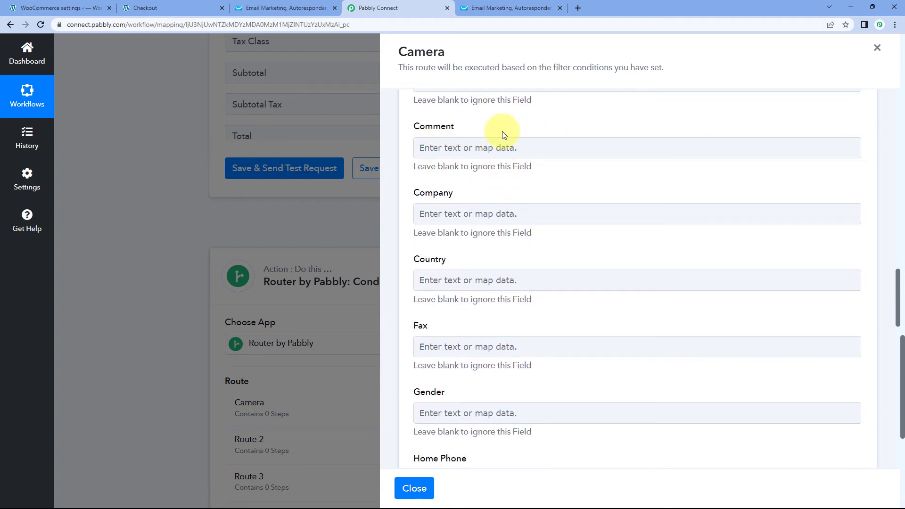
pyautogui.click(470, 214)
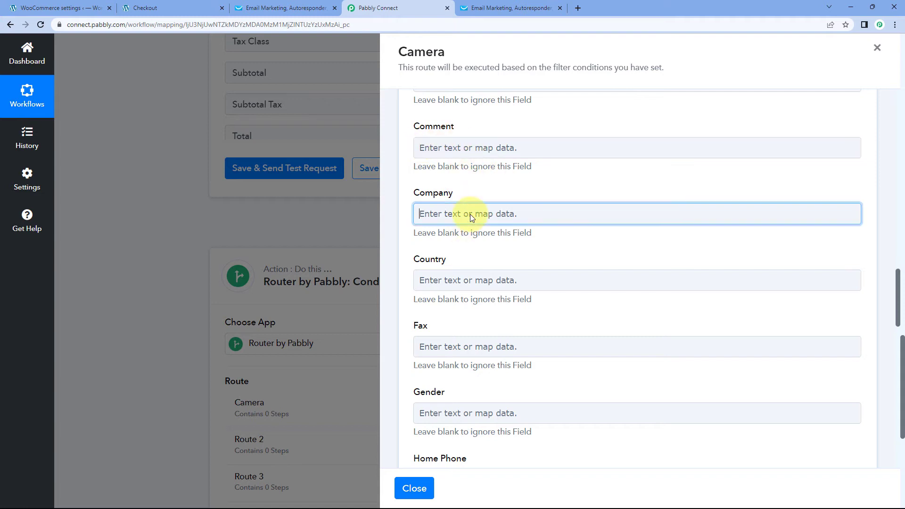
pyautogui.click(496, 288)
pyautogui.click(511, 261)
pyautogui.write('Com')
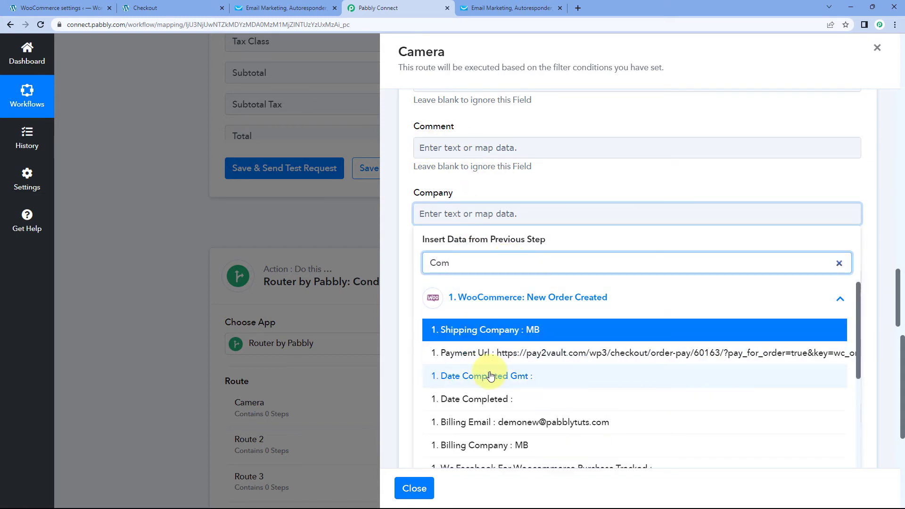
pyautogui.scroll(-1, 494, 400)
pyautogui.click(495, 400)
pyautogui.click(495, 185)
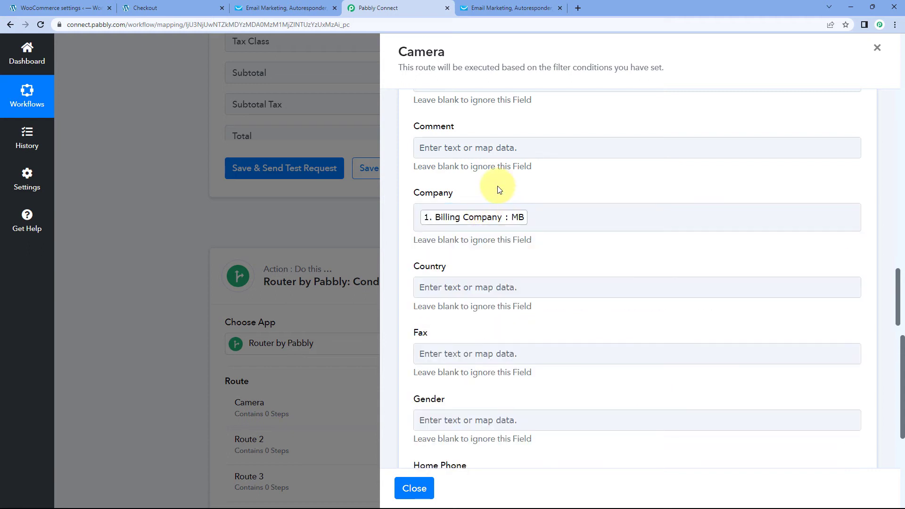
# Step: Map the contact's Country field to the Billing Country from the WooCommerce New Order Created data
pyautogui.scroll(-2, 495, 185)
pyautogui.click(470, 193)
pyautogui.click(449, 277)
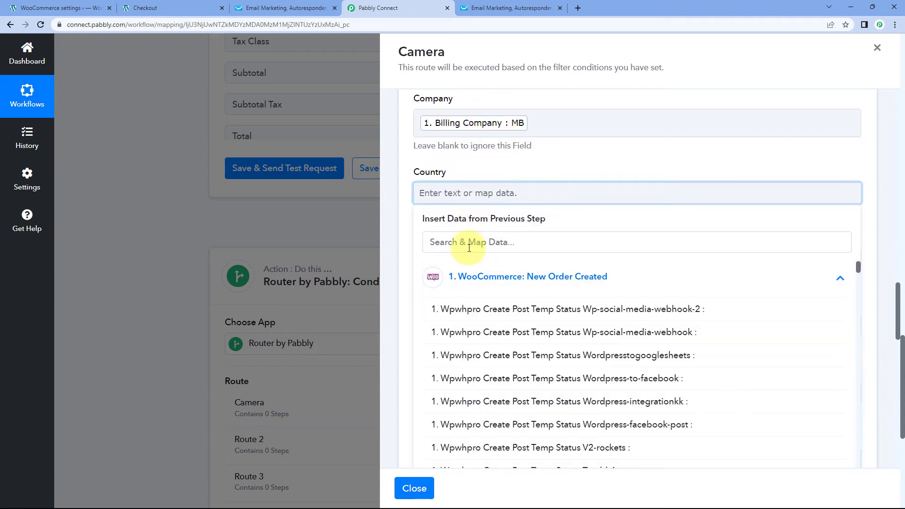
pyautogui.click(469, 242)
pyautogui.write('un')
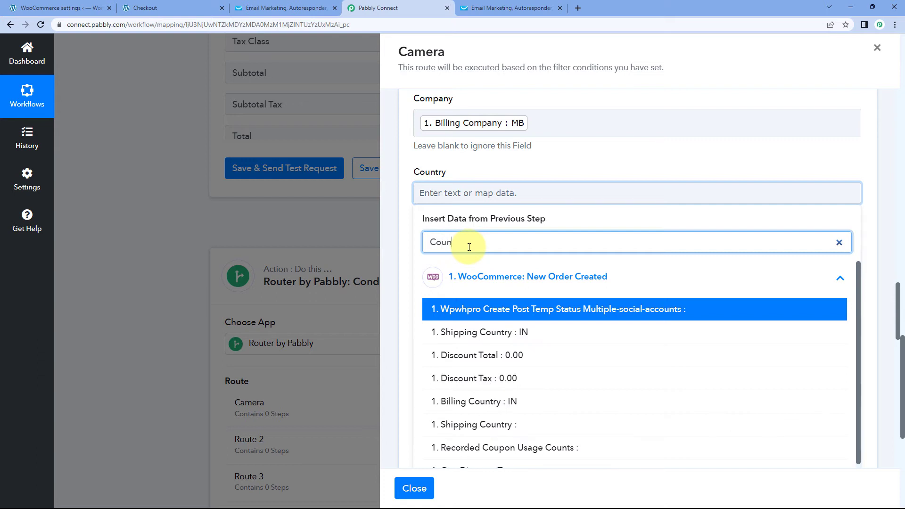
pyautogui.click(490, 402)
pyautogui.click(553, 172)
# Step: Map the contact's Mobile Phone field to the WooCommerce Billing Phone, leaving Fax, Gender, Home Phone and Http Referer empty
pyautogui.scroll(-1, 501, 223)
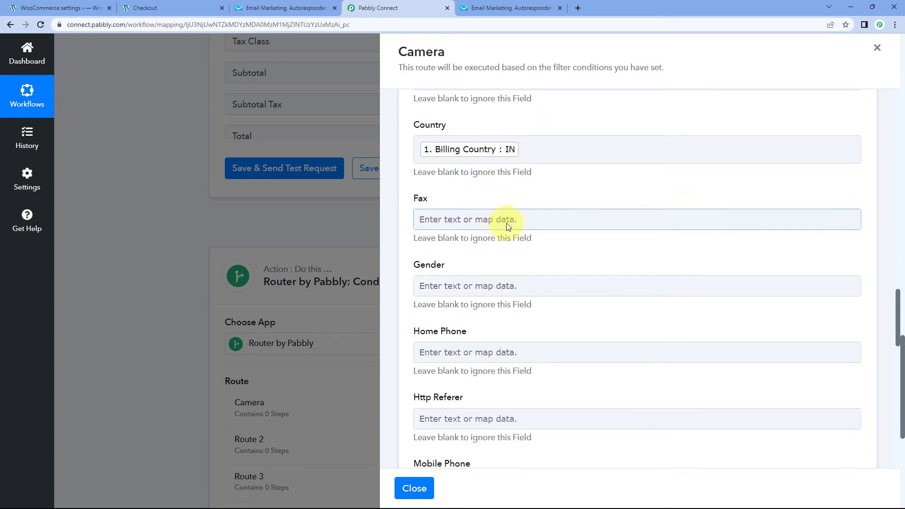
pyautogui.scroll(-3, 486, 208)
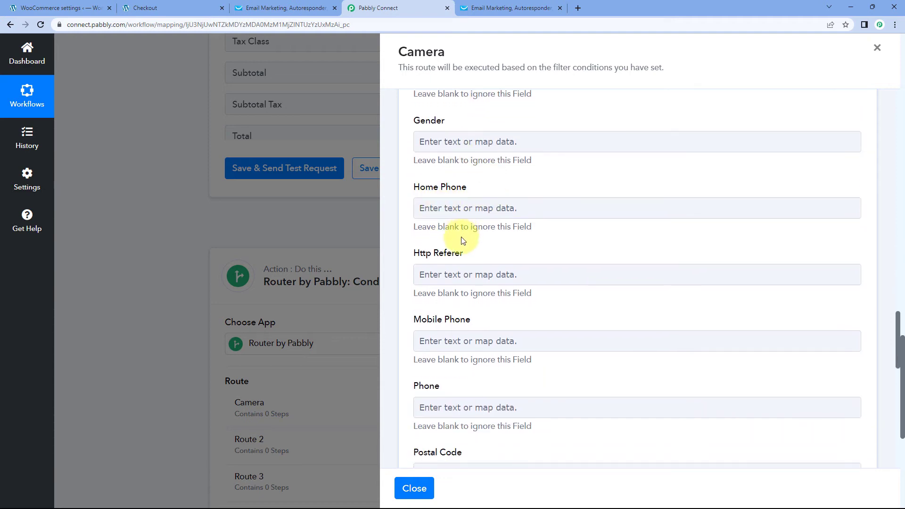
pyautogui.scroll(-3, 459, 222)
pyautogui.click(464, 202)
pyautogui.click(474, 284)
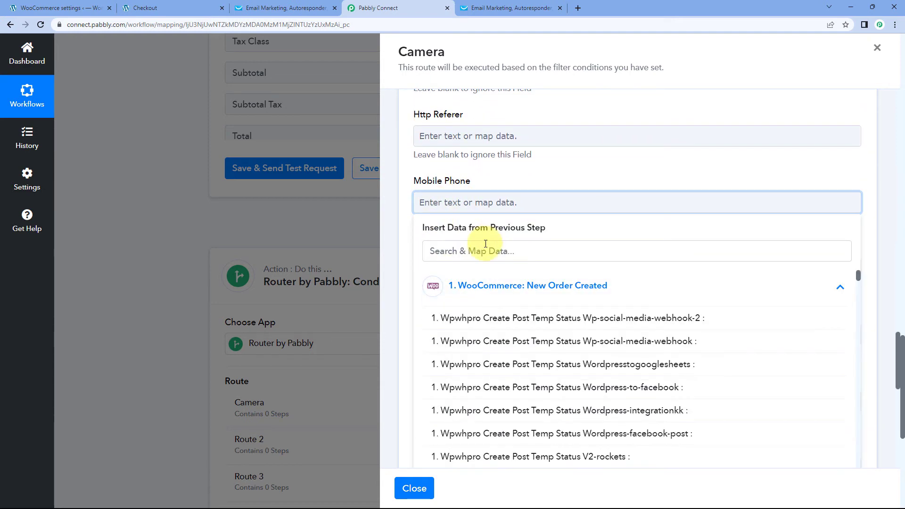
pyautogui.click(486, 252)
pyautogui.write('Pho')
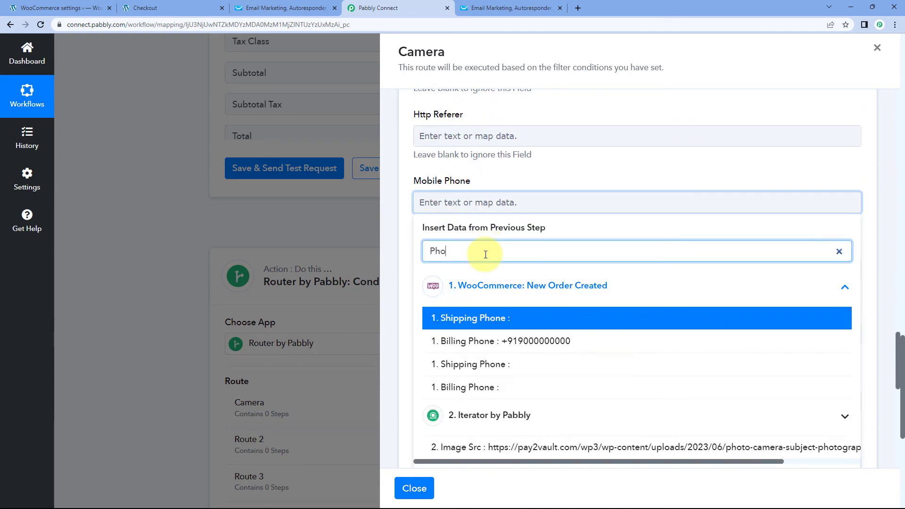
pyautogui.click(477, 341)
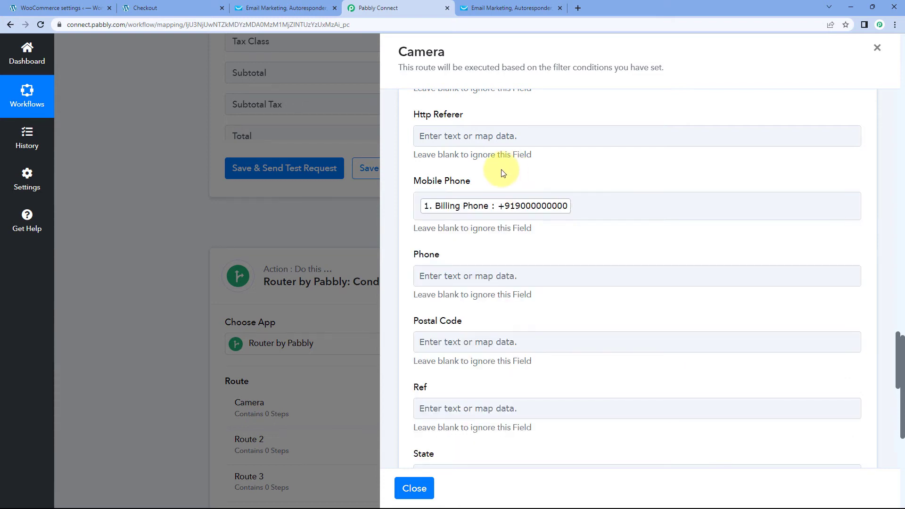
# Step: Review the mapped Create Contact fields of the Camera route against the order on the Checkout page
pyautogui.scroll(20, 519, 184)
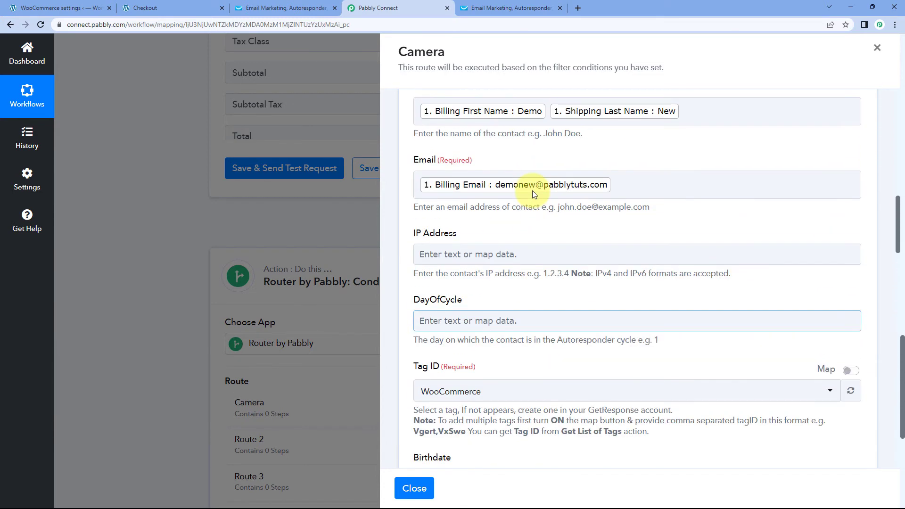
pyautogui.scroll(5, 532, 191)
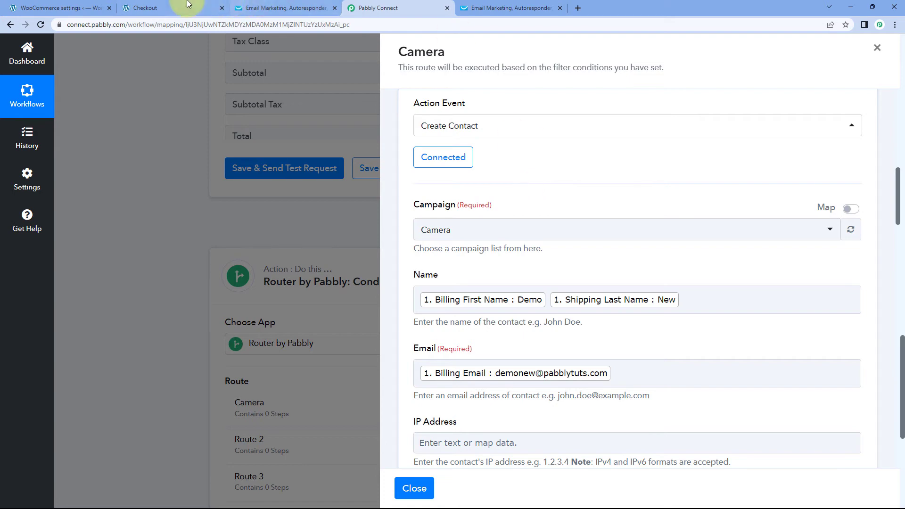
pyautogui.click(187, 6)
pyautogui.click(361, 7)
pyautogui.scroll(-4, 500, 197)
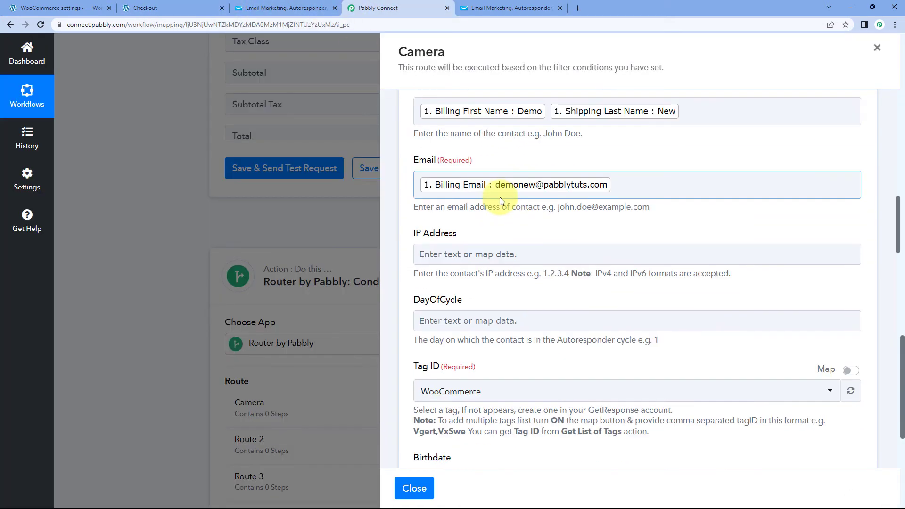
# Step: Save the Camera route's Create Contact action and send a test request, leaving Phone, Postal Code, Ref, State, Street, Url and Work Phone empty
pyautogui.scroll(-15, 500, 197)
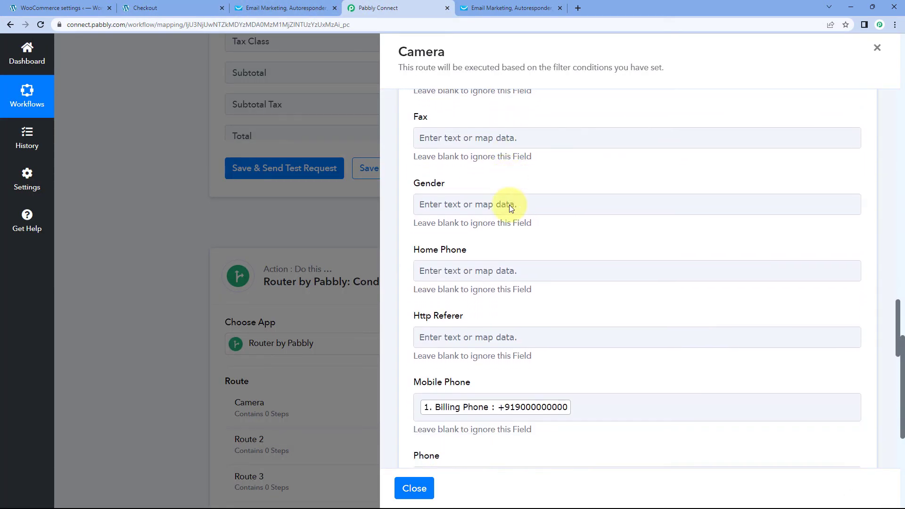
pyautogui.scroll(-7, 509, 205)
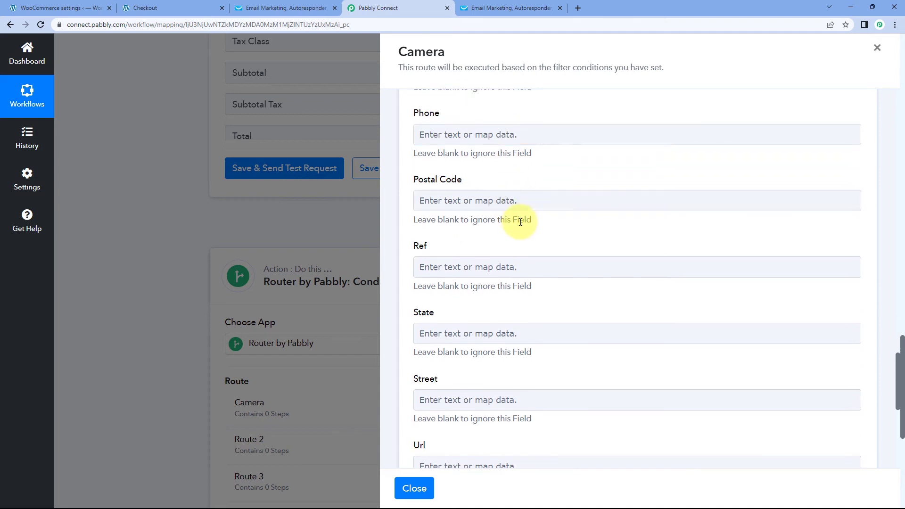
pyautogui.scroll(-1, 521, 222)
pyautogui.scroll(-2, 528, 210)
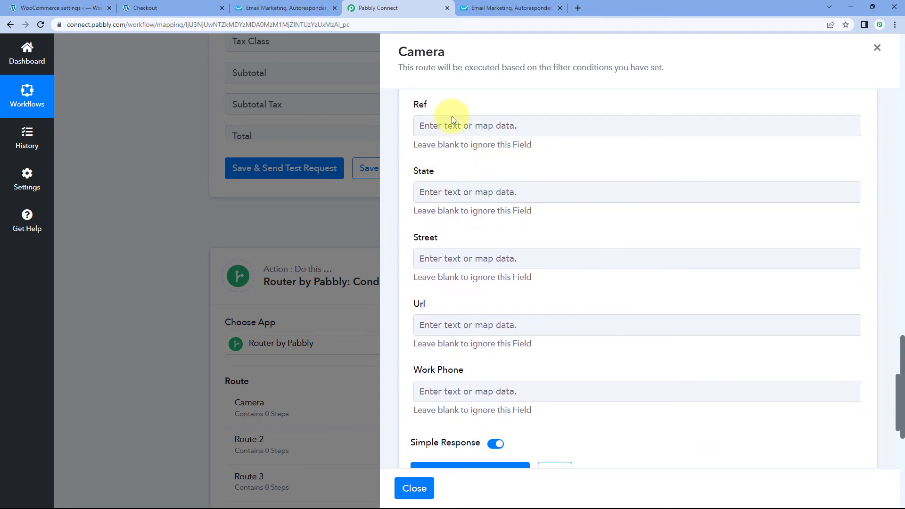
pyautogui.scroll(3, 509, 172)
pyautogui.scroll(-3, 476, 175)
pyautogui.scroll(-5, 575, 177)
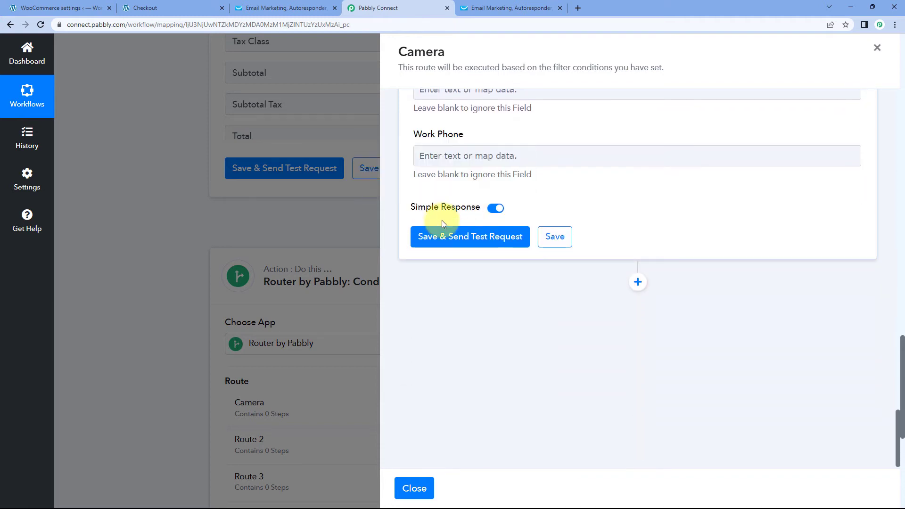
pyautogui.click(488, 225)
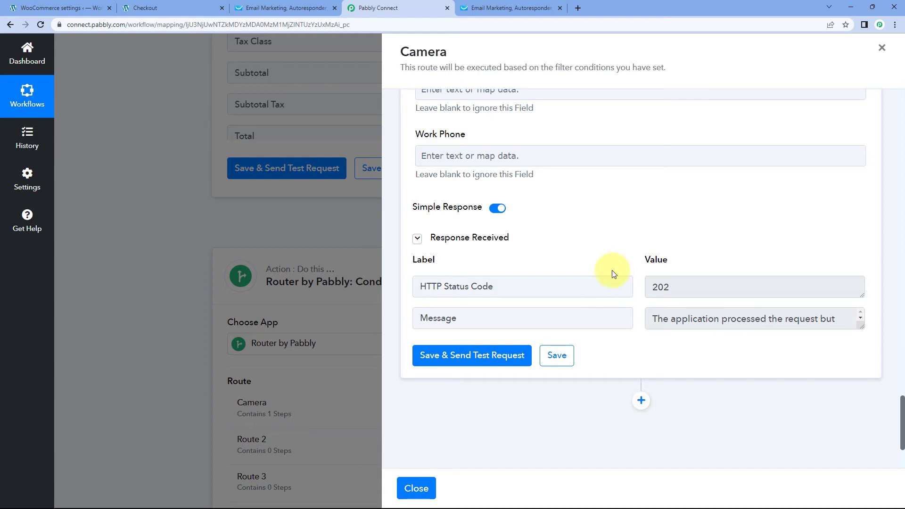
# Step: Review the Create Contact response and mapped fields of the Camera route against the order details on the Checkout page
pyautogui.scroll(15, 600, 267)
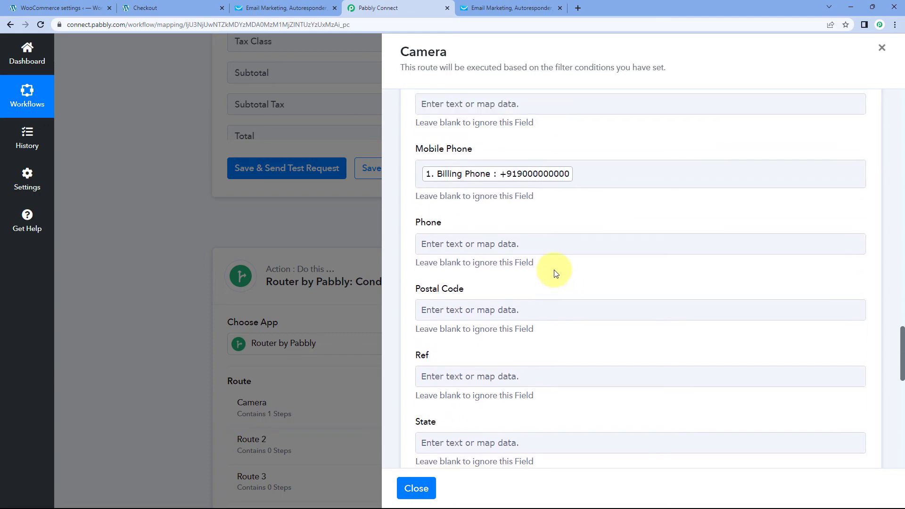
pyautogui.scroll(10, 520, 261)
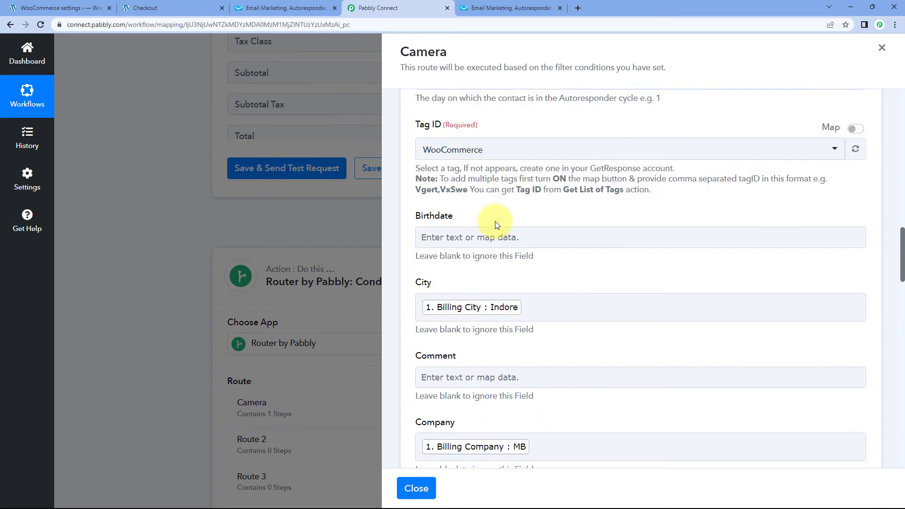
pyautogui.scroll(6, 485, 224)
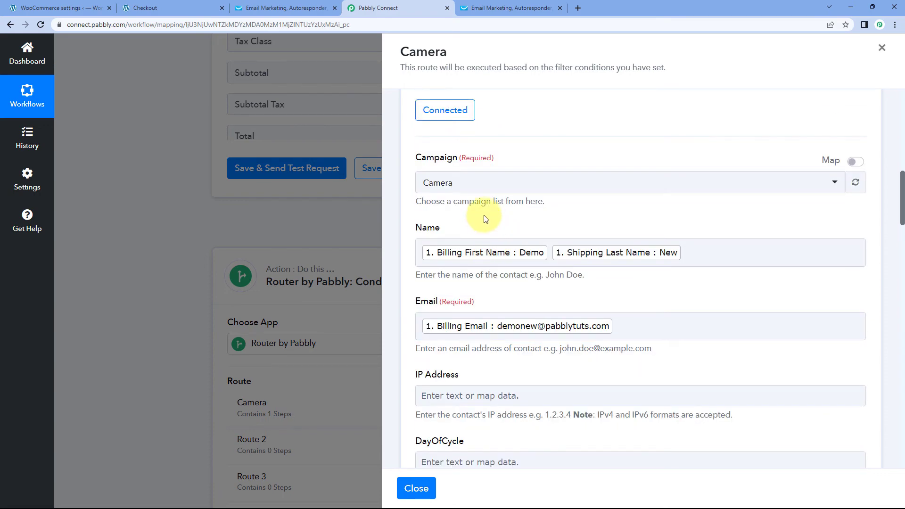
pyautogui.click(184, 8)
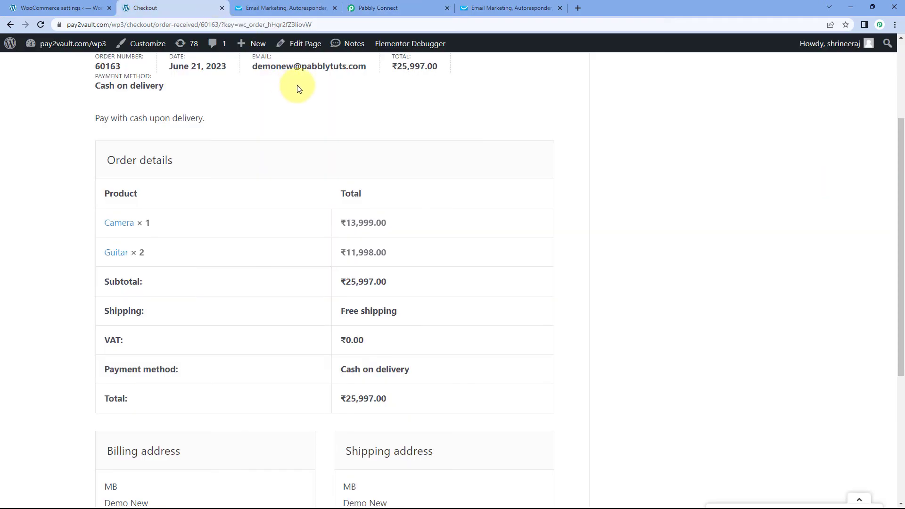
pyautogui.click(377, 8)
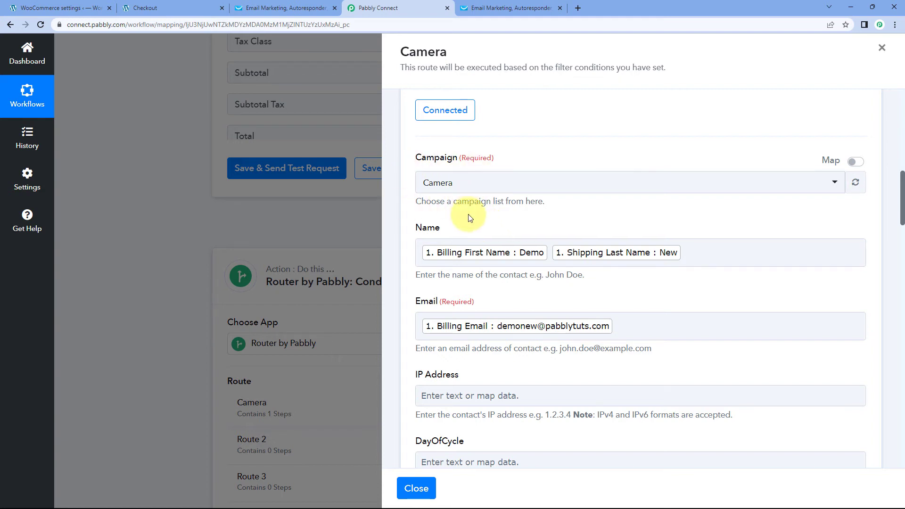
# Step: Switch to GetResponse, open the Camera list and its contact's details, and compare them with the Checkout order
pyautogui.click(293, 7)
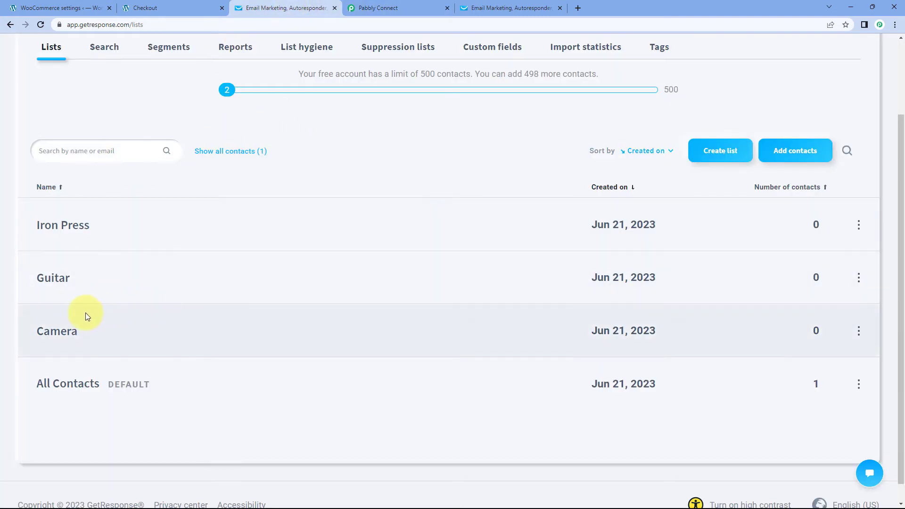
pyautogui.click(67, 336)
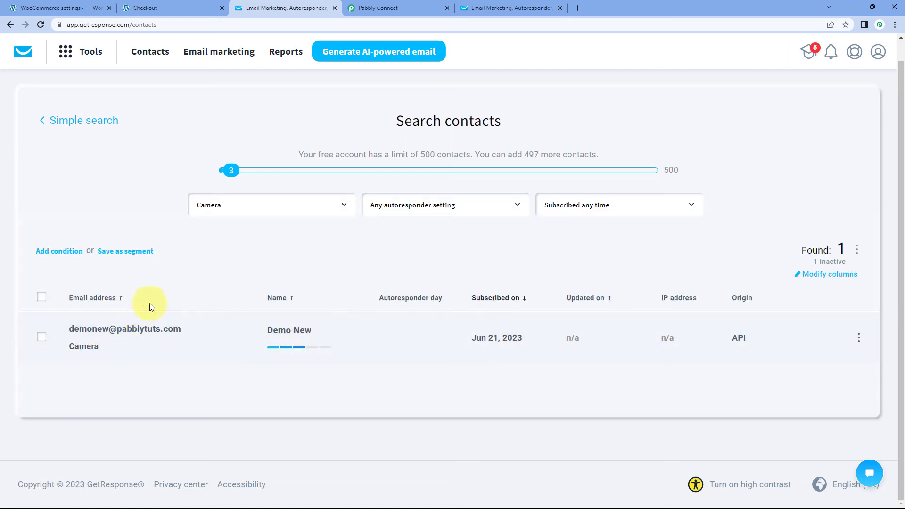
pyautogui.click(272, 336)
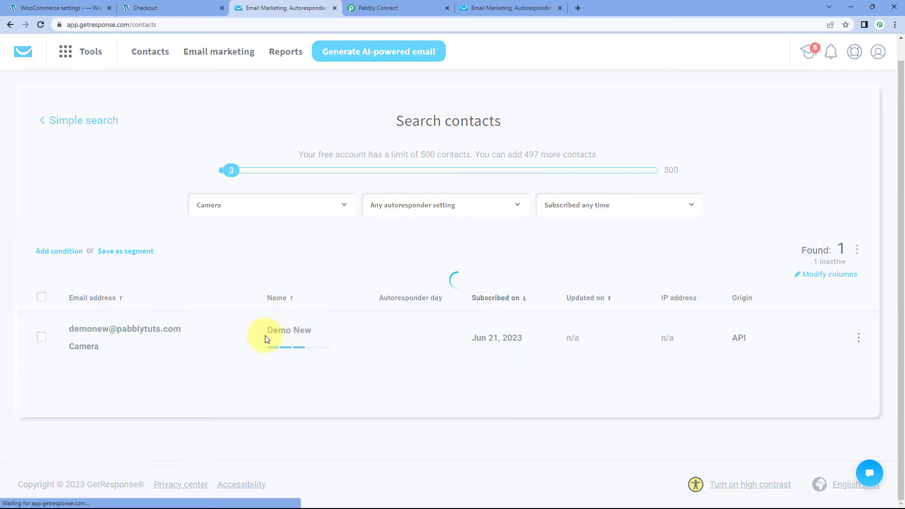
pyautogui.click(198, 7)
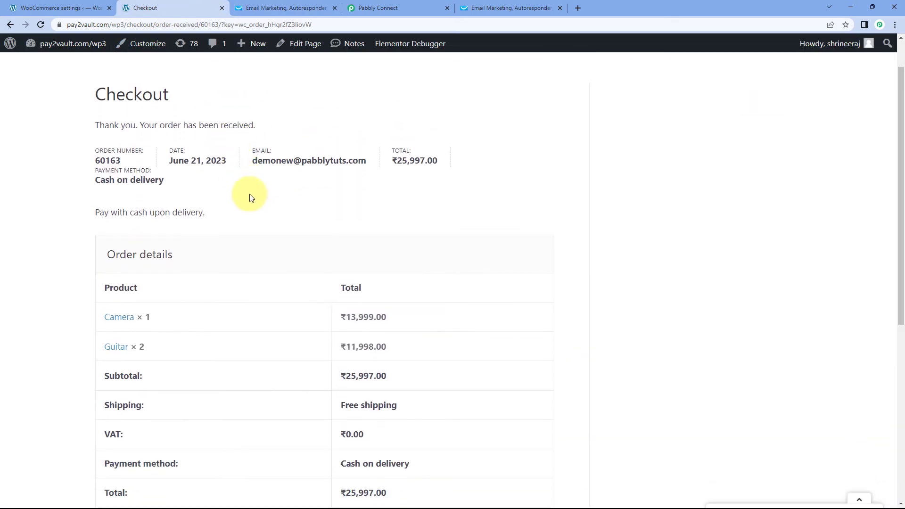
pyautogui.click(245, 8)
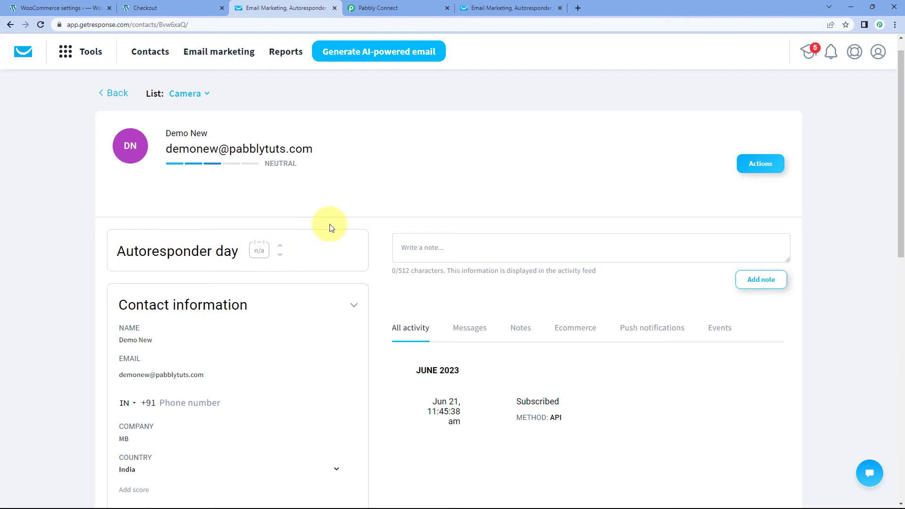
# Step: Examine the contact's name, email, company, country, custom fields and tags in GetResponse
pyautogui.scroll(-2, 330, 226)
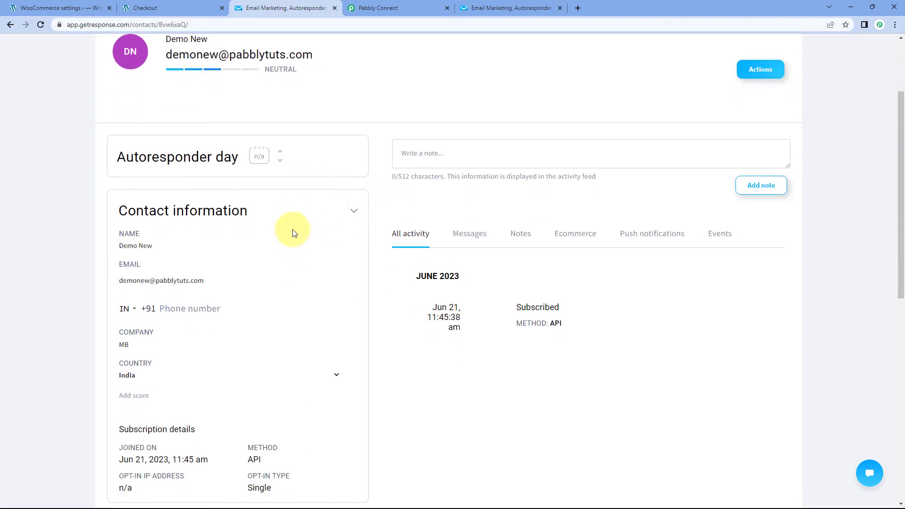
pyautogui.click(156, 246)
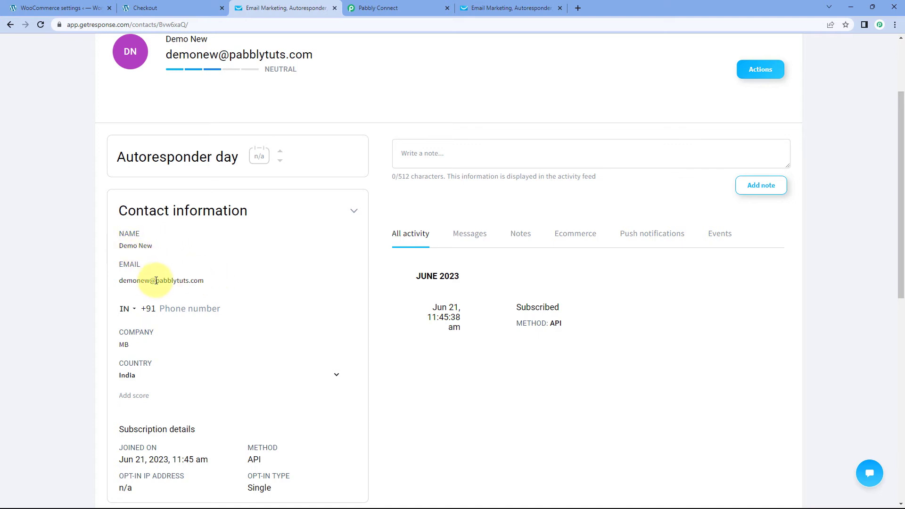
pyautogui.scroll(-3, 178, 250)
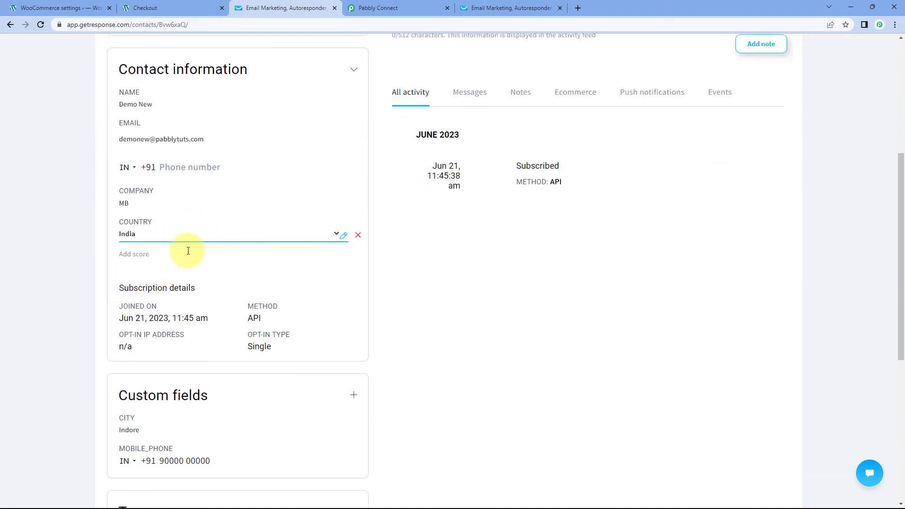
pyautogui.scroll(-3, 189, 254)
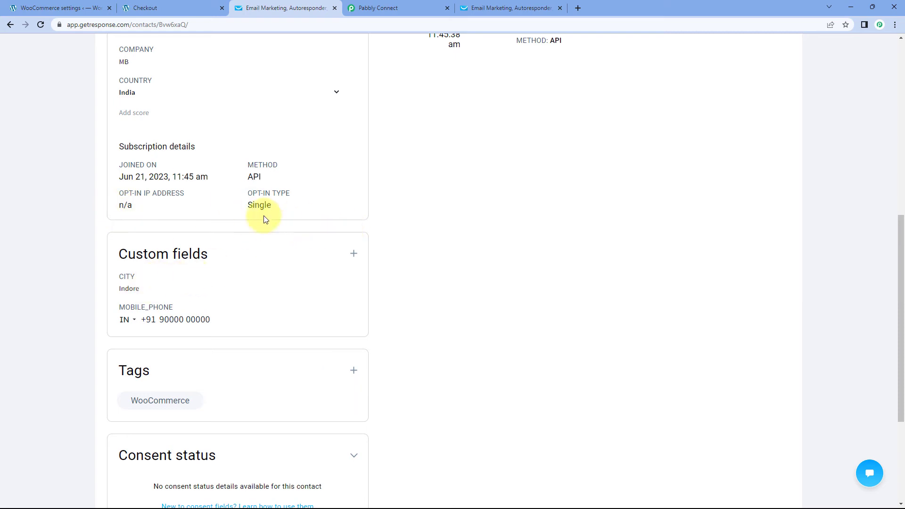
pyautogui.scroll(5, 397, 220)
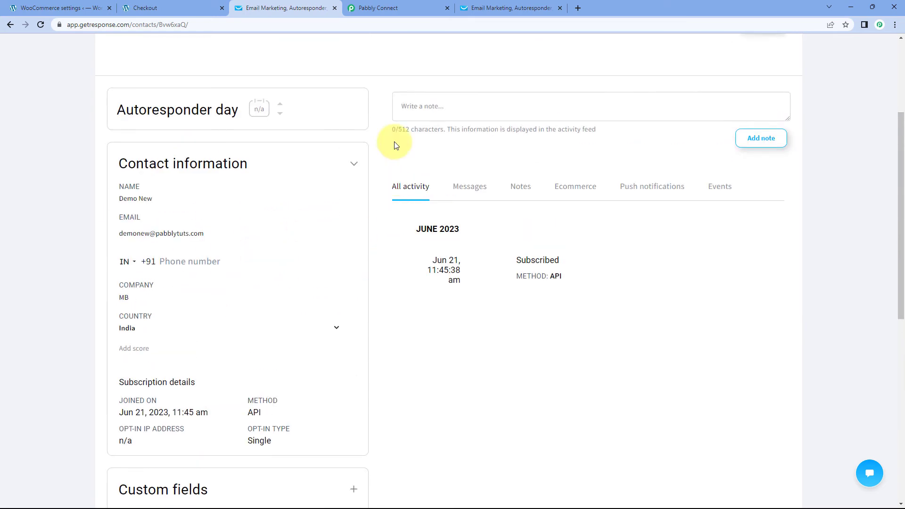
# Step: Switch back to Pabbly Connect and collapse the Create Contact and Filter steps of the Camera route
pyautogui.click(395, 8)
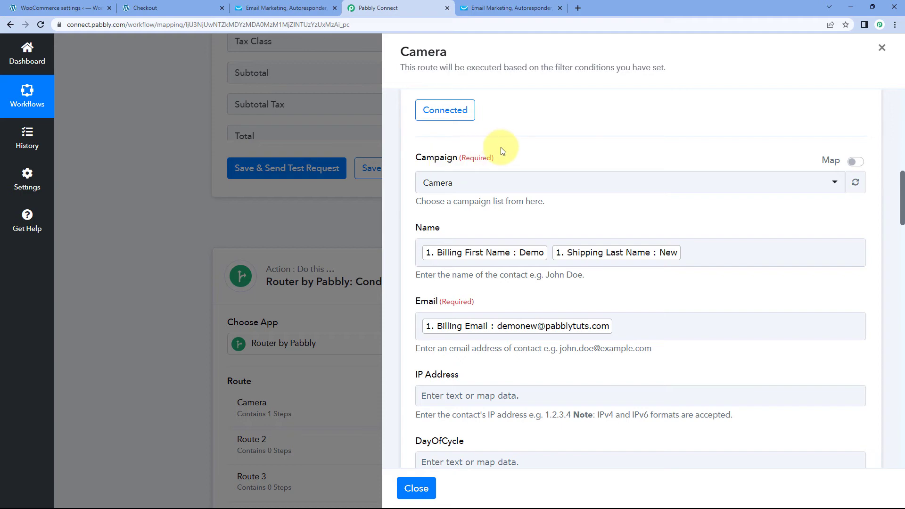
pyautogui.scroll(1, 606, 168)
pyautogui.scroll(5, 606, 167)
pyautogui.scroll(4, 701, 224)
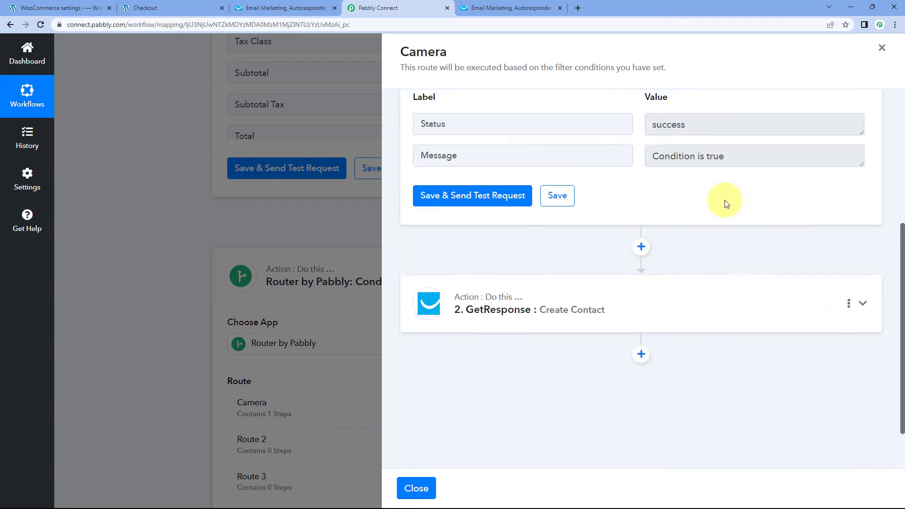
pyautogui.scroll(1, 684, 221)
pyautogui.click(631, 145)
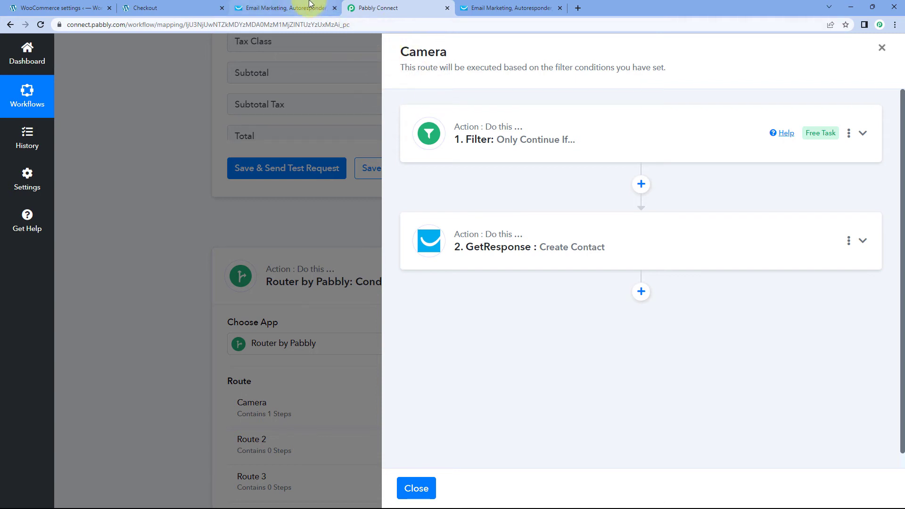
# Step: Check the ordered products on the Checkout page, and close the Camera route's settings in Pabbly Connect
pyautogui.click(175, 8)
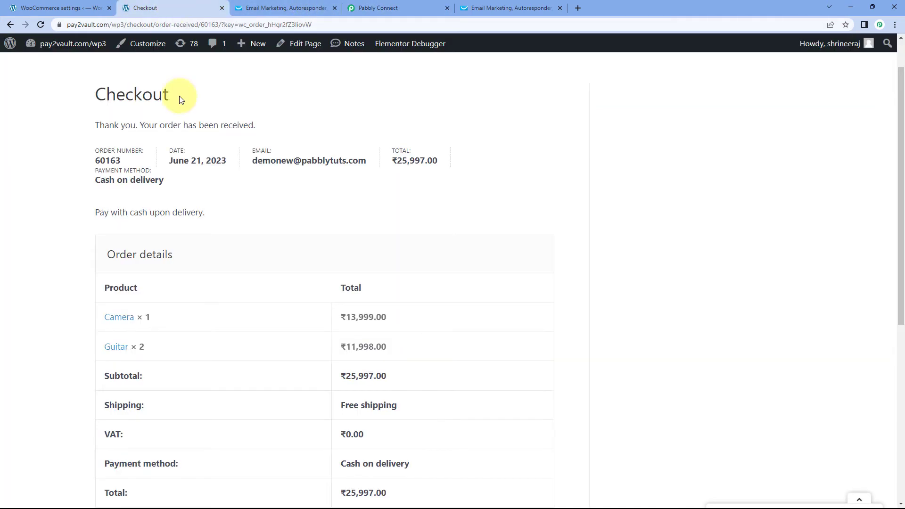
pyautogui.scroll(-2, 243, 214)
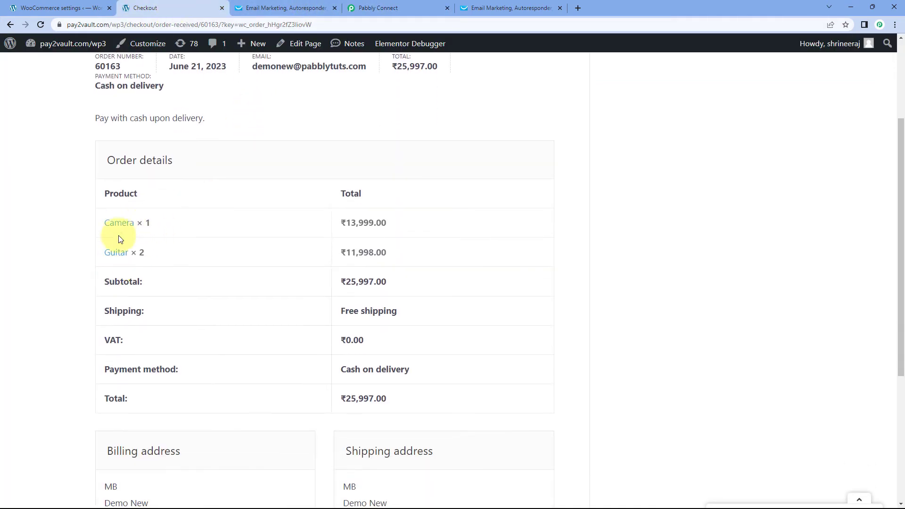
pyautogui.click(372, 7)
pyautogui.click(415, 488)
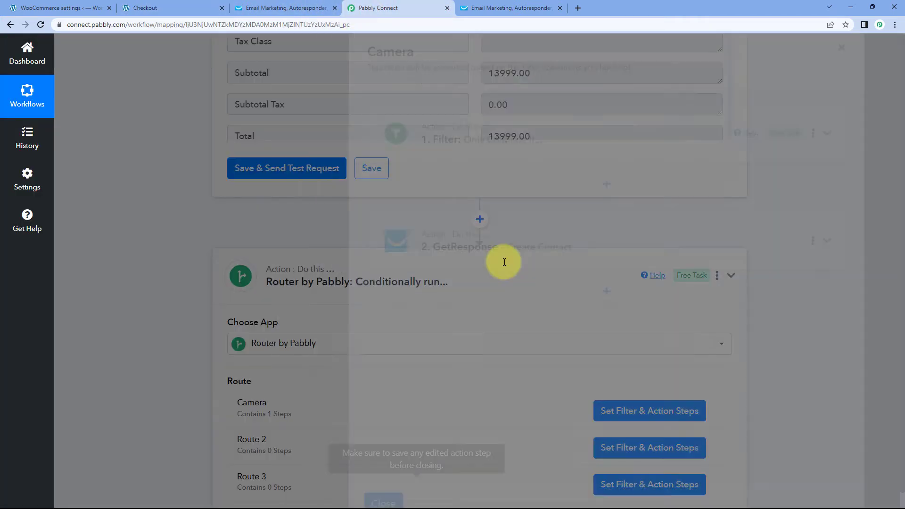
pyautogui.scroll(-2, 456, 277)
pyautogui.scroll(-2, 359, 273)
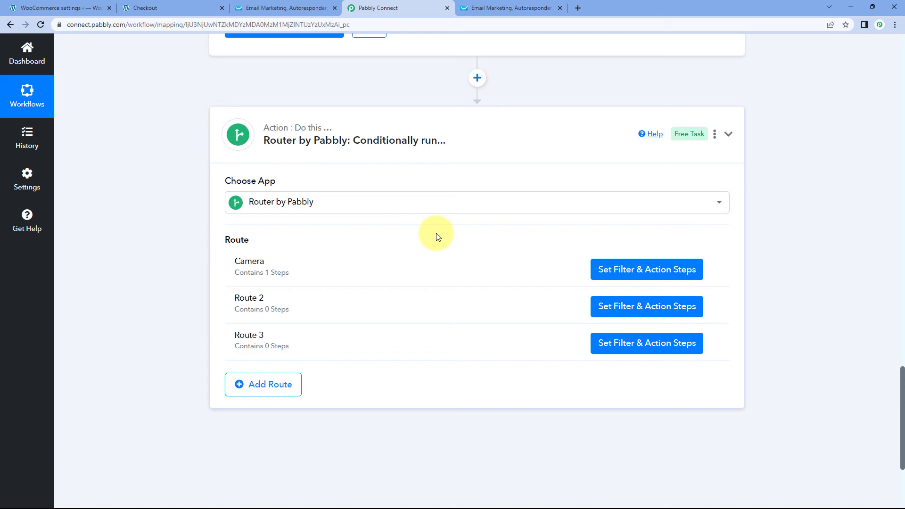
# Step: Switch to GetResponse and go back from the contact's details through the Camera contact search to the simple search
pyautogui.click(211, 3)
pyautogui.click(289, 5)
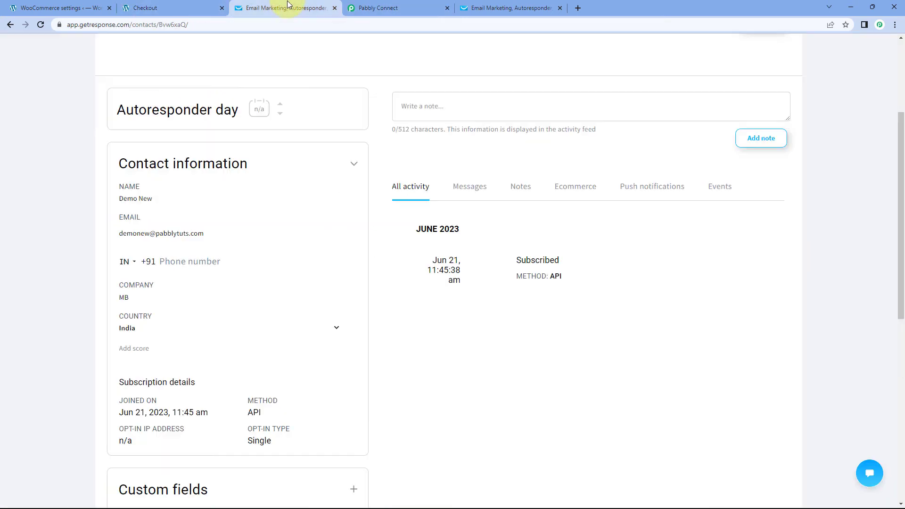
pyautogui.scroll(2, 235, 105)
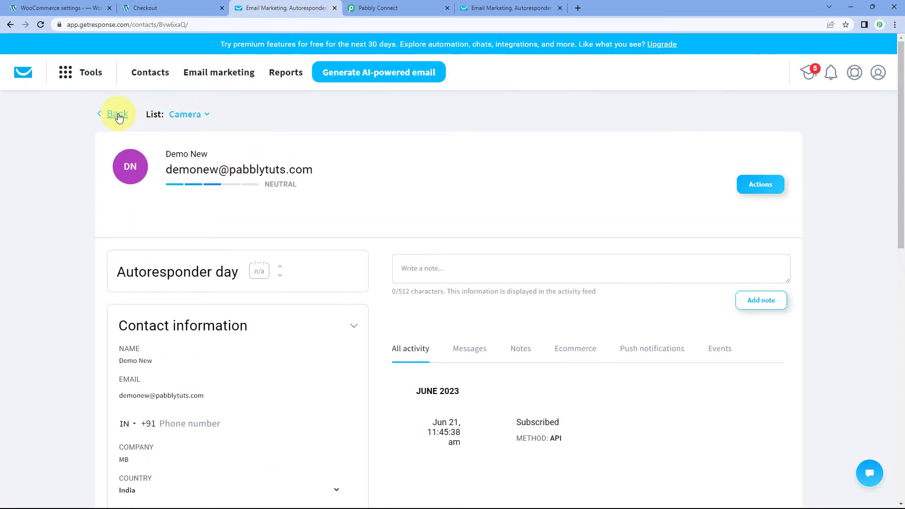
pyautogui.click(113, 114)
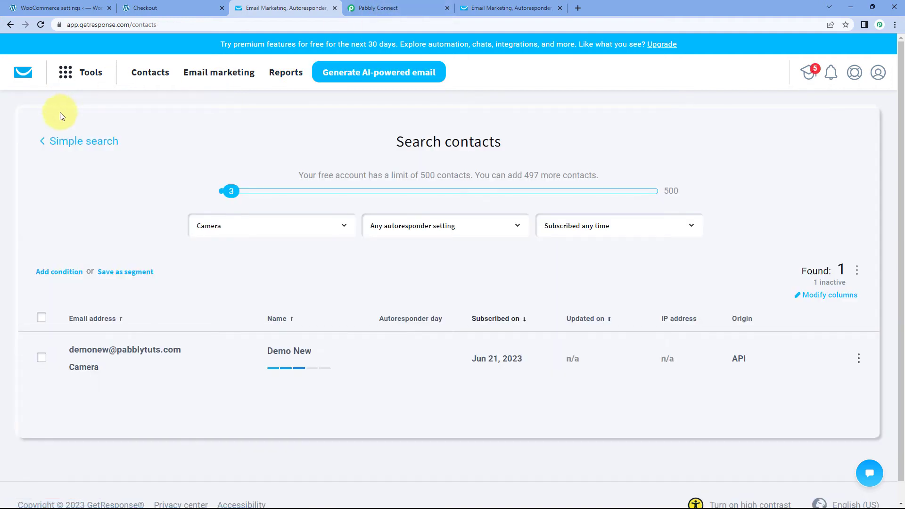
pyautogui.click(44, 139)
# Step: Switch back to Pabbly Connect and clone the Camera route in the Router by Pabbly action
pyautogui.click(406, 7)
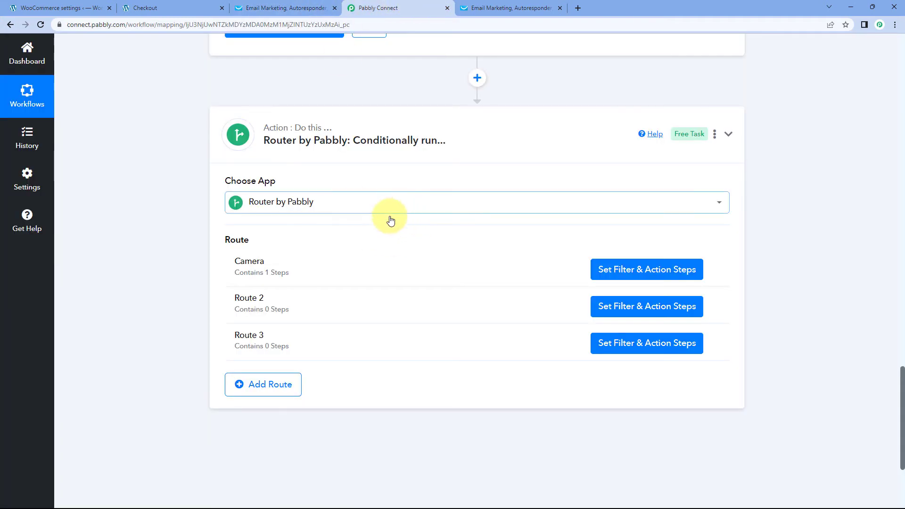
pyautogui.scroll(-2, 322, 227)
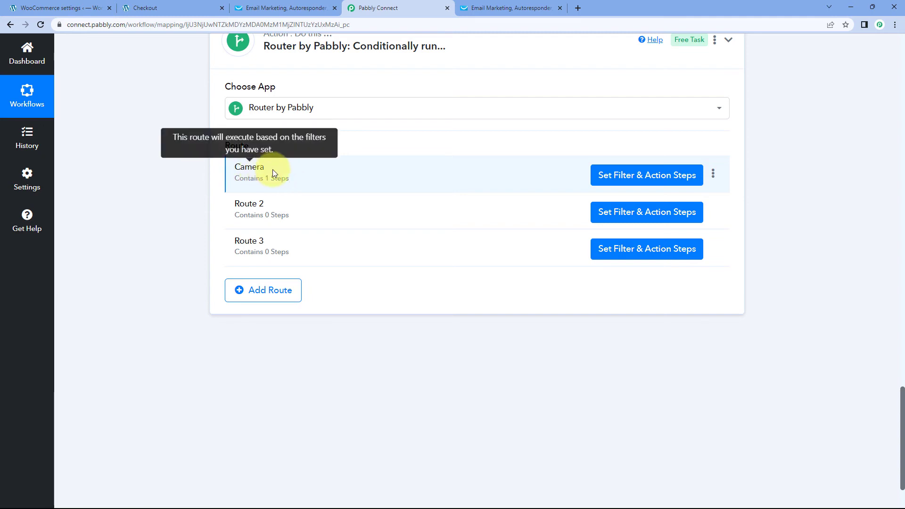
pyautogui.click(714, 174)
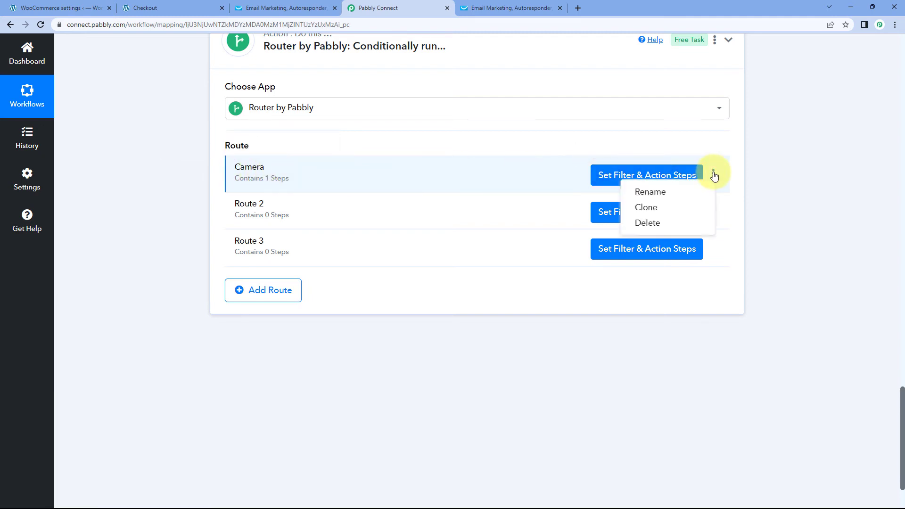
pyautogui.click(662, 208)
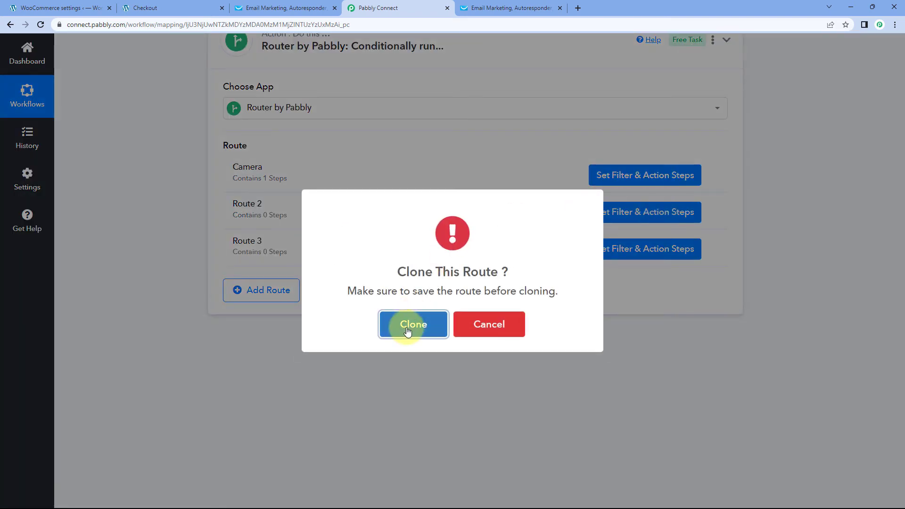
pyautogui.click(408, 332)
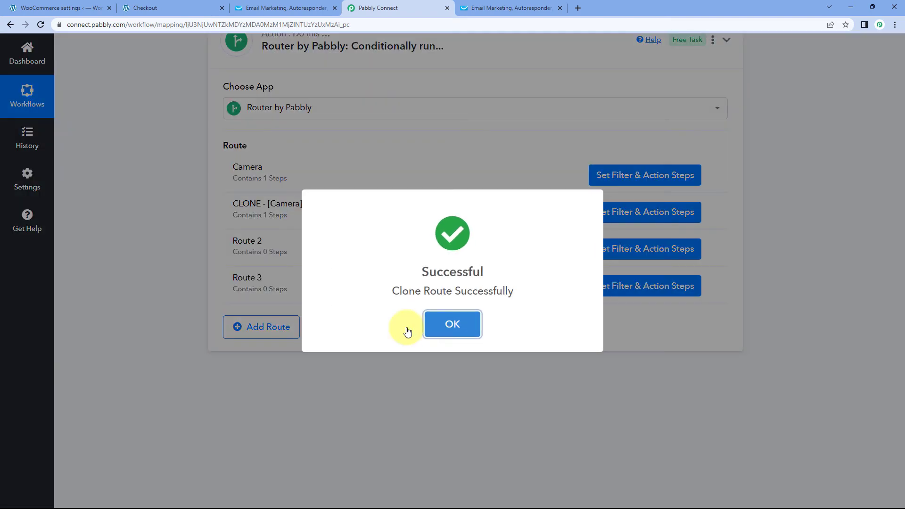
# Step: Close the clone confirmation and rename the cloned Camera route as Guitar
pyautogui.click(458, 328)
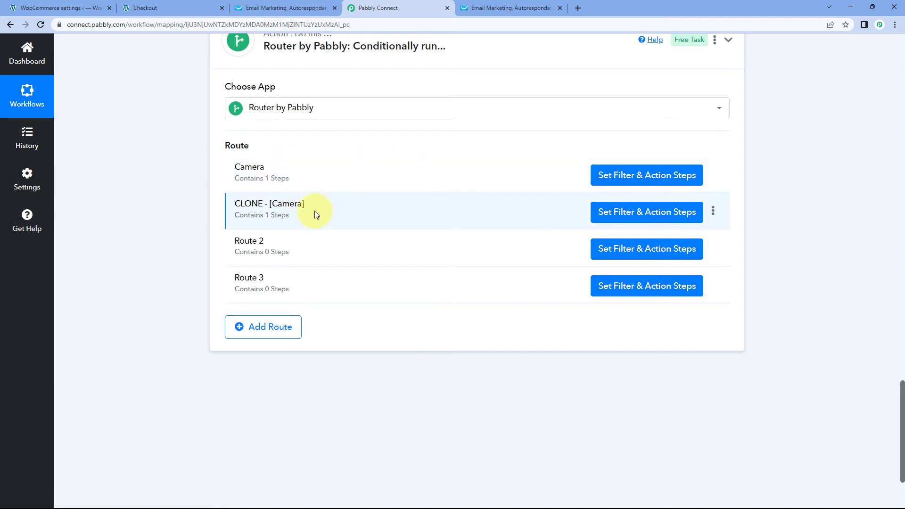
pyautogui.click(714, 215)
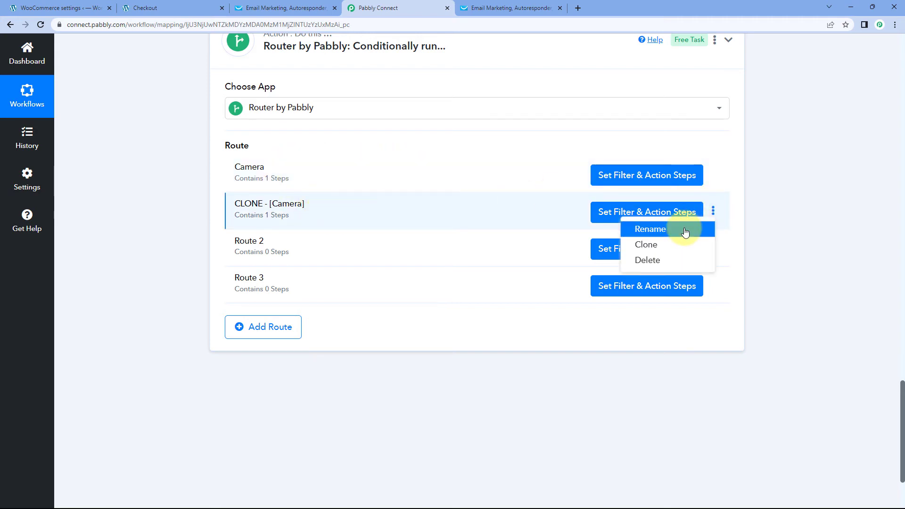
pyautogui.click(683, 229)
pyautogui.moveTo(336, 277); pyautogui.dragTo(302, 278)
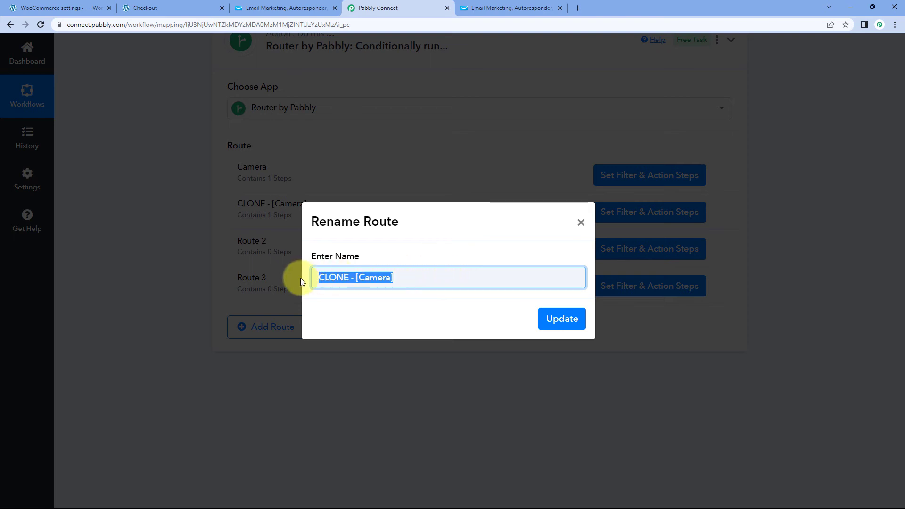
pyautogui.press('BackSpace')
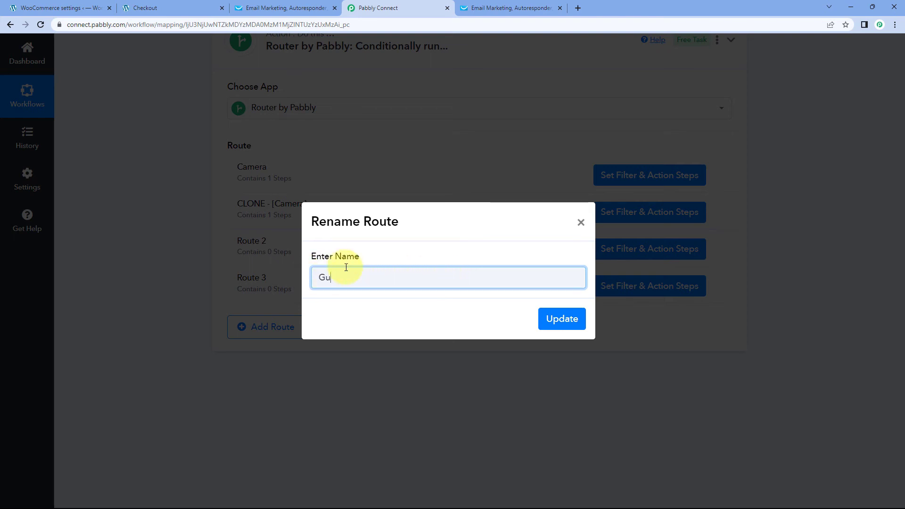
pyautogui.click(554, 318)
# Step: Check the ordered products on the Checkout page, and open the Guitar route's filter and action steps in Pabbly Connect
pyautogui.click(198, 6)
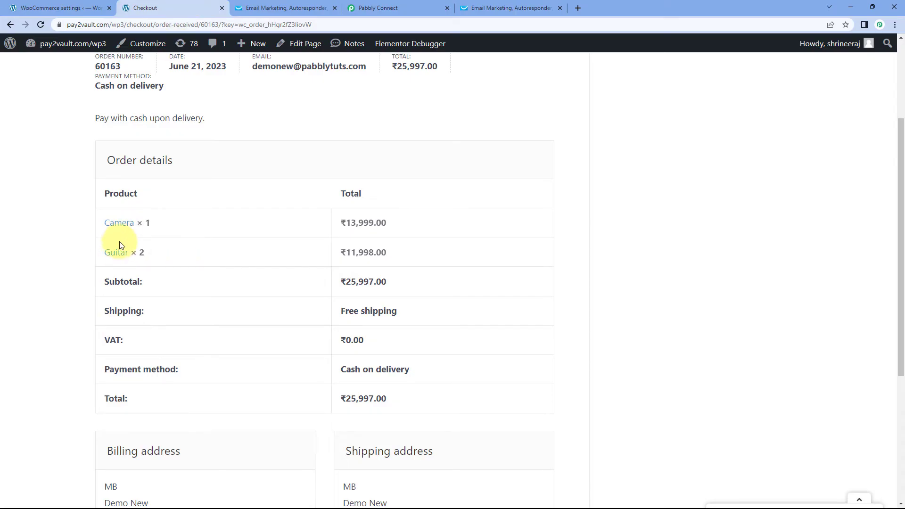
pyautogui.click(368, 6)
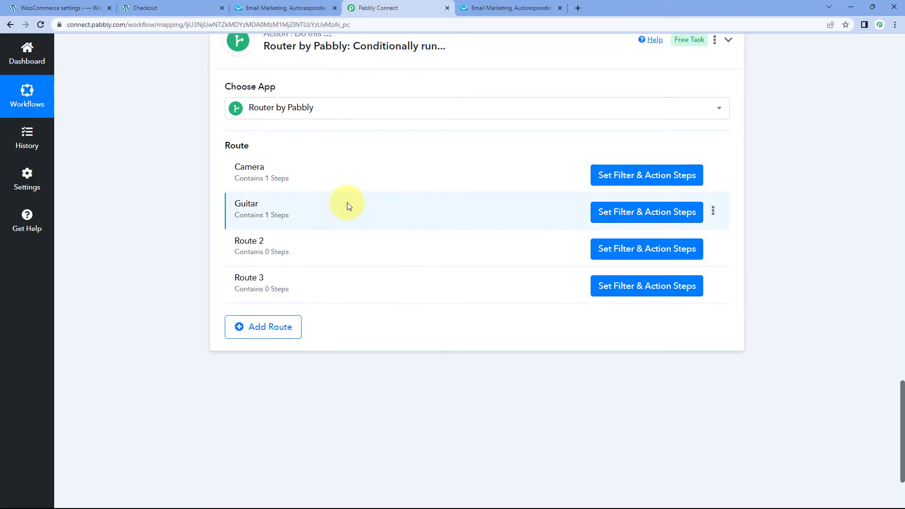
pyautogui.click(622, 216)
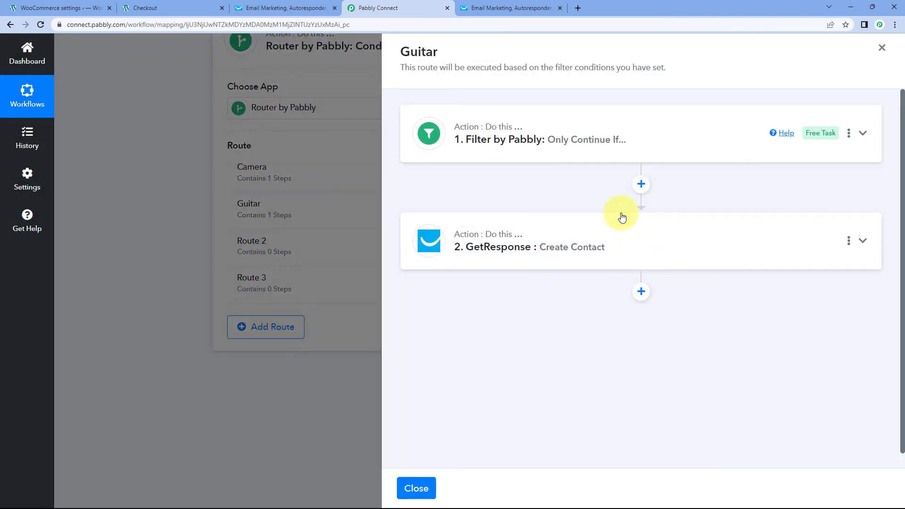
# Step: Expand the Guitar route's Filter by Pabbly and GetResponse Create Contact steps to review their copied settings
pyautogui.click(598, 149)
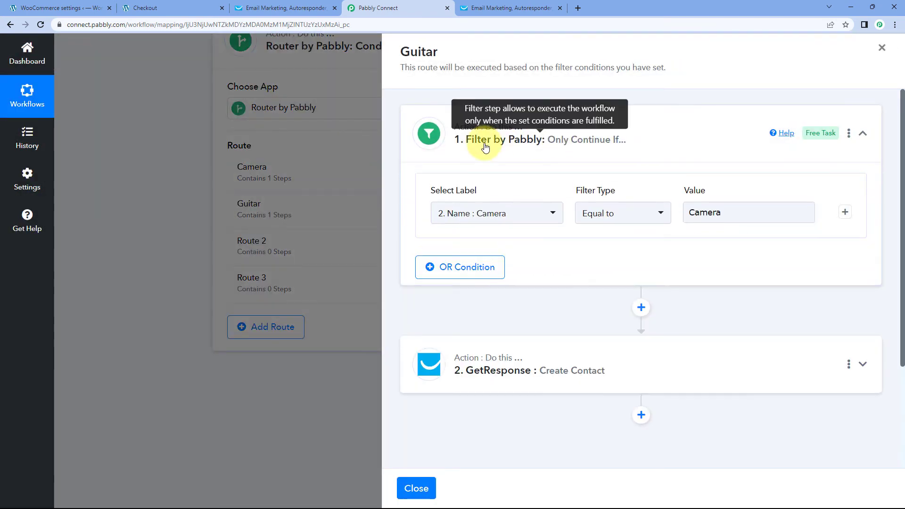
pyautogui.scroll(-3, 600, 303)
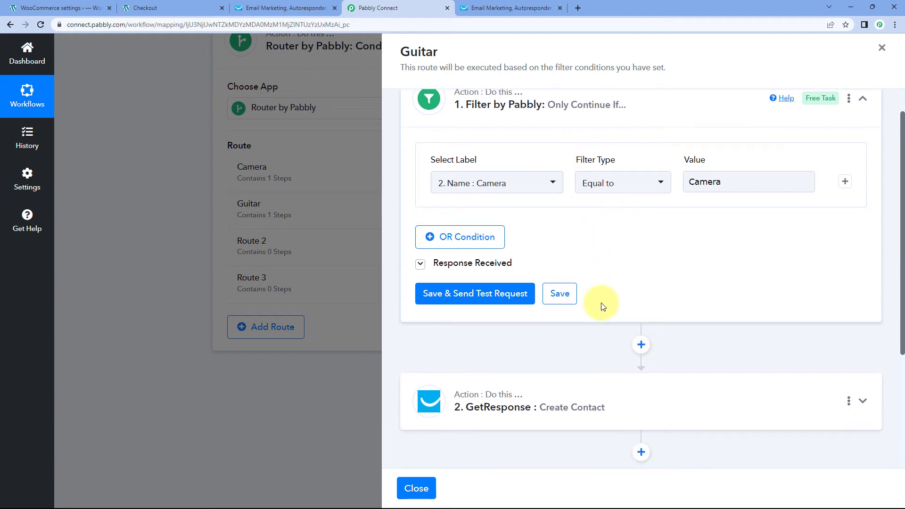
pyautogui.click(600, 308)
pyautogui.scroll(-1, 467, 307)
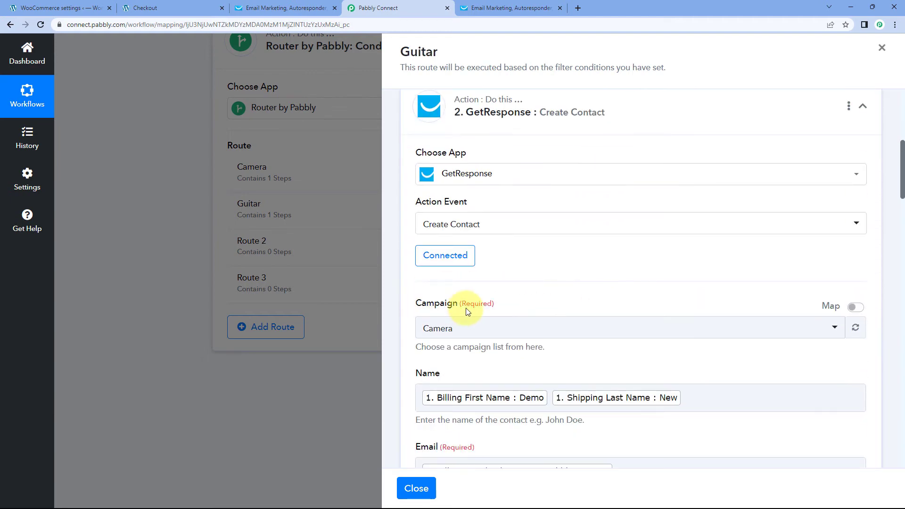
pyautogui.scroll(6, 580, 273)
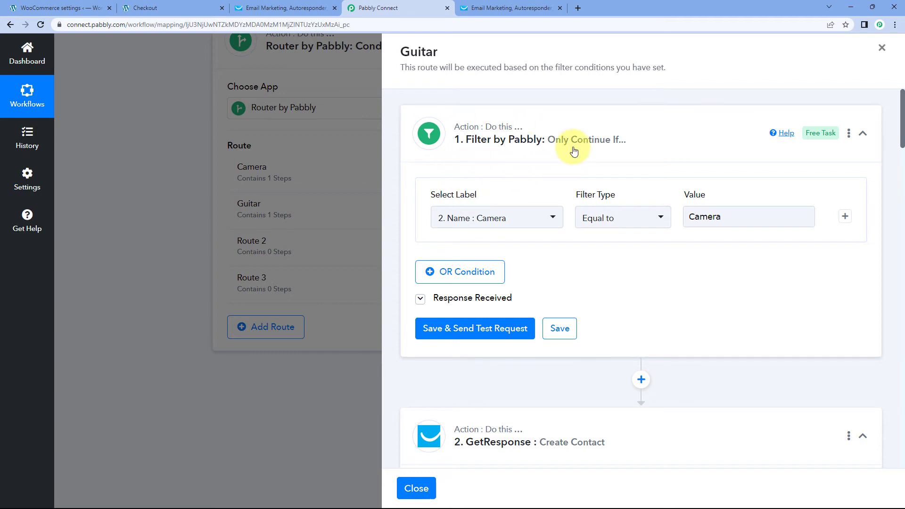
# Step: Keep the Iterator's Name as the filter label, set the filter value to Guitar, and save the filter step
pyautogui.click(525, 219)
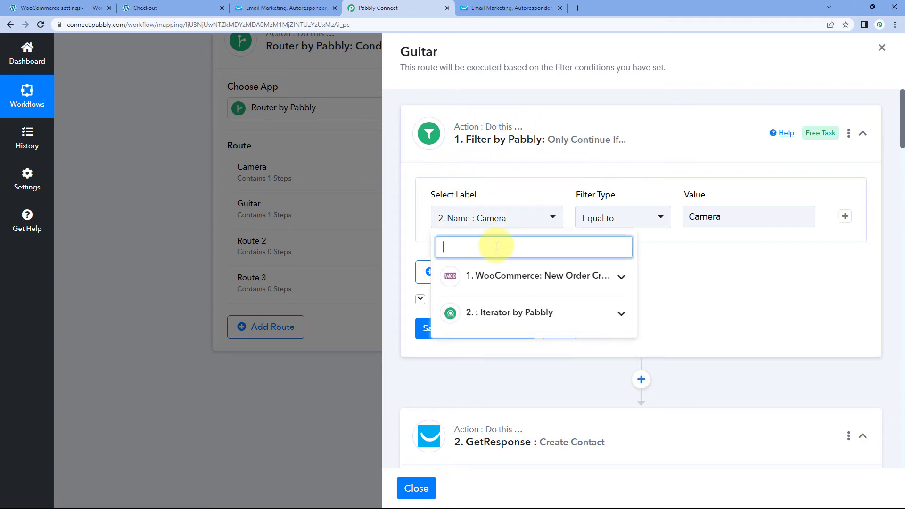
pyautogui.click(503, 316)
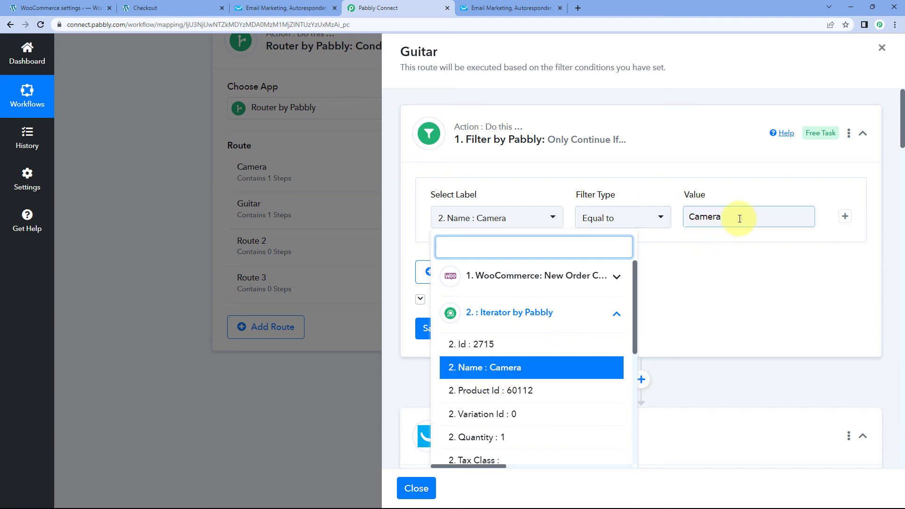
pyautogui.moveTo(742, 217); pyautogui.dragTo(664, 224)
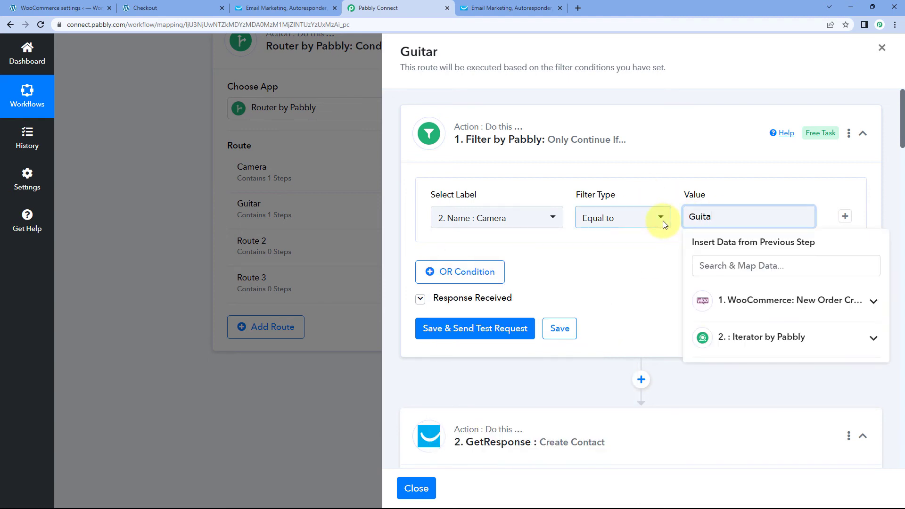
pyautogui.click(629, 286)
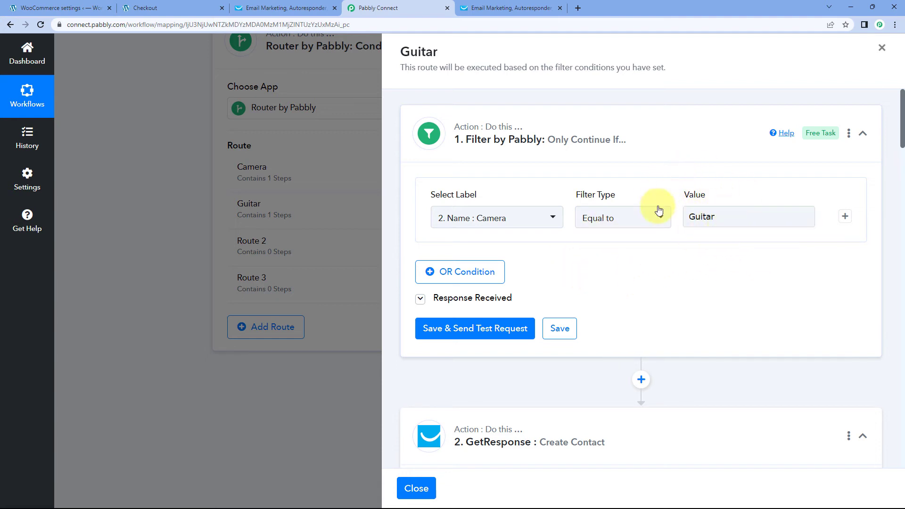
pyautogui.click(569, 326)
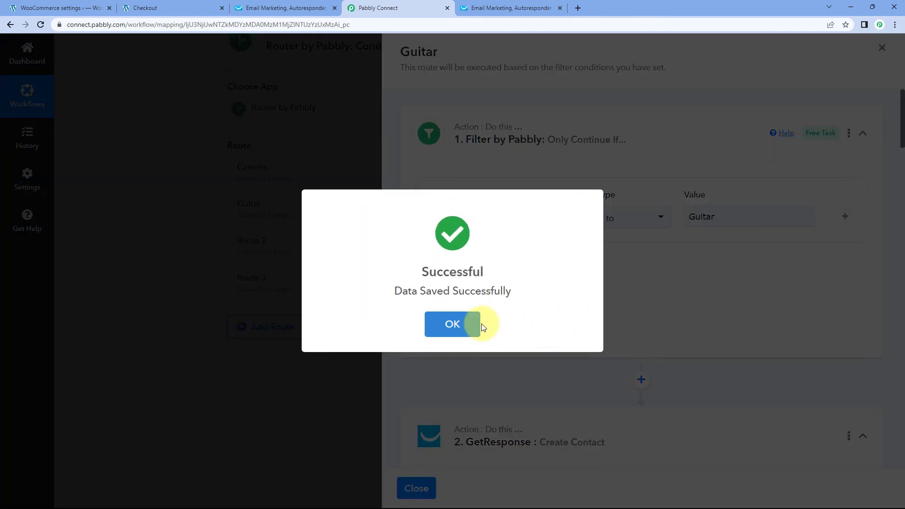
pyautogui.click(474, 323)
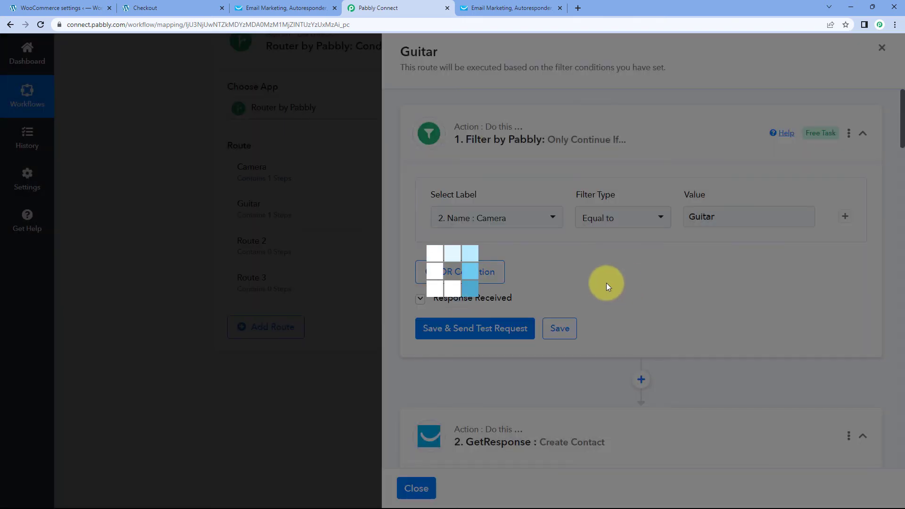
# Step: Refresh the Create Contact step's campaign options by saving the existing GetResponse #4 connection again
pyautogui.scroll(-4, 574, 276)
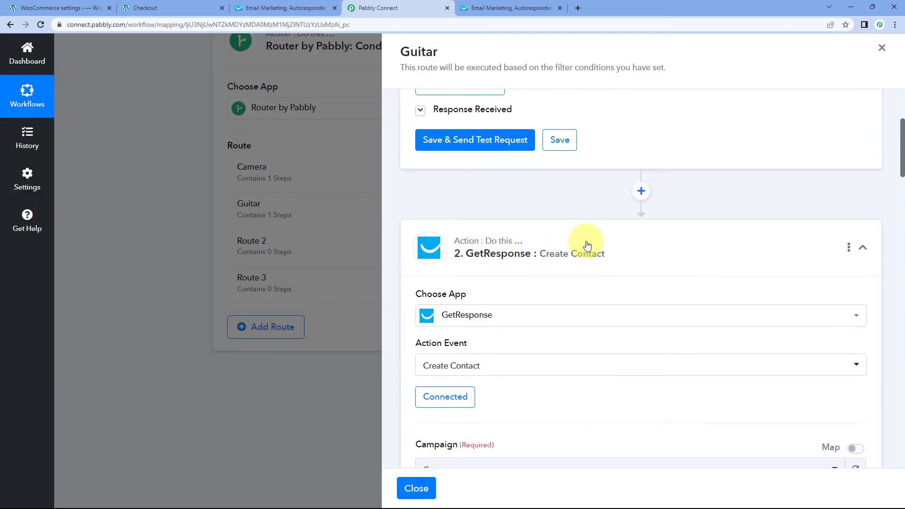
pyautogui.scroll(-6, 584, 238)
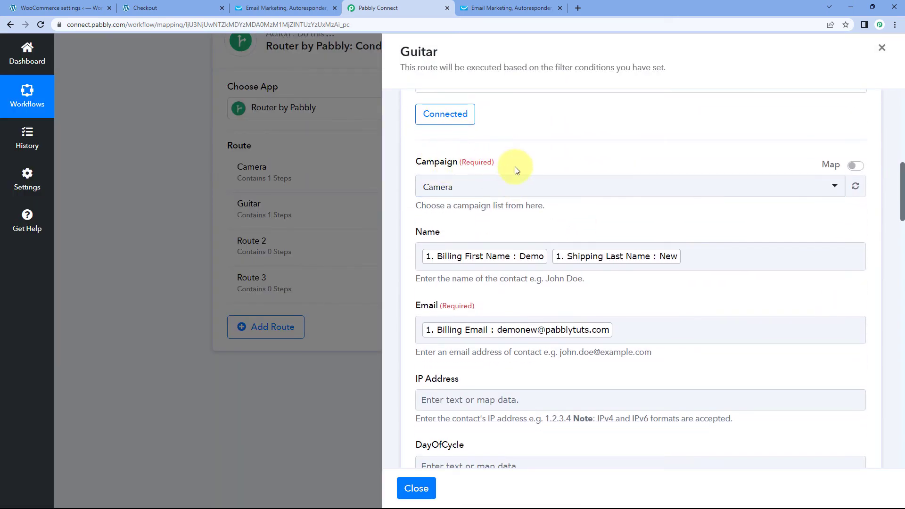
pyautogui.click(527, 187)
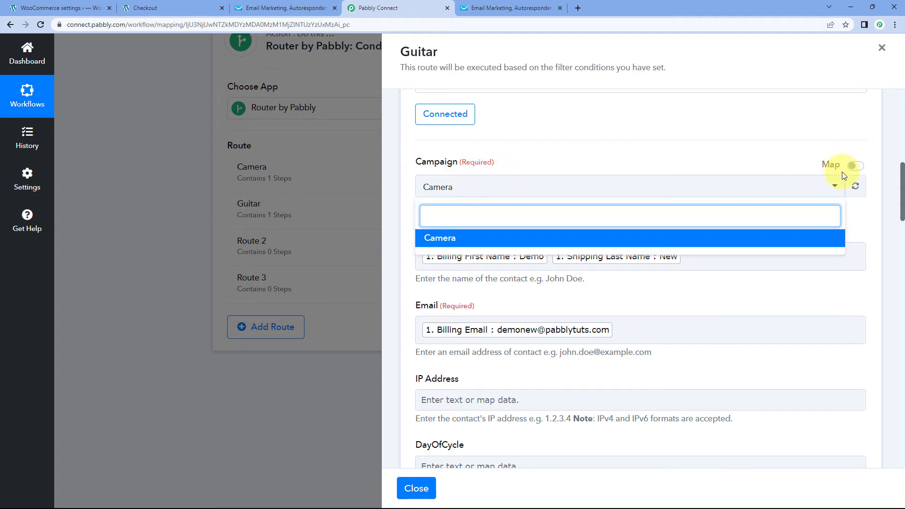
pyautogui.click(457, 116)
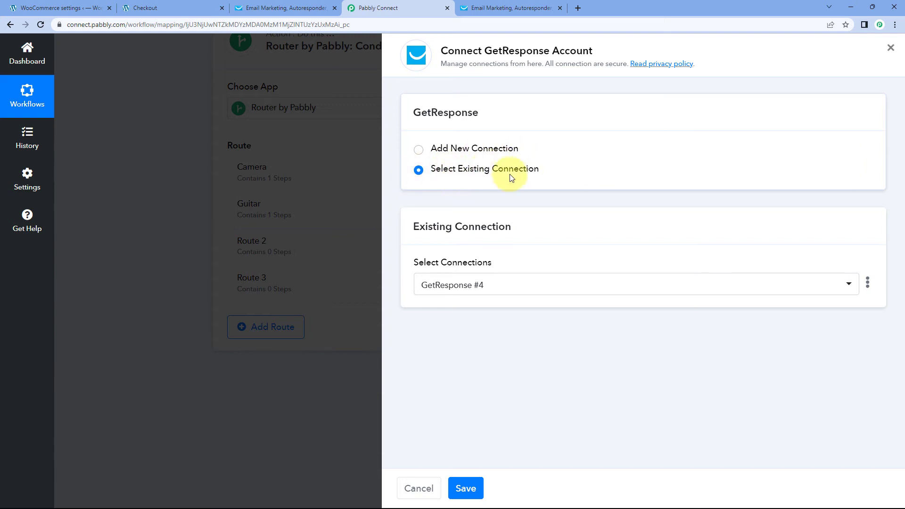
pyautogui.click(465, 488)
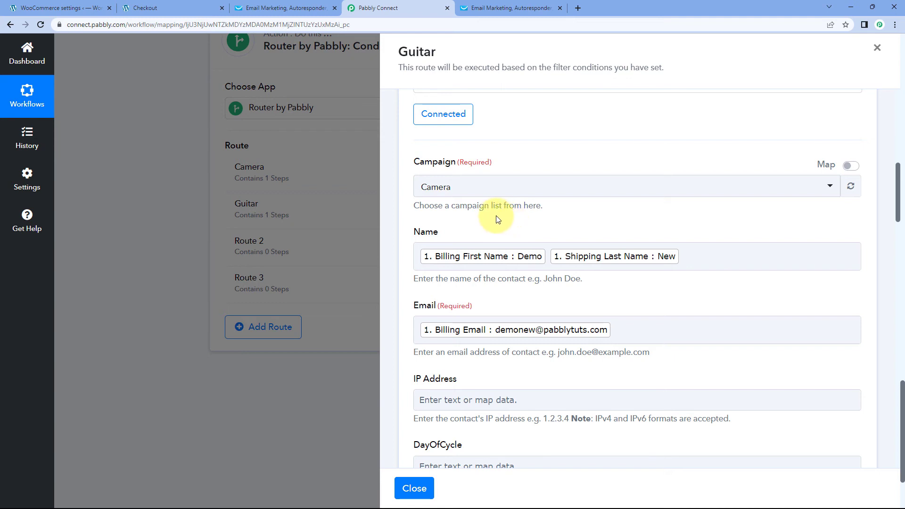
# Step: Open the contact lists in GetResponse, and set the Create Contact step's campaign to Guitar in Pabbly Connect
pyautogui.click(662, 187)
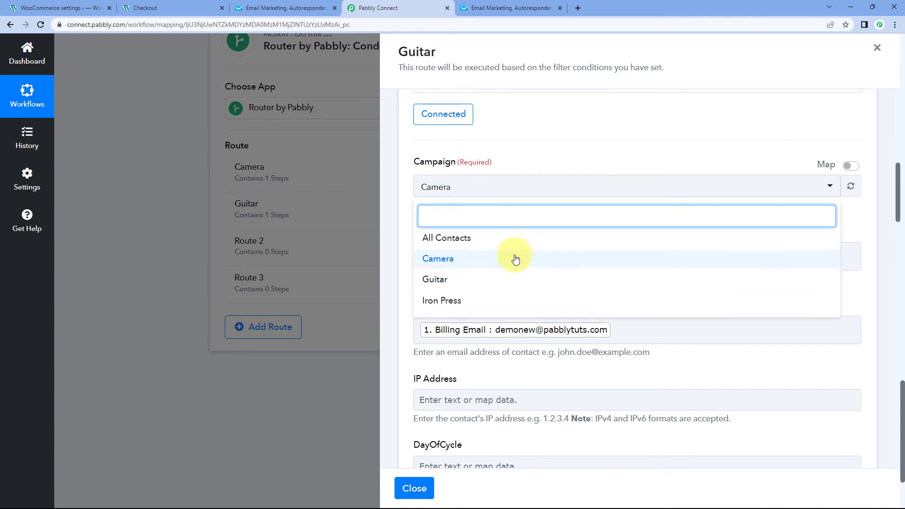
pyautogui.click(301, 8)
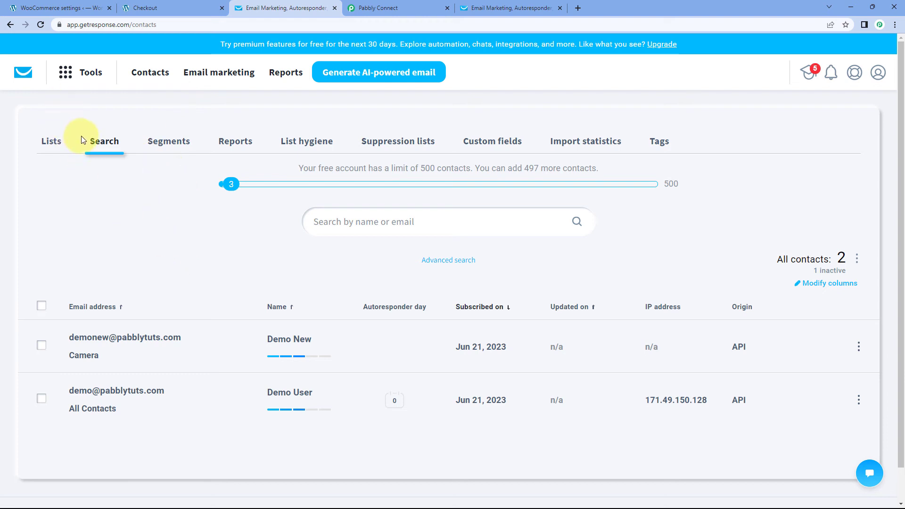
pyautogui.click(59, 146)
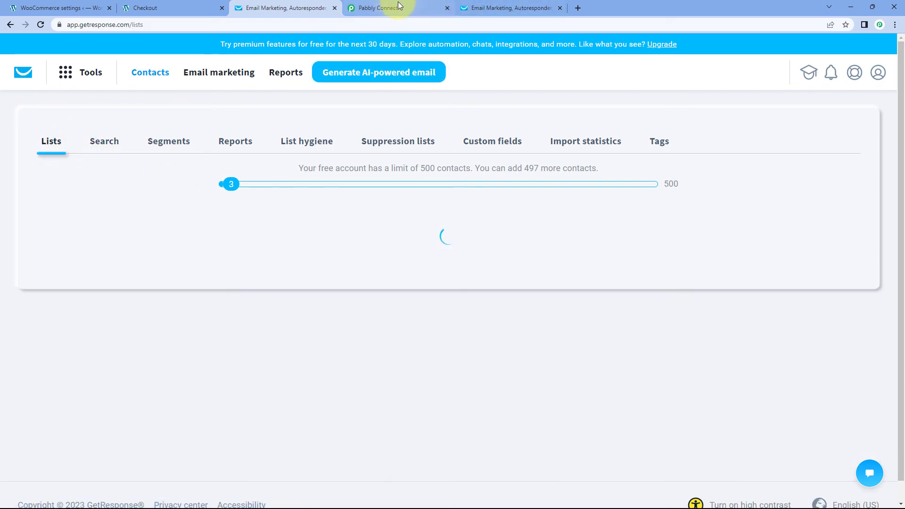
pyautogui.click(398, 7)
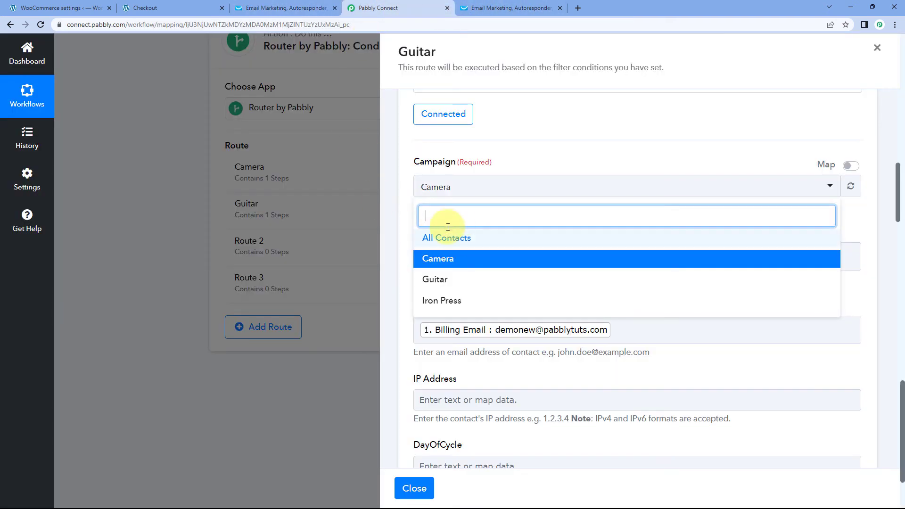
pyautogui.click(450, 281)
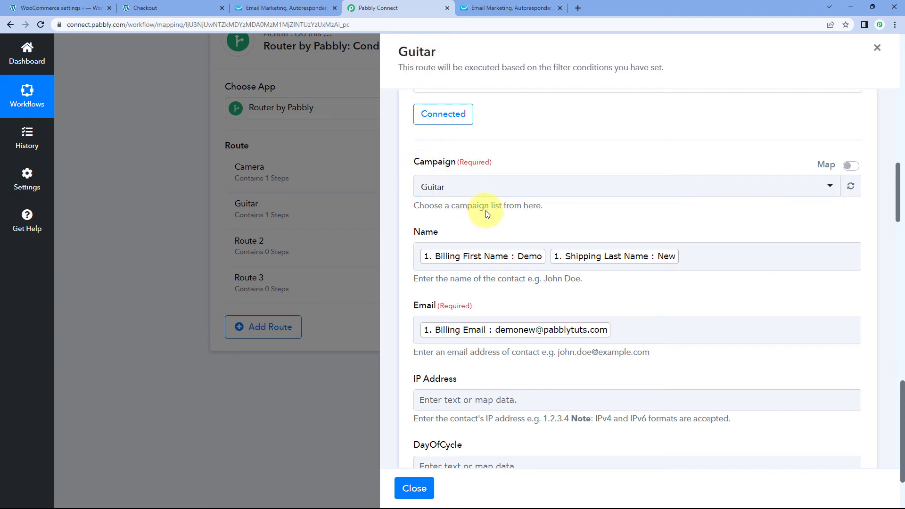
# Step: Save the Create Contact step with its mapped contact fields and close the Guitar route's settings
pyautogui.scroll(-20, 501, 209)
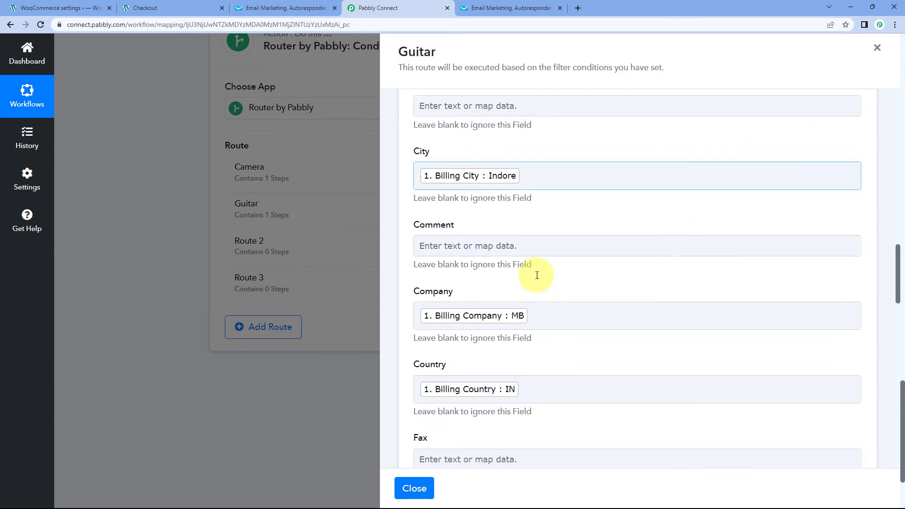
pyautogui.scroll(-5, 541, 293)
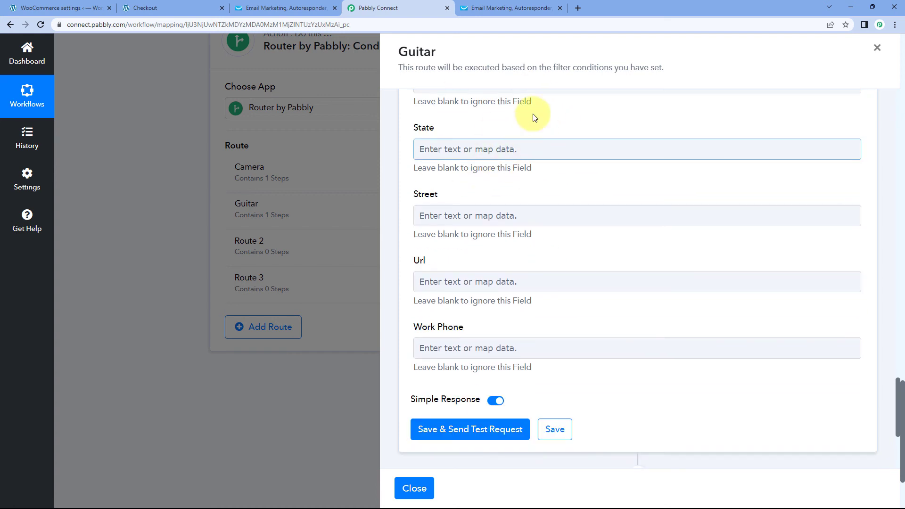
pyautogui.scroll(-3, 540, 151)
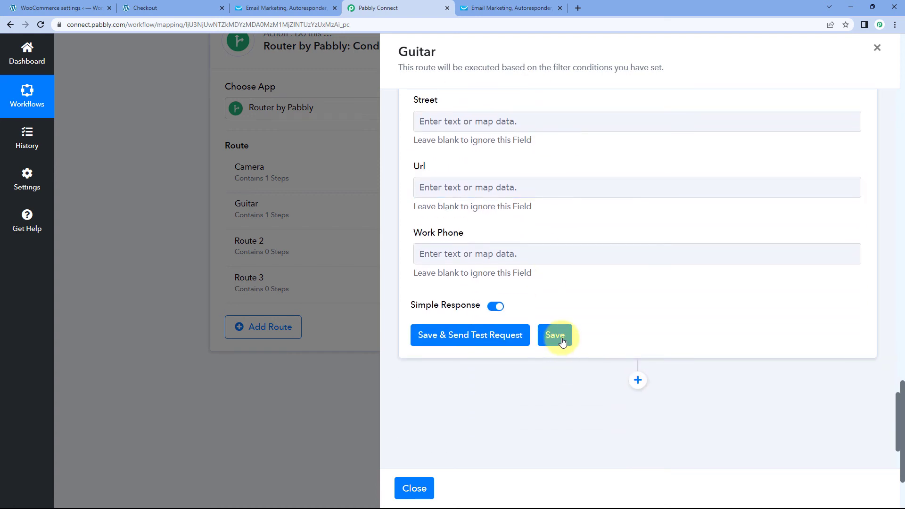
pyautogui.click(563, 341)
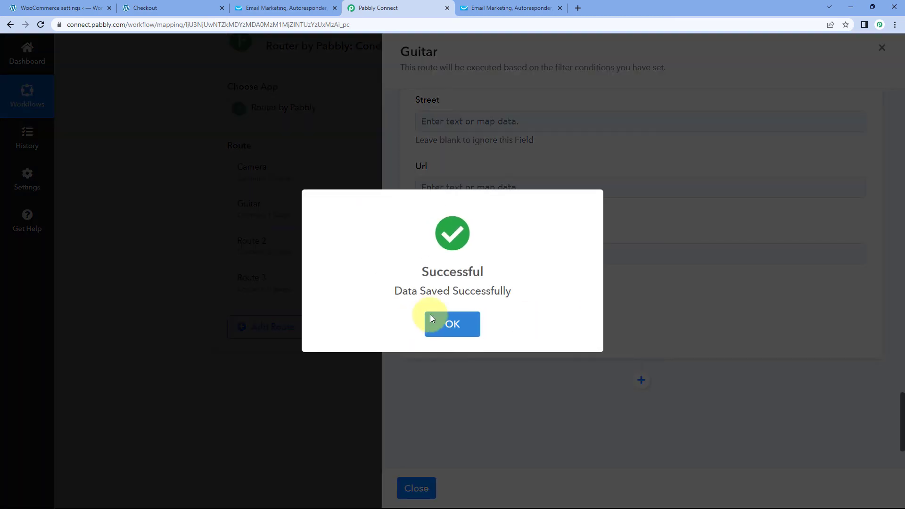
pyautogui.click(431, 317)
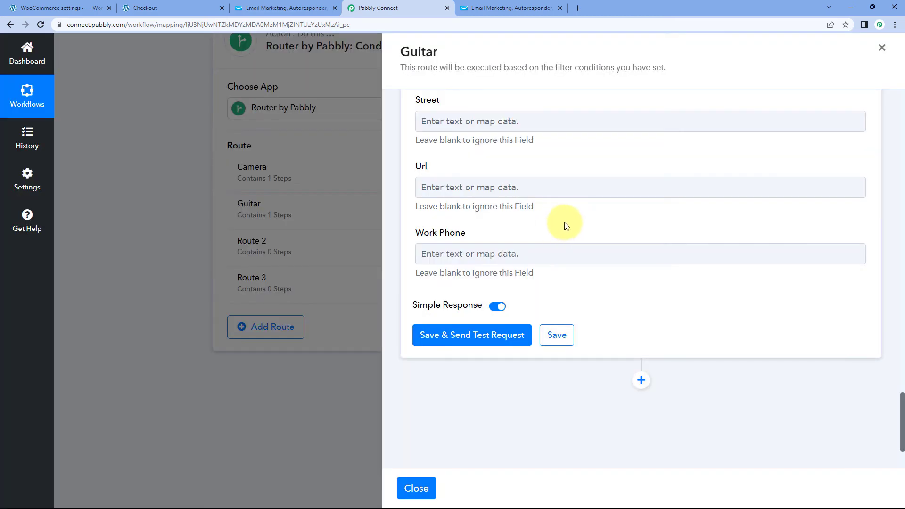
pyautogui.click(414, 486)
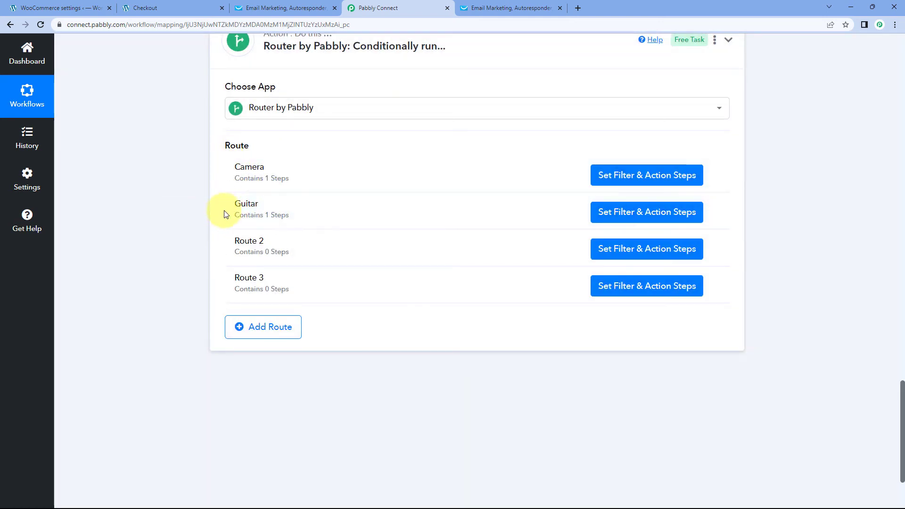
# Step: Switch to GetResponse and check the contact lists for the remaining product
pyautogui.scroll(-1, 343, 201)
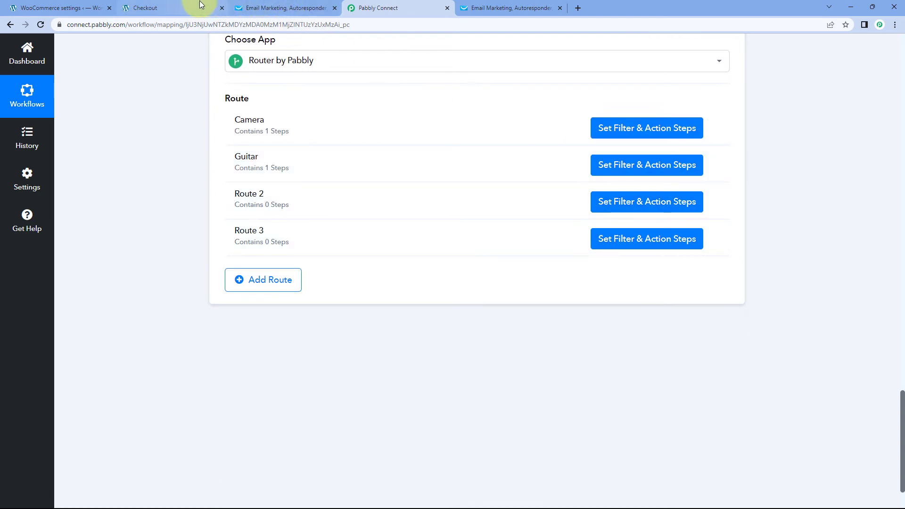
pyautogui.click(264, 8)
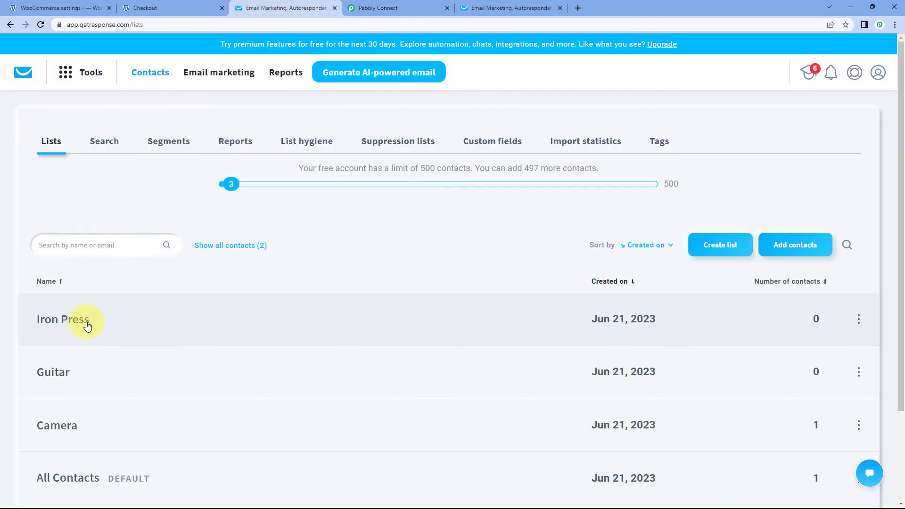
# Step: Check the order's products on the store's checkout page, and clone the Guitar route in Pabbly Connect
pyautogui.click(170, 8)
pyautogui.scroll(2, 281, 117)
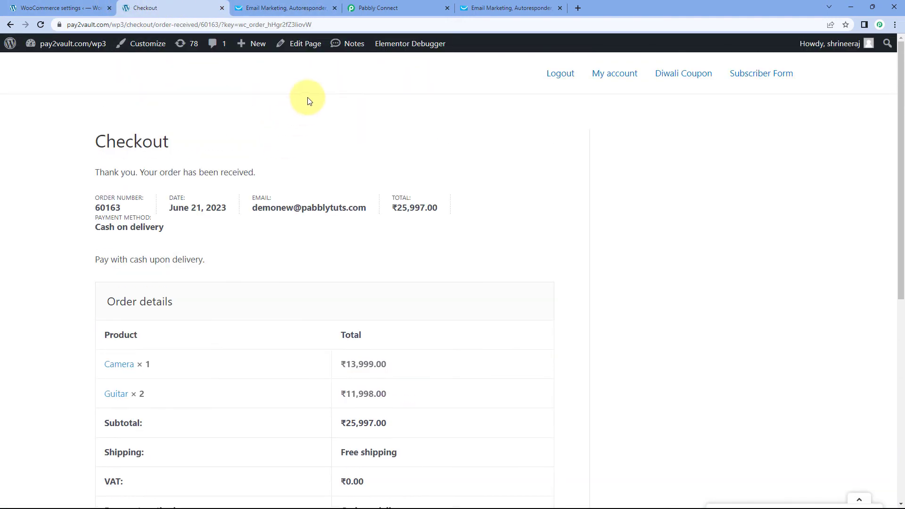
pyautogui.click(361, 8)
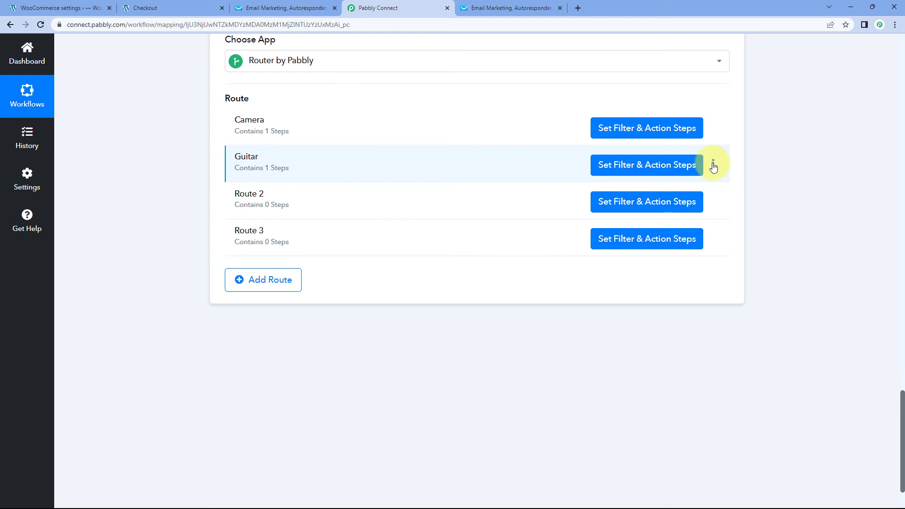
pyautogui.click(713, 165)
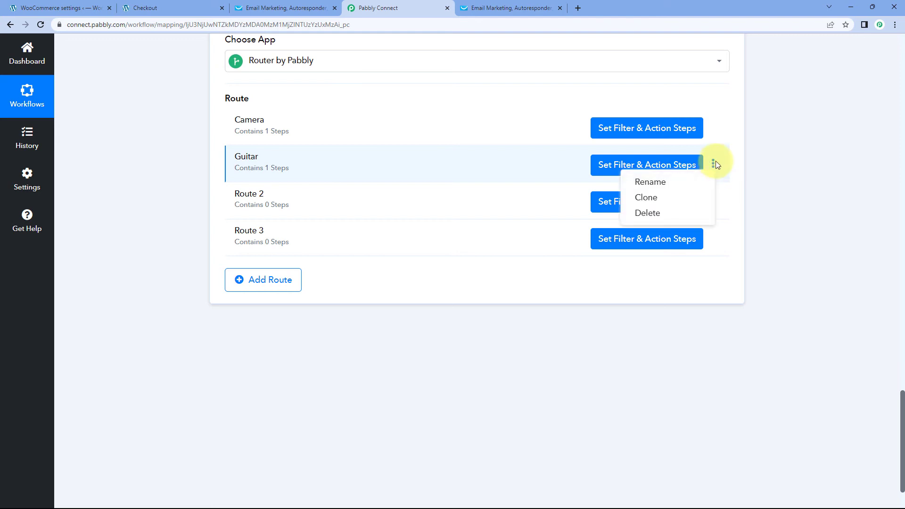
pyautogui.click(649, 198)
pyautogui.click(415, 320)
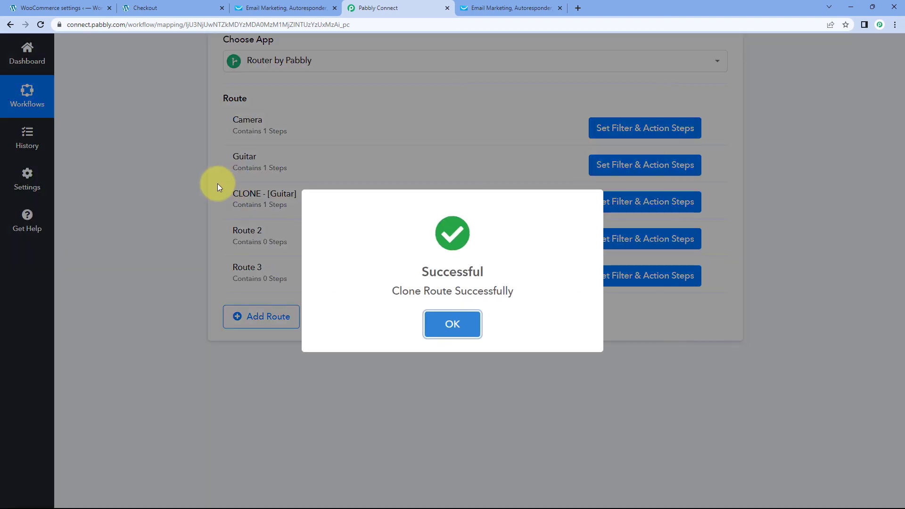
pyautogui.click(217, 183)
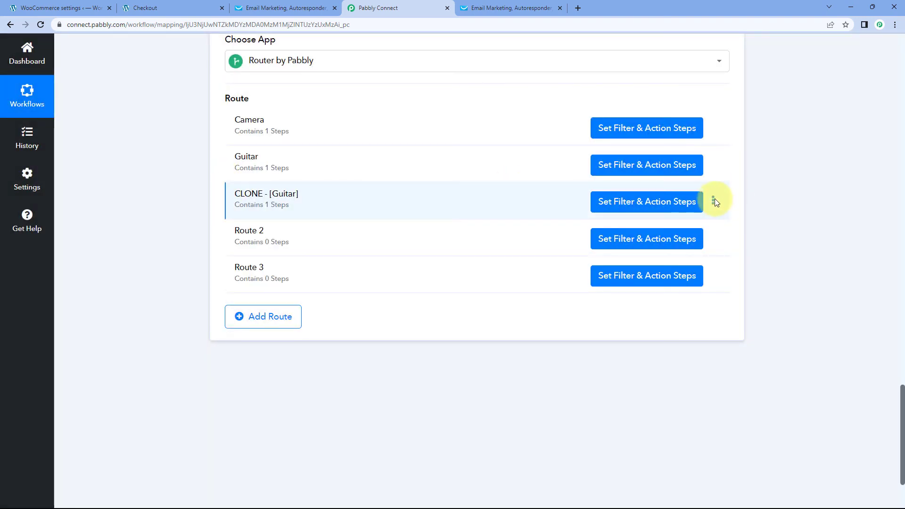
# Step: Rename the cloned Guitar route as Iron Press
pyautogui.click(713, 201)
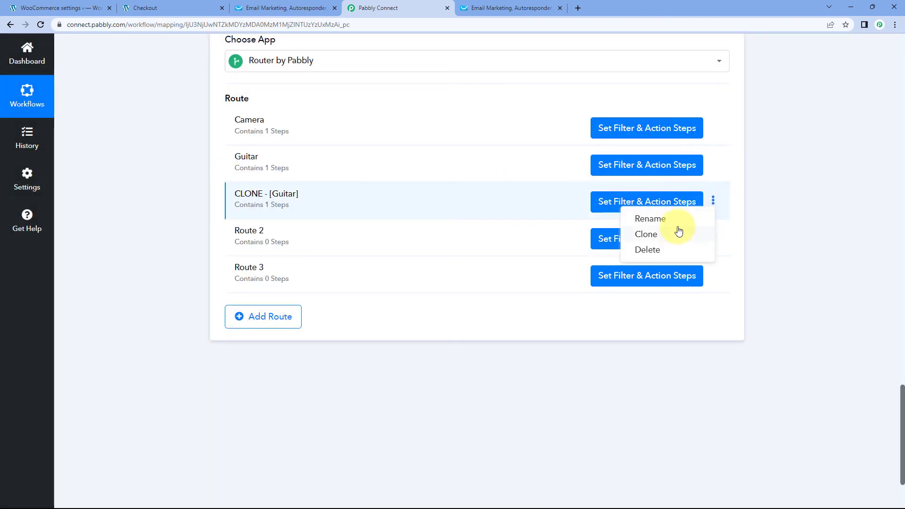
pyautogui.click(670, 219)
pyautogui.click(388, 275)
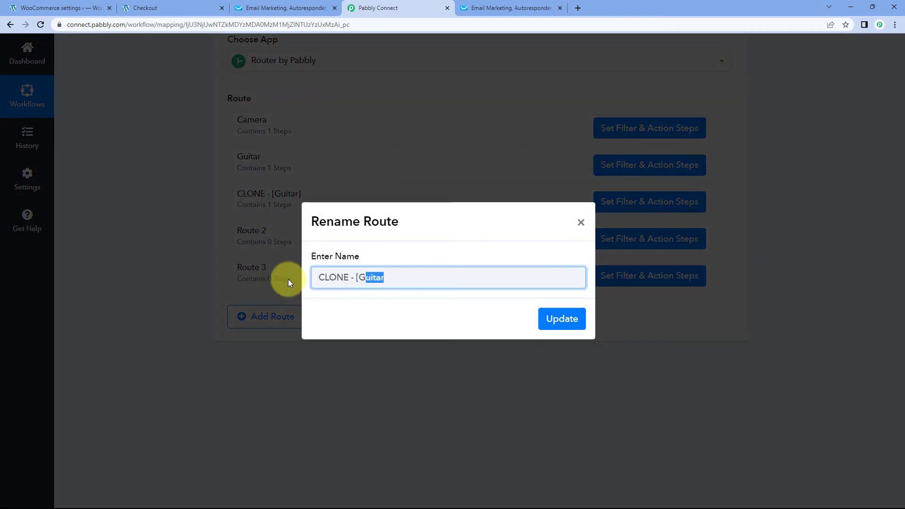
pyautogui.write('Iron P')
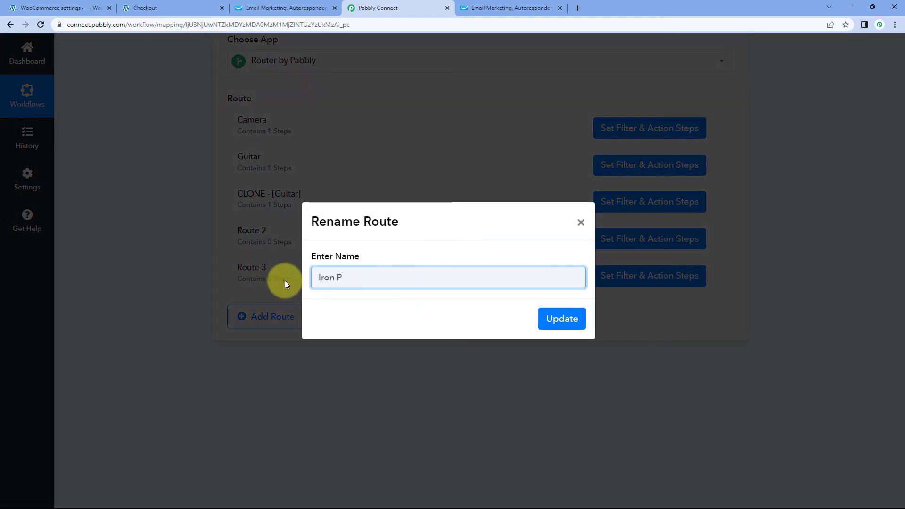
pyautogui.write('ress')
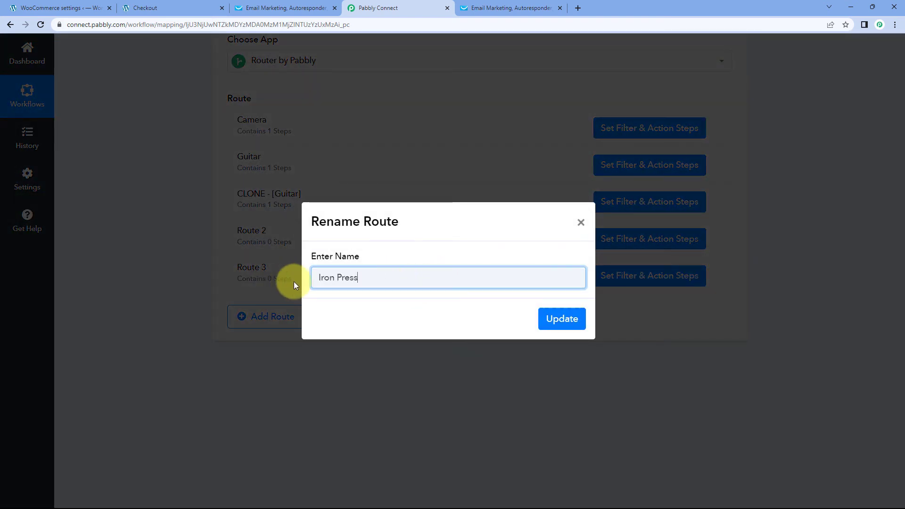
pyautogui.click(550, 317)
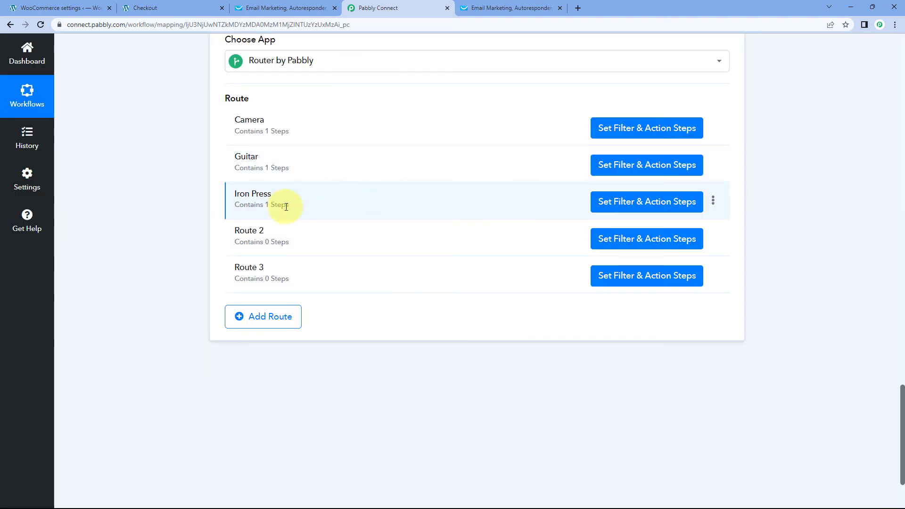
# Step: Set the Iron Press route's filter value to Iron Press and save the filter condition
pyautogui.click(681, 201)
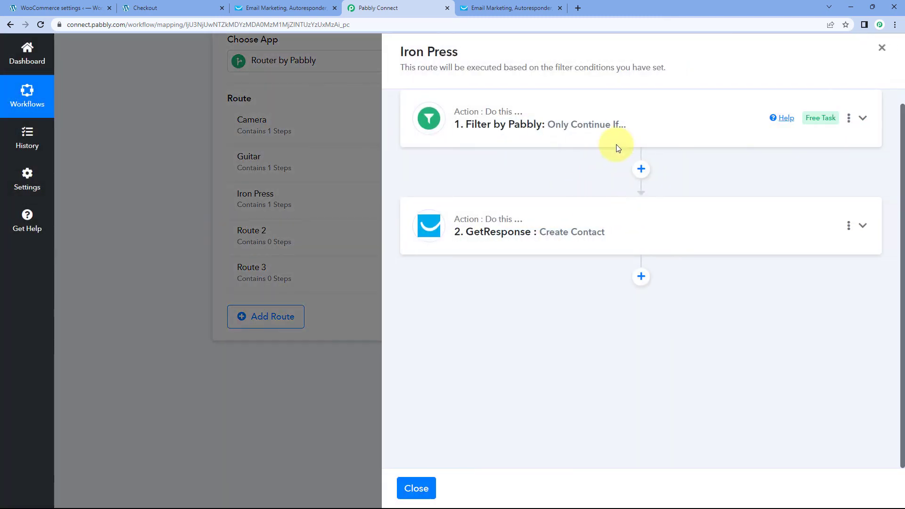
pyautogui.click(573, 152)
pyautogui.moveTo(762, 201); pyautogui.dragTo(662, 215)
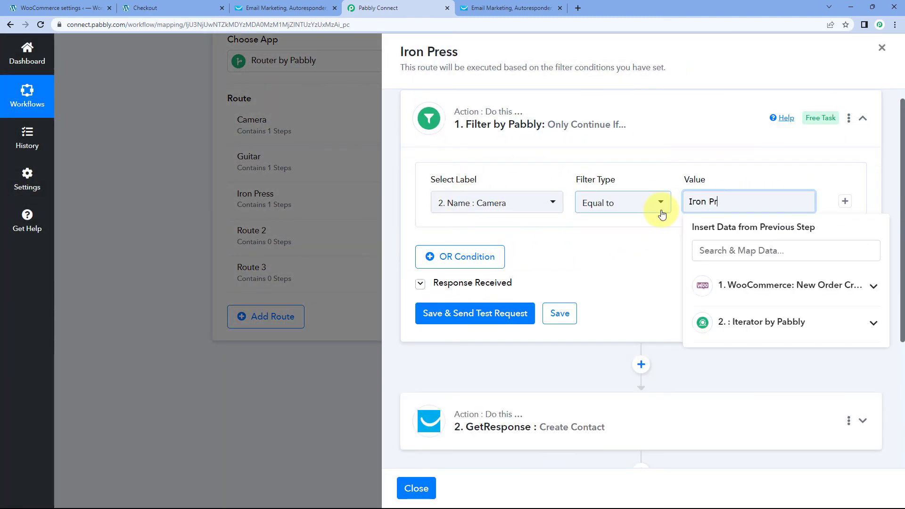
pyautogui.click(613, 254)
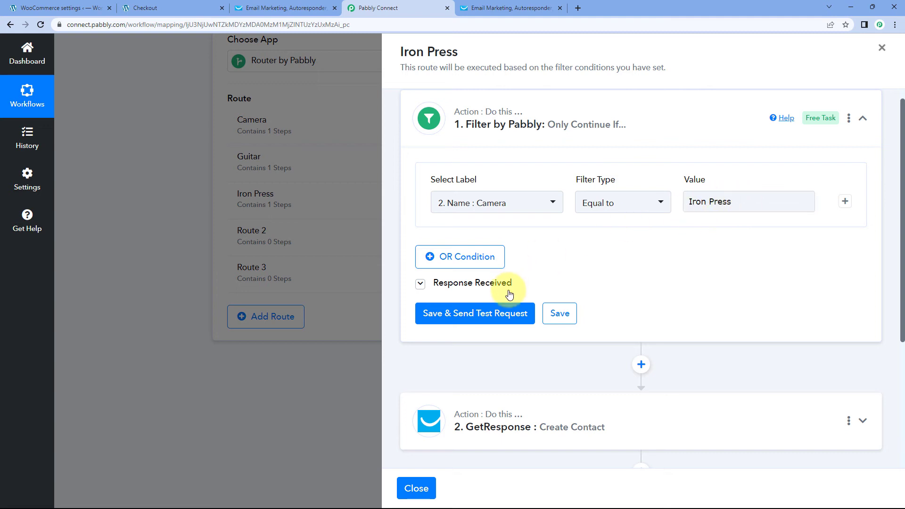
pyautogui.click(561, 312)
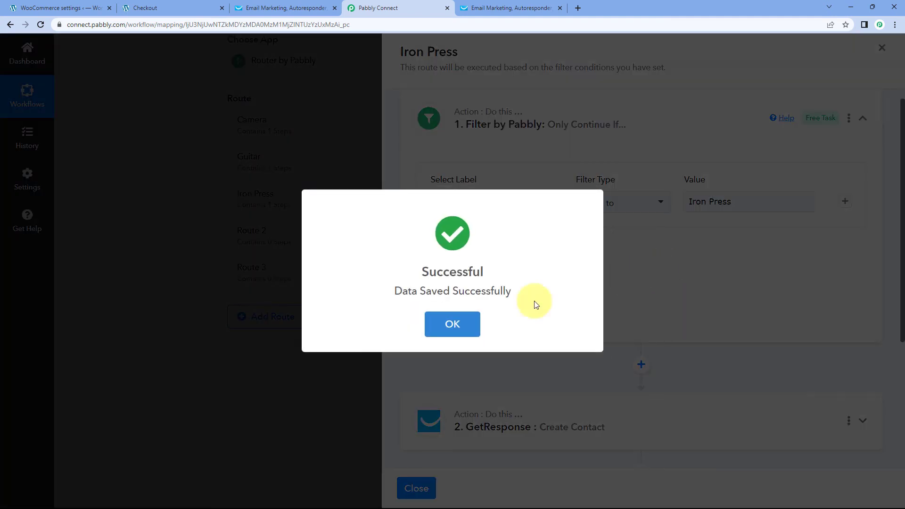
pyautogui.click(454, 322)
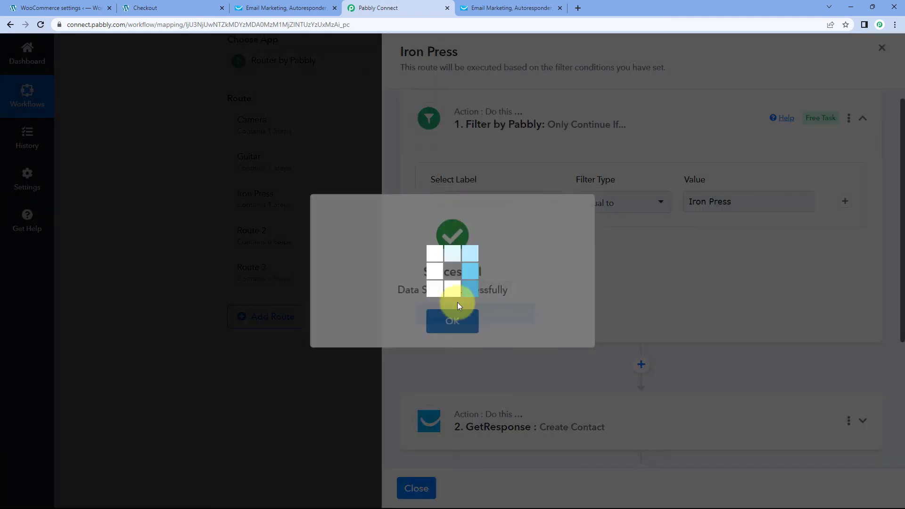
# Step: Refresh the Iron Press route's Create Contact step by saving its existing GetResponse #4 connection again
pyautogui.scroll(-4, 601, 303)
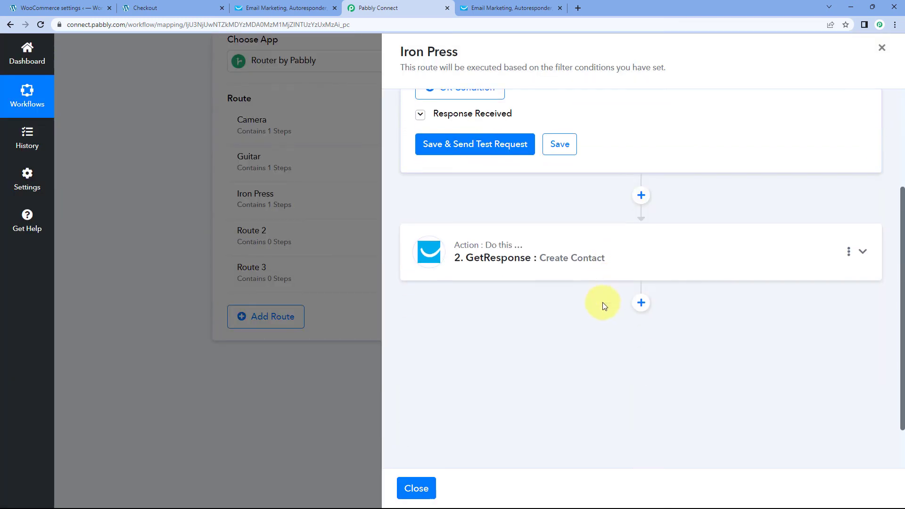
pyautogui.click(596, 249)
pyautogui.scroll(-4, 519, 226)
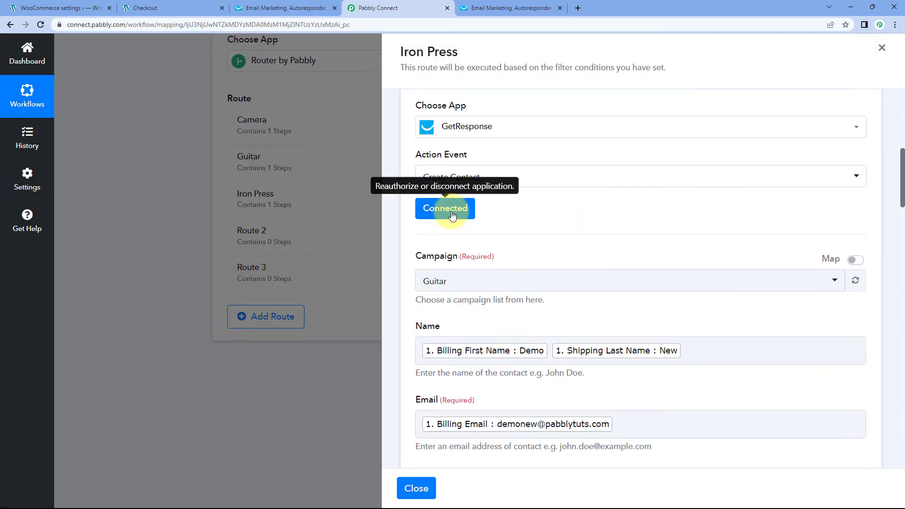
pyautogui.click(452, 210)
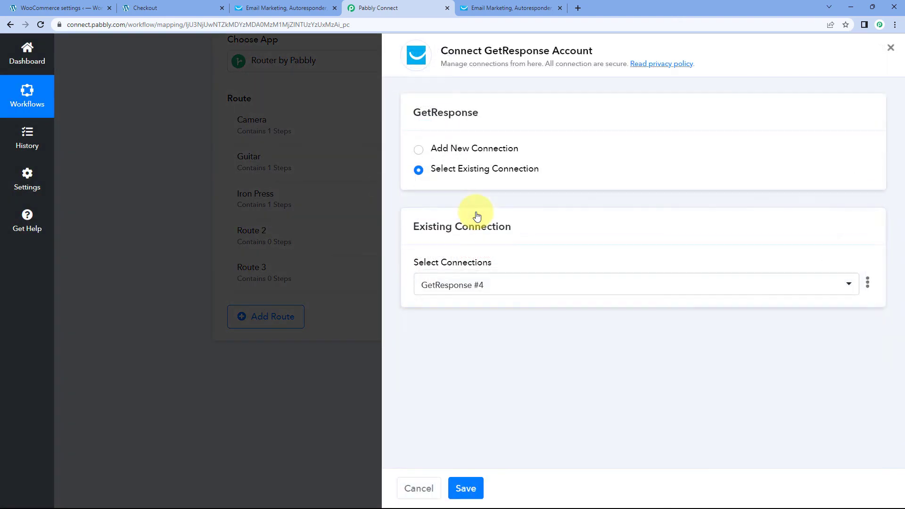
pyautogui.click(470, 488)
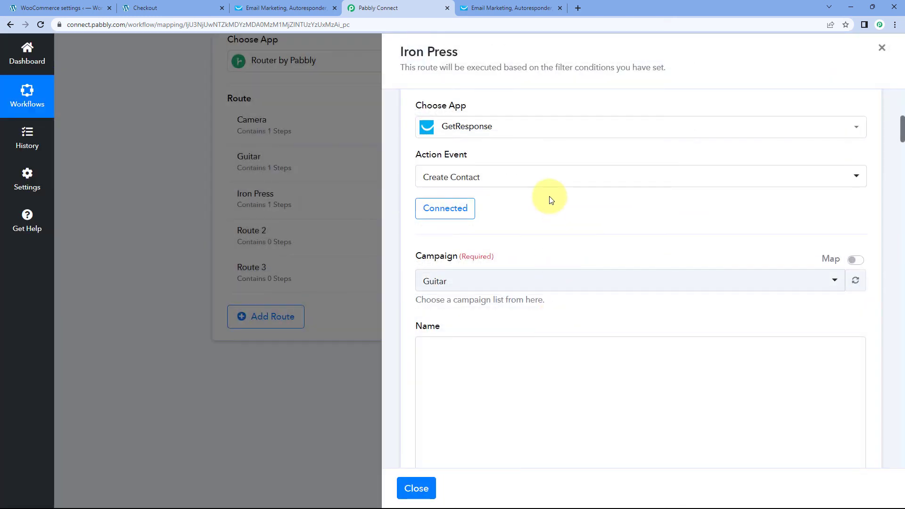
# Step: Set the campaign of the Iron Press route's Create Contact step to Iron Press
pyautogui.scroll(-1, 421, 96)
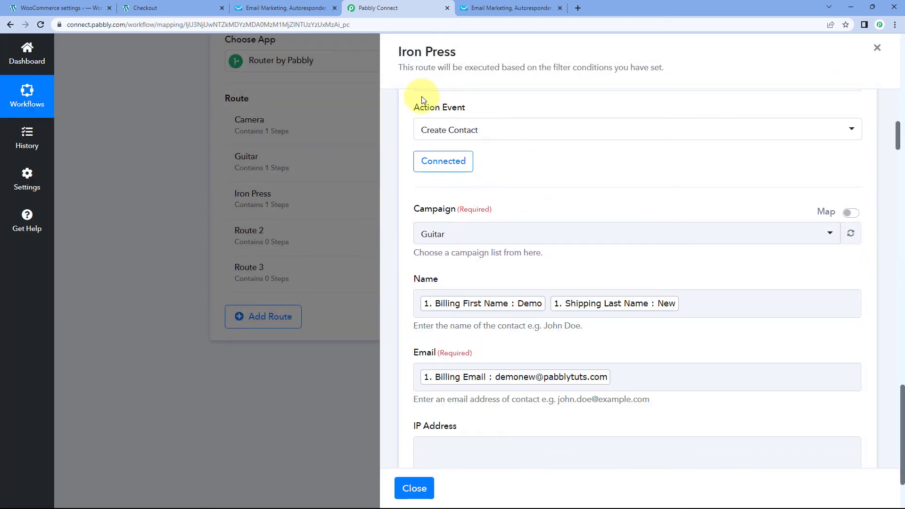
pyautogui.click(504, 230)
pyautogui.click(454, 345)
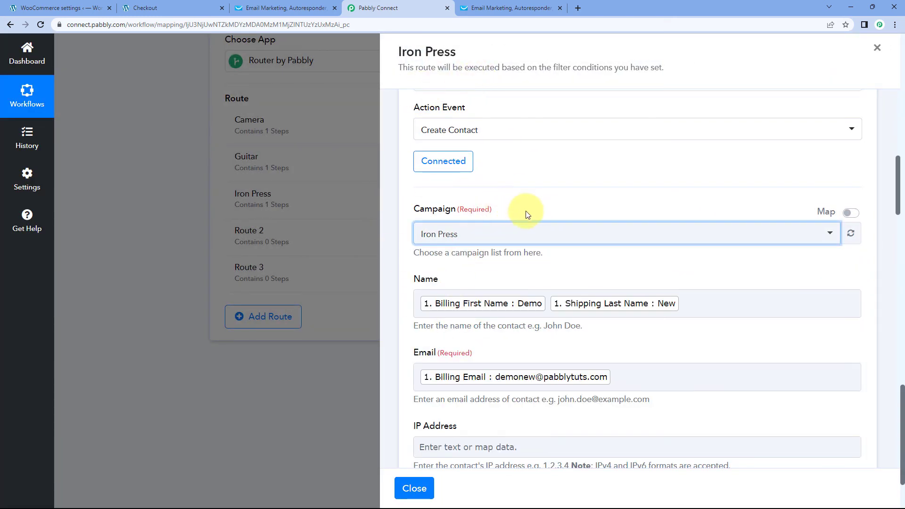
# Step: Save the Iron Press route's Create Contact step with its mapped fields and close the route's settings
pyautogui.scroll(-20, 532, 255)
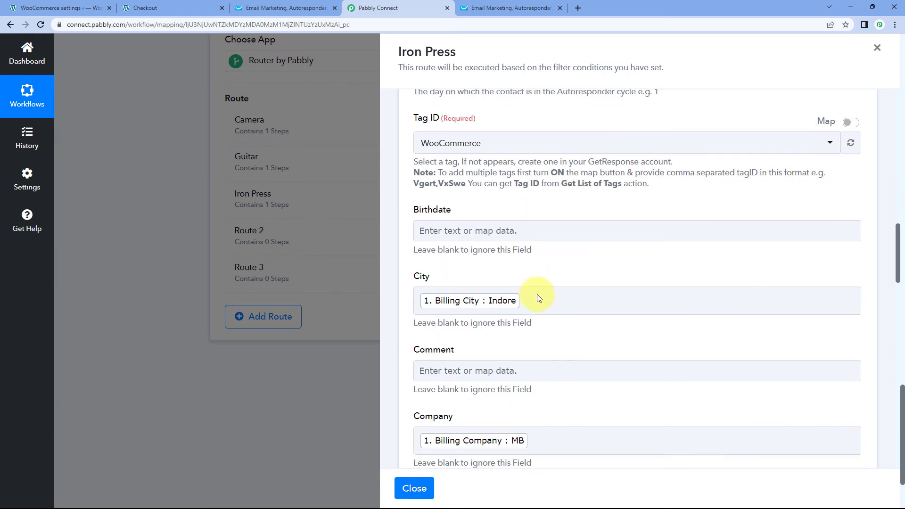
pyautogui.scroll(-7, 536, 298)
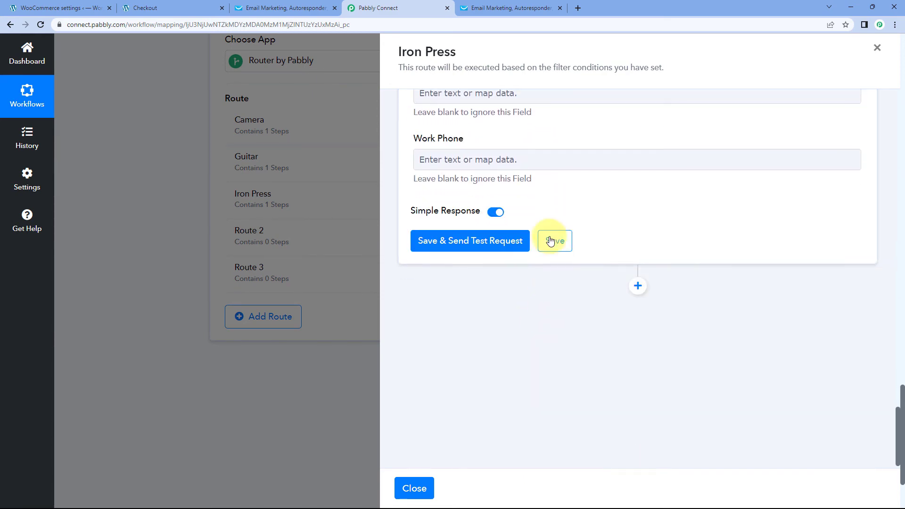
pyautogui.click(550, 240)
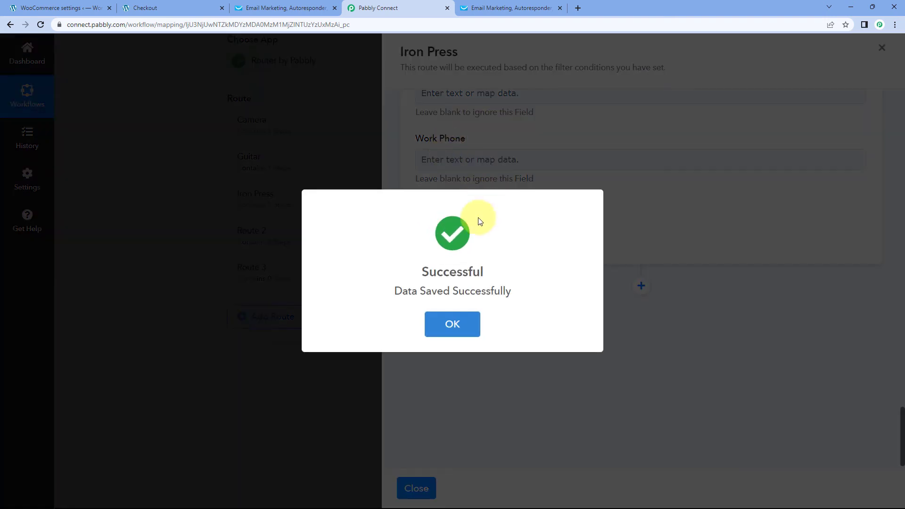
pyautogui.click(464, 323)
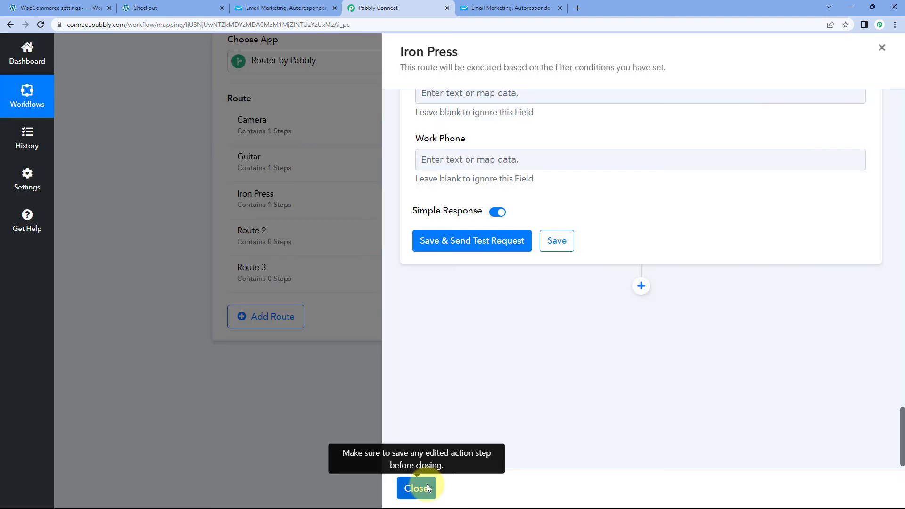
pyautogui.click(427, 488)
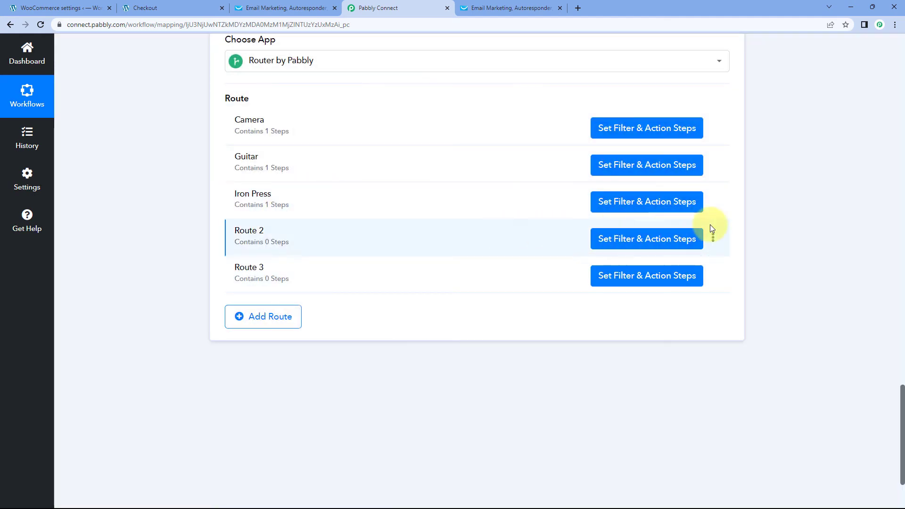
# Step: Delete the unused empty routes Route 2 and Route 3 from the router
pyautogui.click(713, 239)
pyautogui.click(650, 286)
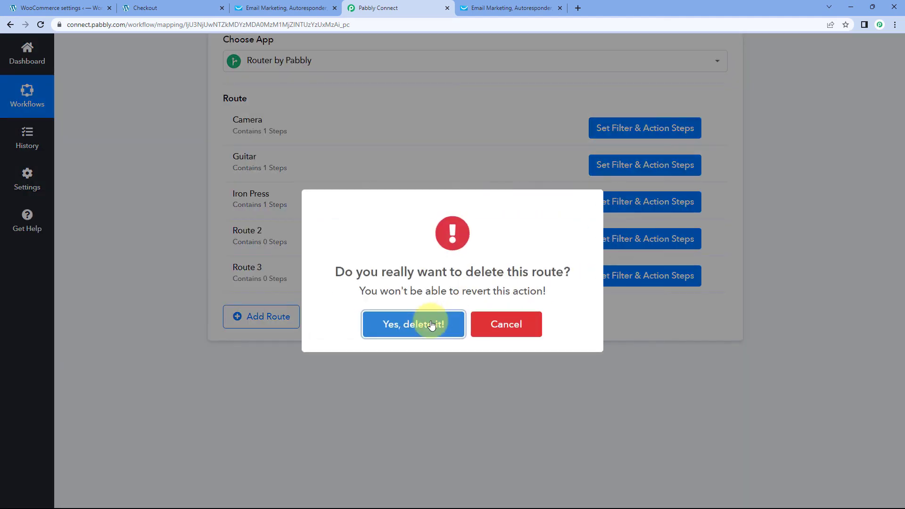
pyautogui.press('Return')
pyautogui.press('Return')
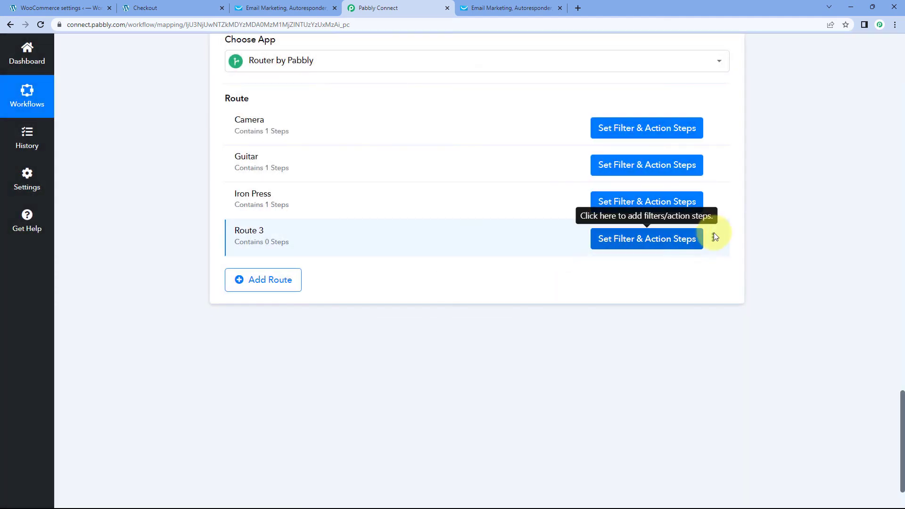
pyautogui.click(714, 239)
pyautogui.click(645, 285)
pyautogui.click(422, 317)
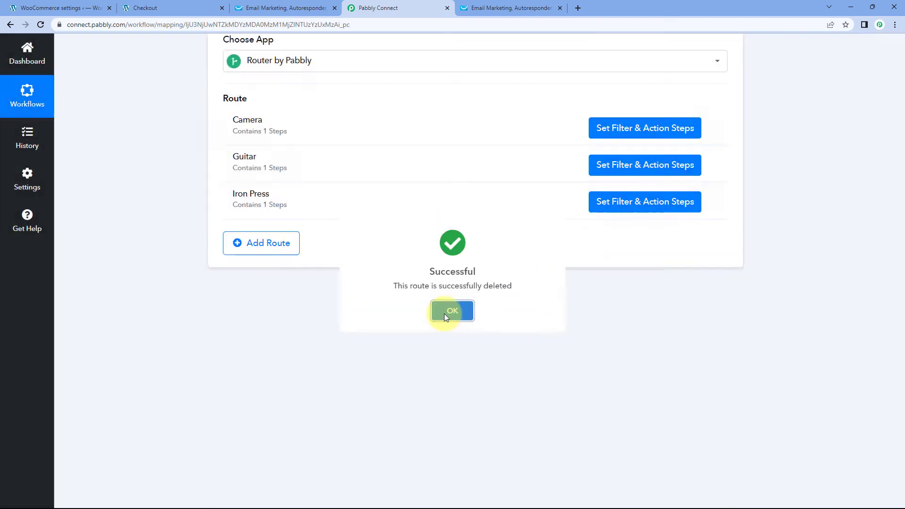
pyautogui.press('Return')
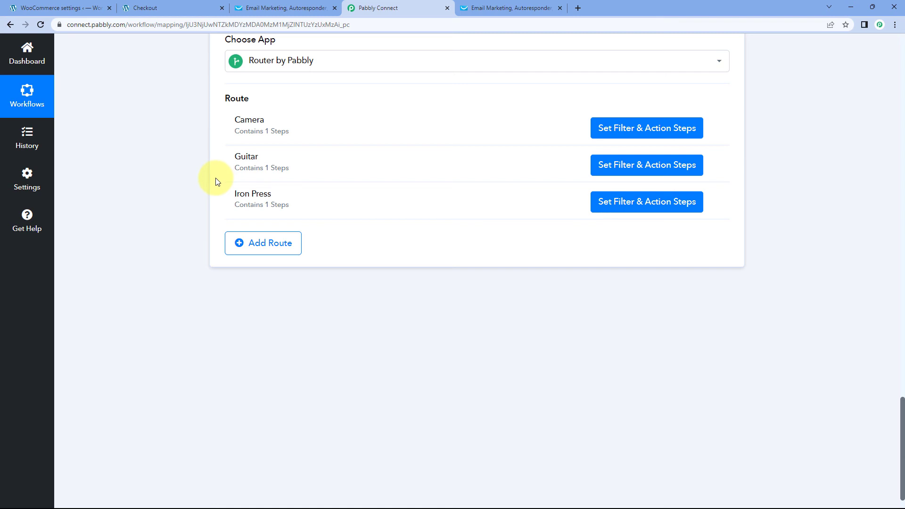
# Step: Collapse the router, iterator and WooCommerce trigger steps to show the whole workflow in compact form
pyautogui.scroll(3, 215, 184)
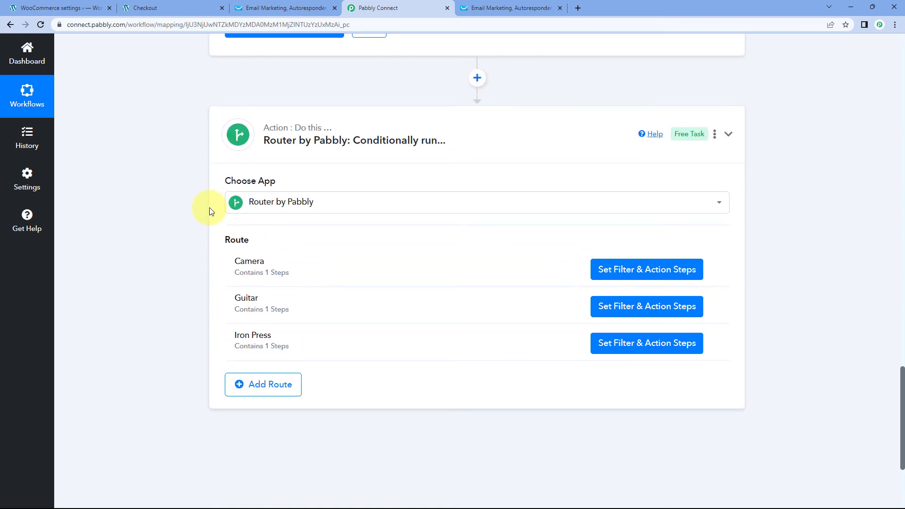
pyautogui.click(488, 146)
pyautogui.scroll(15, 808, 140)
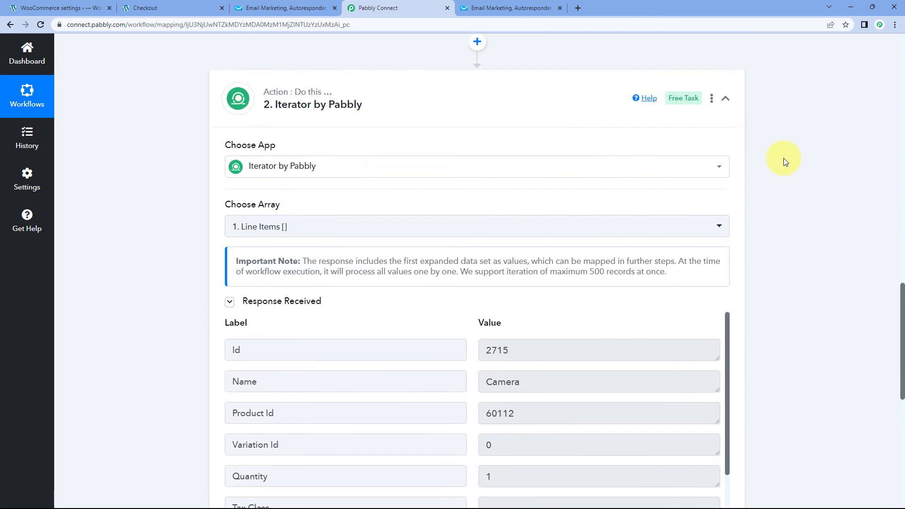
pyautogui.scroll(7, 785, 161)
pyautogui.scroll(10, 804, 226)
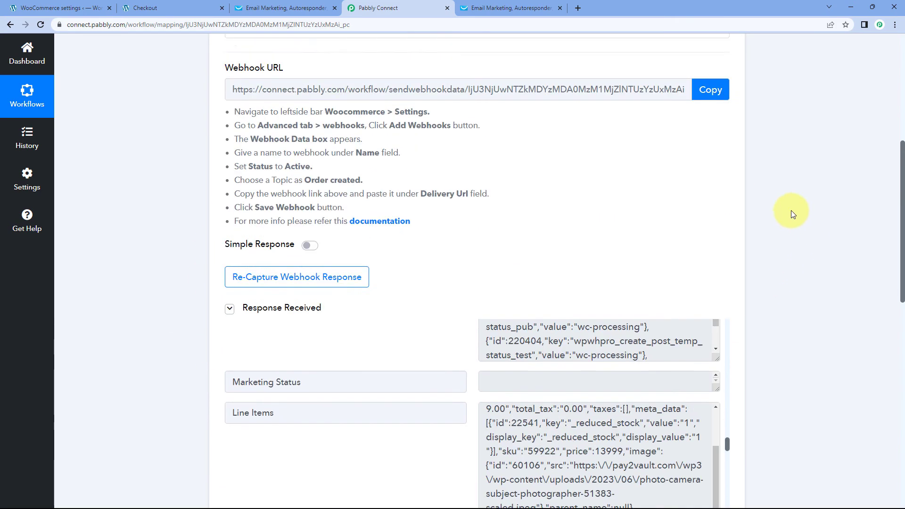
pyautogui.click(490, 72)
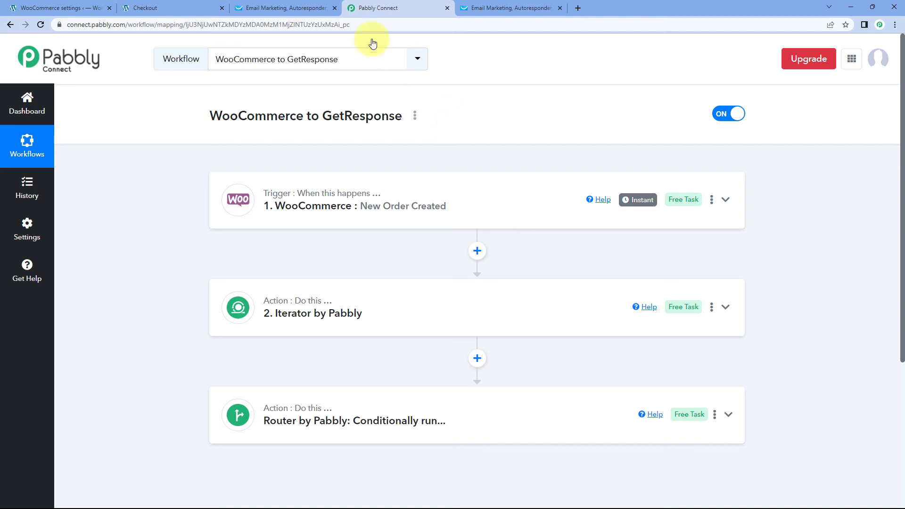
# Step: Return to the store's Shop page and add the Iron Press and the Guitar to the cart
pyautogui.click(166, 4)
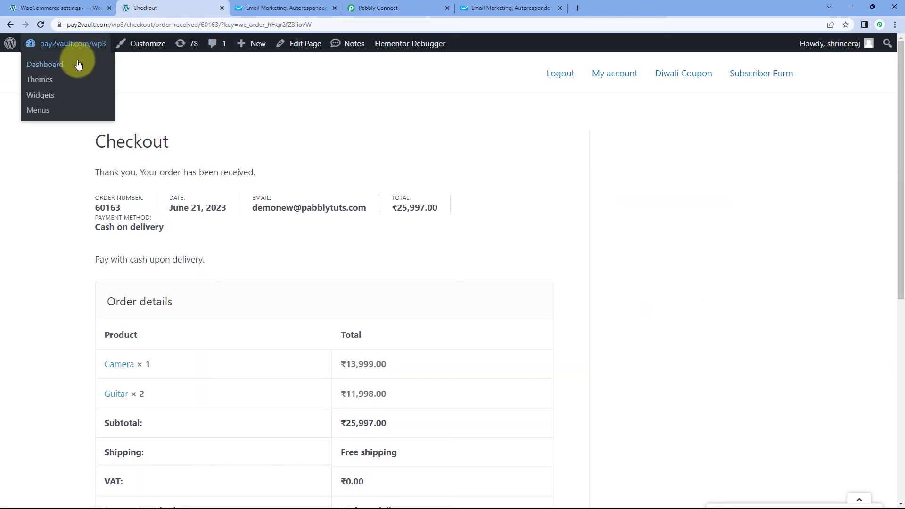
pyautogui.click(11, 25)
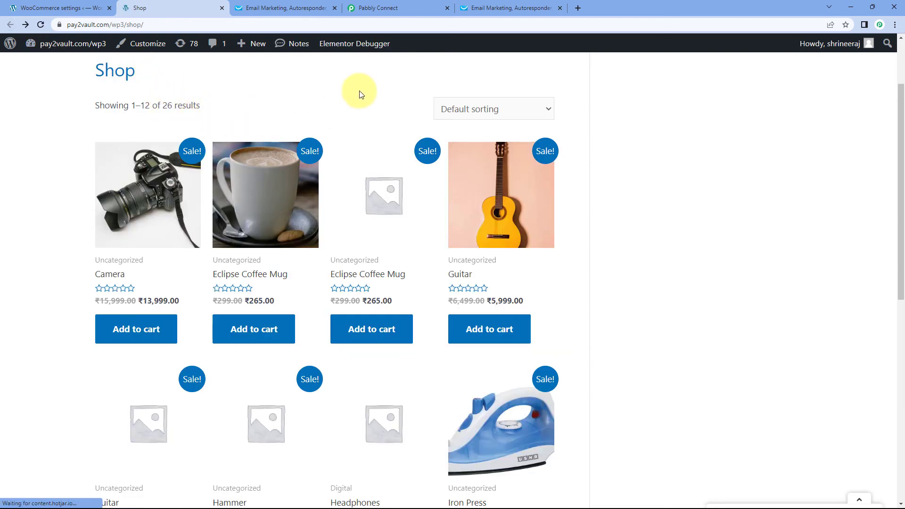
pyautogui.scroll(1, 360, 91)
pyautogui.scroll(-2, 360, 91)
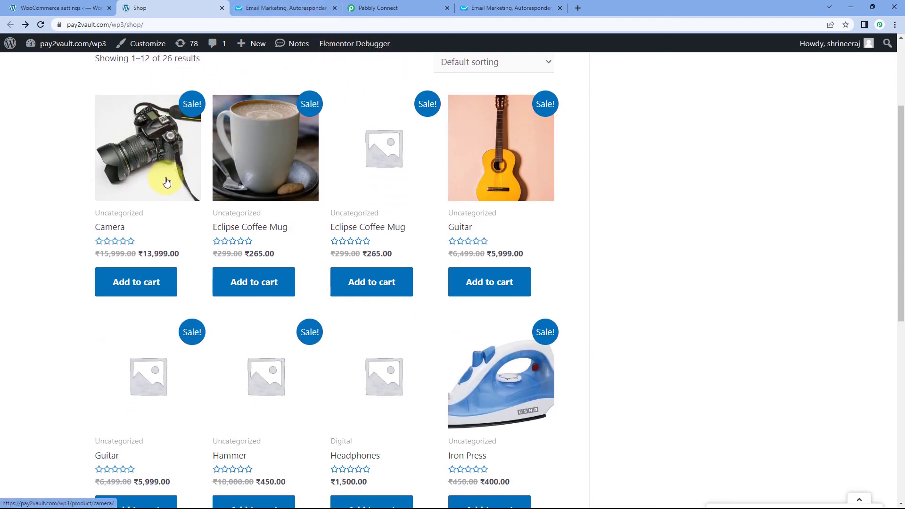
pyautogui.scroll(-2, 504, 274)
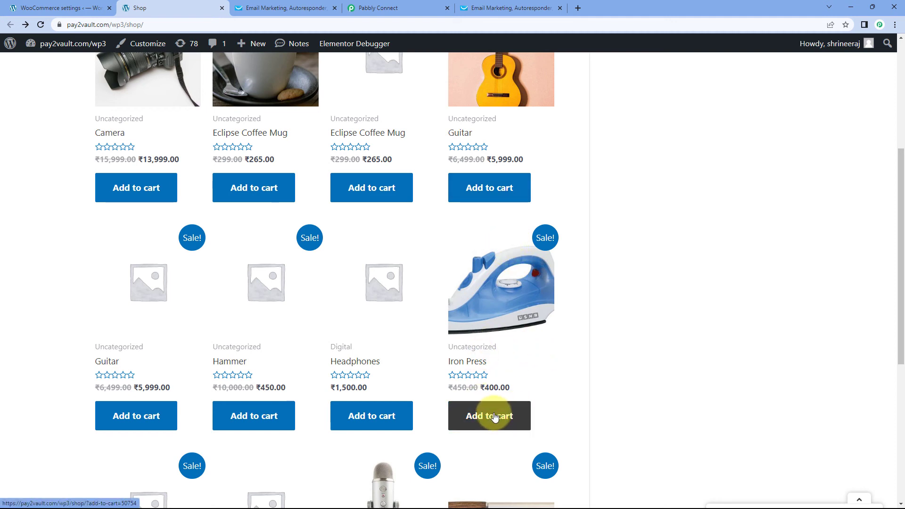
pyautogui.click(499, 189)
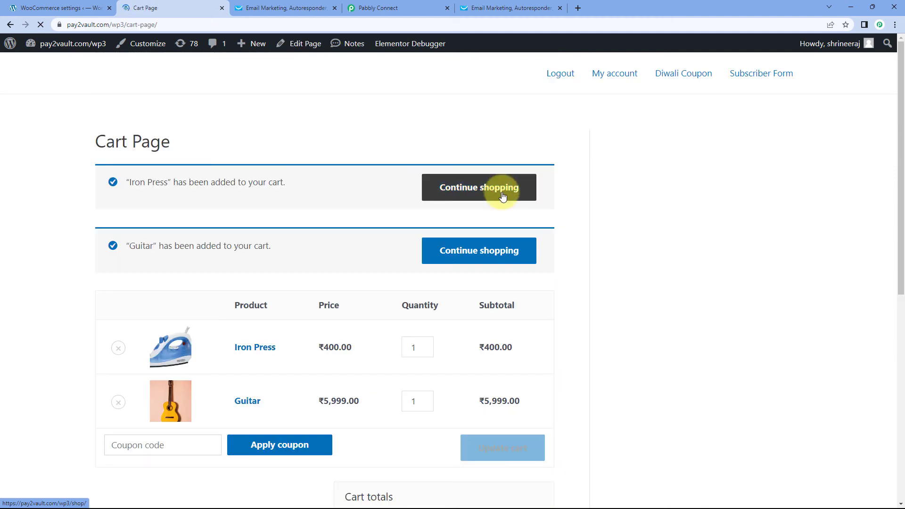
# Step: Proceed to checkout with the Iron Press and Guitar in the cart
pyautogui.scroll(-3, 402, 251)
pyautogui.scroll(-5, 390, 257)
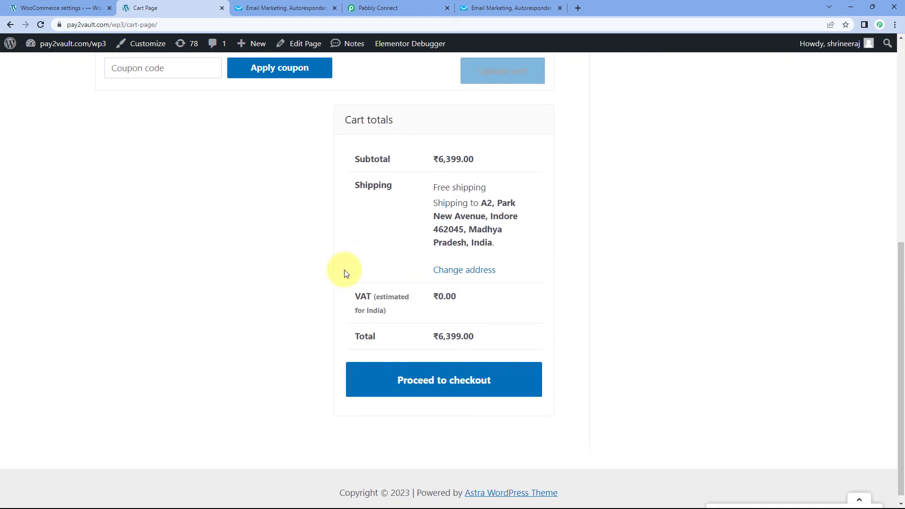
pyautogui.click(463, 378)
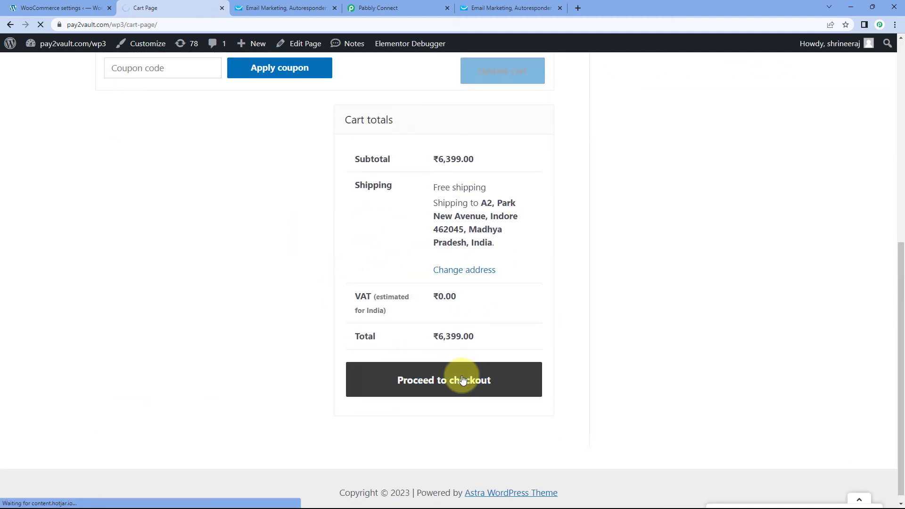
# Step: Replace the customer's first and last name, email address and phone number in the checkout billing details
pyautogui.scroll(-4, 289, 232)
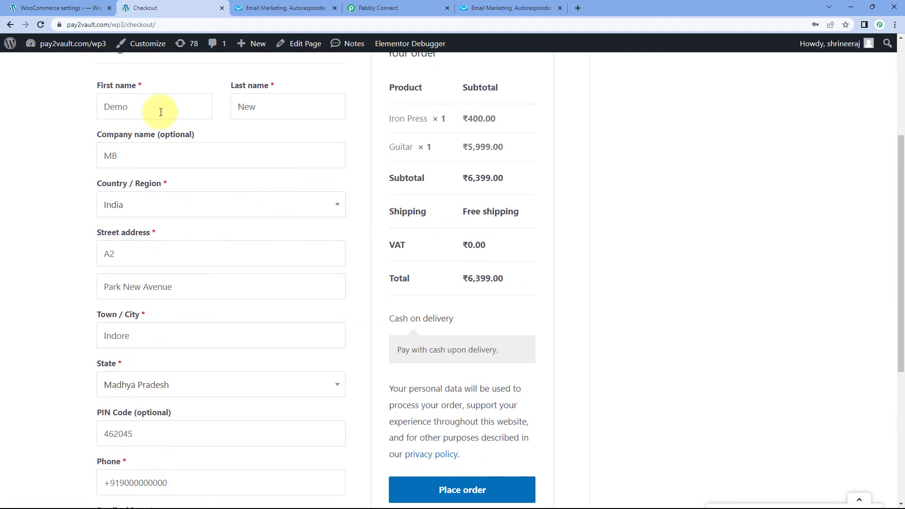
pyautogui.moveTo(161, 113); pyautogui.dragTo(77, 124)
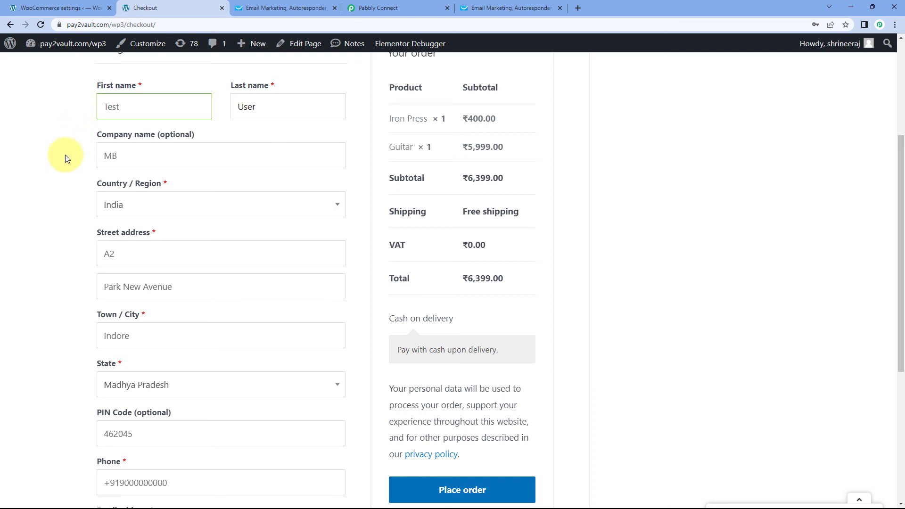
pyautogui.scroll(-3, 66, 174)
pyautogui.scroll(-2, 75, 257)
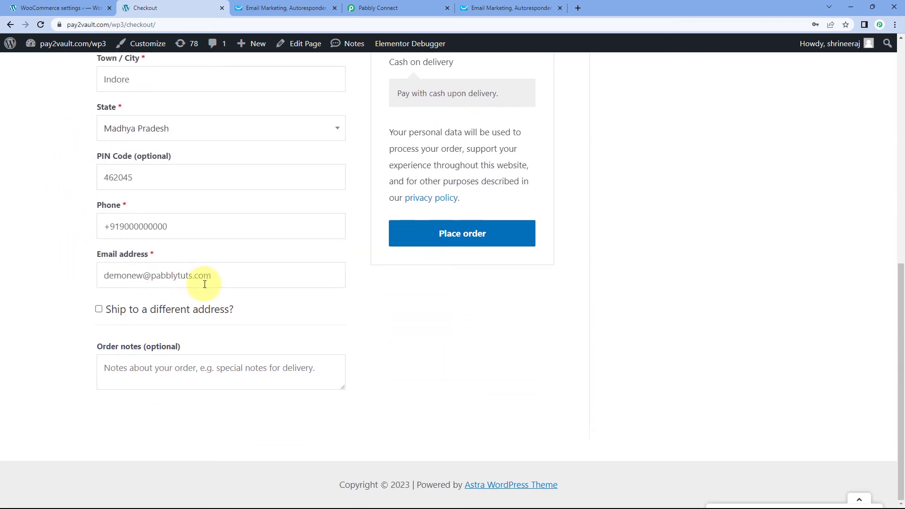
pyautogui.doubleClick(133, 277)
pyautogui.write('testuser')
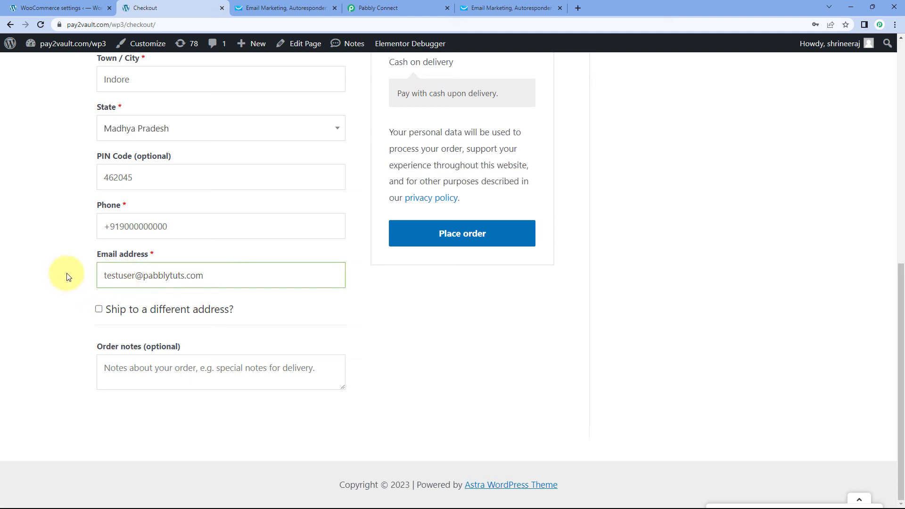
pyautogui.moveTo(192, 228); pyautogui.dragTo(126, 228)
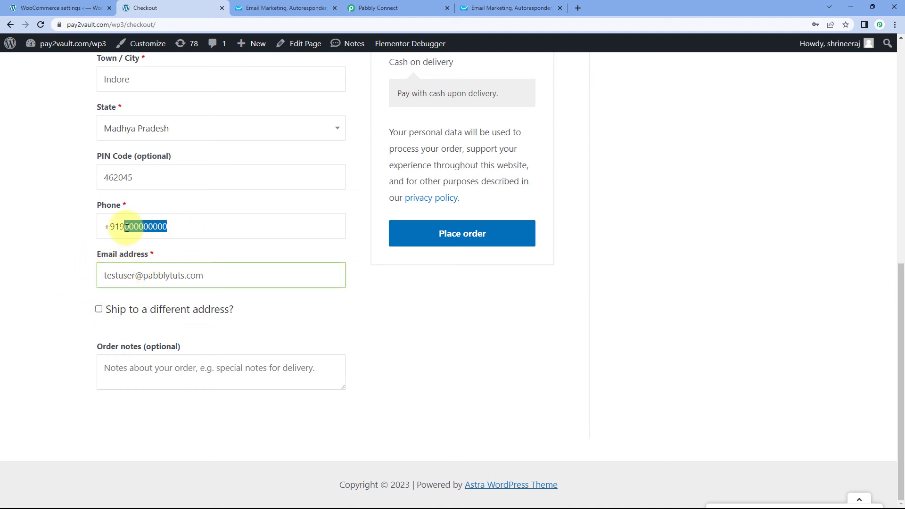
pyautogui.write('321456987')
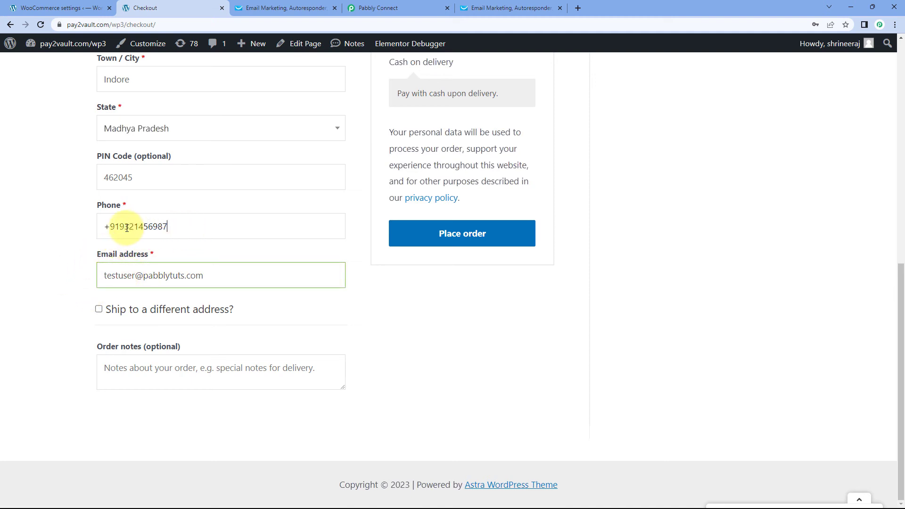
# Step: Place the cash-on-delivery order and check the products listed in its order details
pyautogui.click(463, 237)
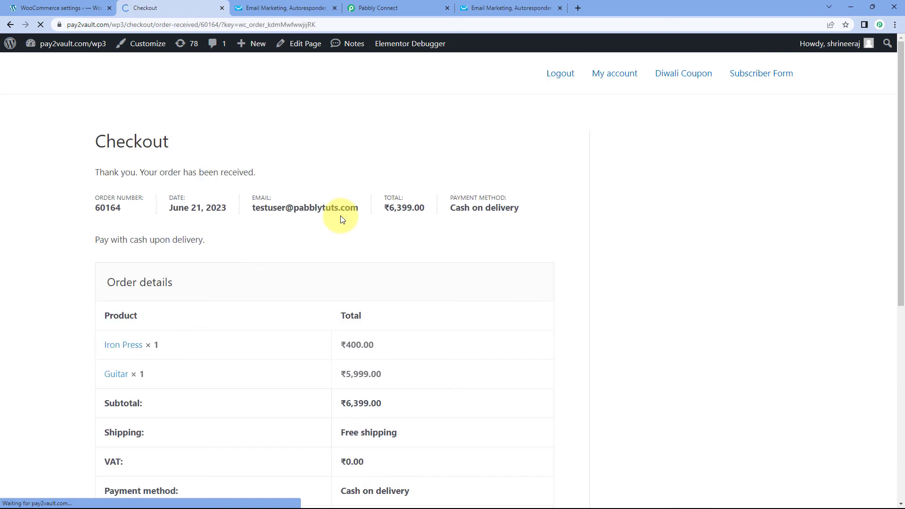
pyautogui.scroll(-2, 251, 217)
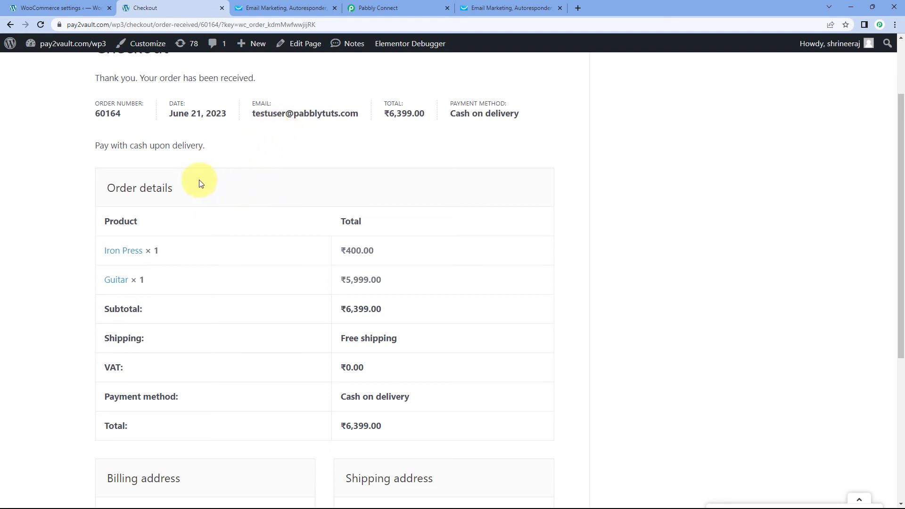
pyautogui.moveTo(102, 250); pyautogui.dragTo(141, 279)
pyautogui.click(163, 279)
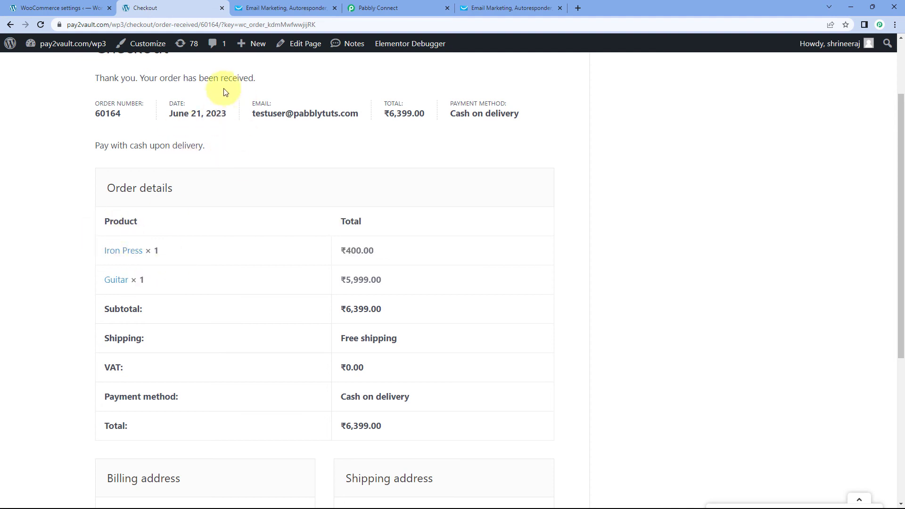
# Step: Switch to GetResponse, reload the contact lists and open the Iron Press list to check for the new customer
pyautogui.click(287, 7)
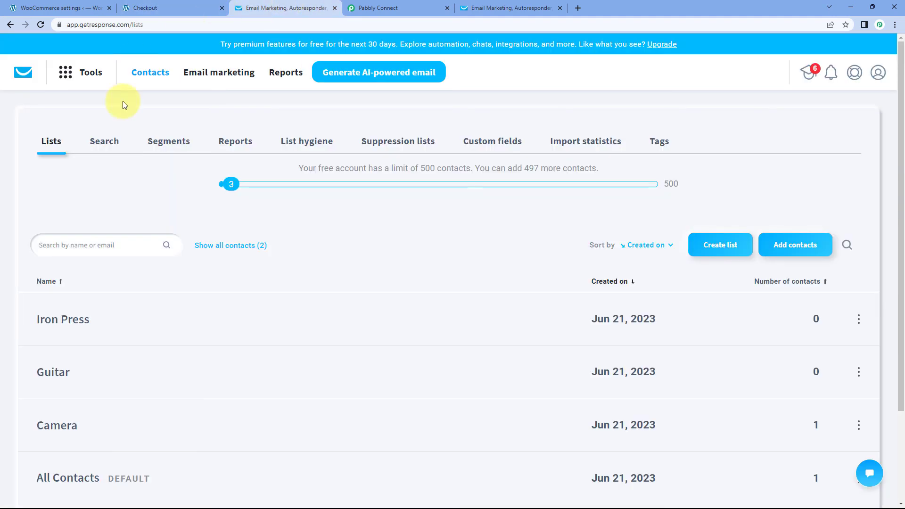
pyautogui.click(43, 24)
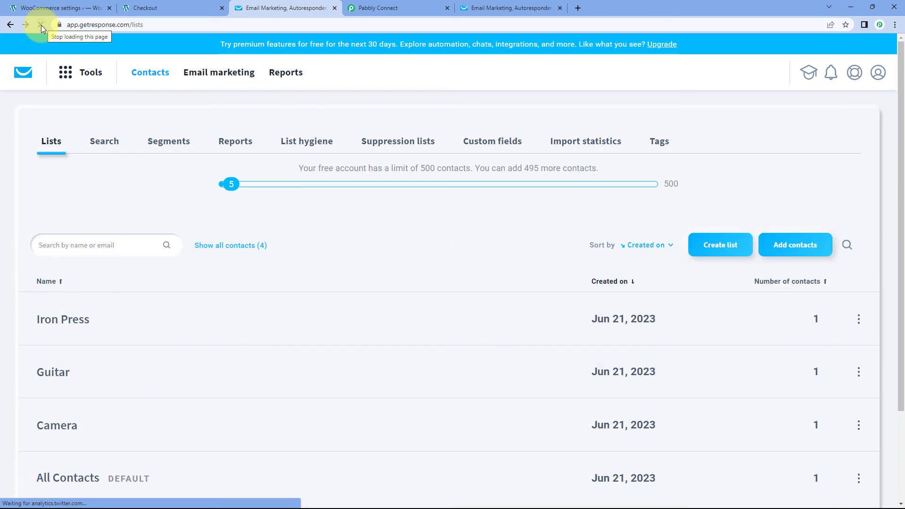
pyautogui.scroll(-2, 179, 203)
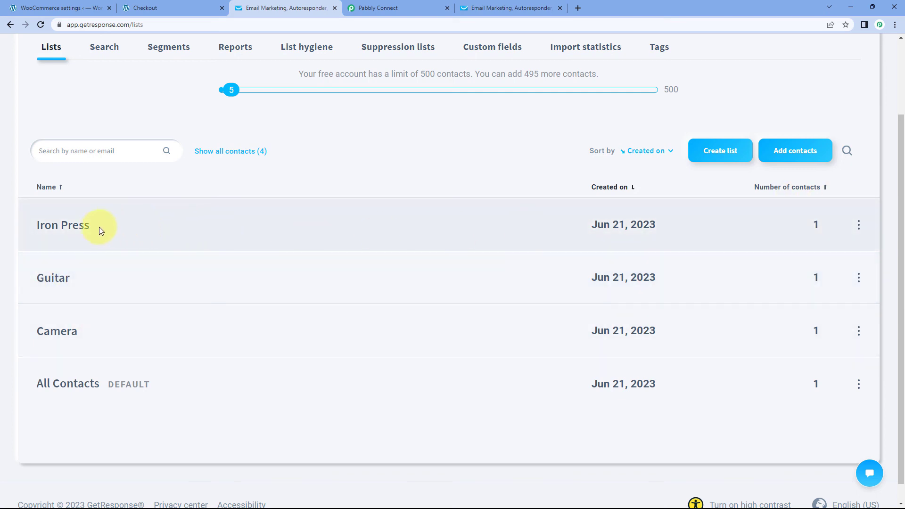
pyautogui.click(74, 232)
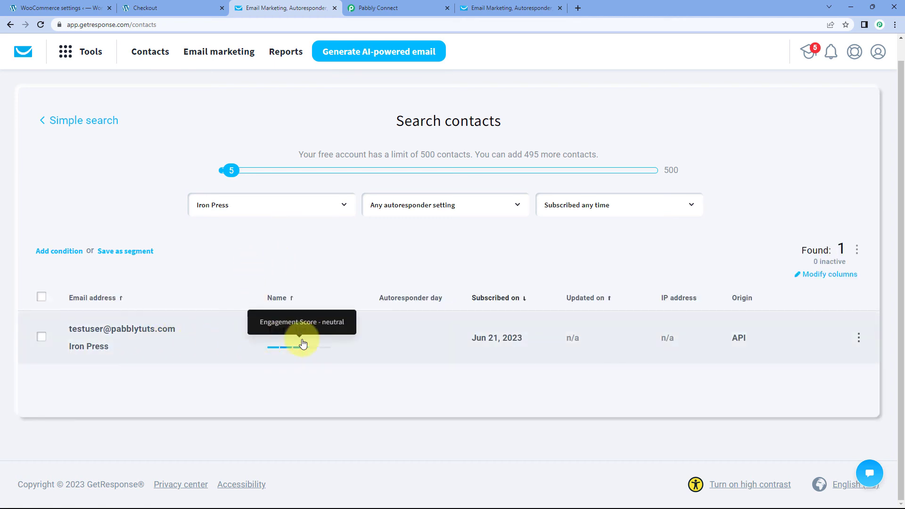
# Step: Compare the order's billing details and products in the store with the Iron Press contact in GetResponse
pyautogui.click(173, 8)
pyautogui.scroll(-5, 224, 160)
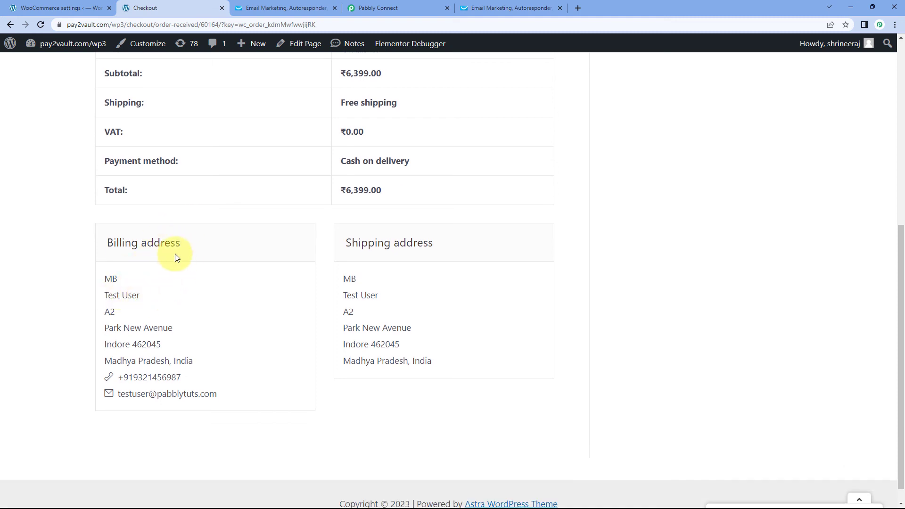
pyautogui.scroll(3, 86, 191)
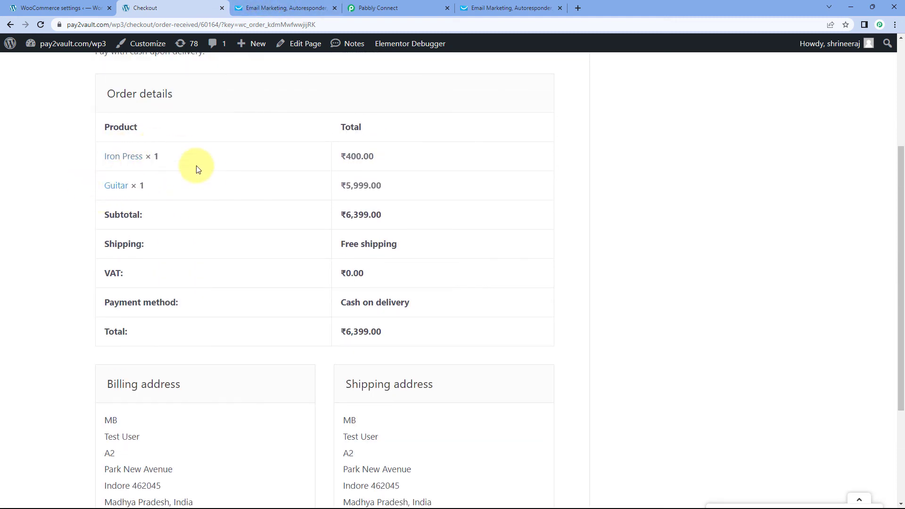
pyautogui.click(311, 4)
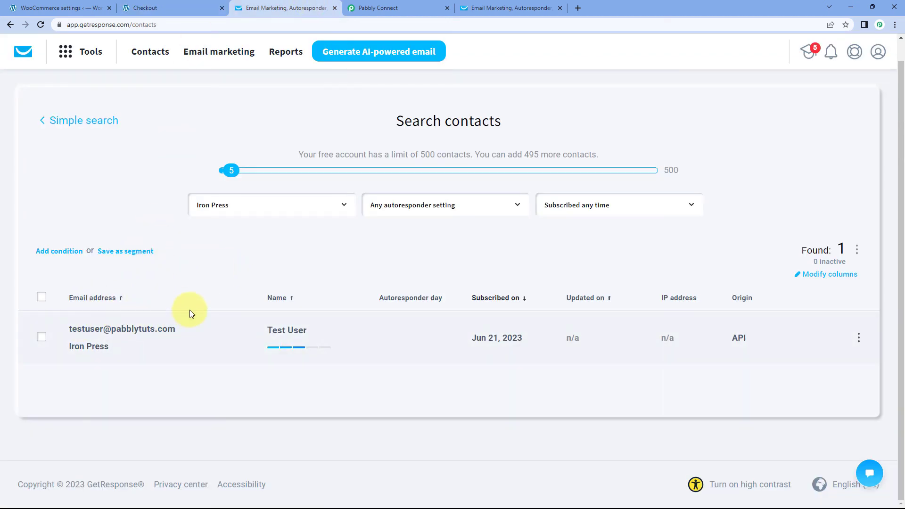
# Step: Go back to the GetResponse lists and open the Guitar list to check its contact
pyautogui.click(44, 124)
pyautogui.scroll(-1, 57, 128)
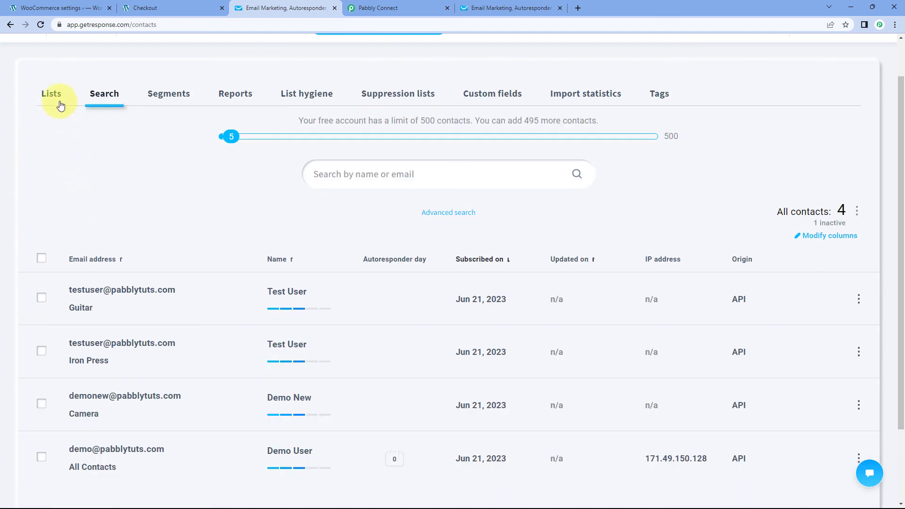
pyautogui.click(60, 105)
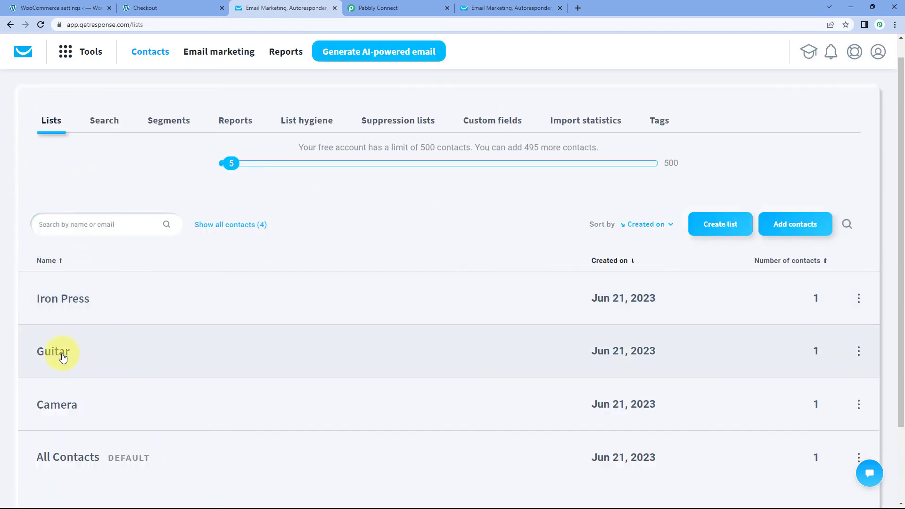
pyautogui.click(63, 358)
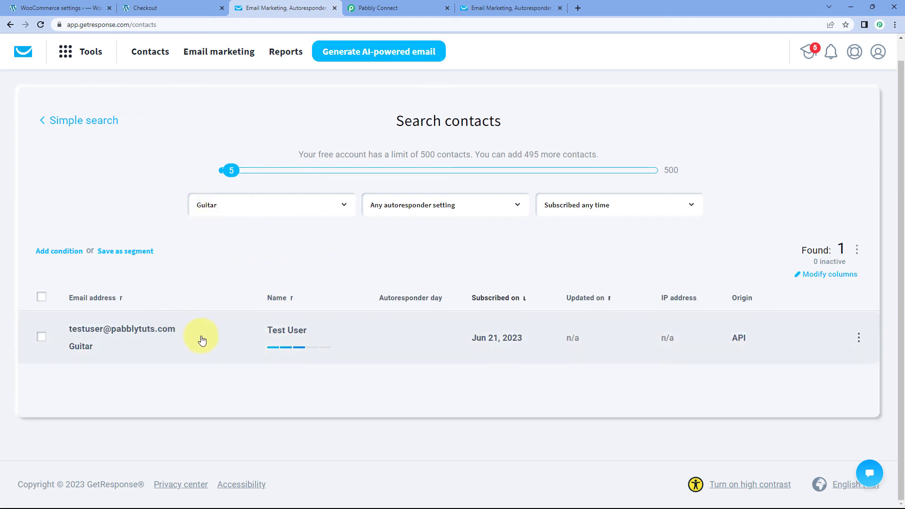
pyautogui.moveTo(315, 343)
# Step: Review the store's order confirmation once more and return to the GetResponse lists overview
pyautogui.click(201, 8)
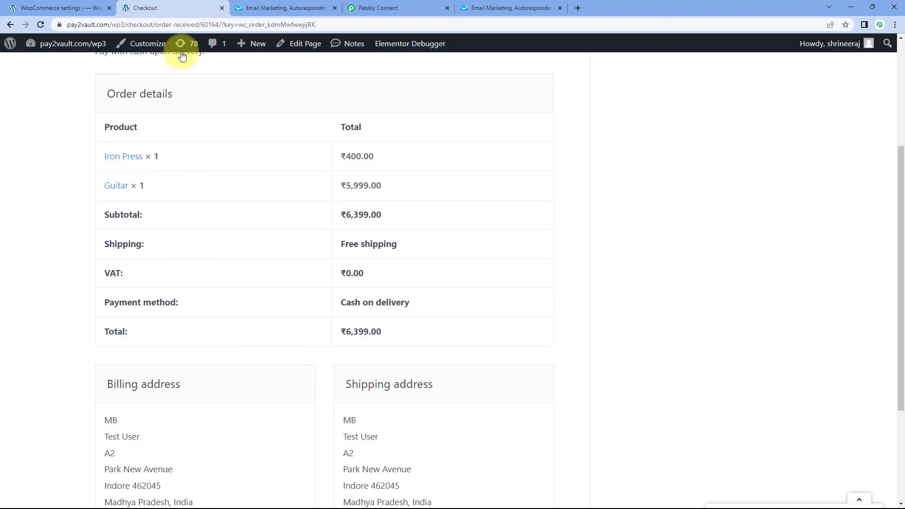
pyautogui.scroll(4, 332, 99)
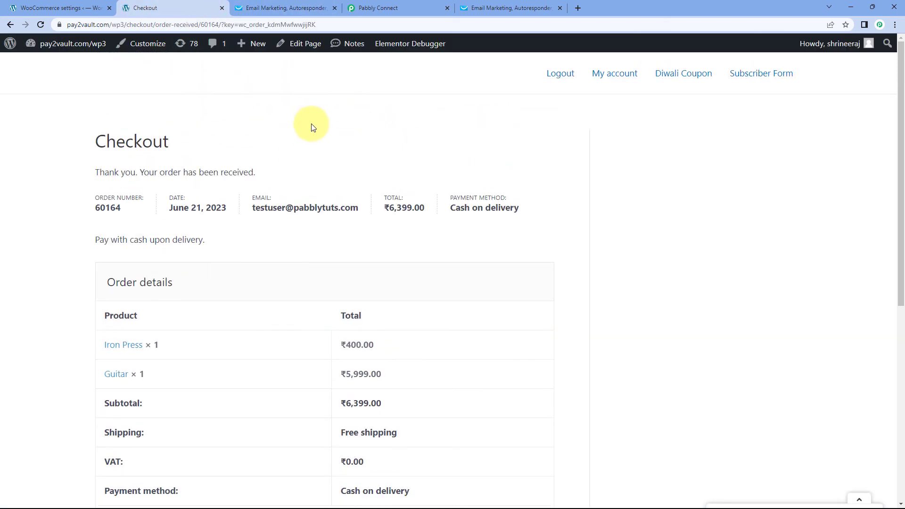
pyautogui.click(265, 8)
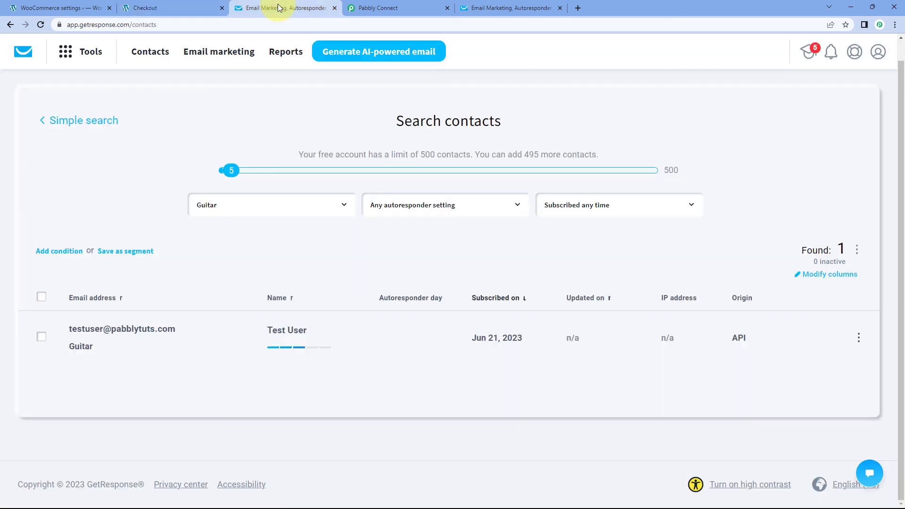
pyautogui.click(47, 121)
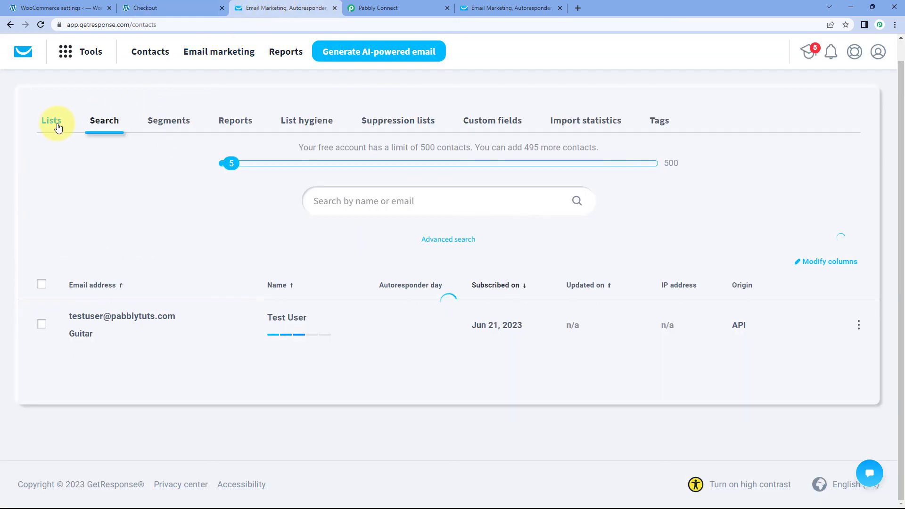
pyautogui.click(54, 123)
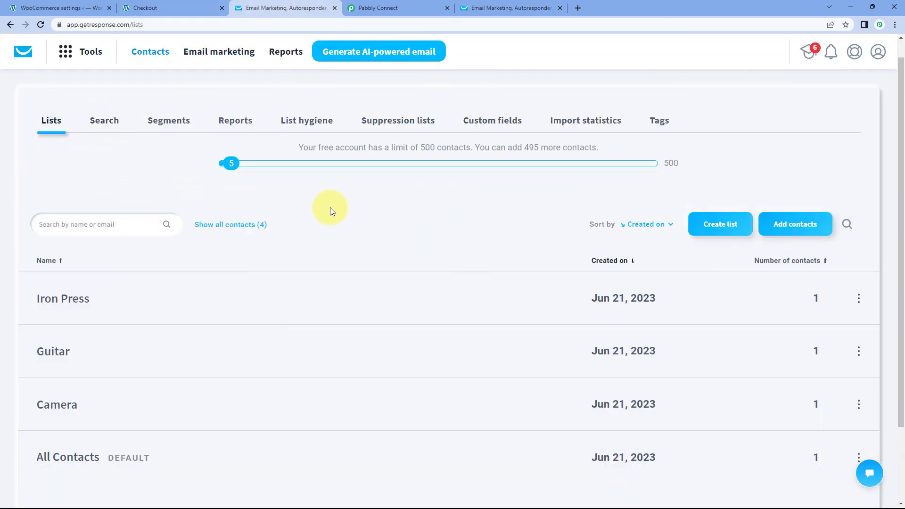
# Step: Return to the store's Shop page and add the Iron Press to the cart for another test order
pyautogui.click(173, 3)
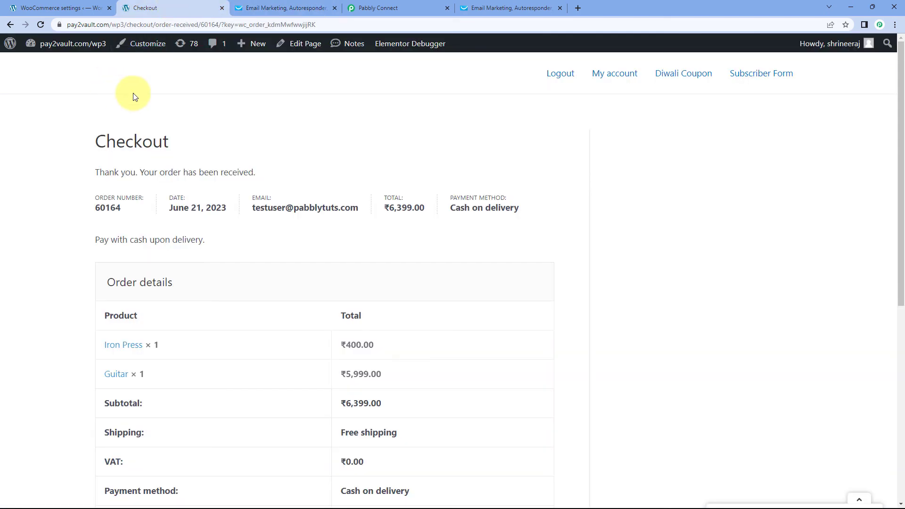
pyautogui.click(8, 24)
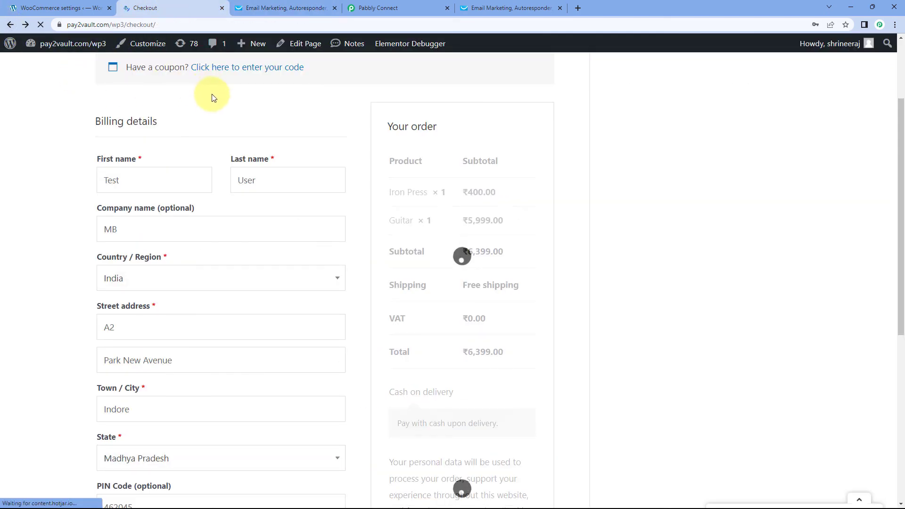
pyautogui.click(9, 24)
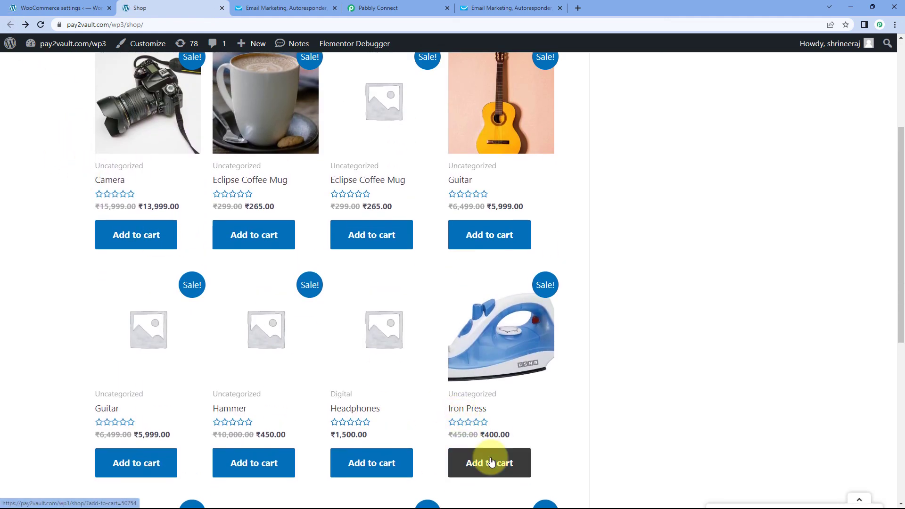
pyautogui.click(490, 462)
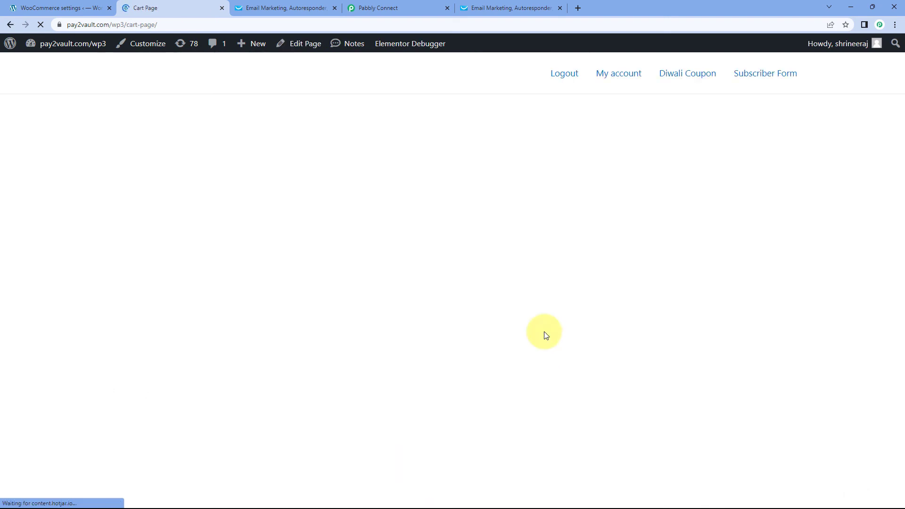
# Step: Proceed from the cart to checkout and replace the billing first name with the new test customer's first name
pyautogui.scroll(-5, 491, 359)
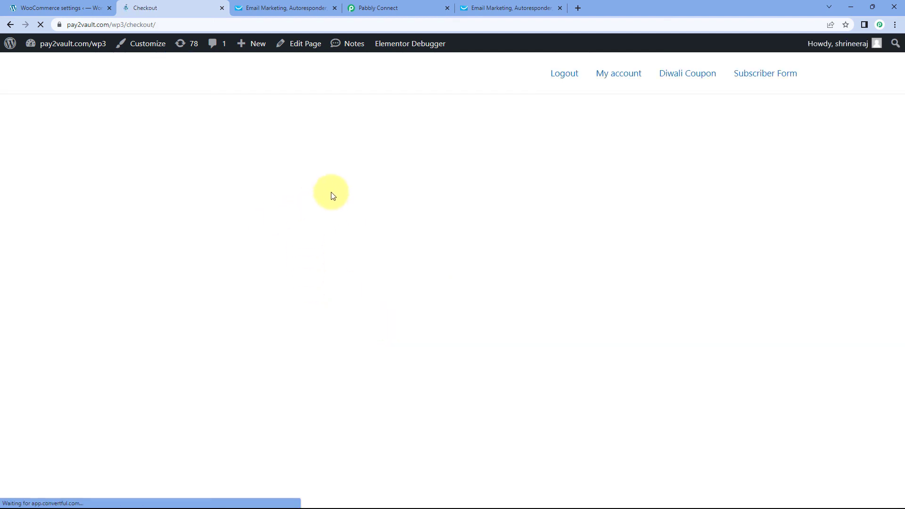
pyautogui.moveTo(145, 293); pyautogui.dragTo(67, 297)
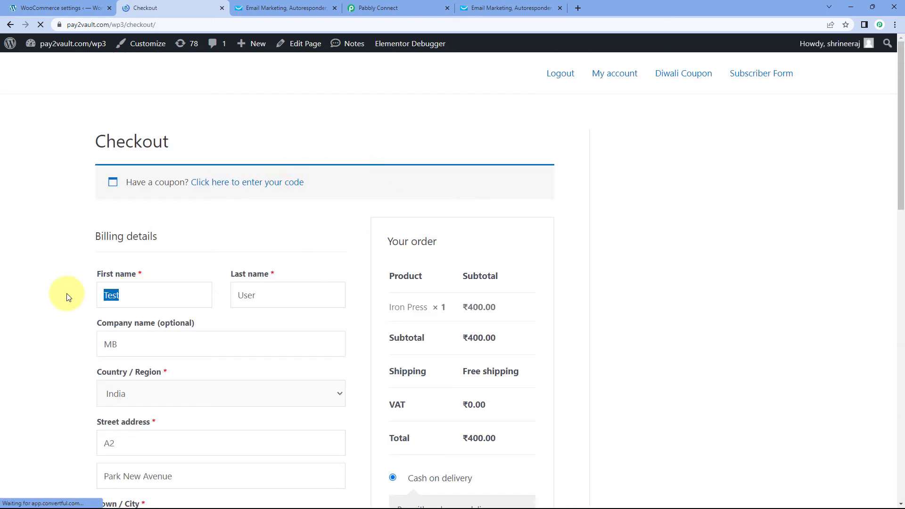
pyautogui.write('Dummy')
pyautogui.press('Tab')
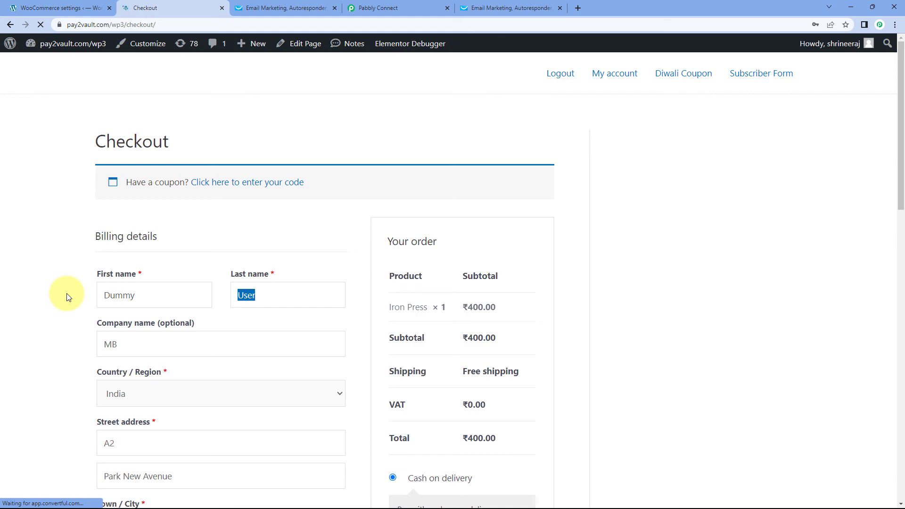
# Step: Change the billing email address to the new test customer's email, keeping the existing domain
pyautogui.scroll(-8, 66, 293)
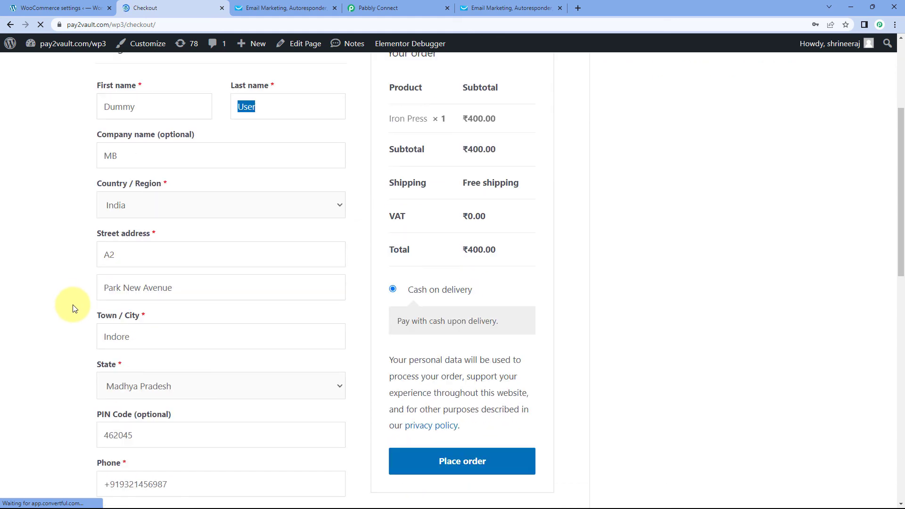
pyautogui.doubleClick(128, 337)
pyautogui.write('dum')
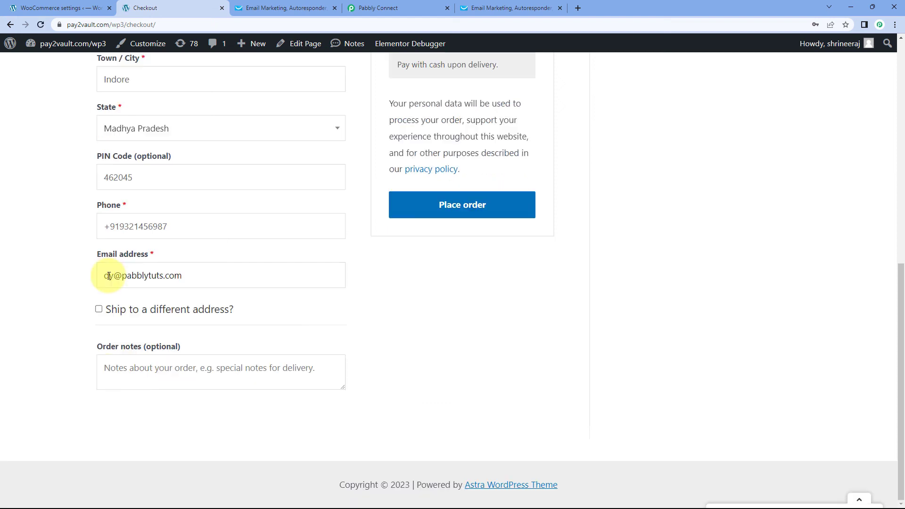
pyautogui.write('my')
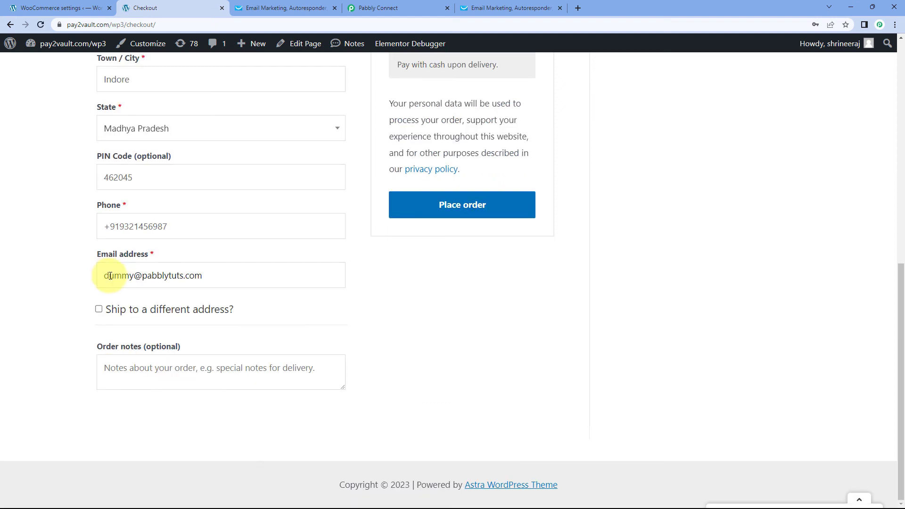
# Step: Replace the billing phone number after the country code and place the Iron Press order with cash on delivery
pyautogui.moveTo(178, 228); pyautogui.dragTo(122, 230)
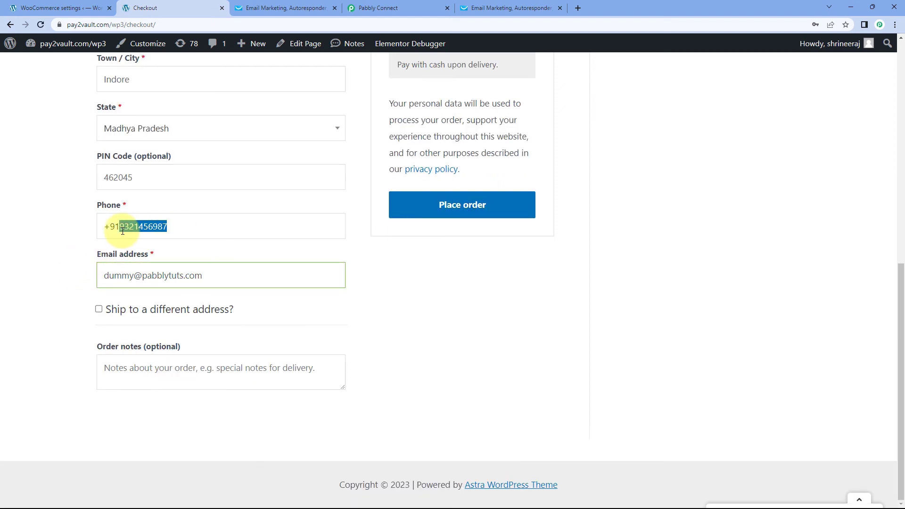
pyautogui.write('123')
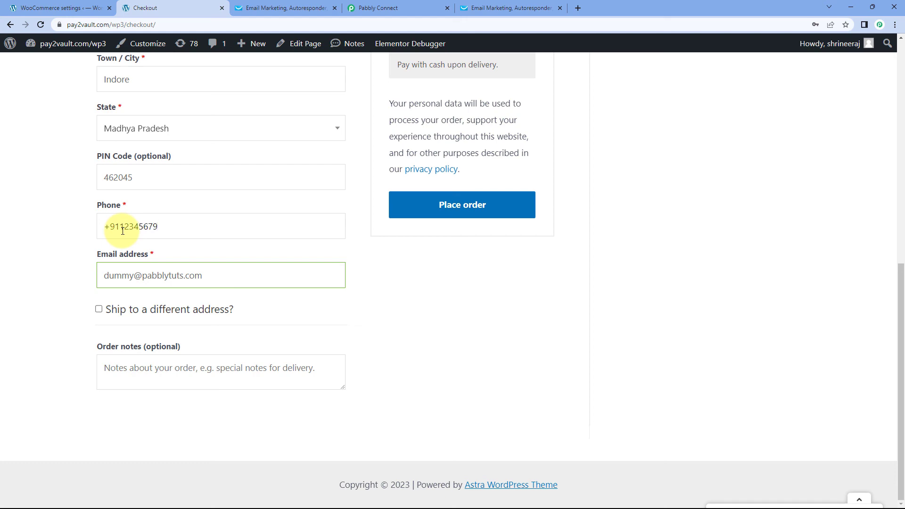
pyautogui.click(441, 205)
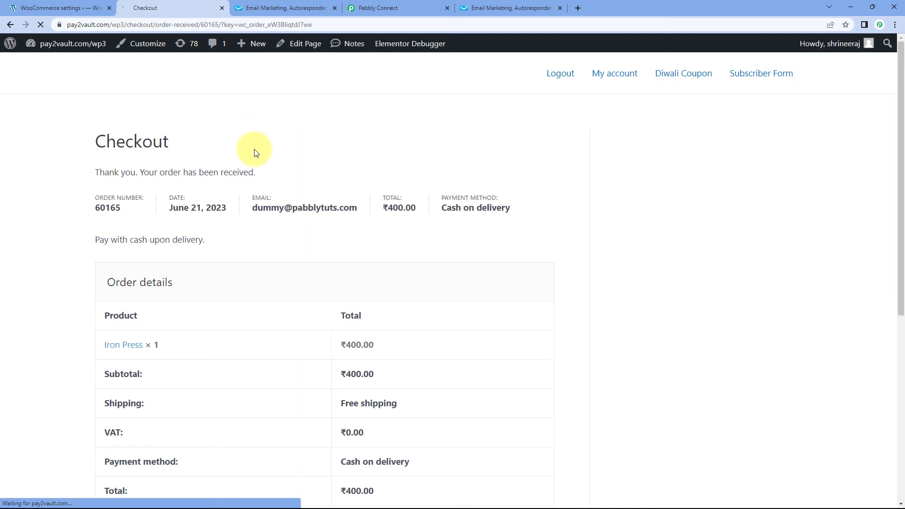
pyautogui.scroll(-3, 302, 176)
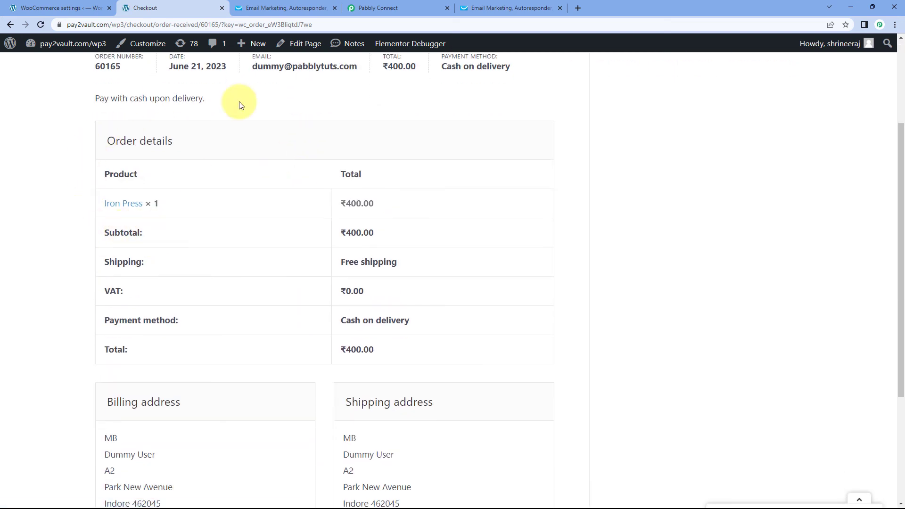
# Step: Switch to GetResponse, refresh the lists overview and open the Iron Press list to check for the new contact
pyautogui.click(298, 6)
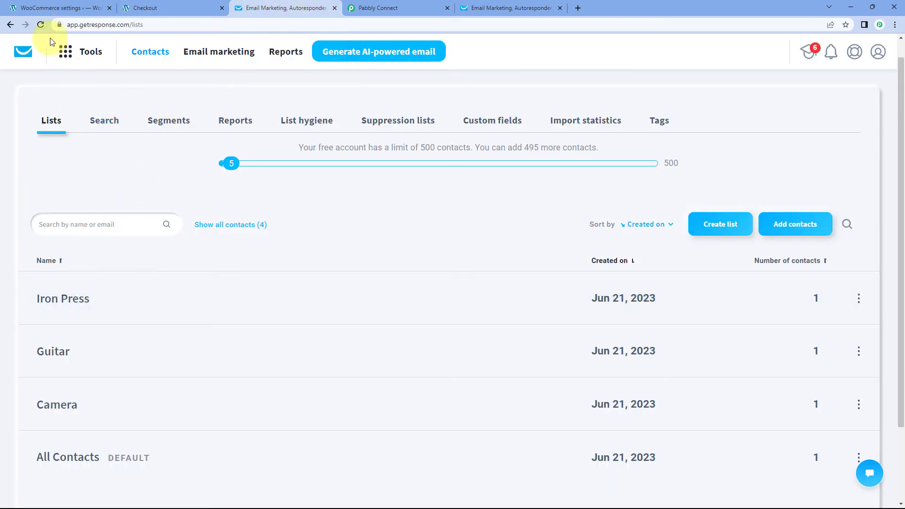
pyautogui.click(43, 26)
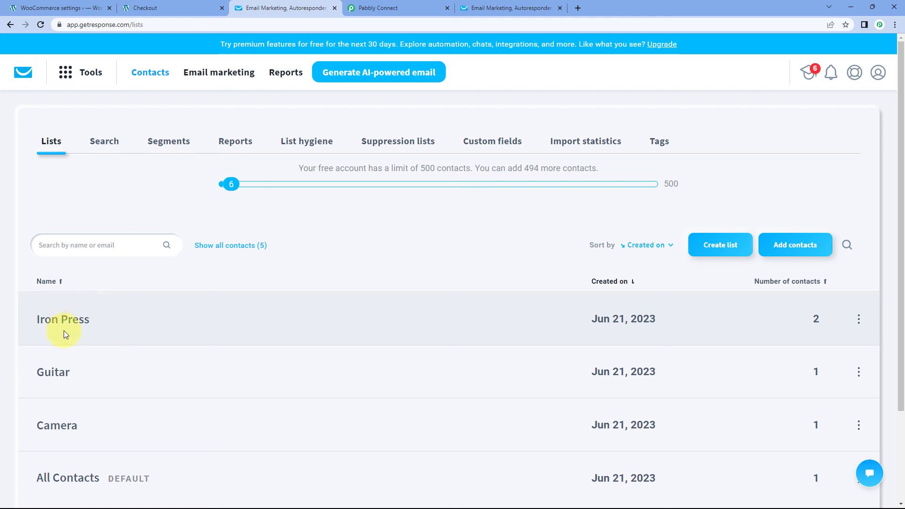
pyautogui.click(79, 326)
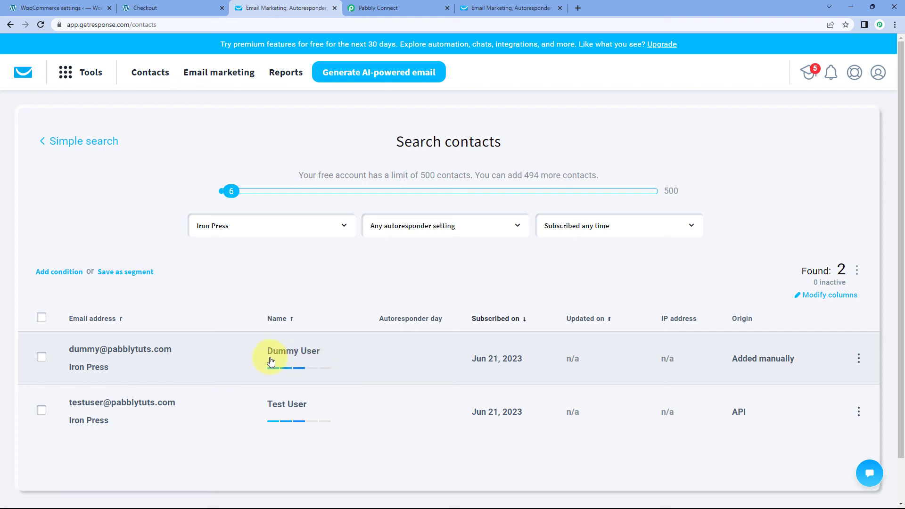
# Step: Review the order's product and customer details in the store confirmation, and return to the WooCommerce to GetResponse workflow in Pabbly Connect
pyautogui.click(211, 5)
pyautogui.scroll(2, 268, 212)
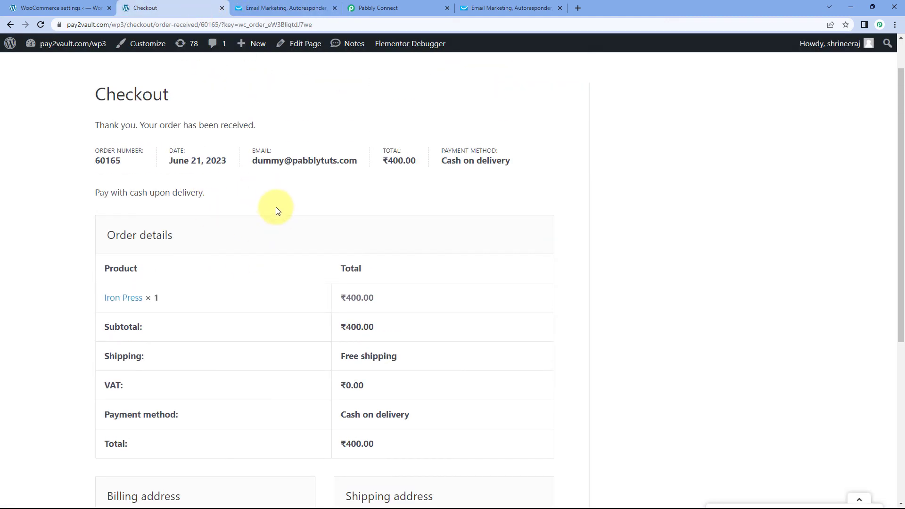
pyautogui.scroll(-4, 282, 222)
pyautogui.scroll(3, 282, 244)
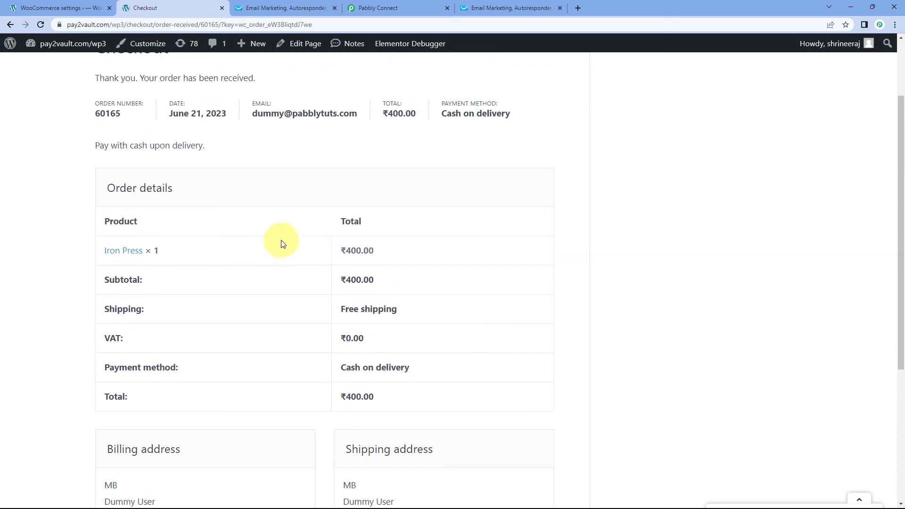
pyautogui.click(377, 8)
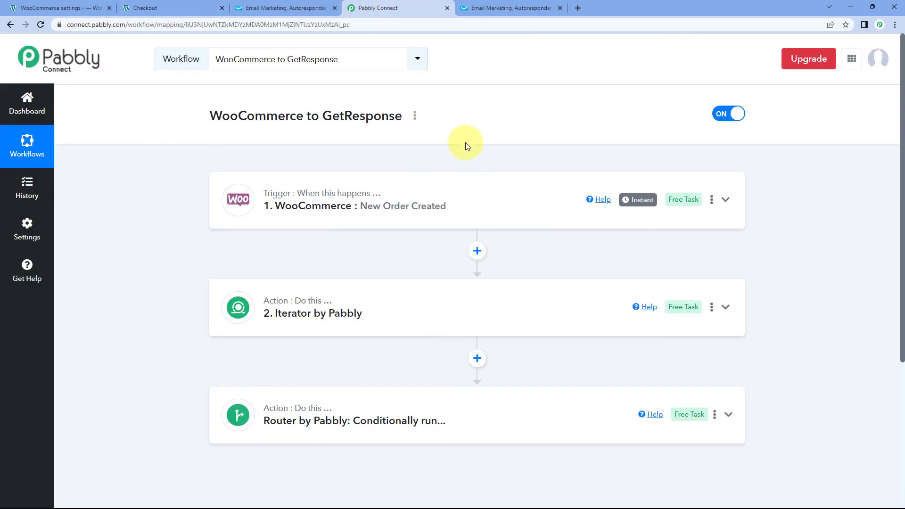